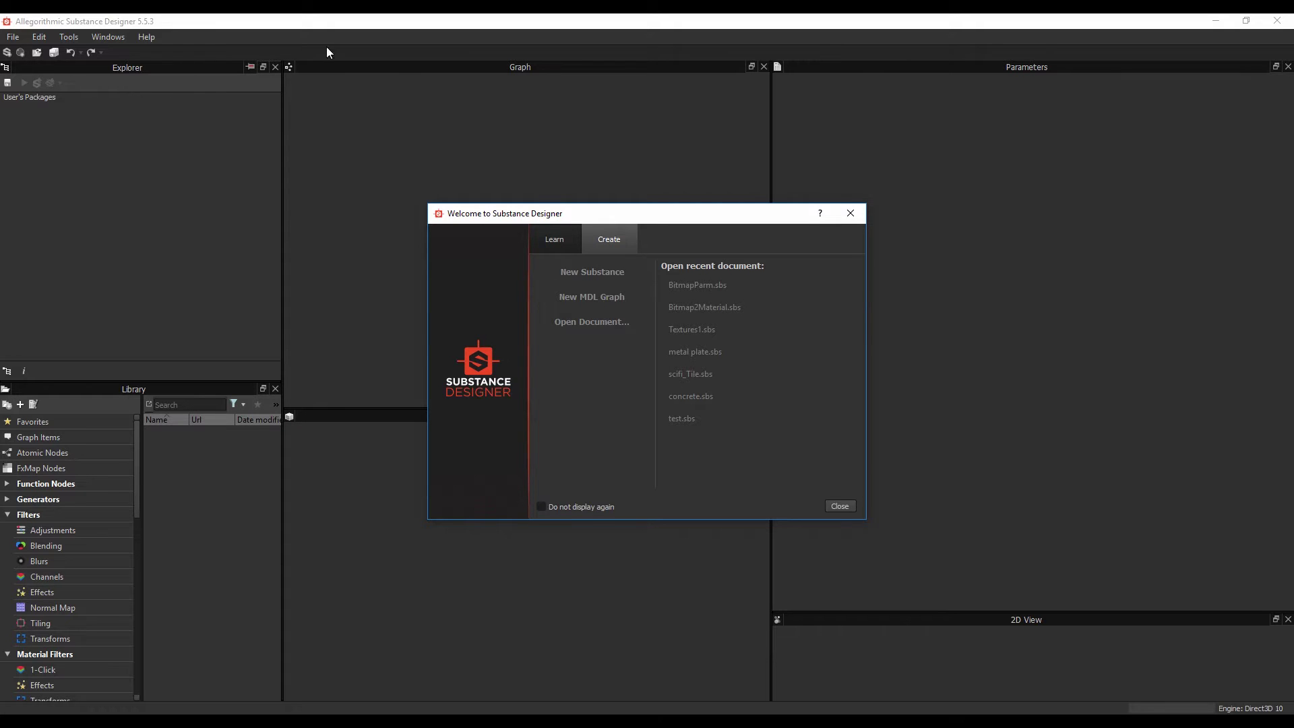
# Step: Start a new substance graph using the Physically Based (Specular/Glossiness) template
pyautogui.click(580, 273)
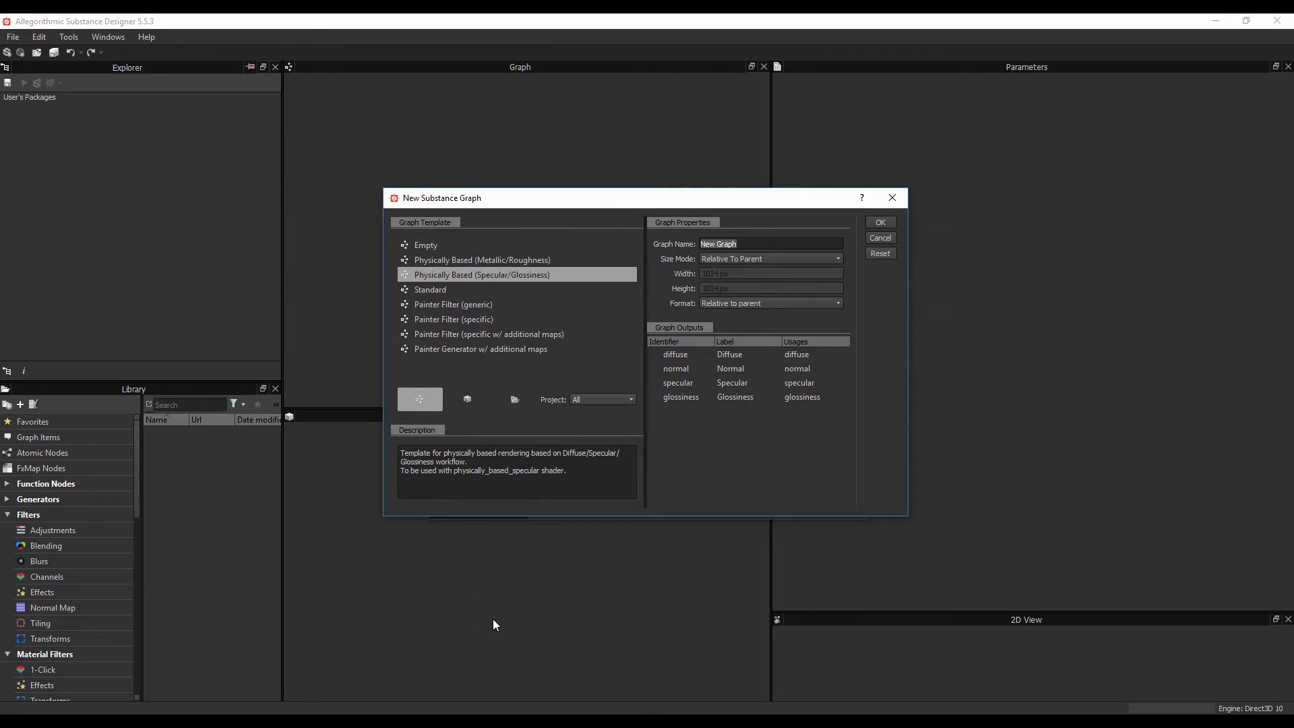
pyautogui.moveTo(544, 721)
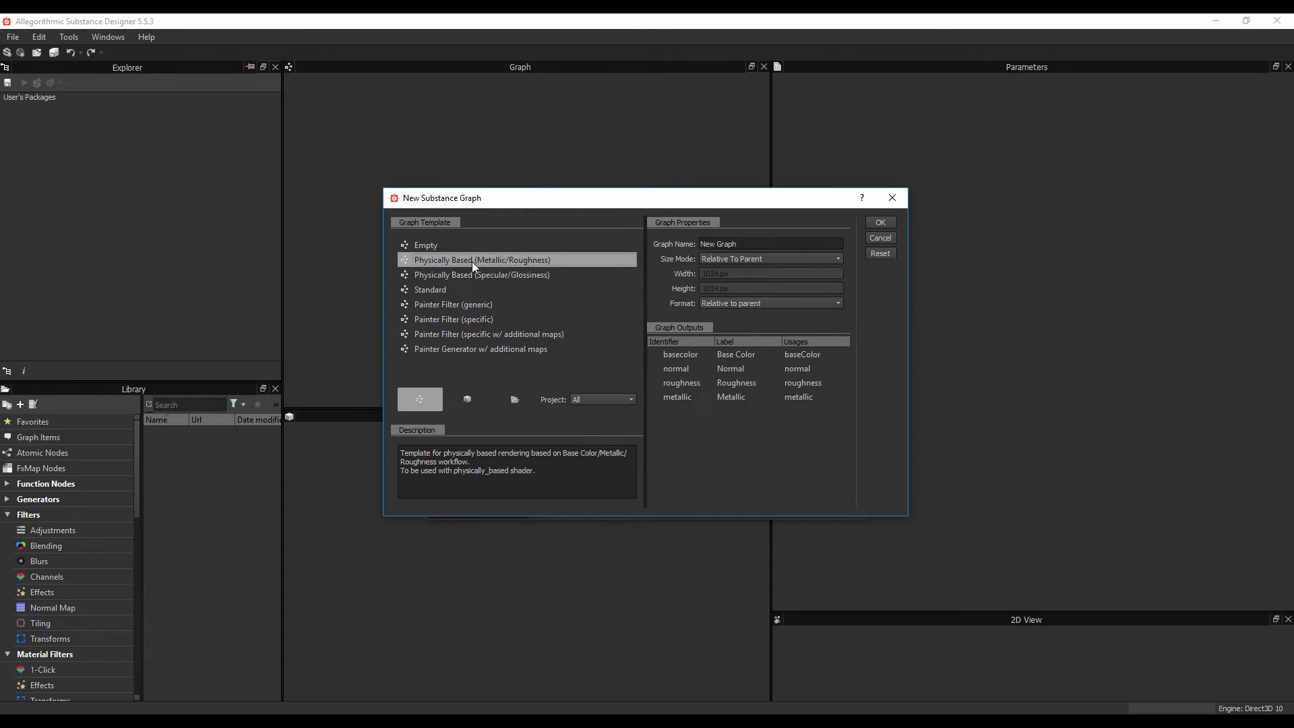
pyautogui.click(464, 277)
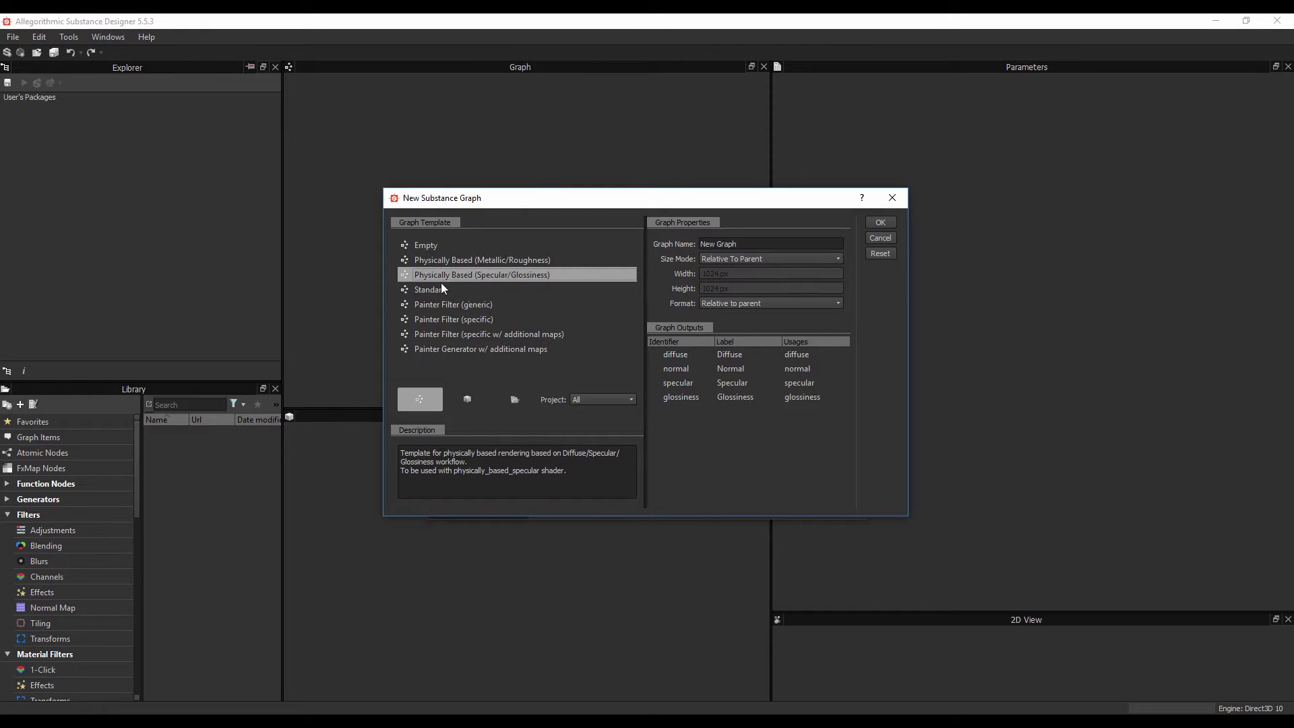
pyautogui.click(752, 260)
pyautogui.click(744, 277)
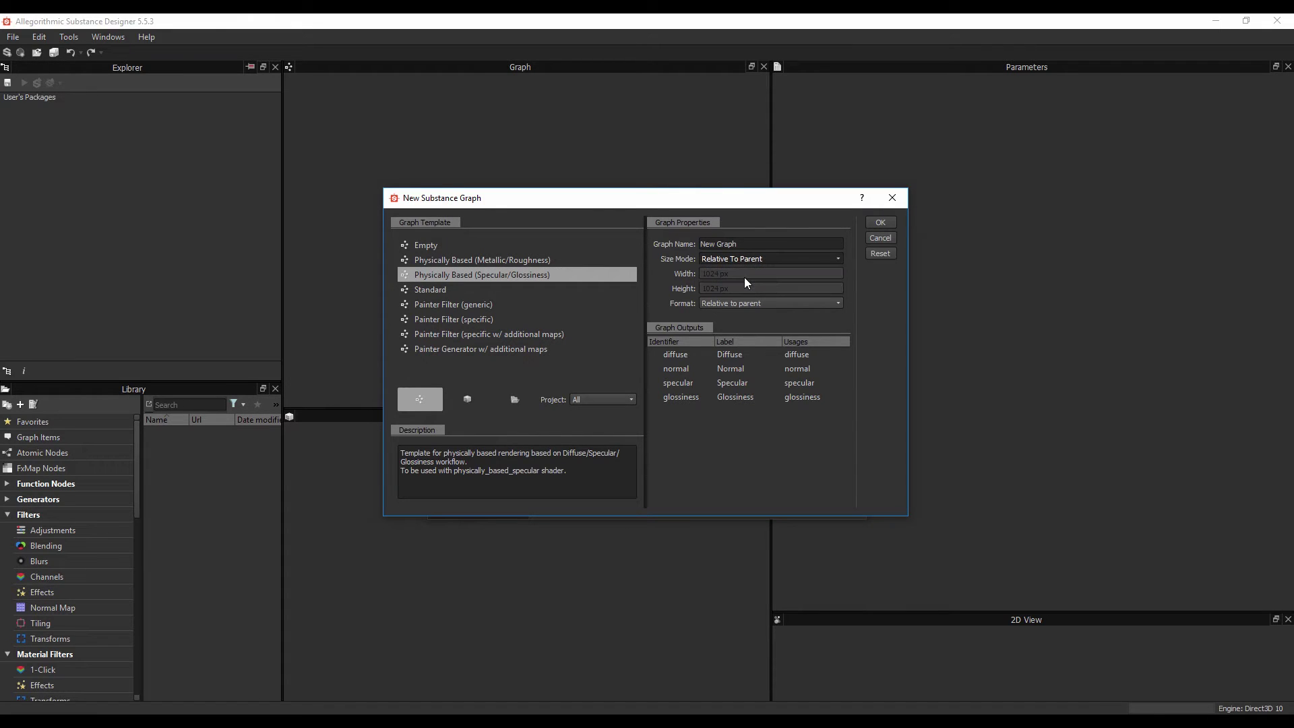
pyautogui.click(751, 261)
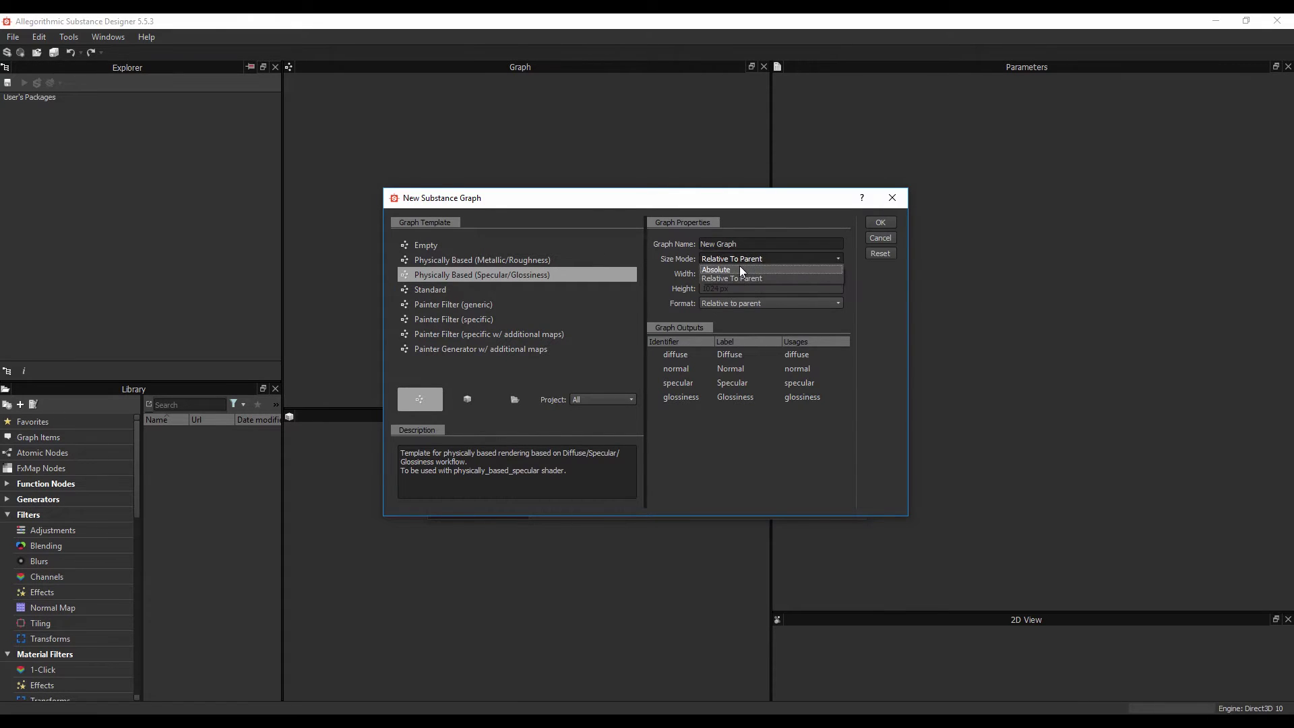
pyautogui.click(738, 269)
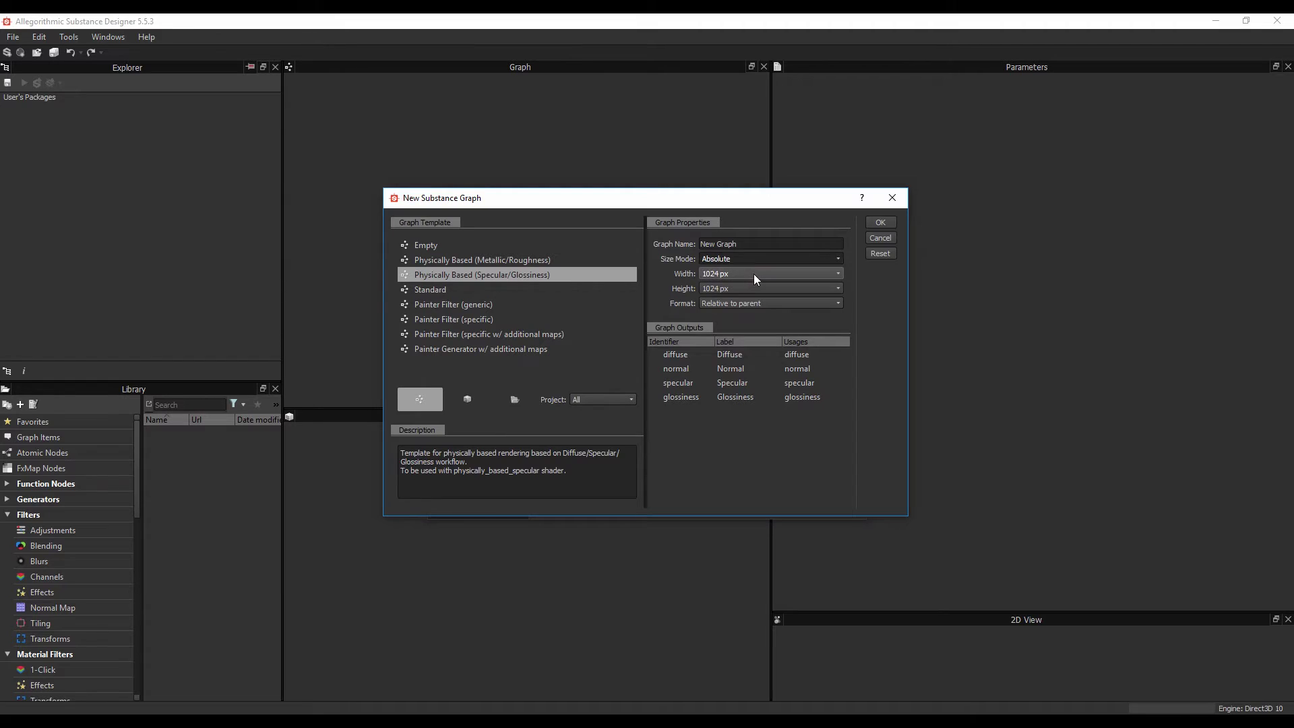
pyautogui.click(754, 274)
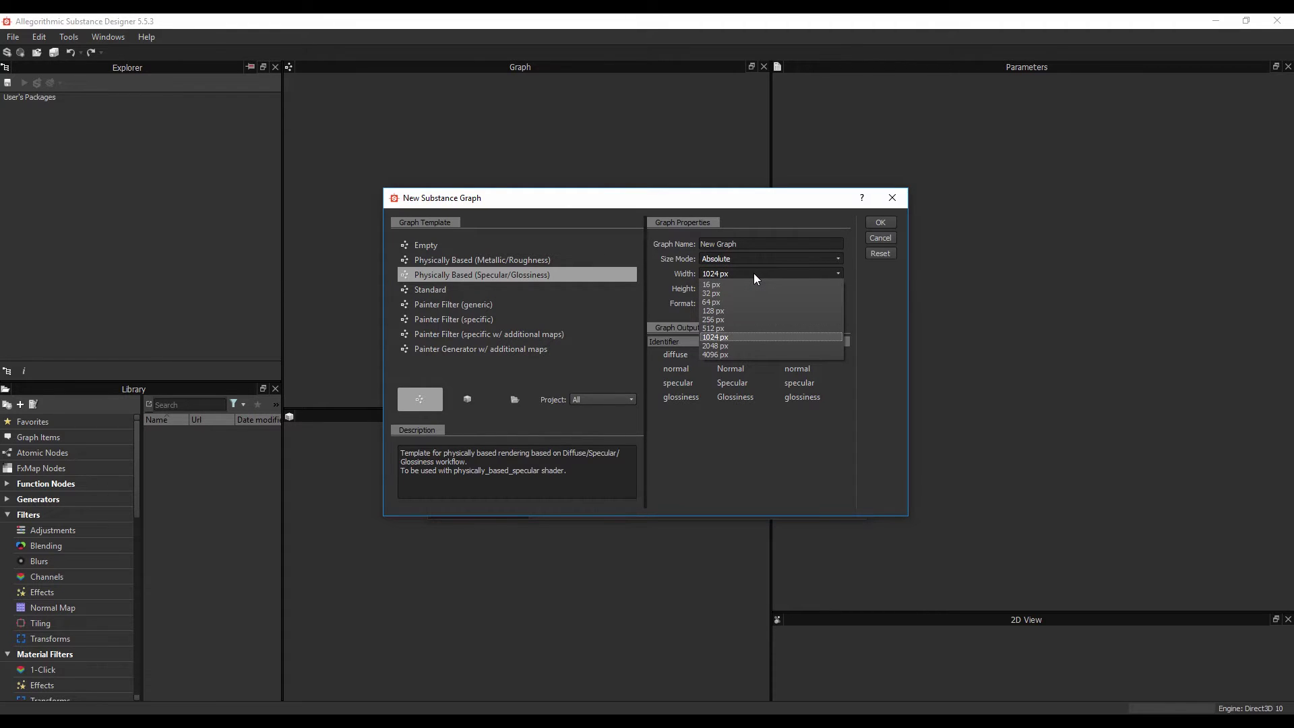
pyautogui.click(754, 272)
pyautogui.click(752, 259)
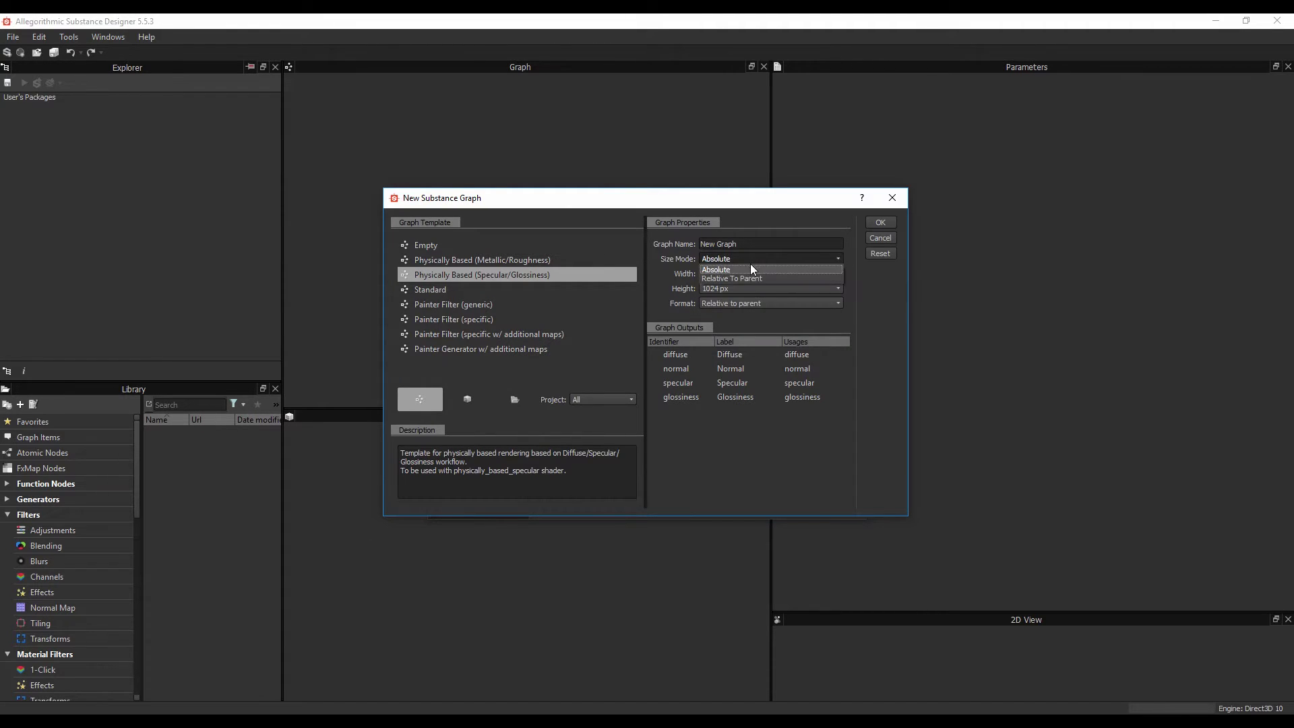
pyautogui.click(743, 278)
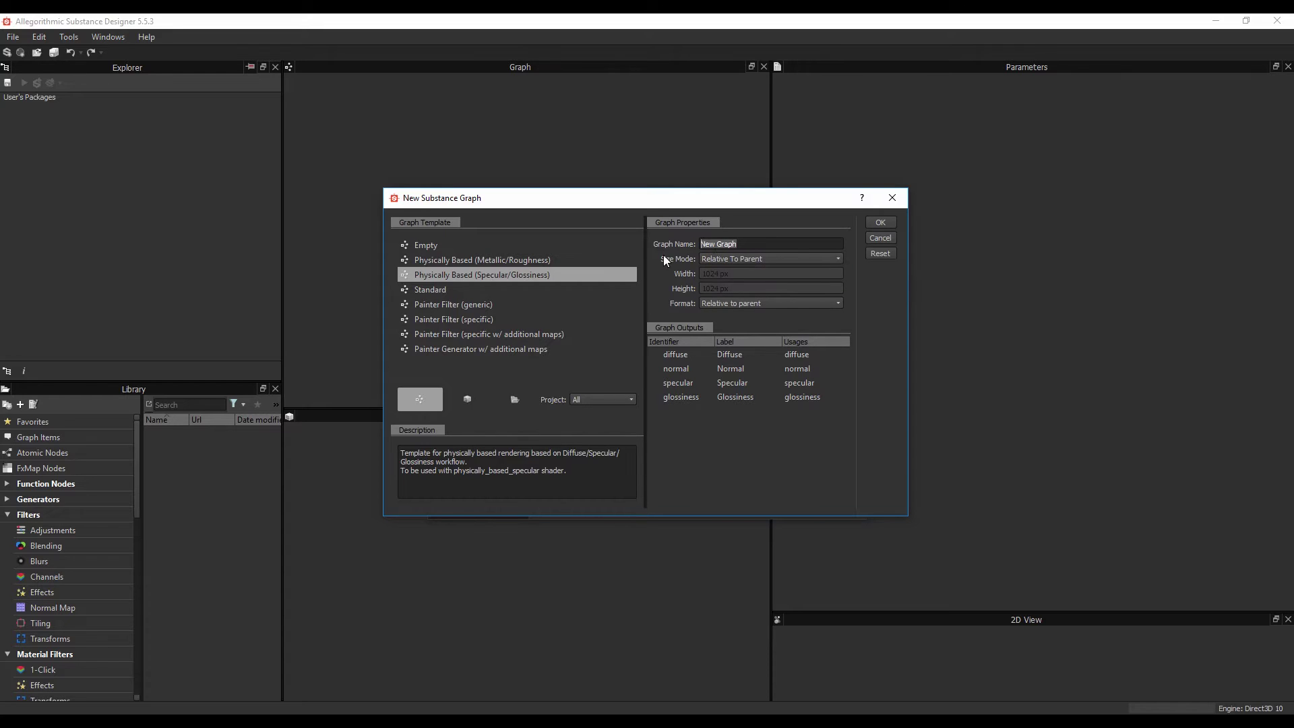
# Step: Name the graph BitmapParm and create it
pyautogui.write('BitmapParm')
pyautogui.press('Return')
pyautogui.scroll(-3, 587, 279)
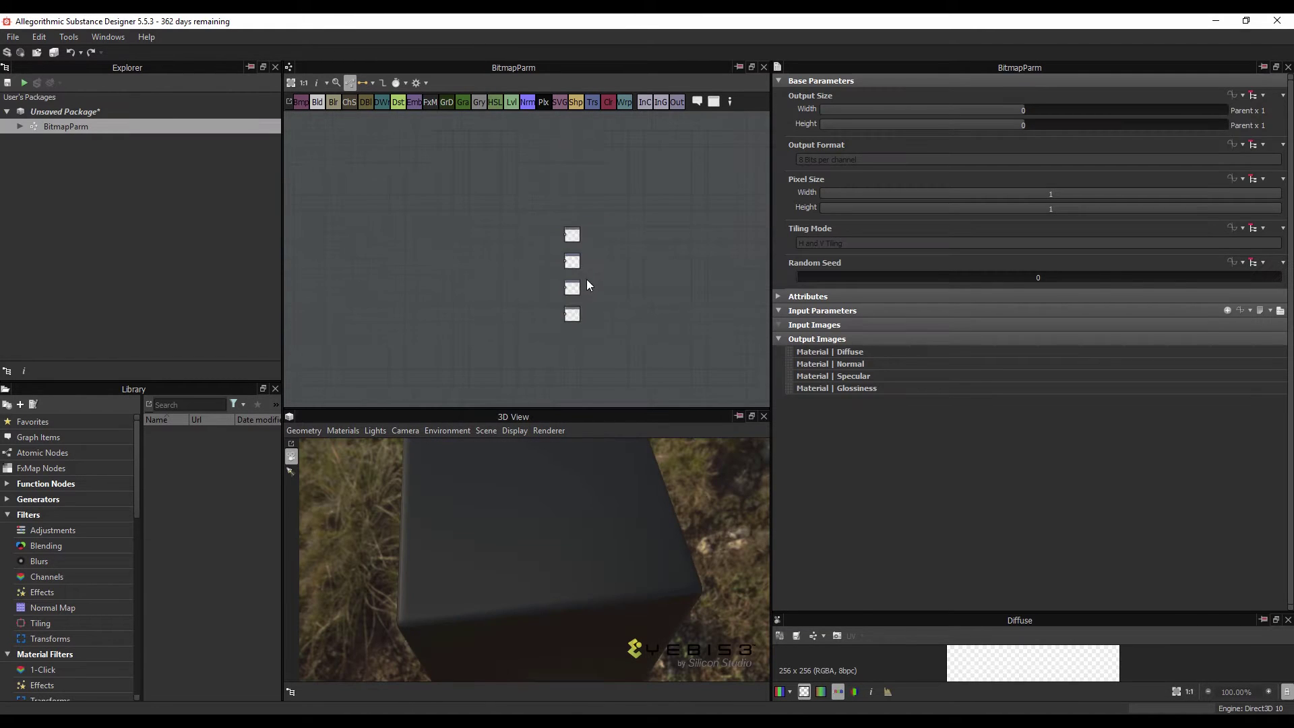
pyautogui.scroll(3, 586, 282)
pyautogui.moveTo(587, 281); pyautogui.dragTo(548, 292, button='middle')
pyautogui.scroll(-3, 549, 291)
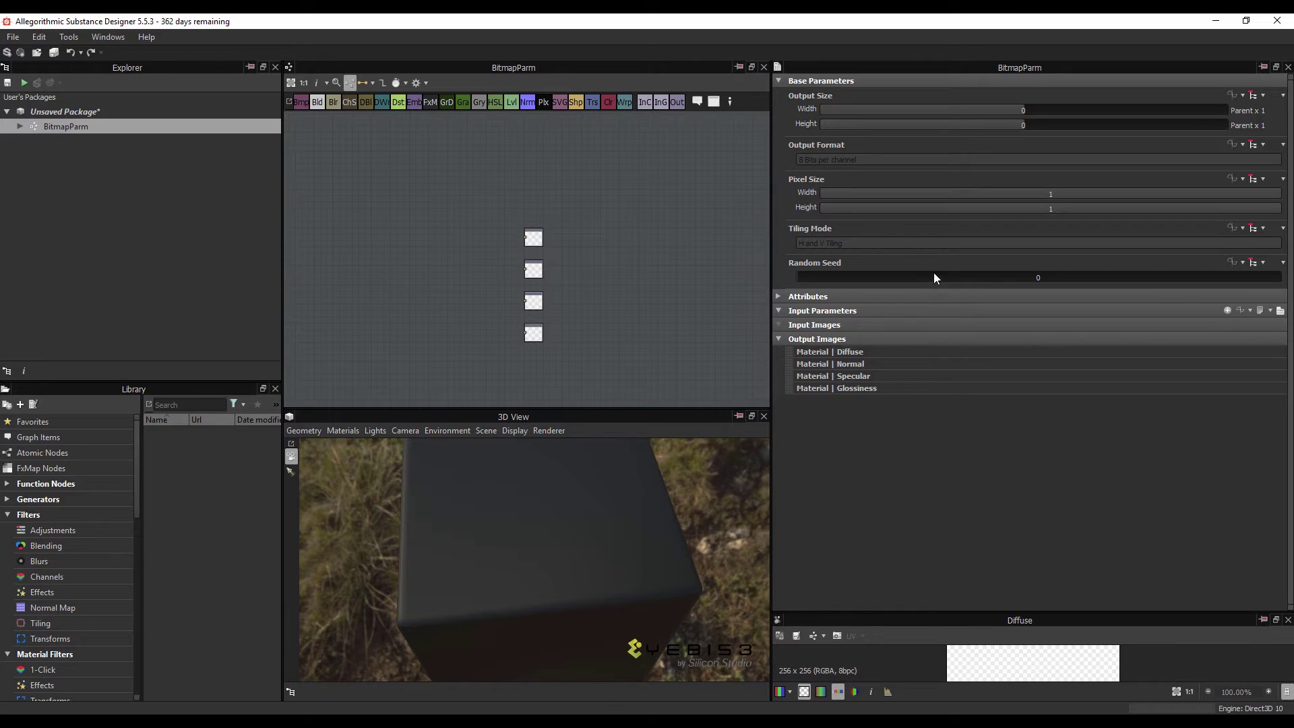
# Step: Collapse the Output Images section of the graph's parameters
pyautogui.click(780, 339)
pyautogui.click(780, 338)
pyautogui.click(780, 339)
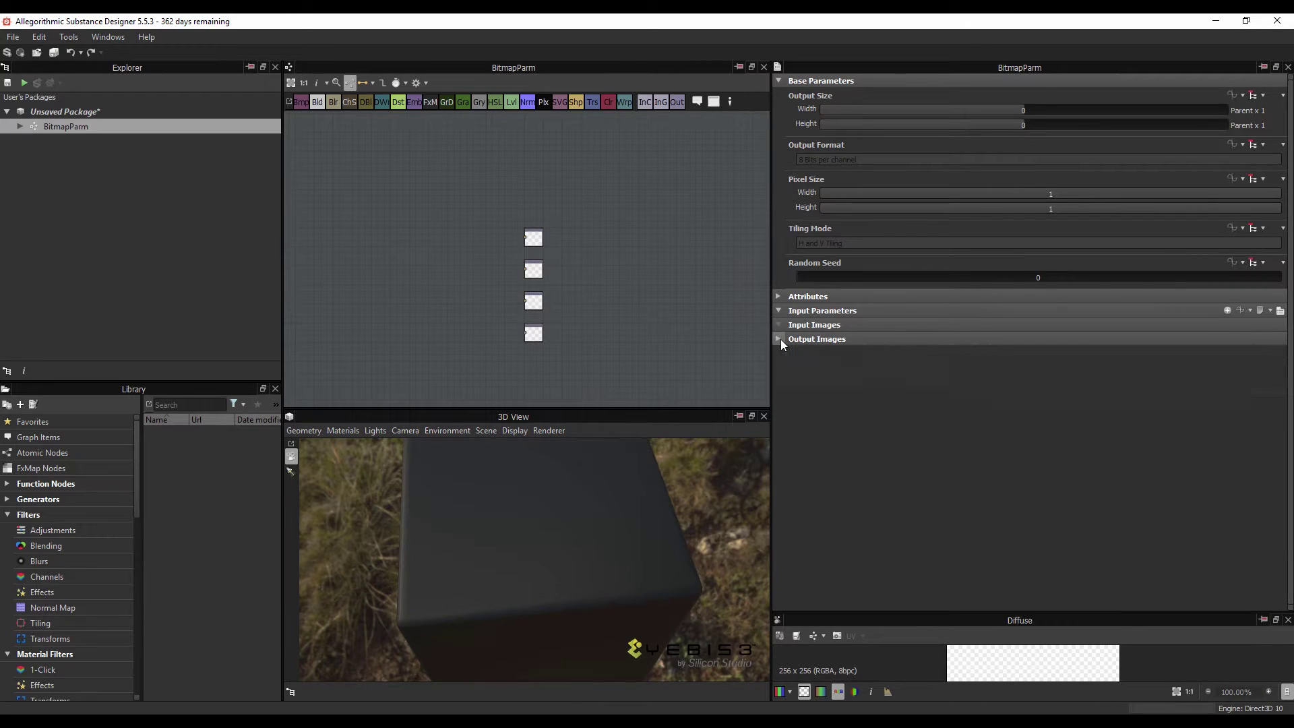
# Step: Search the library for "bitm" and add a Bitmap to Material node beside the graph's output nodes
pyautogui.scroll(3, 515, 287)
pyautogui.scroll(-3, 419, 229)
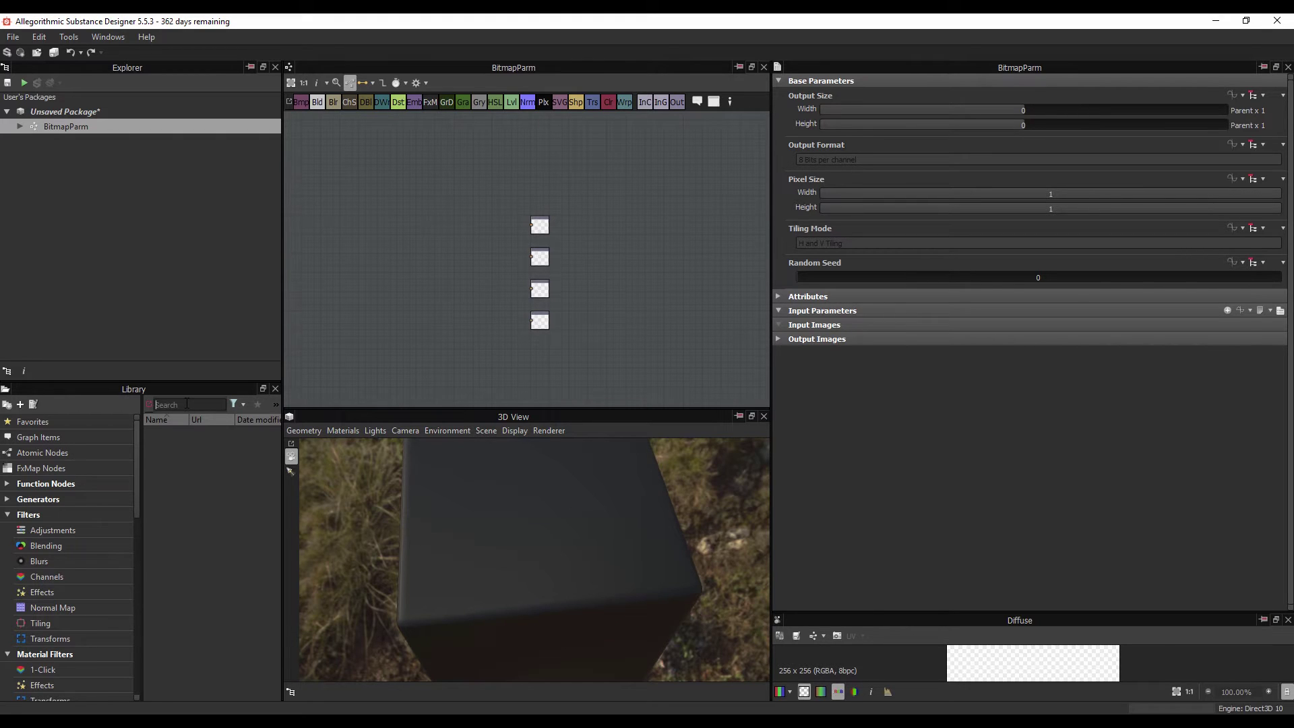
pyautogui.write('bitm')
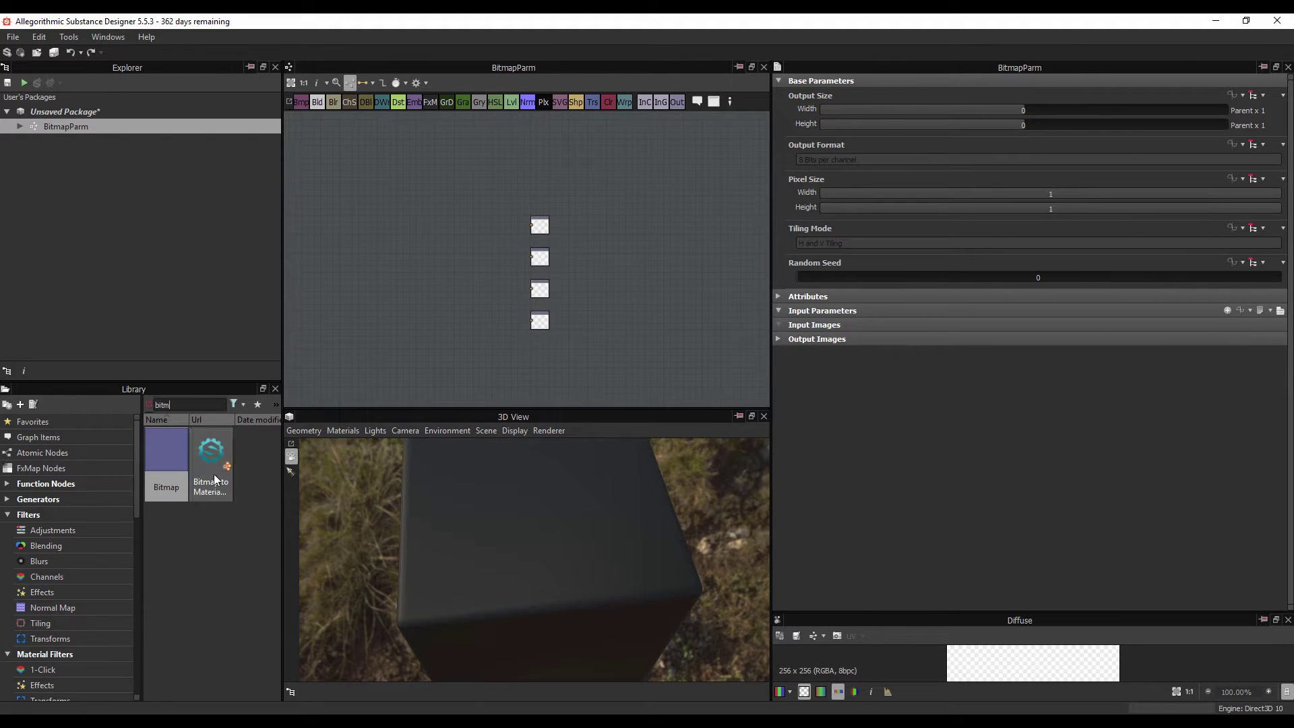
pyautogui.moveTo(213, 475); pyautogui.dragTo(474, 255)
# Step: Connect the Bitmap to Material node's Diffuse and Specular outputs to the matching graph output nodes
pyautogui.scroll(4, 498, 250)
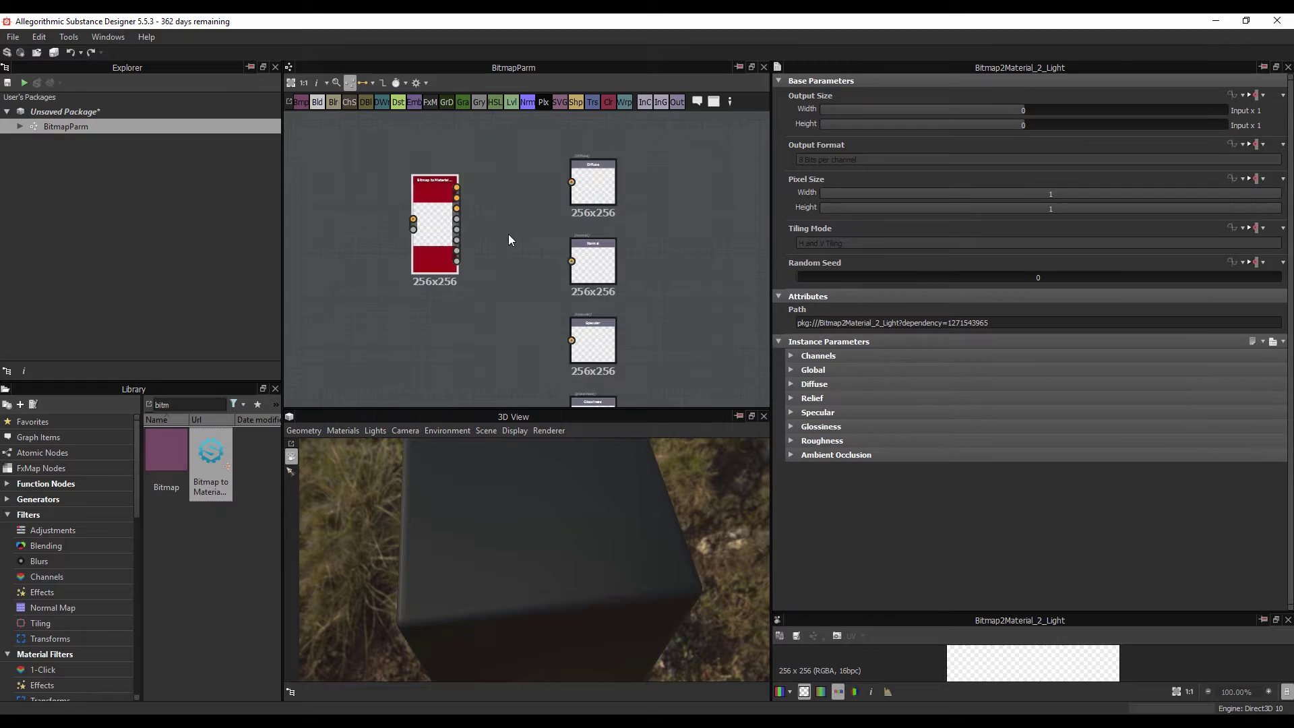
pyautogui.scroll(5, 485, 192)
pyautogui.scroll(-2, 463, 212)
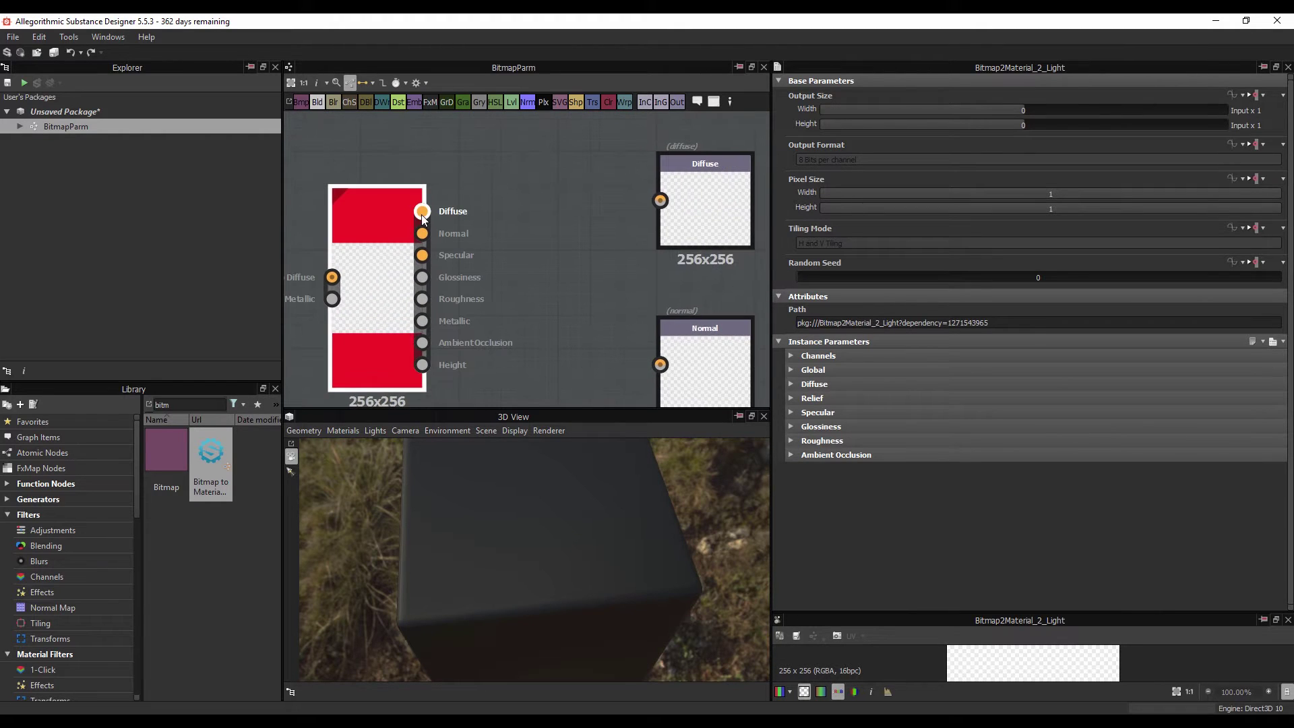
pyautogui.moveTo(421, 211); pyautogui.dragTo(661, 200)
pyautogui.scroll(-5, 447, 233)
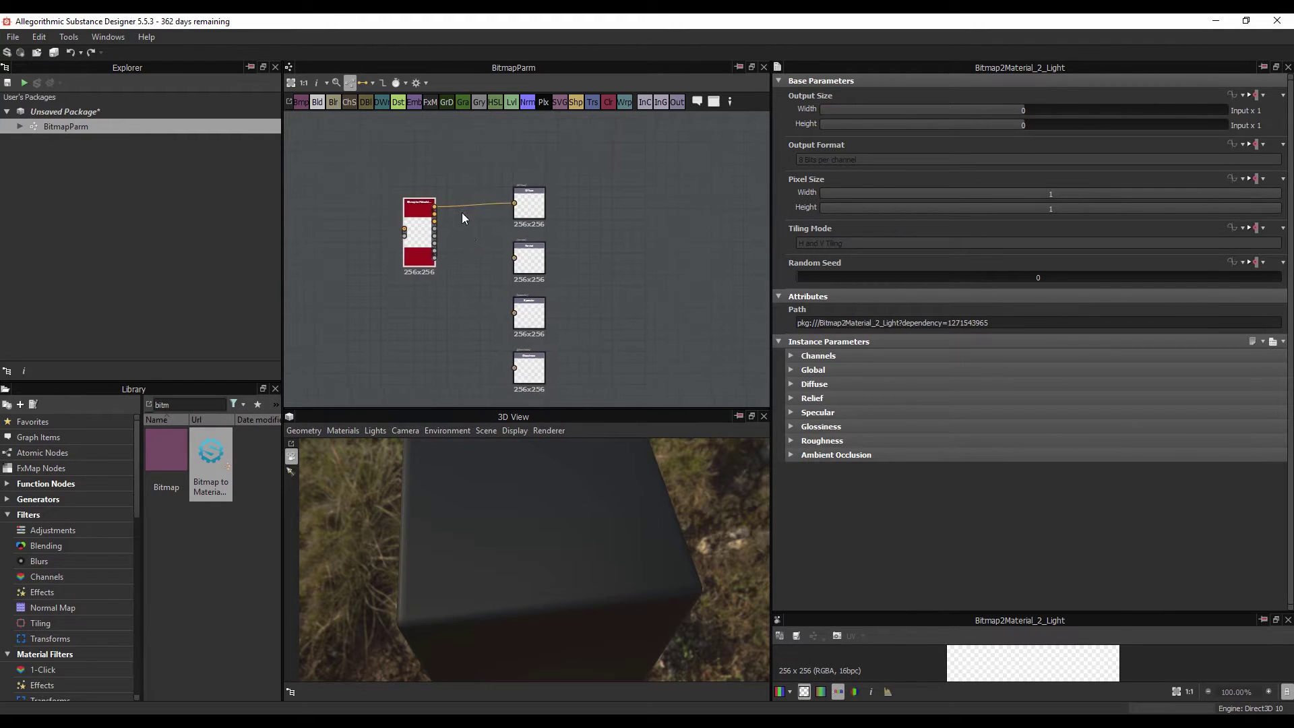
pyautogui.scroll(2, 463, 212)
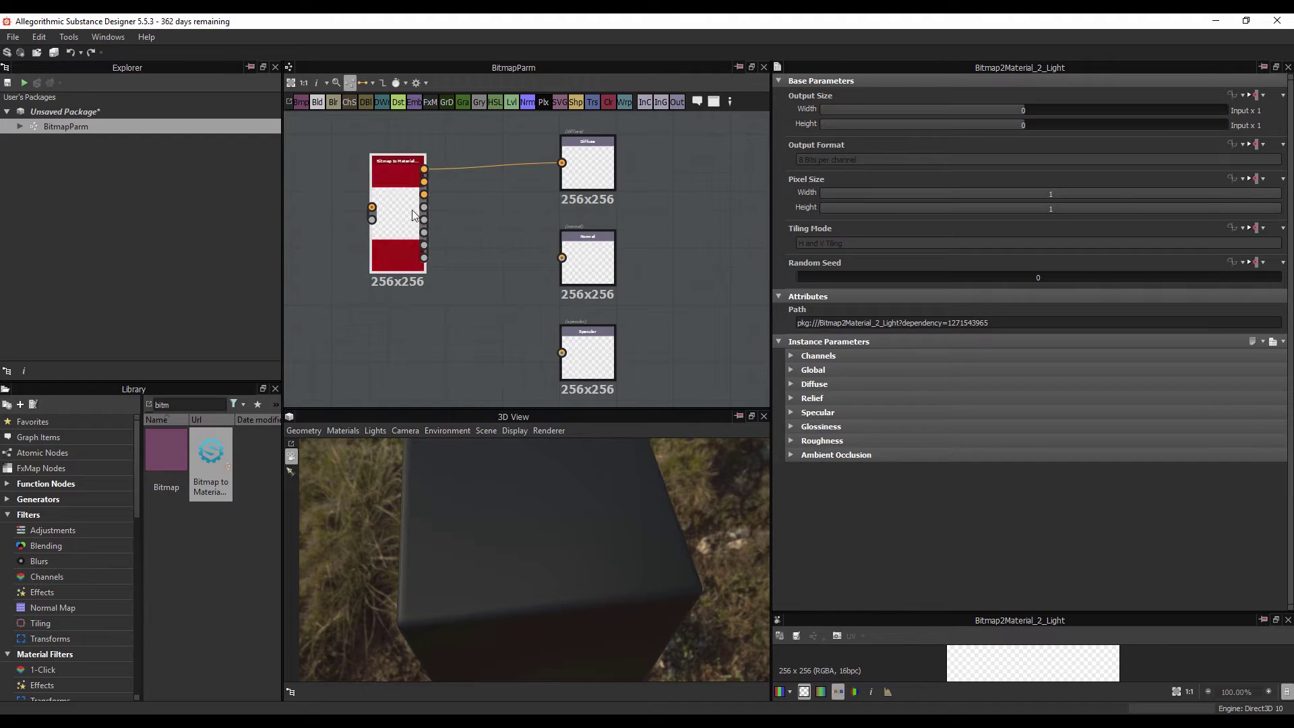
pyautogui.moveTo(424, 194); pyautogui.dragTo(562, 352)
pyautogui.scroll(-4, 560, 350)
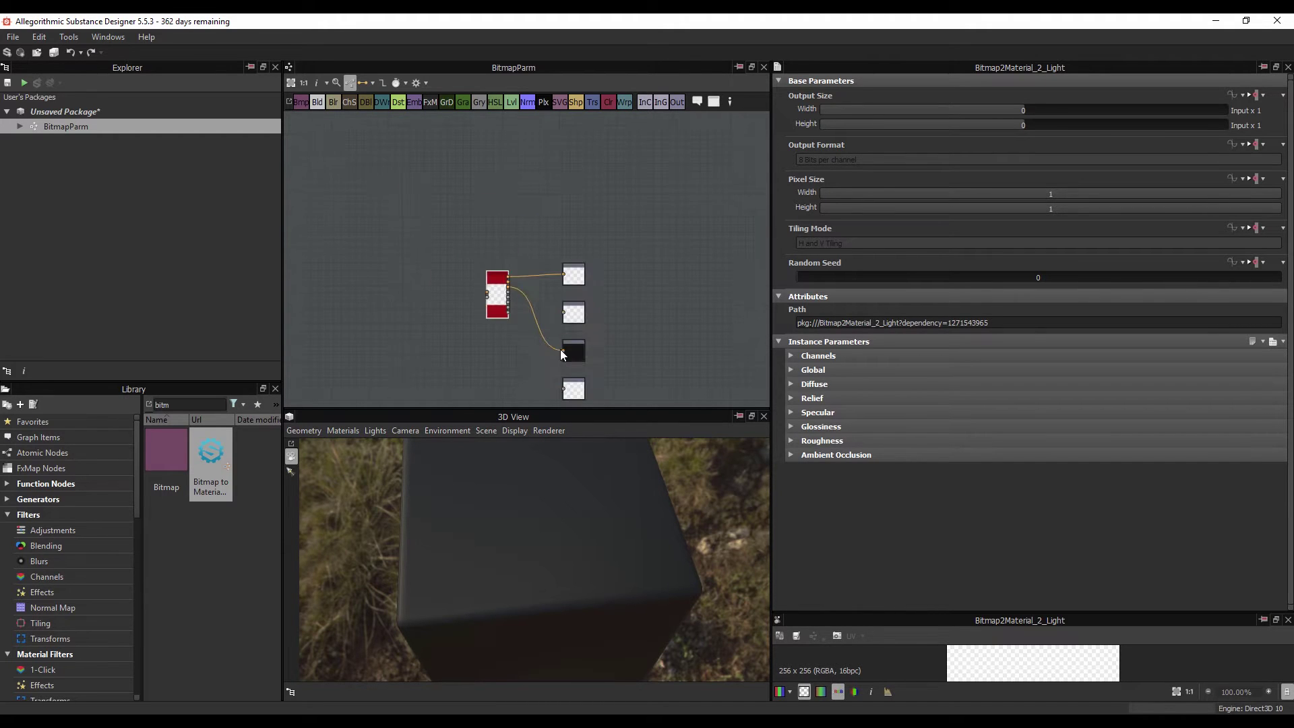
# Step: Spread out the Normal, Specular and Diffuse output nodes to make room for more connections
pyautogui.scroll(3, 510, 294)
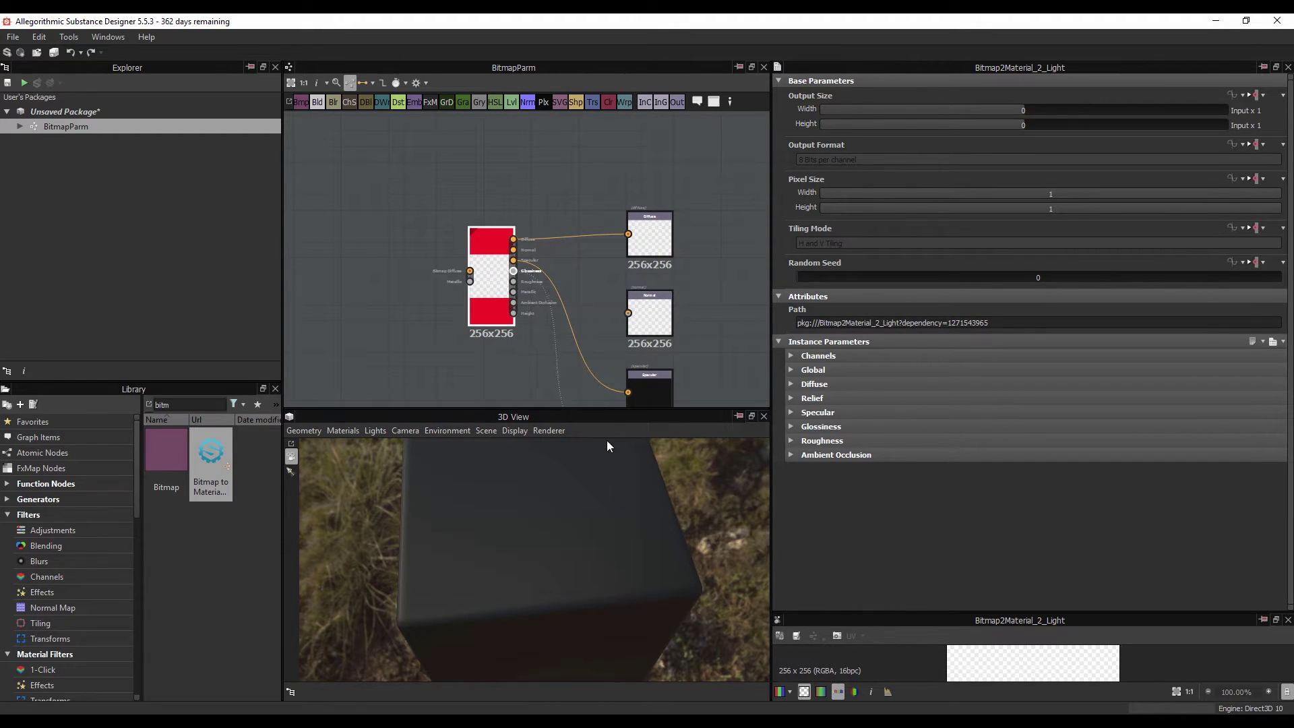
pyautogui.scroll(-3, 606, 258)
pyautogui.moveTo(619, 213); pyautogui.dragTo(665, 166)
pyautogui.moveTo(621, 241); pyautogui.dragTo(644, 202)
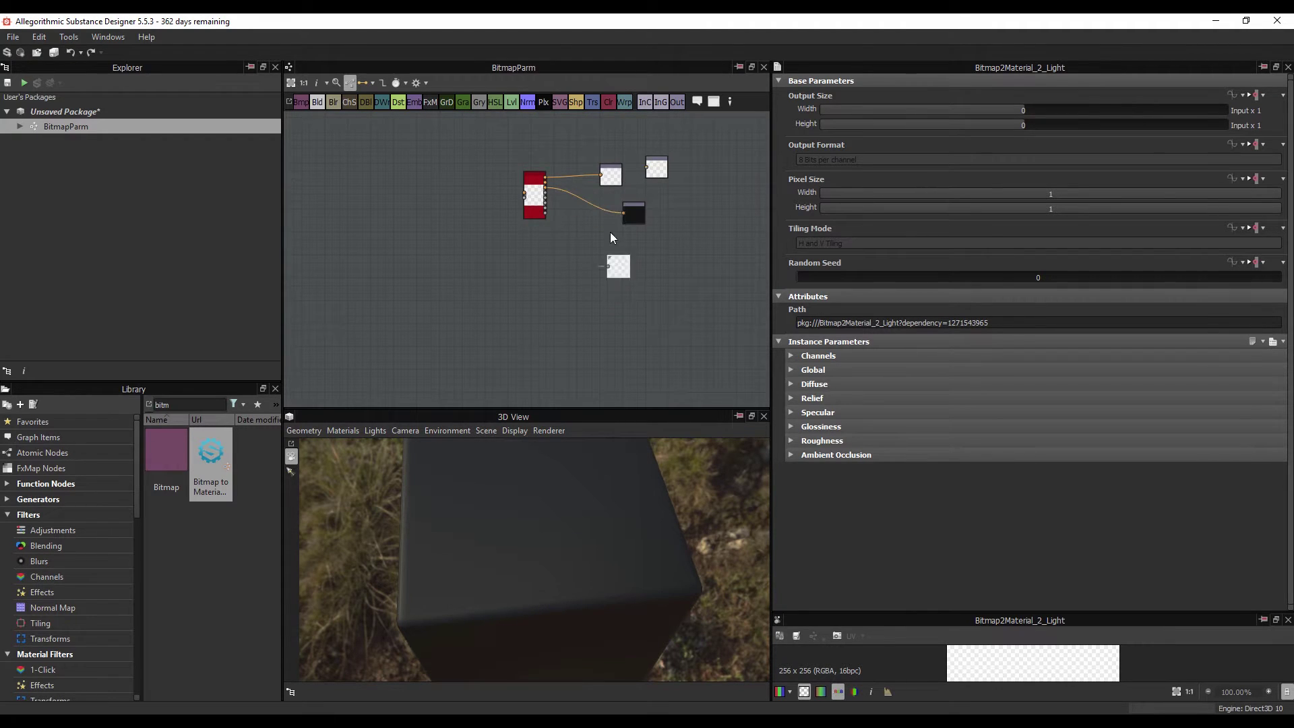
pyautogui.scroll(3, 608, 240)
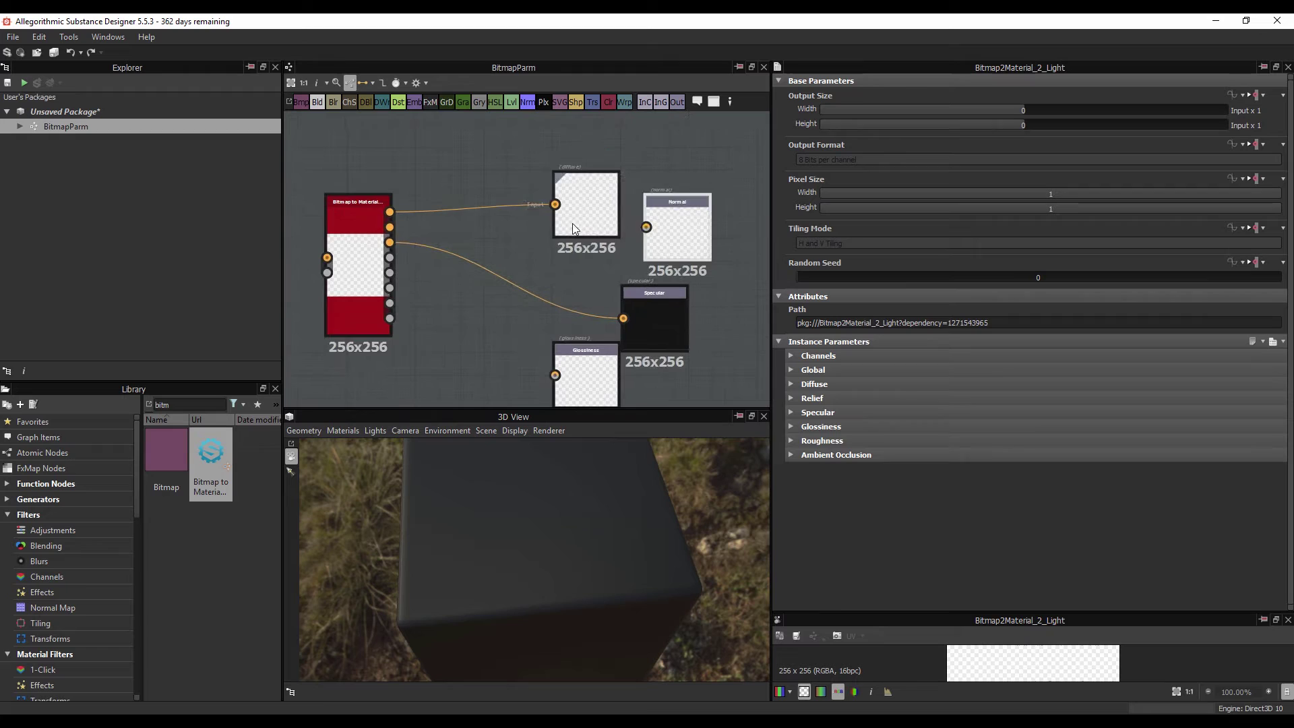
pyautogui.moveTo(574, 228); pyautogui.dragTo(596, 182)
# Step: Connect the Bitmap to Material node's Normal and Glossiness outputs to the matching graph output nodes
pyautogui.moveTo(389, 227)
pyautogui.mouseDown()
pyautogui.moveTo(609, 200)
pyautogui.moveTo(646, 228)
pyautogui.mouseUp()
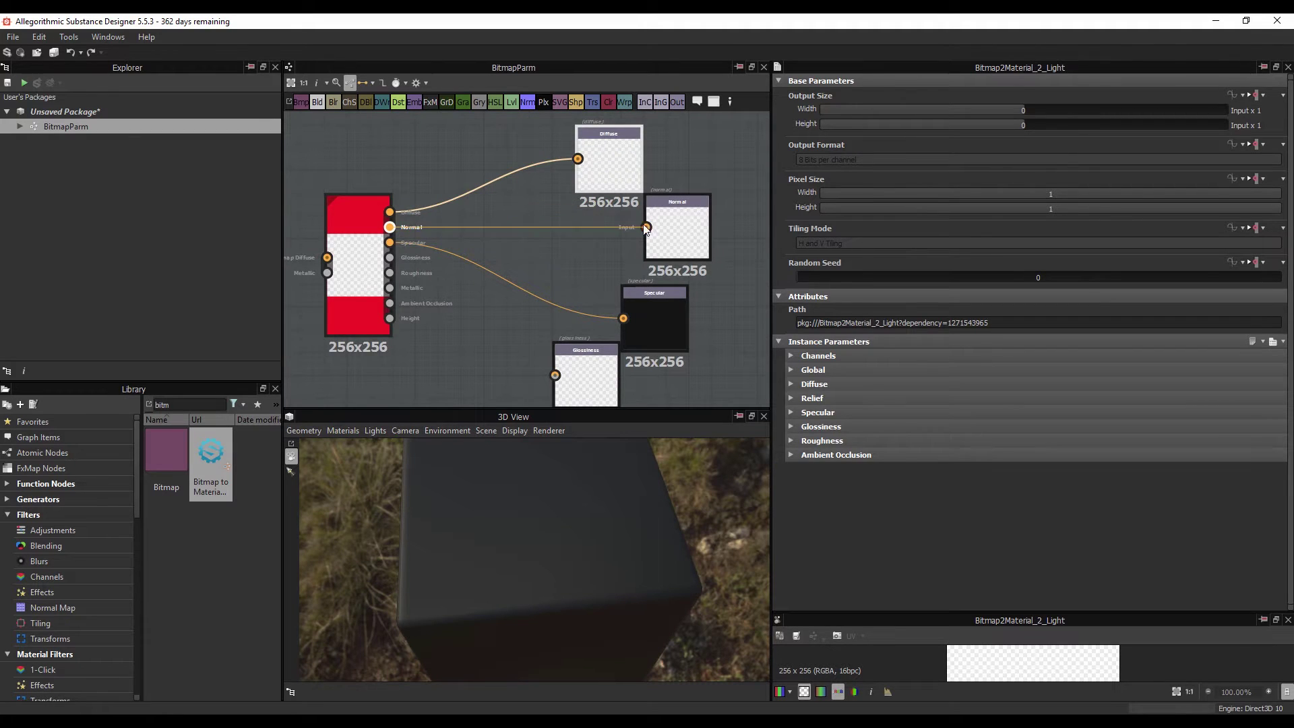
pyautogui.moveTo(390, 258); pyautogui.dragTo(544, 342)
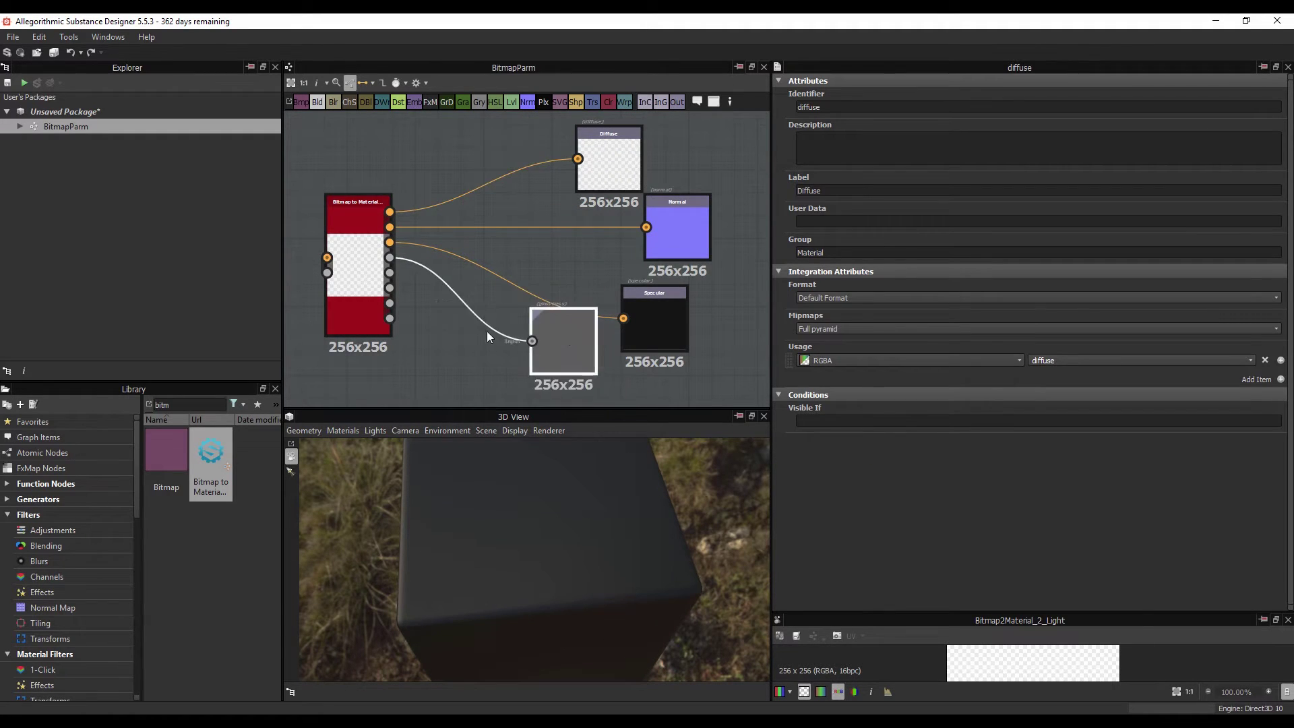
pyautogui.click(374, 278)
# Step: Add a new Output node to the graph near the Glossiness output node
pyautogui.moveTo(382, 326); pyautogui.dragTo(361, 234, button='middle')
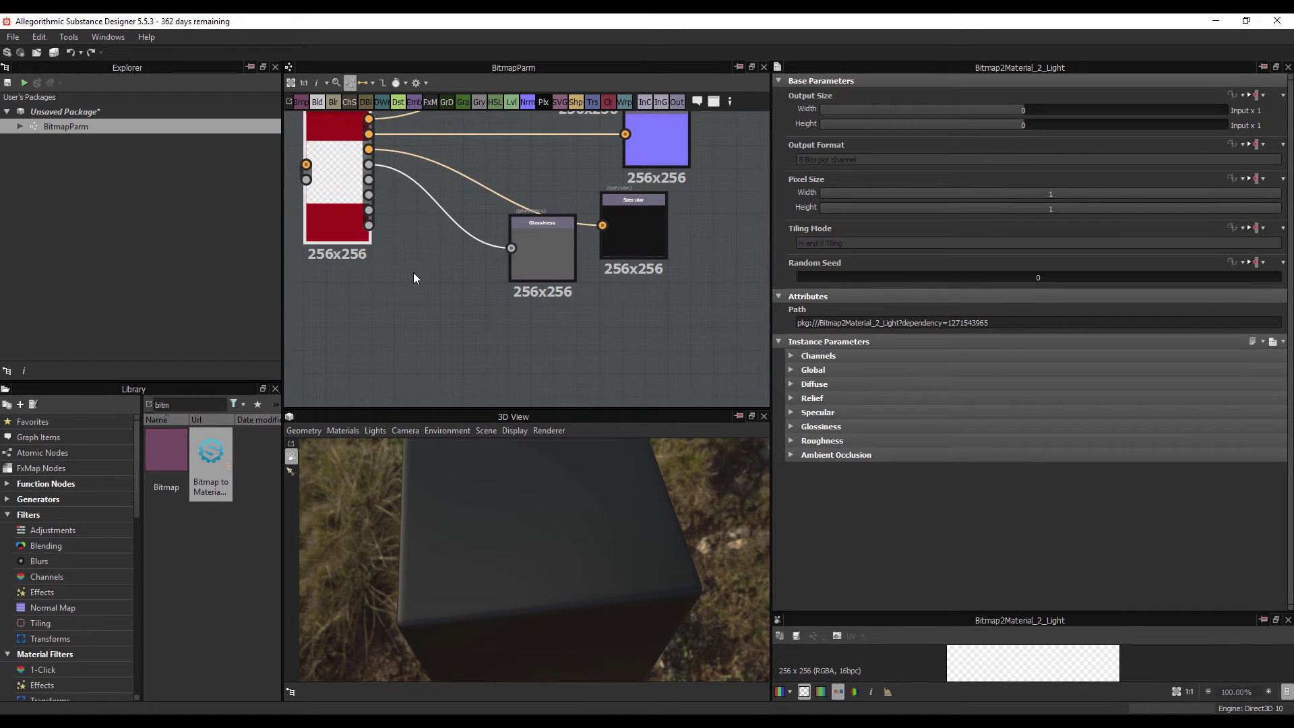
pyautogui.press('space')
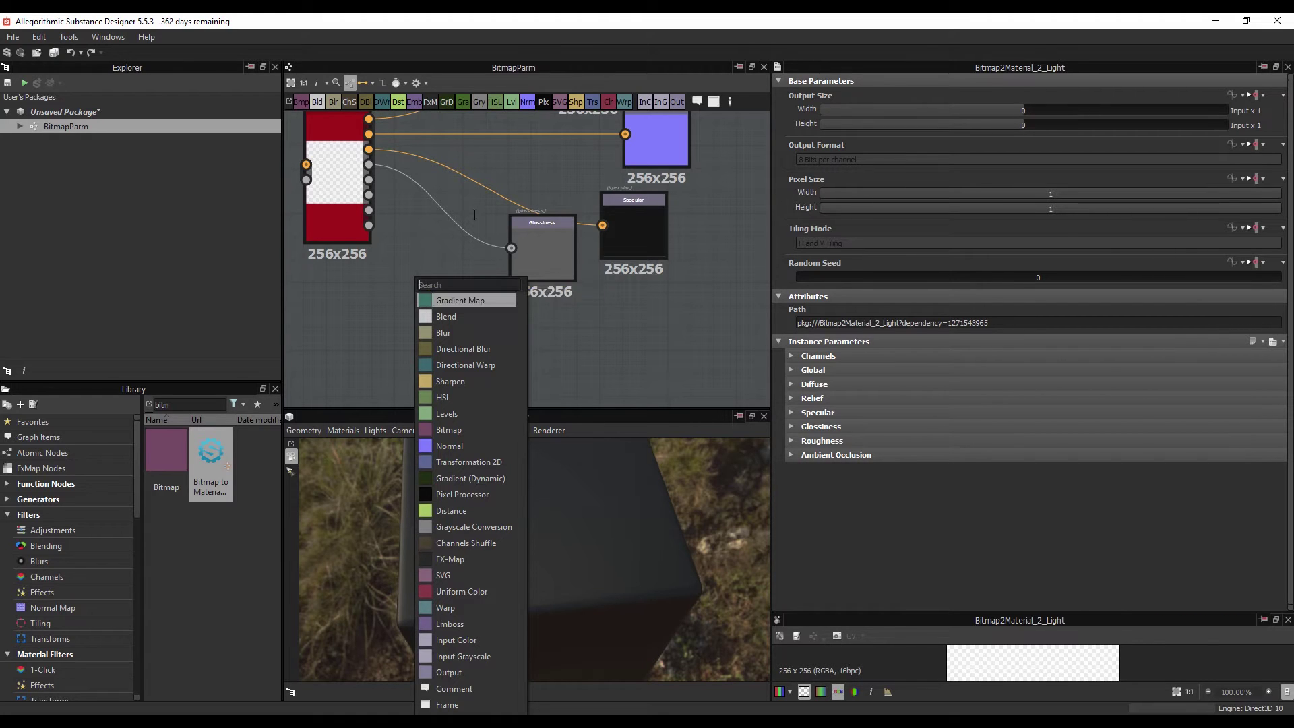
pyautogui.press('Escape')
pyautogui.press('space')
pyautogui.write('out')
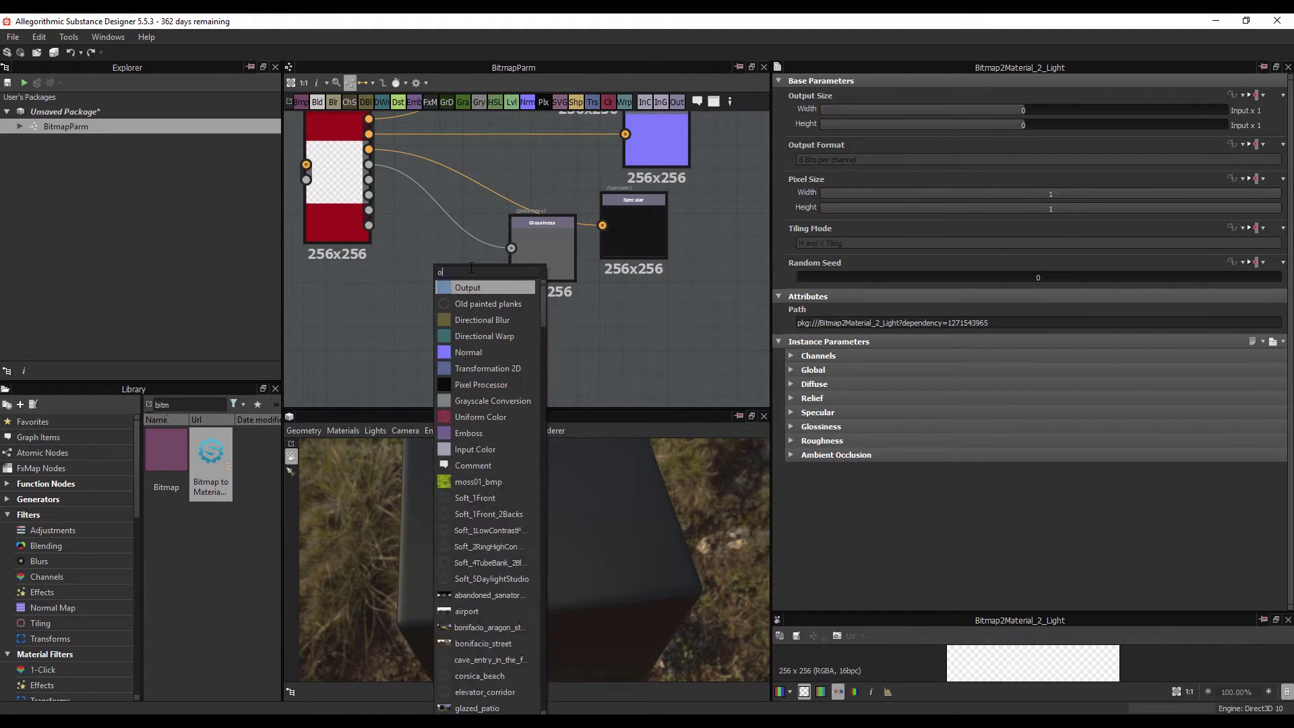
pyautogui.click(484, 289)
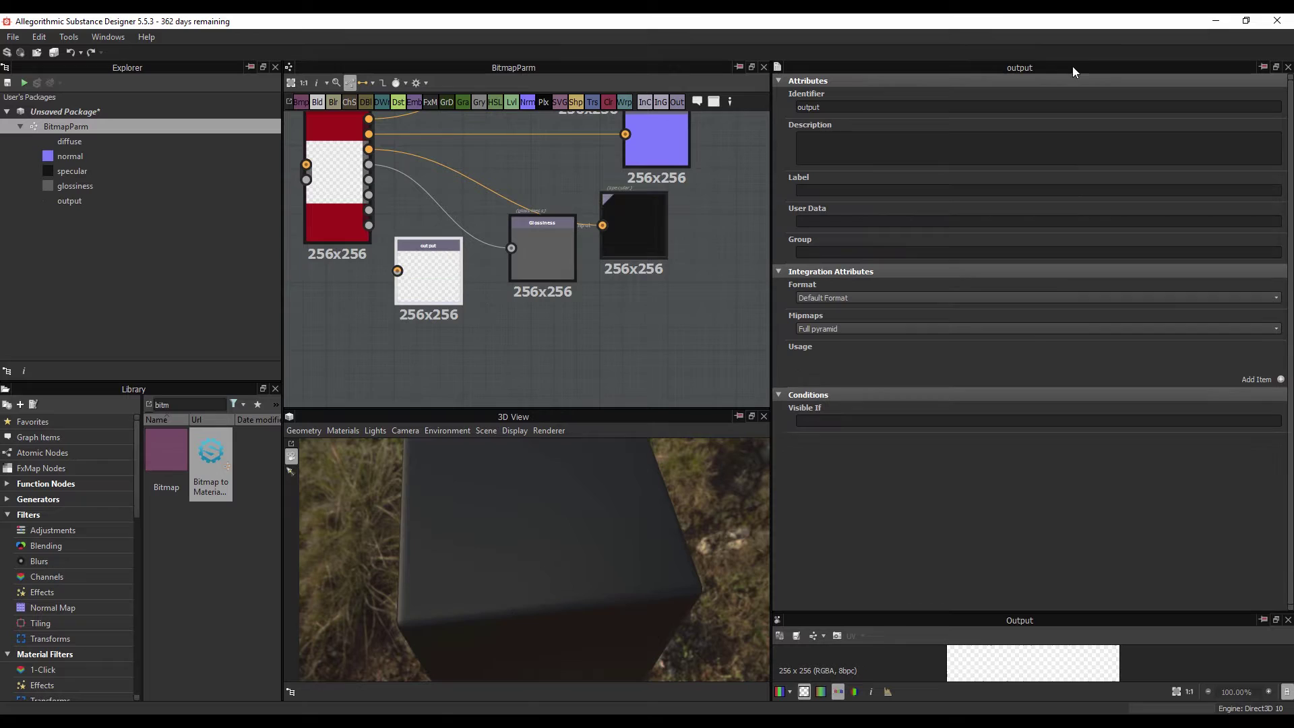
# Step: Set the new output node's identifier to Roughness and add a usage item set to roughness
pyautogui.doubleClick(844, 105)
pyautogui.write('Rp')
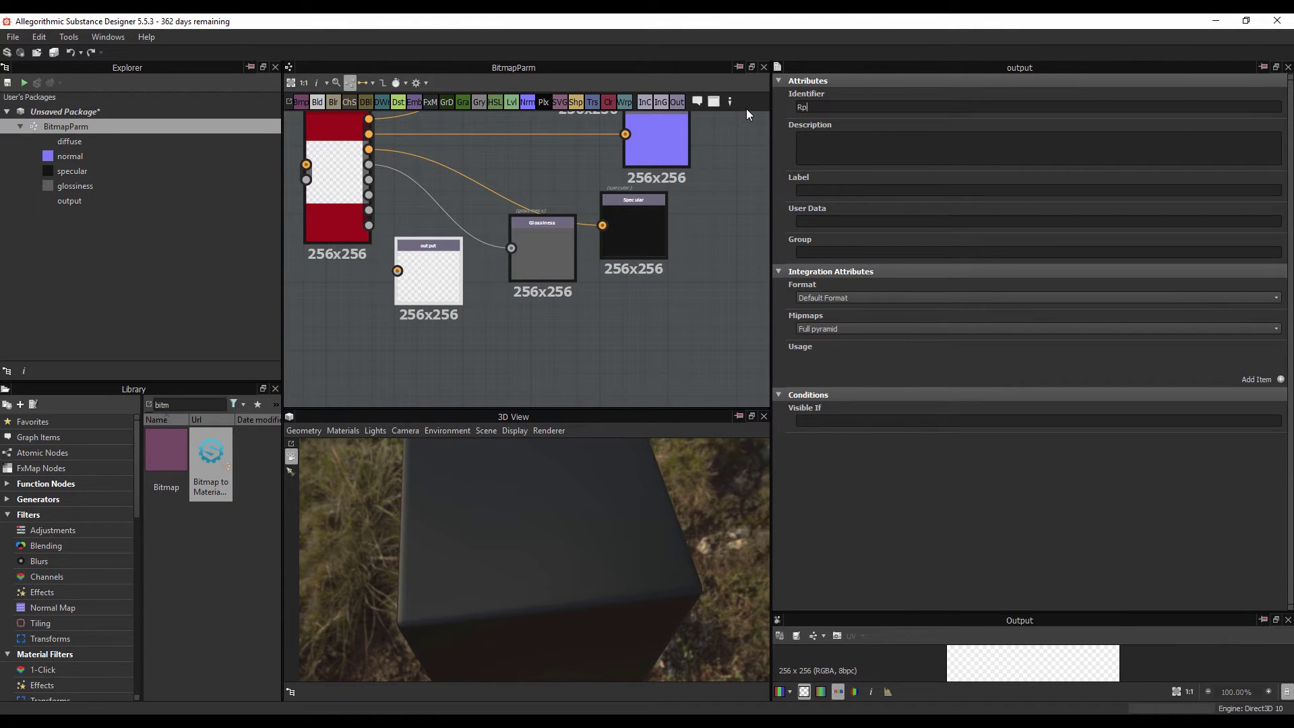
pyautogui.write('ughness')
pyautogui.click(1281, 379)
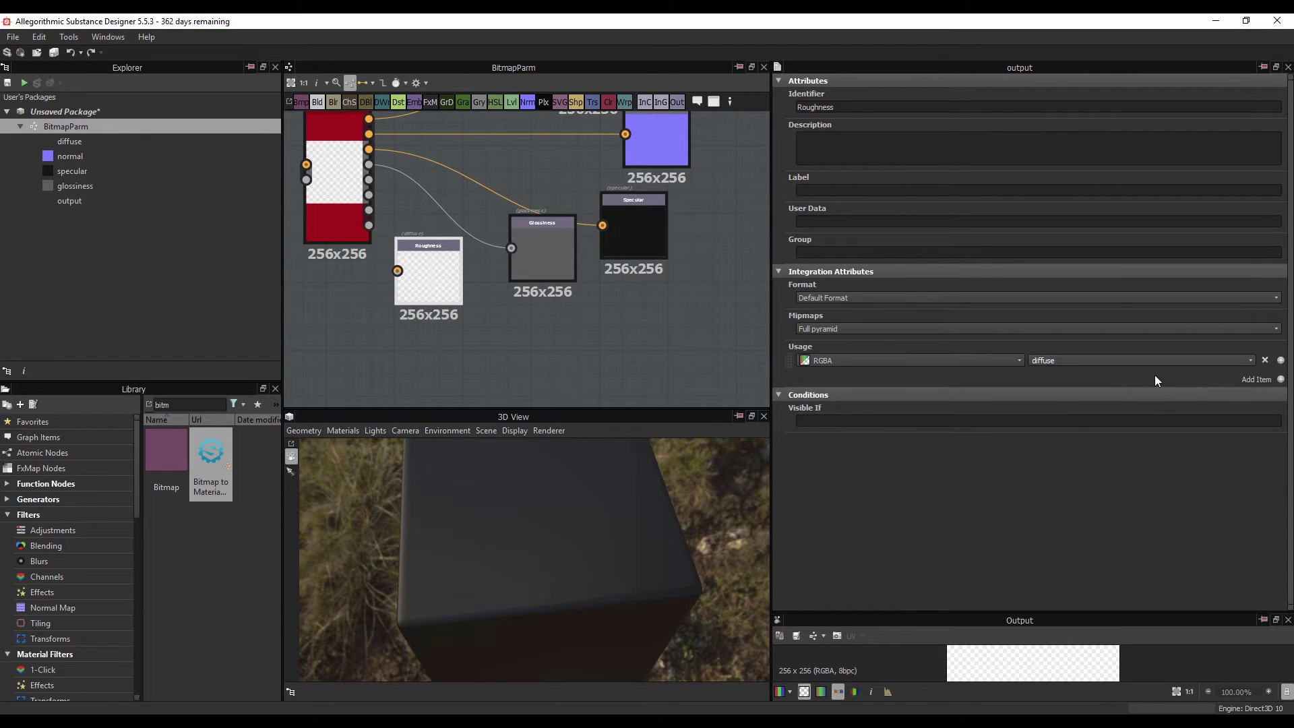
pyautogui.click(1251, 361)
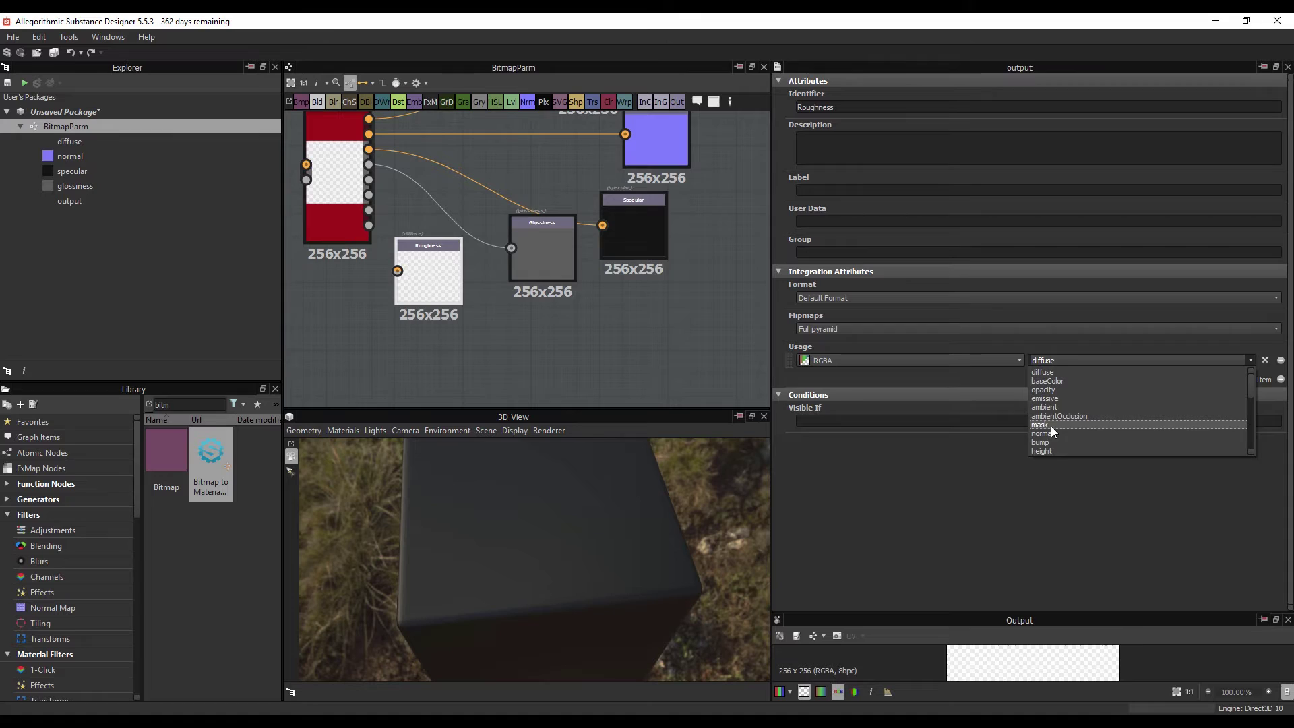
pyautogui.scroll(-3, 1044, 435)
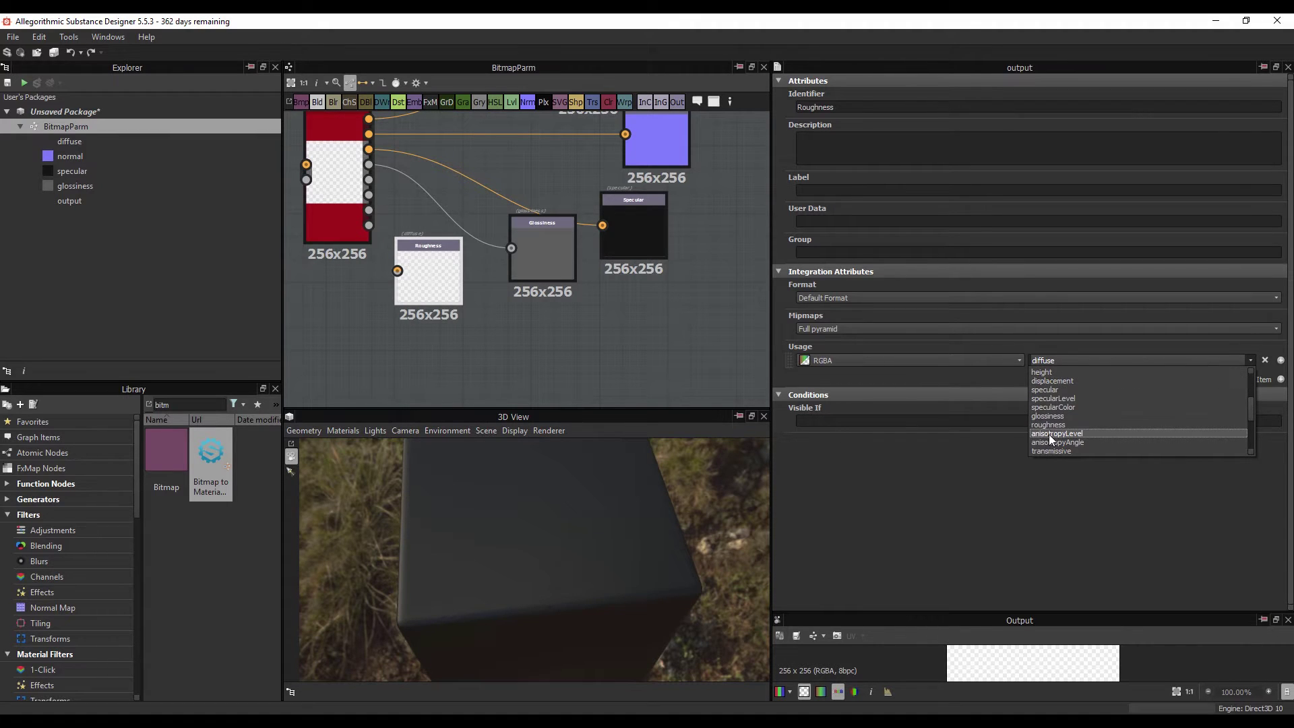
pyautogui.click(1050, 426)
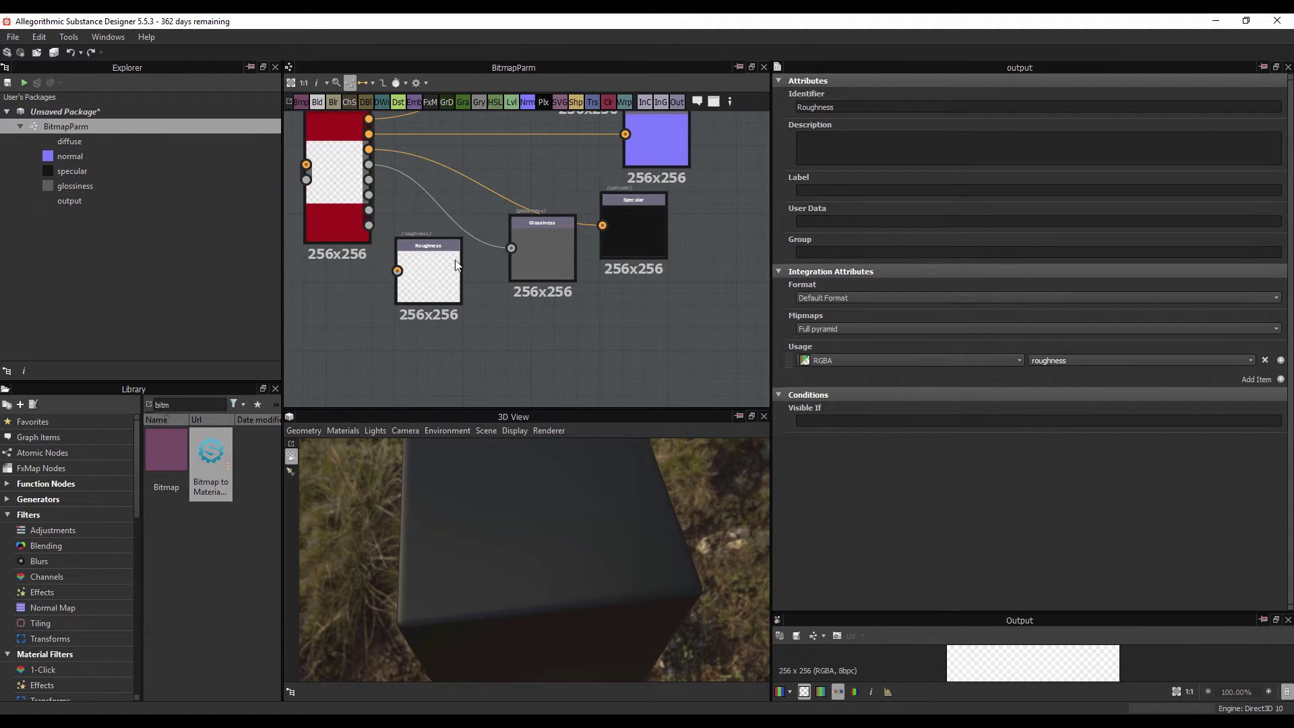
# Step: Connect the Bitmap to Material node's Roughness output to the new Roughness output node below Glossiness
pyautogui.moveTo(369, 179); pyautogui.dragTo(520, 361)
pyautogui.scroll(-3, 483, 324)
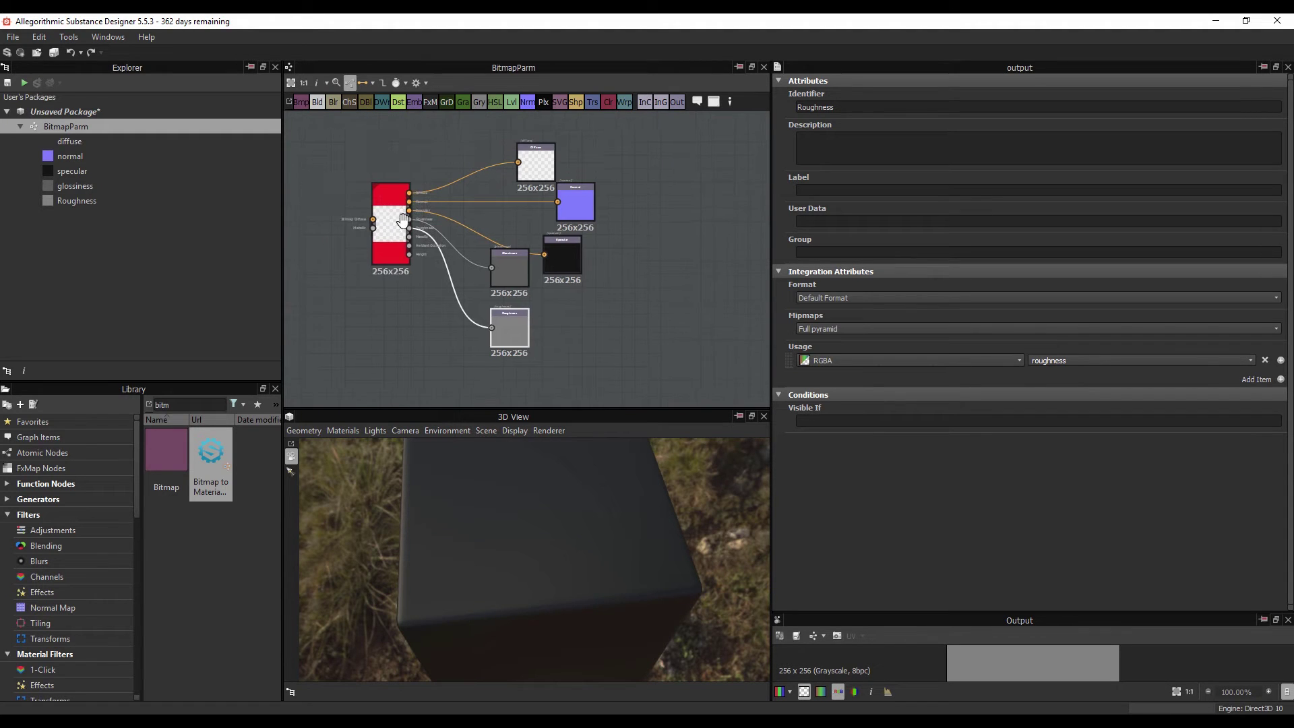
# Step: Start exporting the package as a .sbsar file, copy the destination folder path, and save the package as BitmapParm in Substance Files format
pyautogui.rightClick(66, 112)
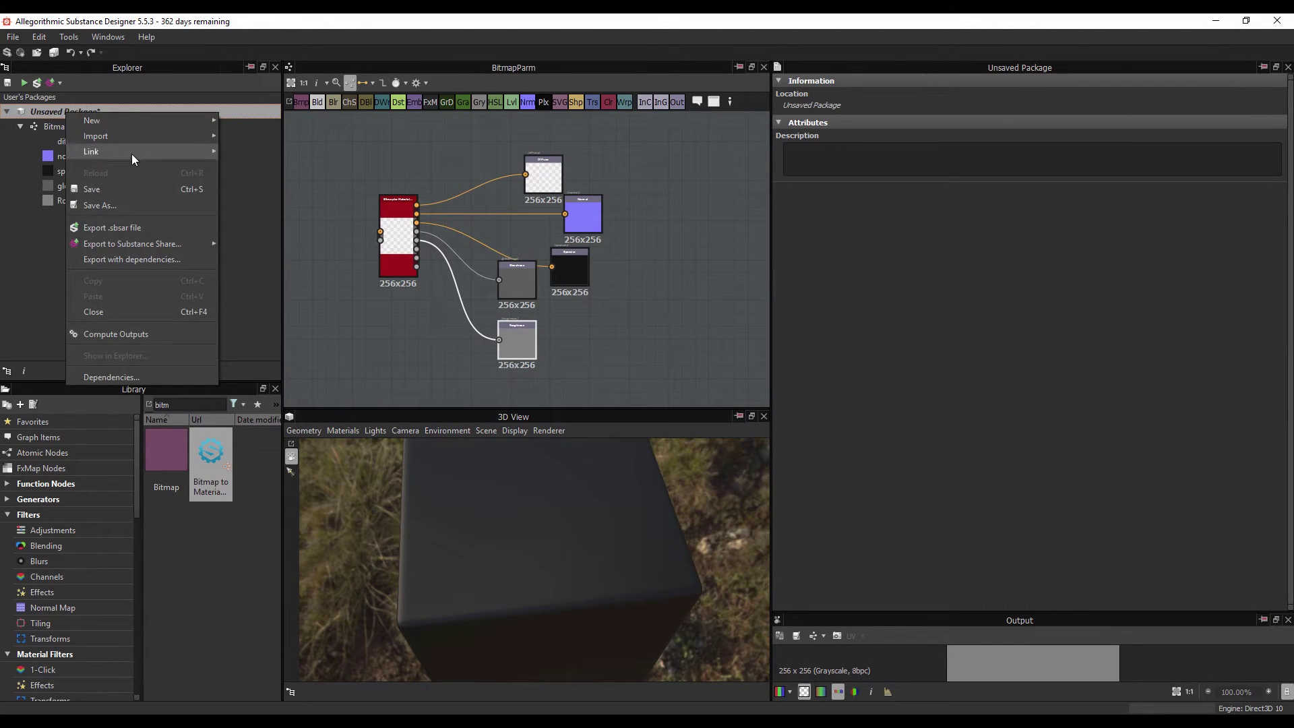
pyautogui.click(120, 229)
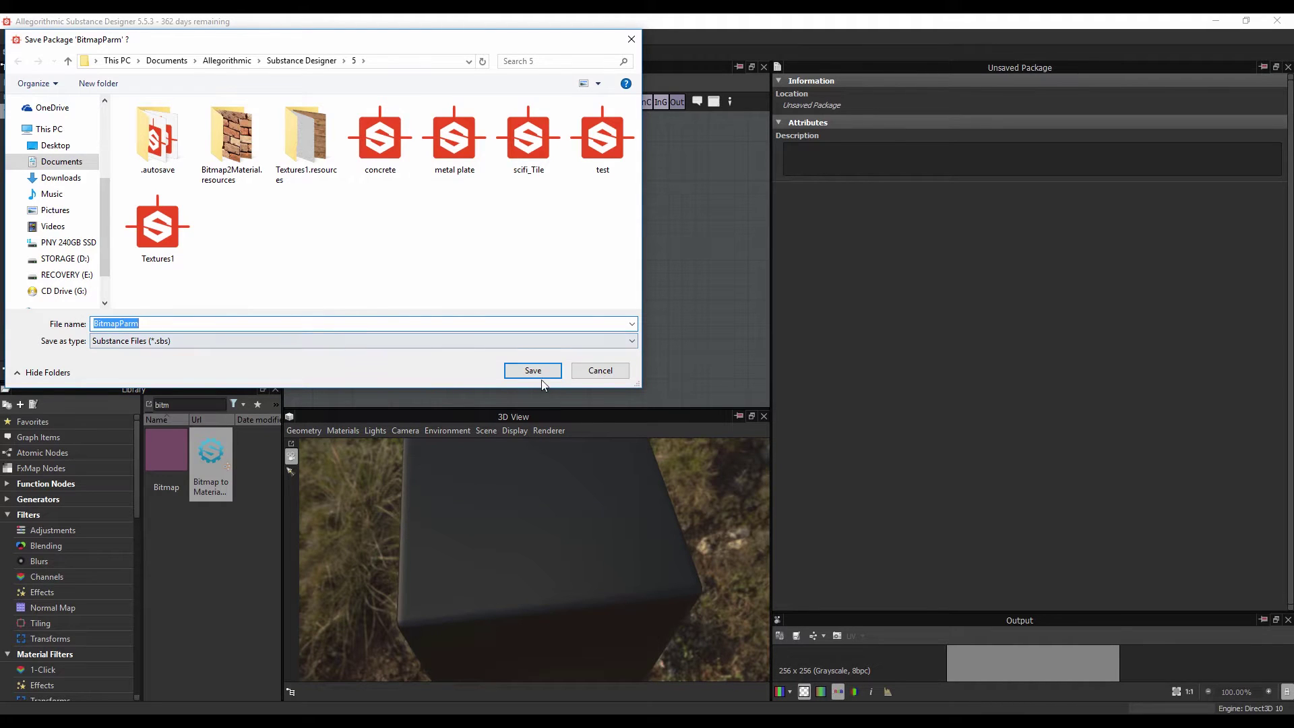
pyautogui.click(452, 55)
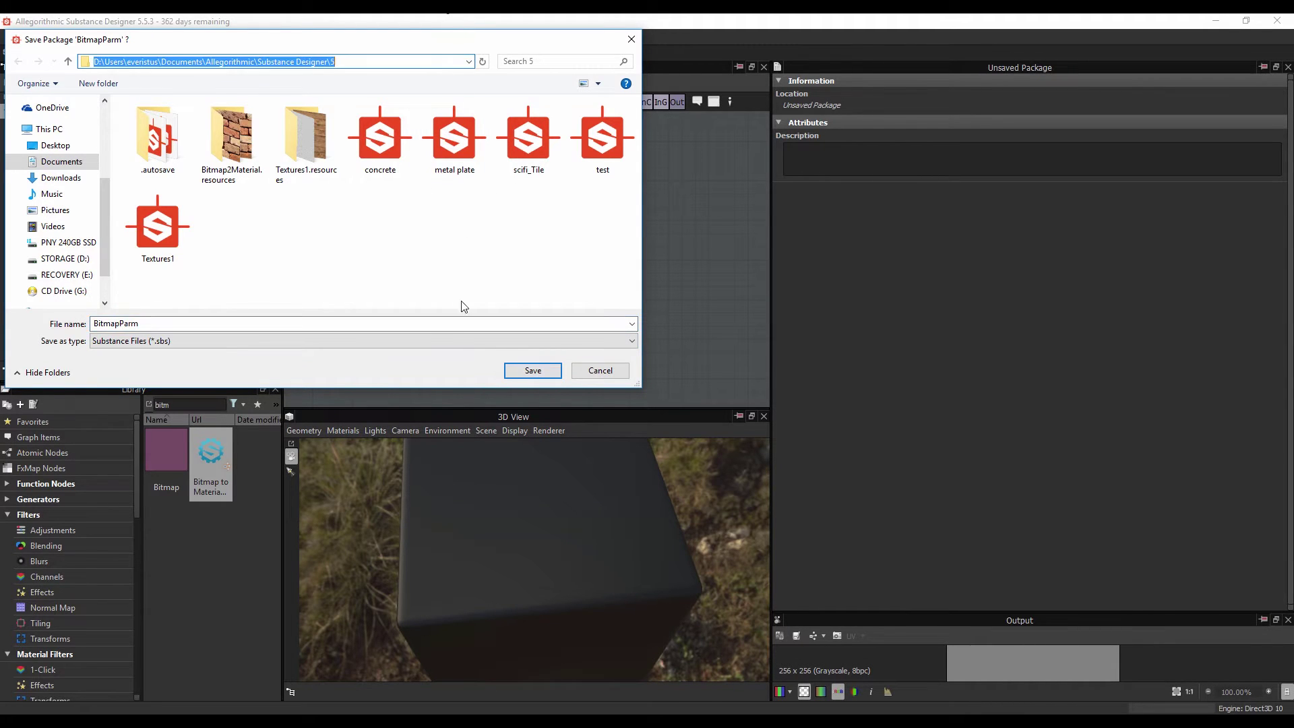
pyautogui.hotkey('ctrl', 'c')
pyautogui.click(525, 373)
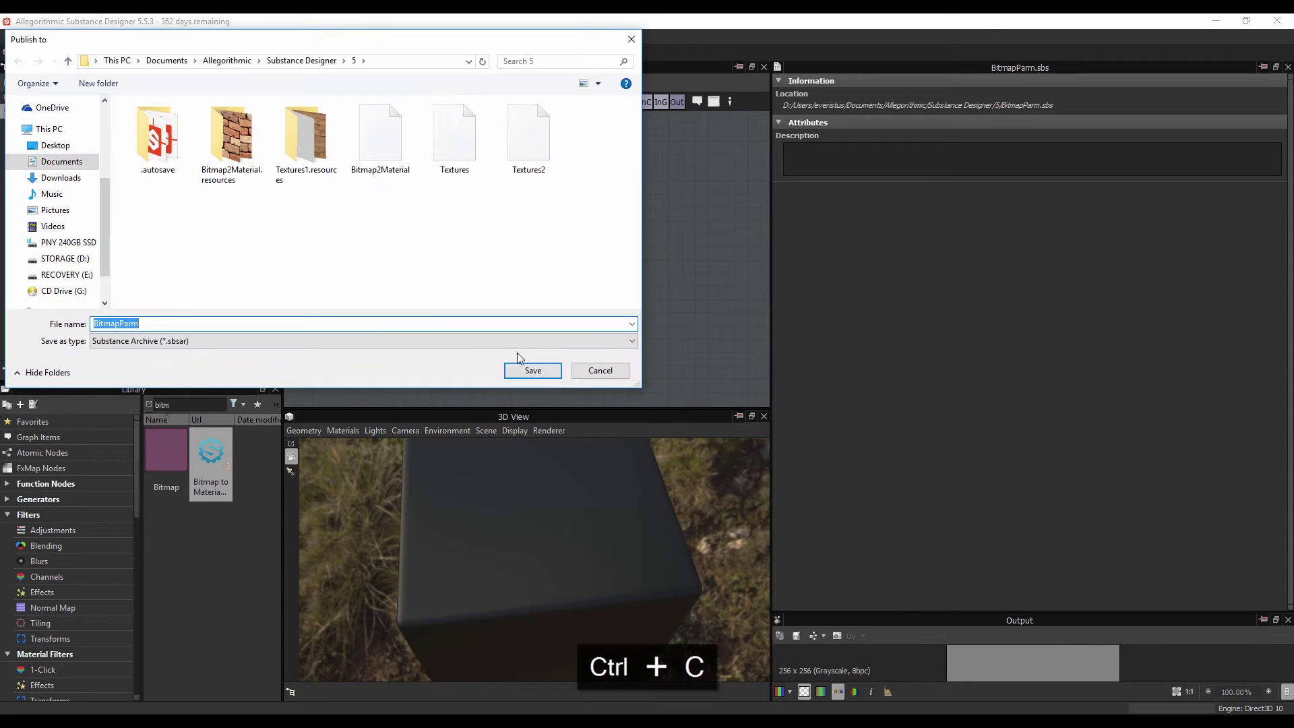
# Step: Publish the BitmapParm .sbsar archive to the same folder, copying its path and exposing the output size parameter
pyautogui.click(454, 61)
pyautogui.hotkey('ctrl', 'c')
pyautogui.click(546, 369)
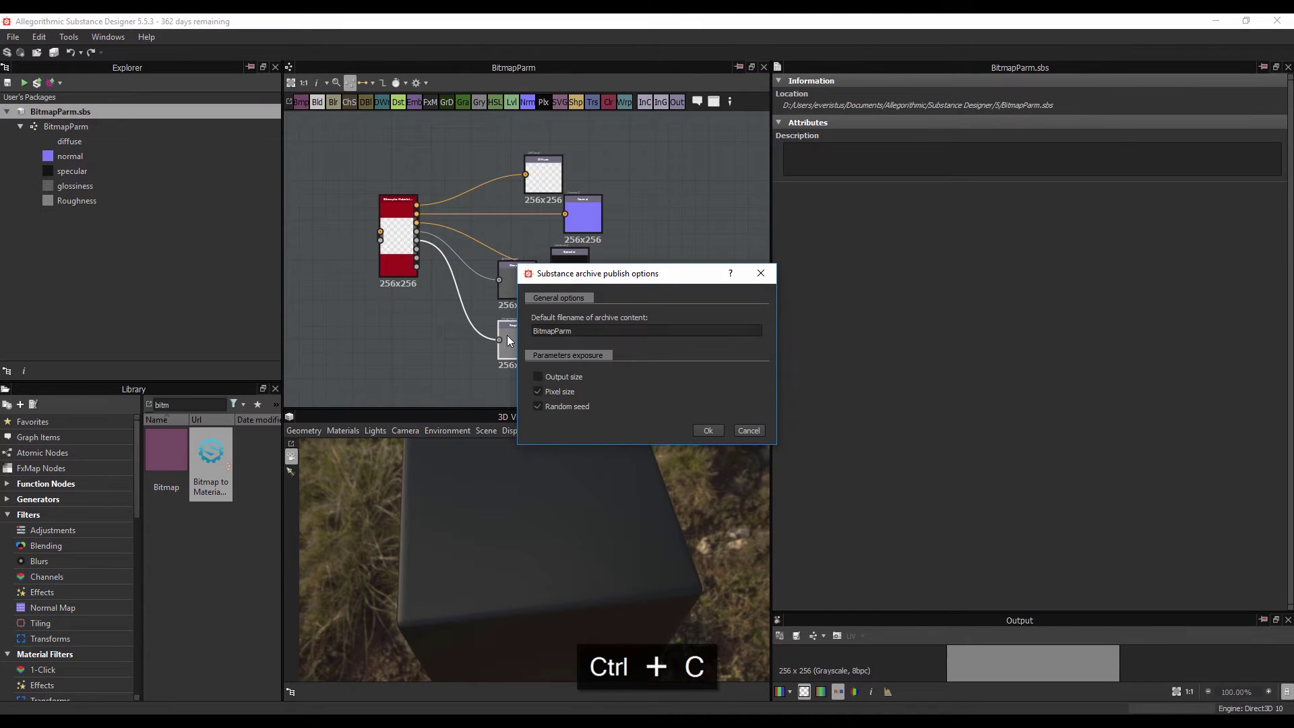
pyautogui.click(538, 376)
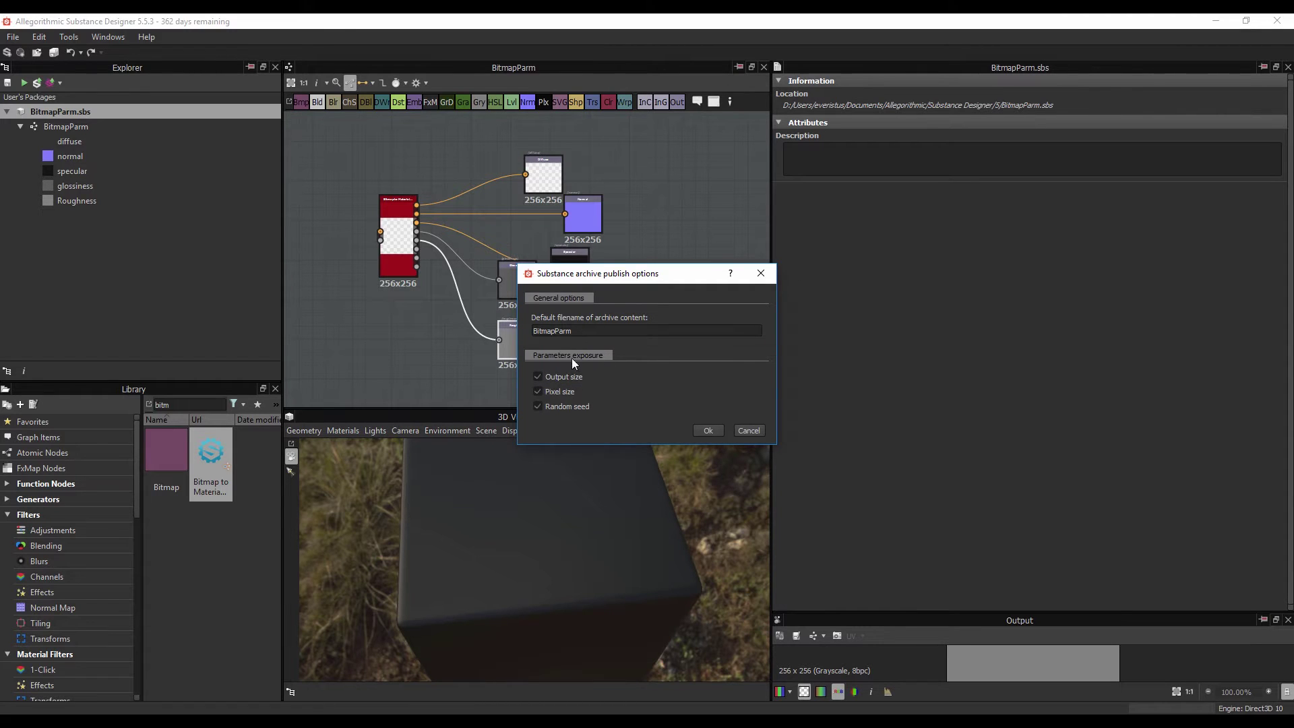
pyautogui.click(709, 431)
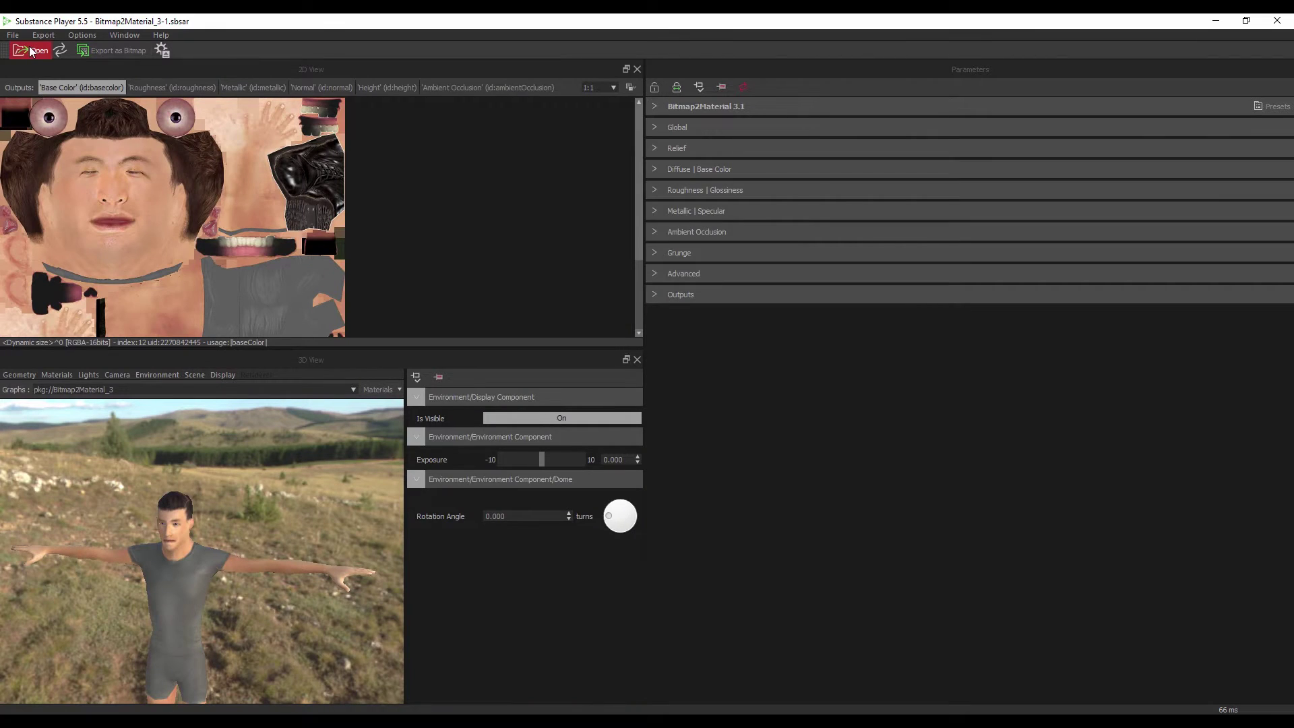
# Step: Switch to Substance Player and try to open the BitmapParm Substance Designer file from the copied folder path
pyautogui.hotkey('ctrl', 'o')
pyautogui.click(435, 61)
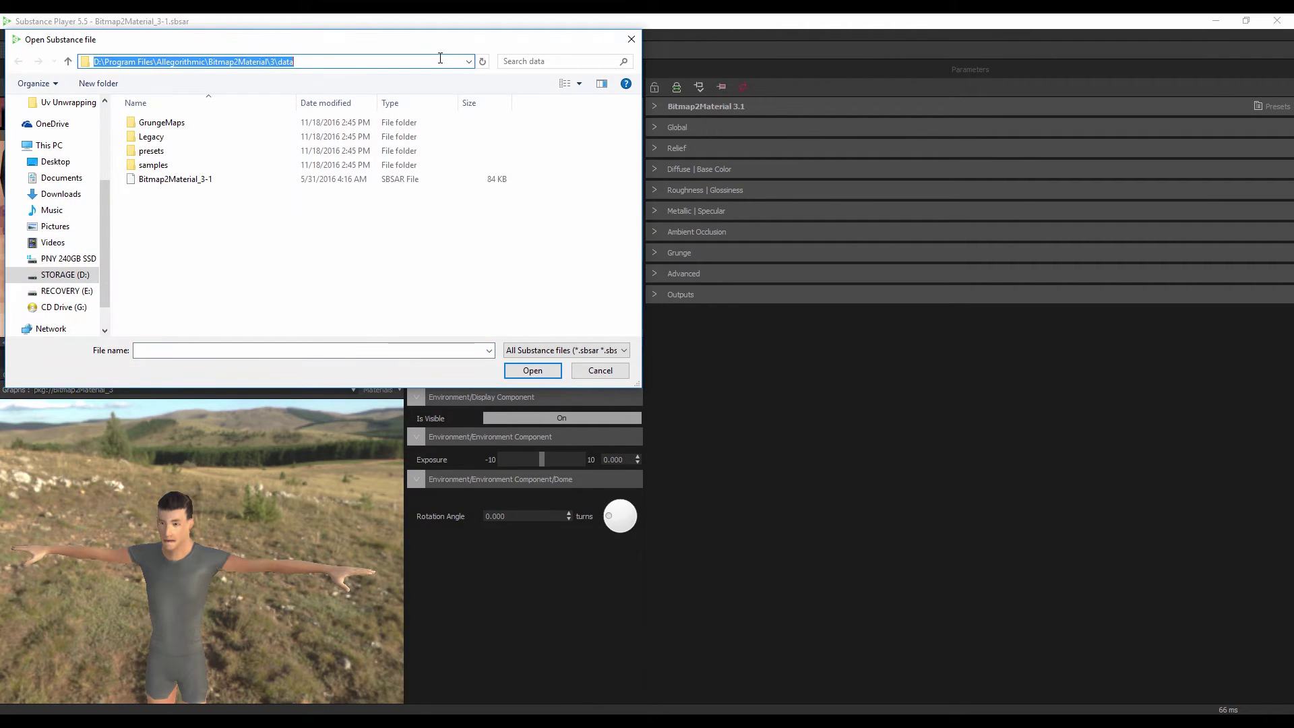
pyautogui.hotkey('ctrl', 'v')
pyautogui.press('Return')
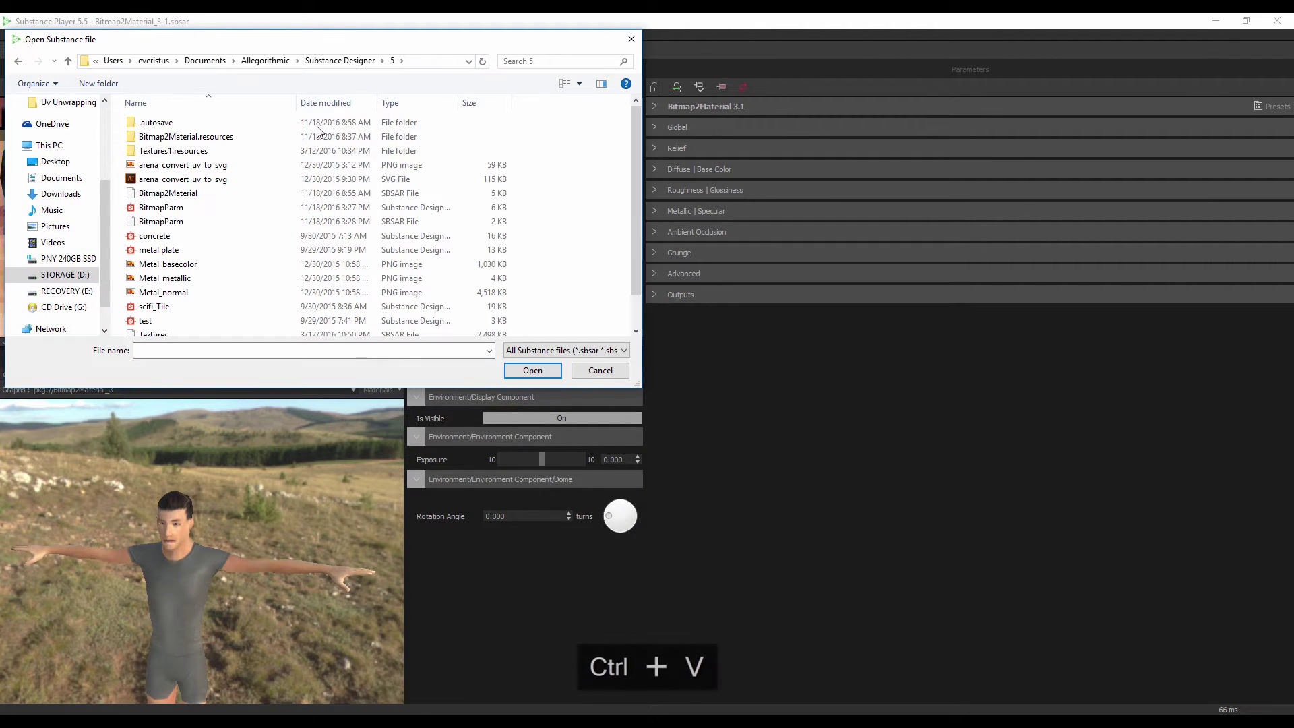
pyautogui.doubleClick(157, 211)
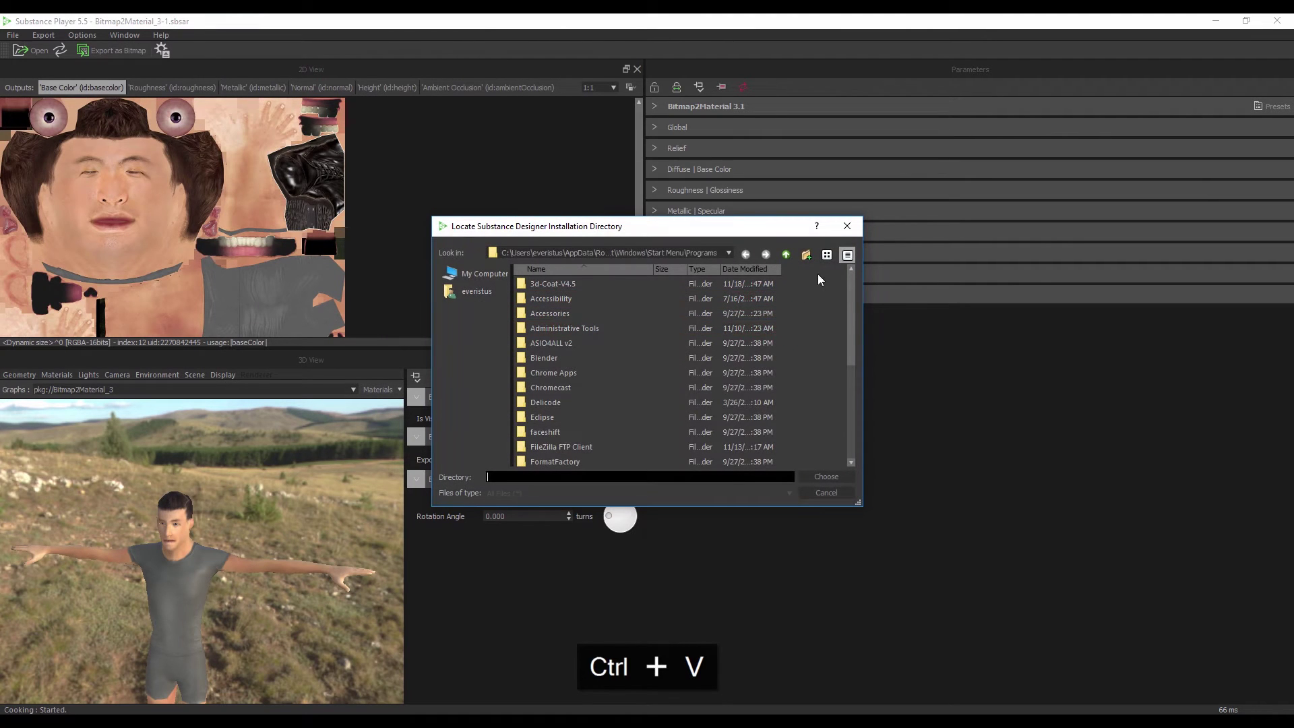
pyautogui.click(849, 226)
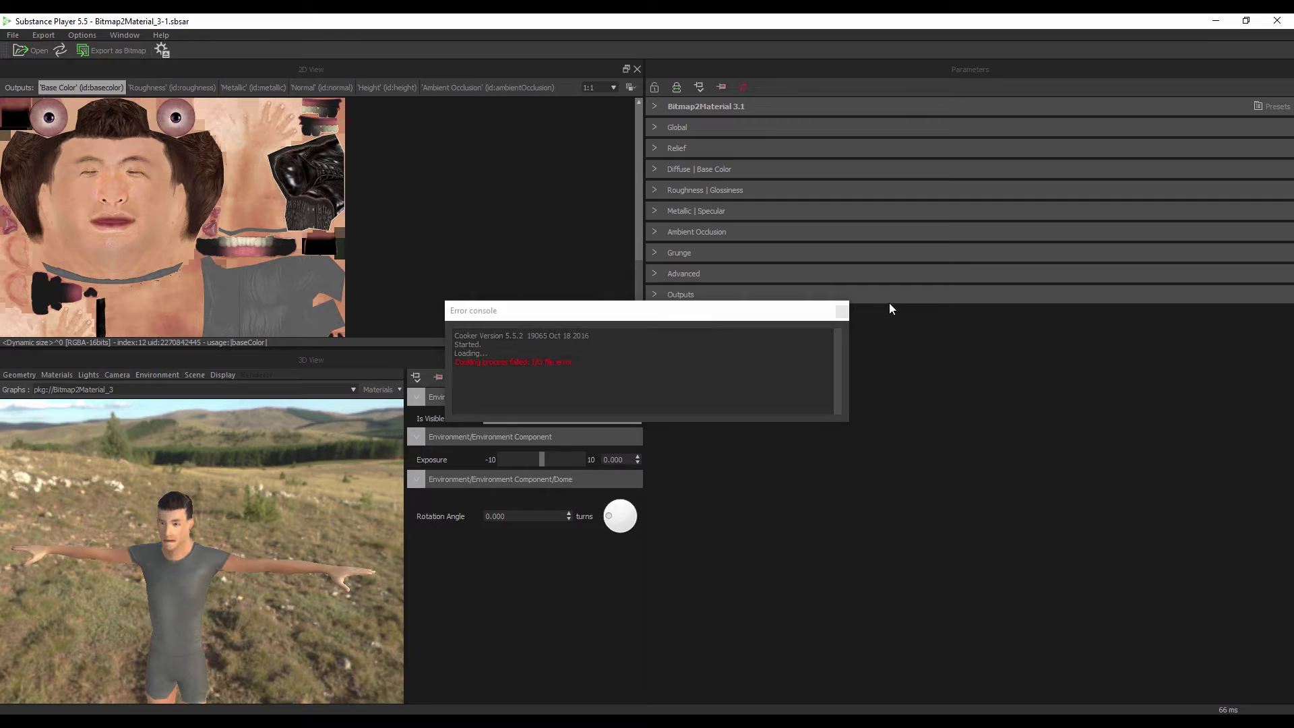
pyautogui.click(842, 312)
# Step: Open the published BitmapParm .sbsar archive from the Substance Designer 5 folder
pyautogui.click(32, 50)
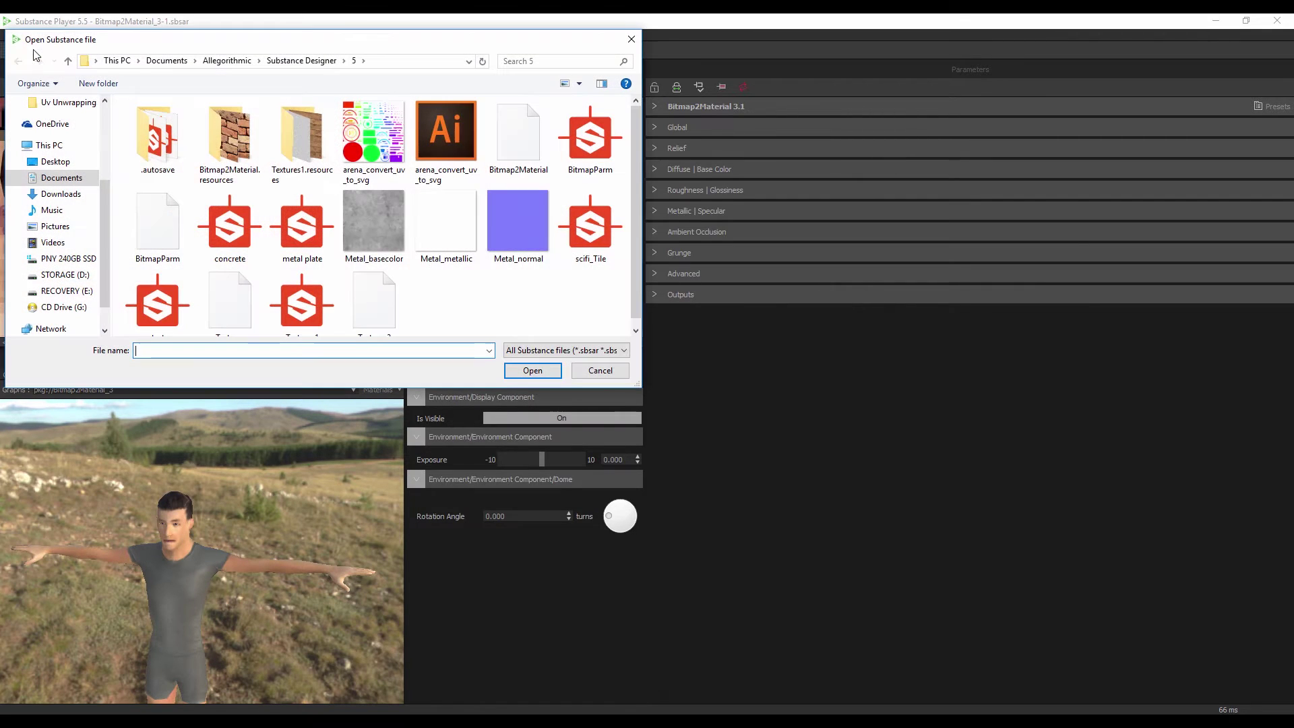
pyautogui.click(162, 253)
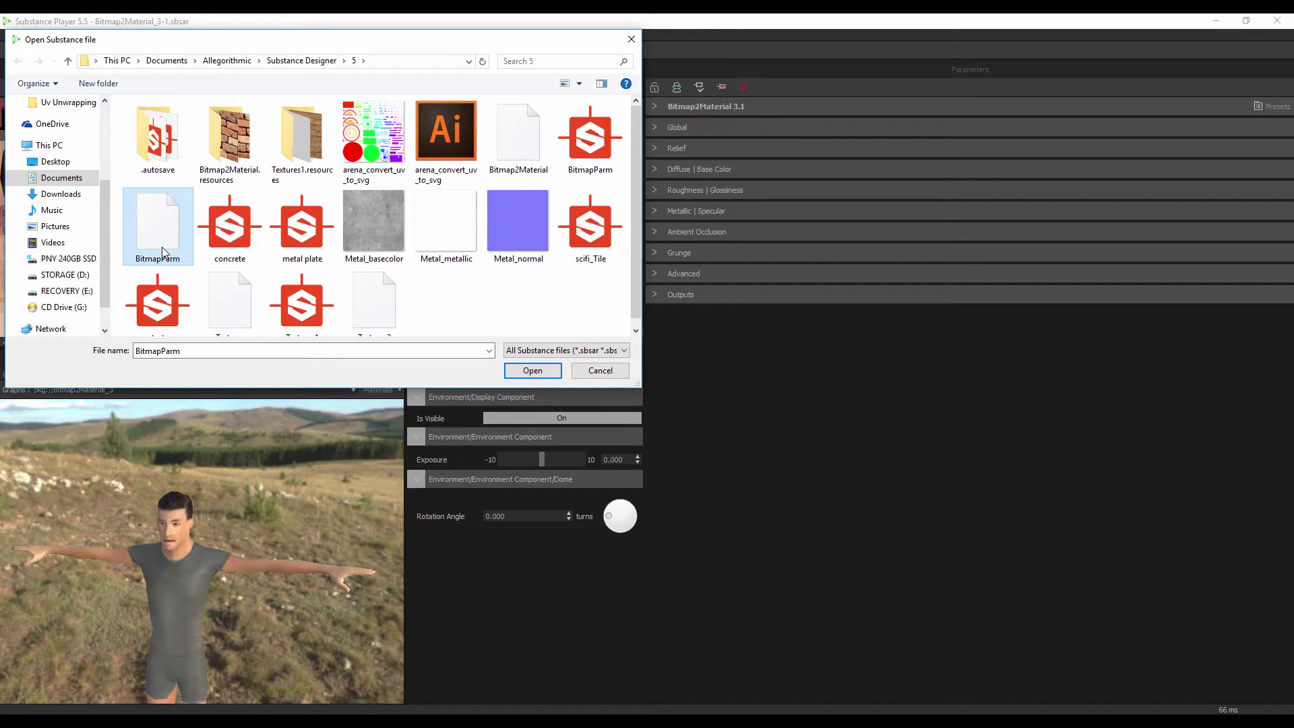
pyautogui.click(589, 143)
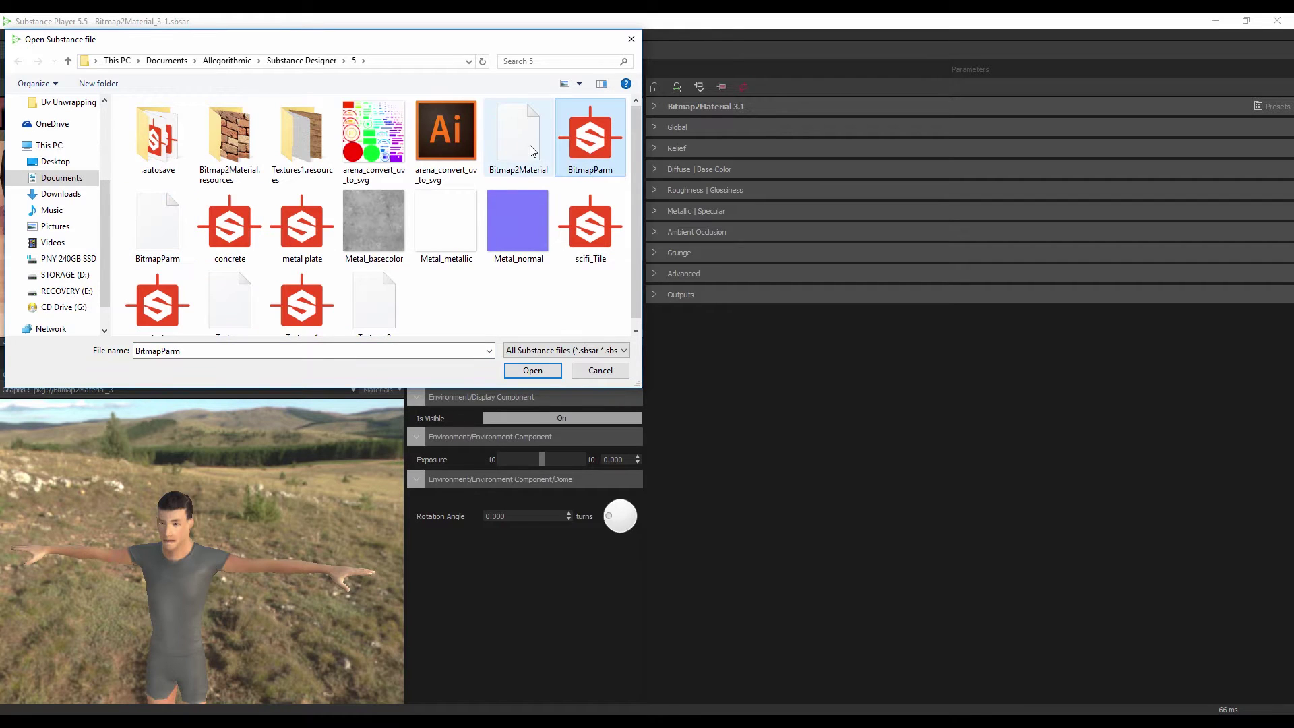
pyautogui.doubleClick(169, 229)
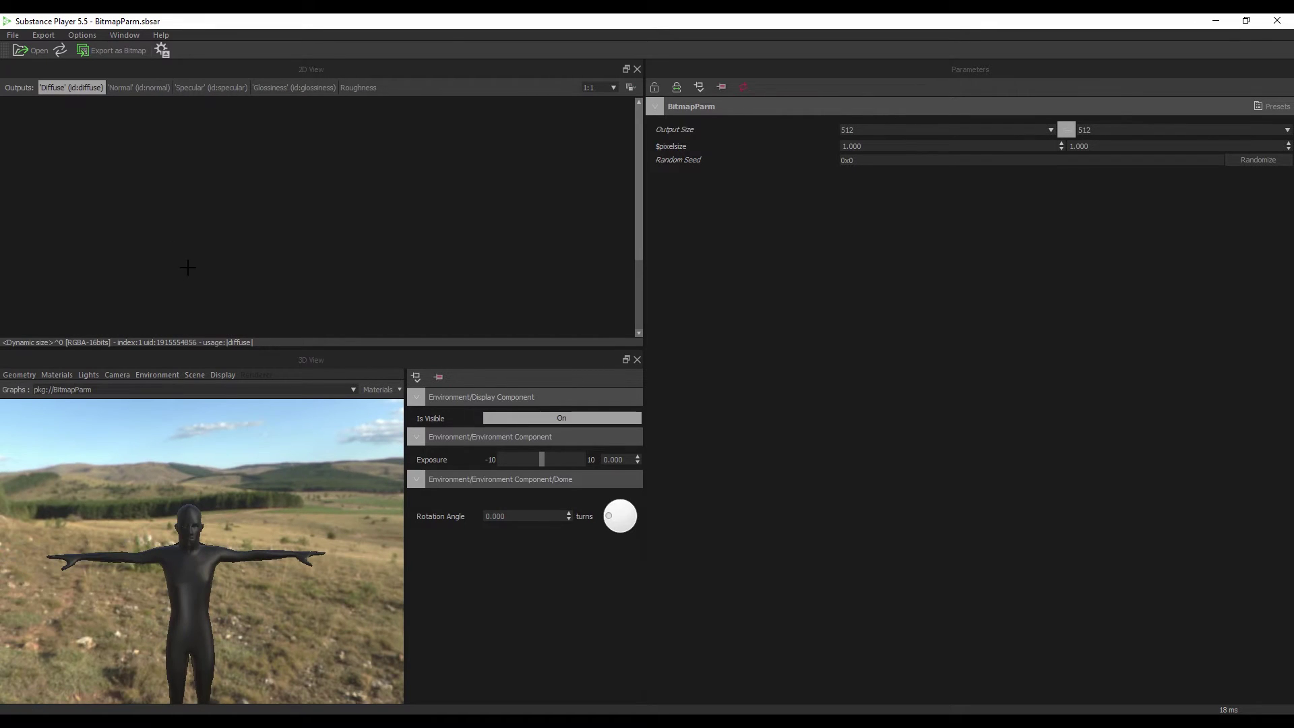
# Step: Check the BitmapParm output size options, enlarge the 2D view, and examine the Normal and Diffuse outputs
pyautogui.click(1033, 127)
pyautogui.click(1093, 228)
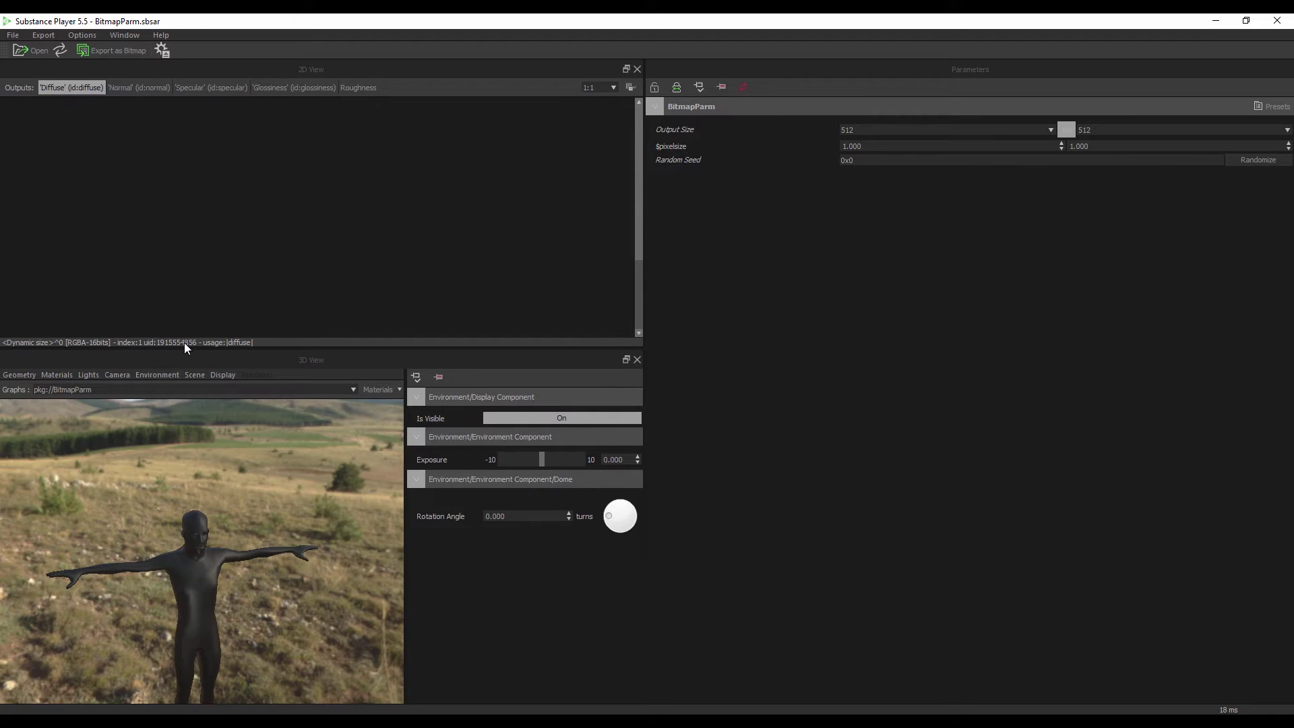
pyautogui.moveTo(179, 347); pyautogui.dragTo(182, 392)
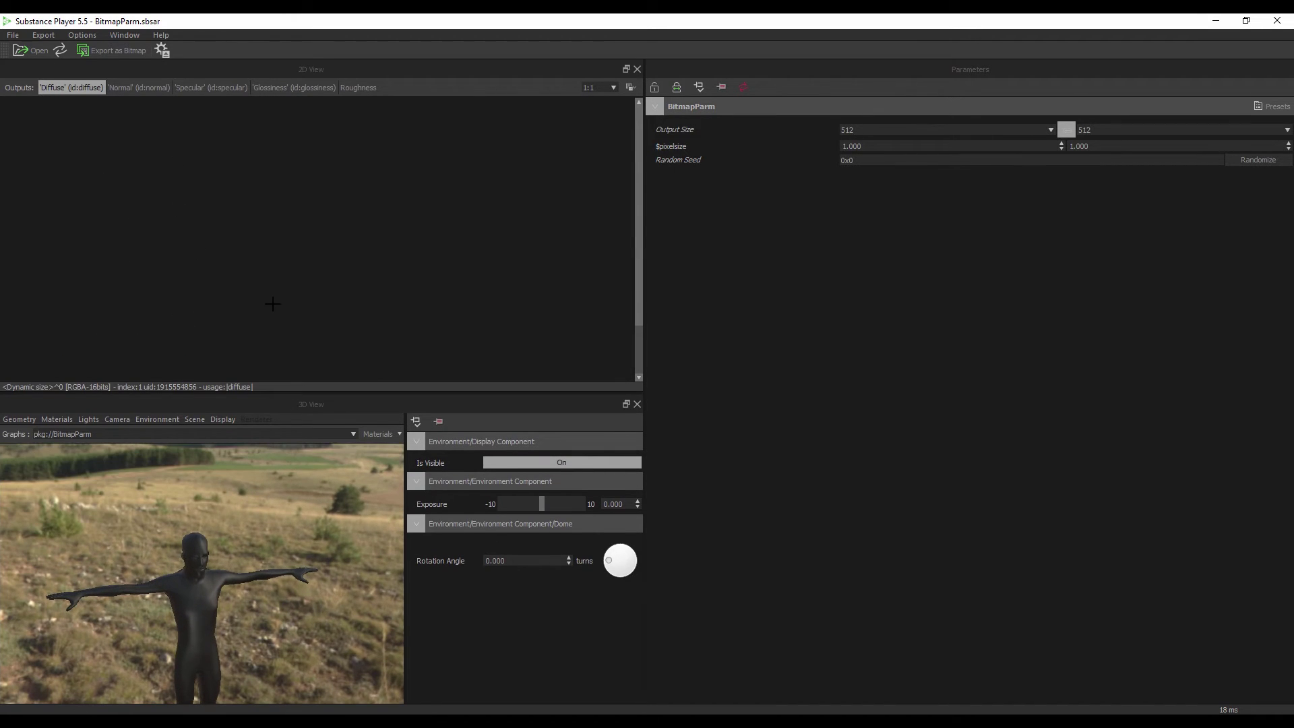
pyautogui.click(115, 88)
pyautogui.click(90, 87)
# Step: Switch back to Substance Designer and add an Input Color node before the Bitmap to Material node
pyautogui.hotkey('alt', 'Tab')
pyautogui.scroll(3, 430, 325)
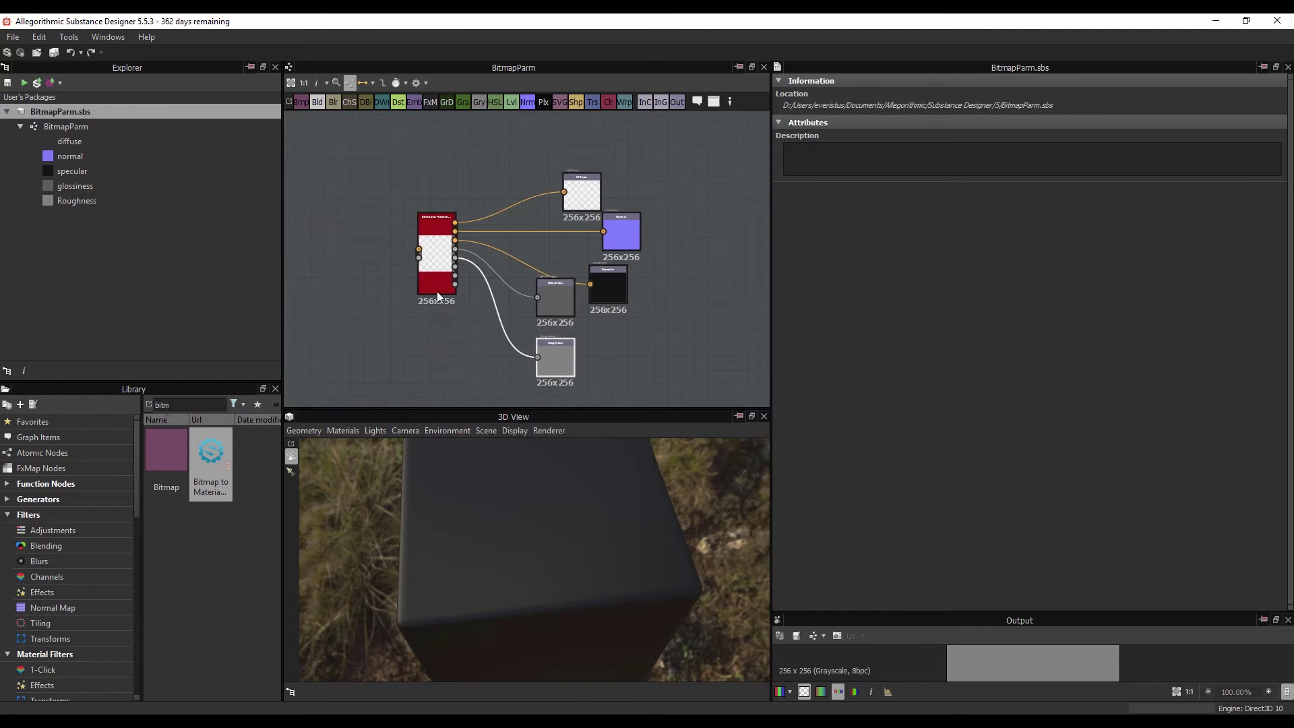
pyautogui.scroll(-3, 523, 268)
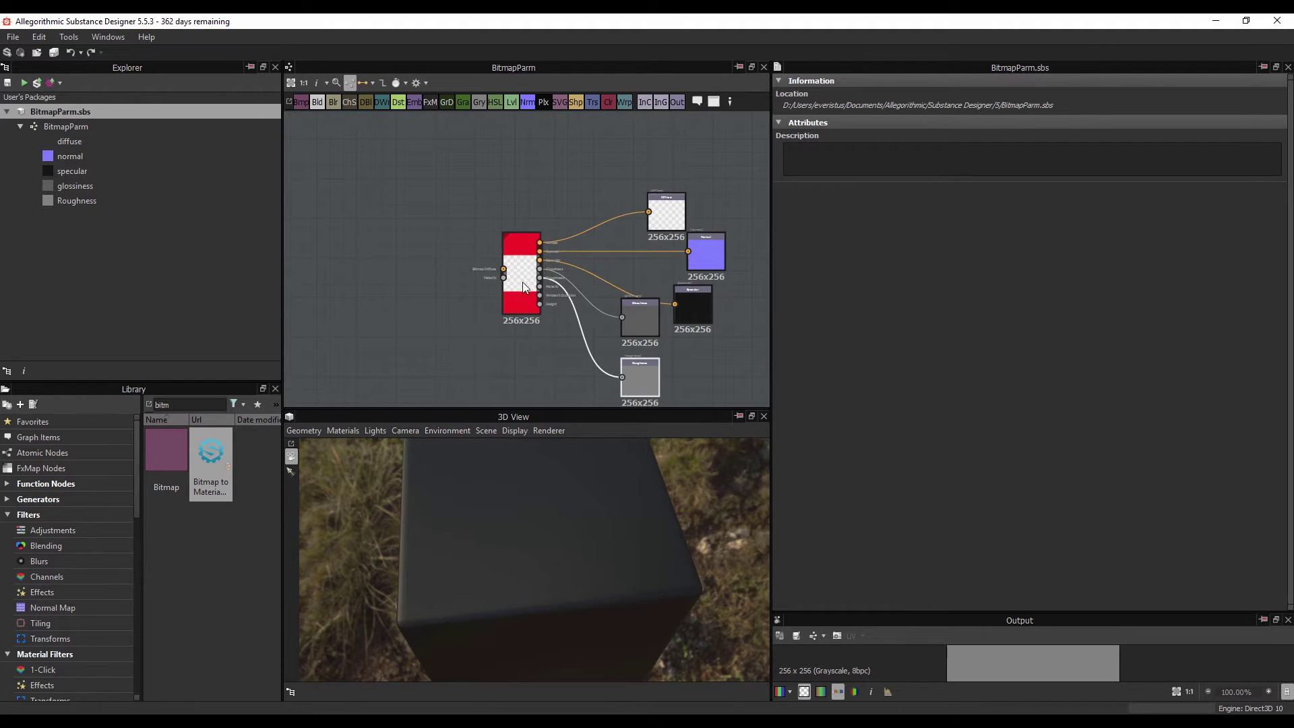
pyautogui.scroll(3, 523, 281)
pyautogui.moveTo(537, 258); pyautogui.dragTo(566, 254, button='middle')
pyautogui.press('space')
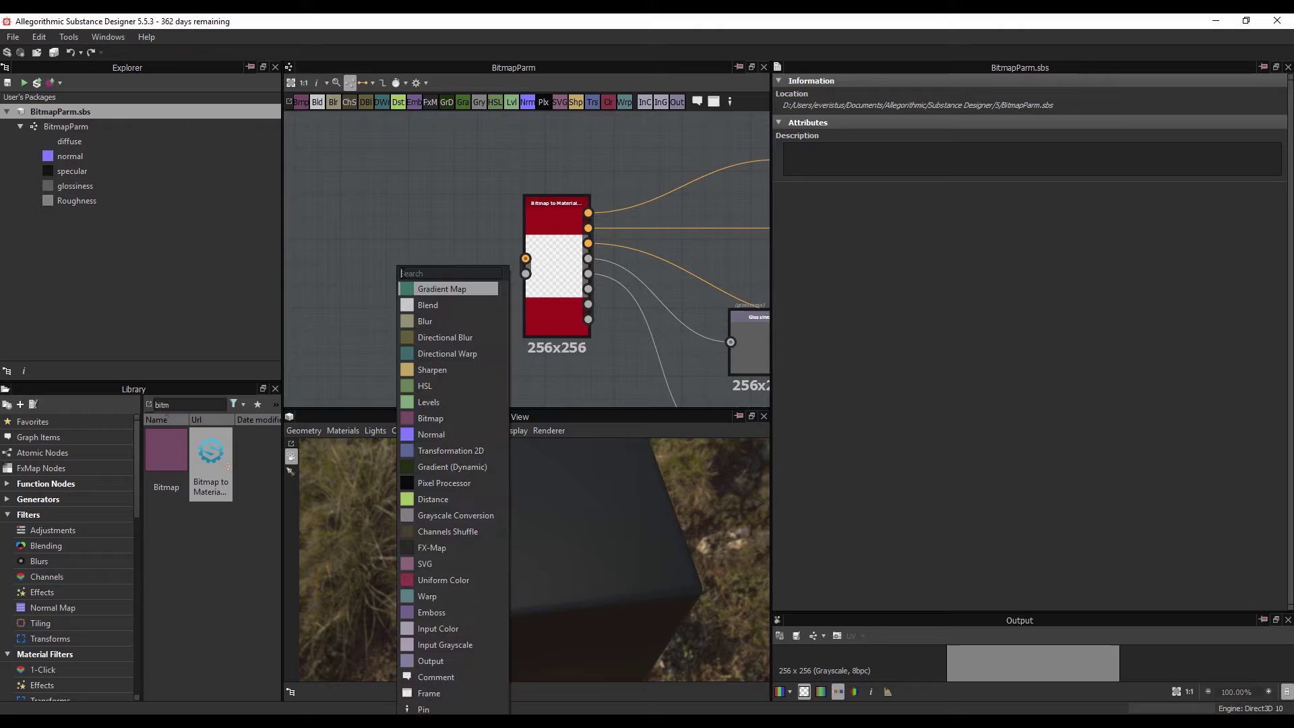
pyautogui.write('in')
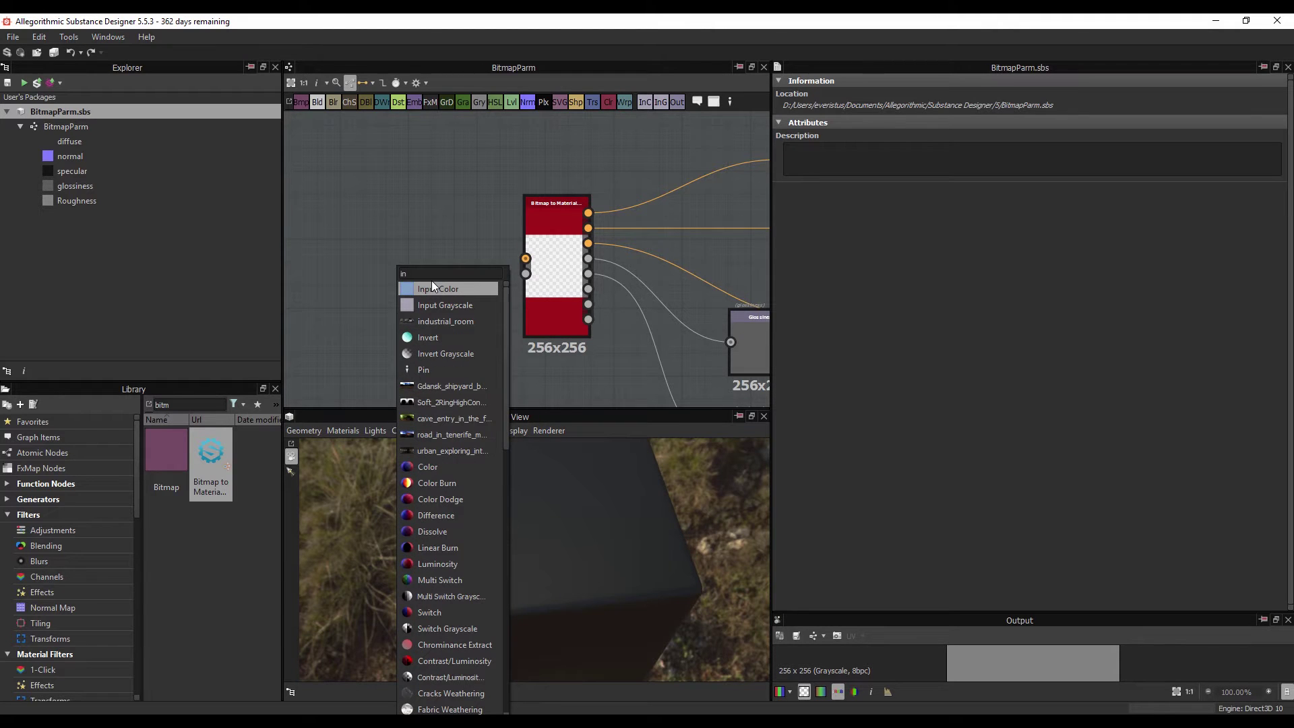
pyautogui.click(447, 289)
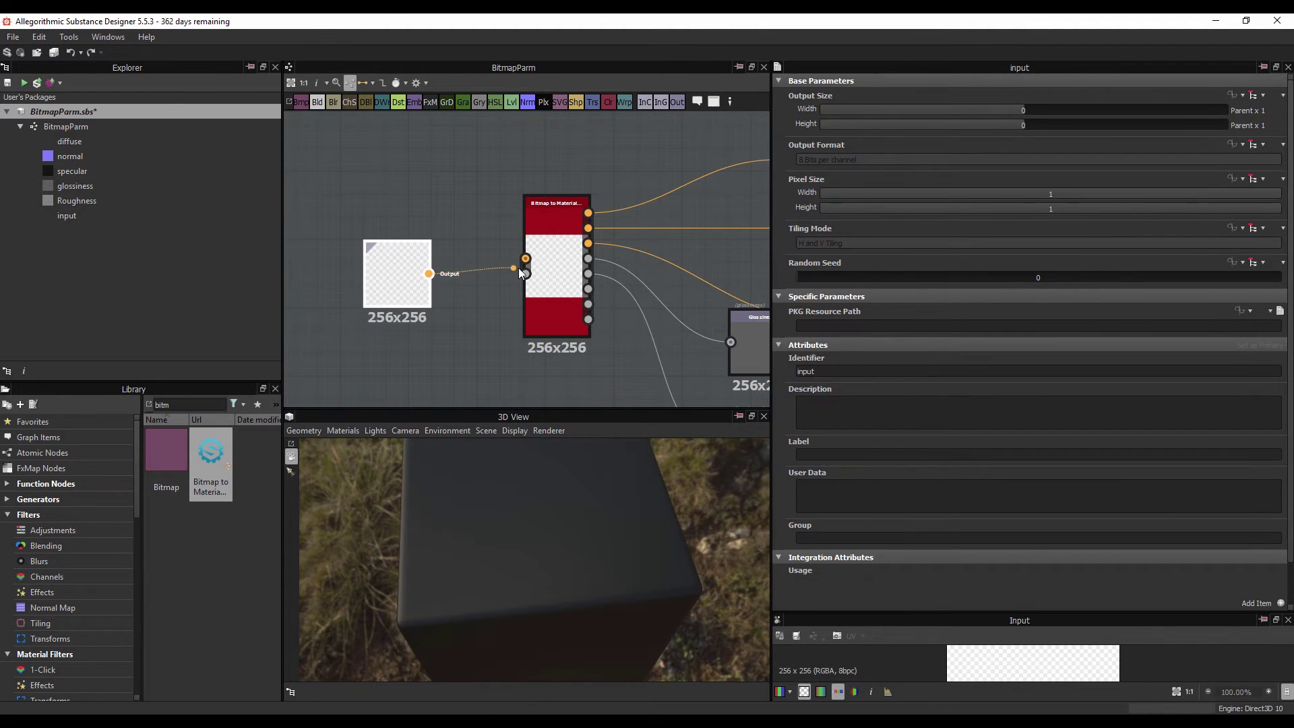
# Step: Connect the new input node's output to the color input of the Bitmap to Material node
pyautogui.moveTo(519, 269); pyautogui.dragTo(525, 263)
pyautogui.scroll(3, 514, 266)
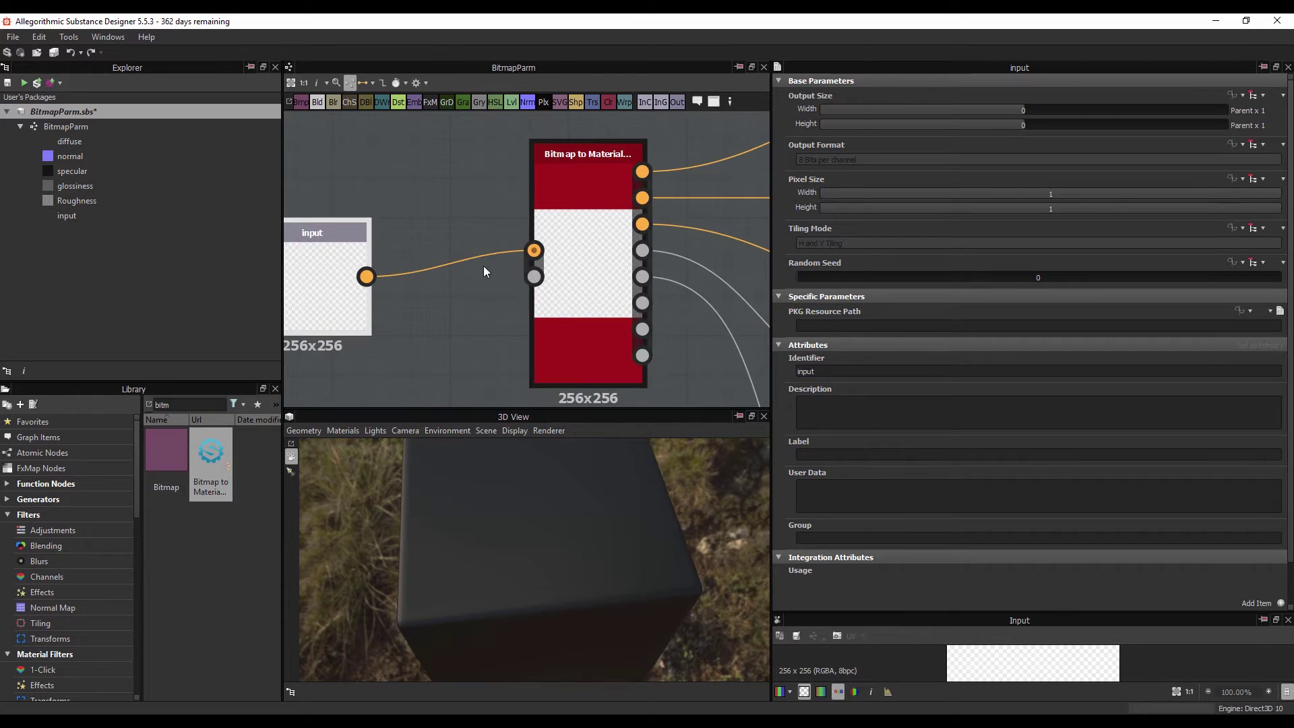
pyautogui.scroll(-3, 478, 270)
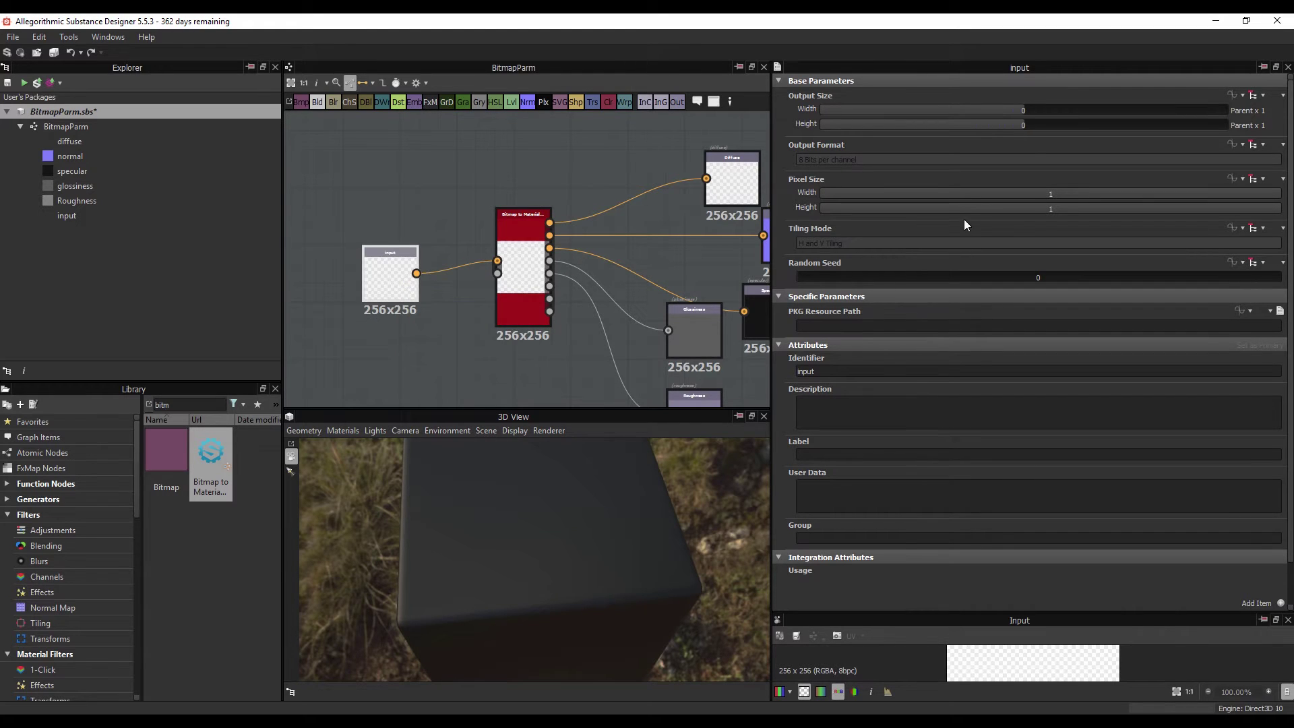
pyautogui.scroll(2, 512, 265)
pyautogui.scroll(-3, 560, 276)
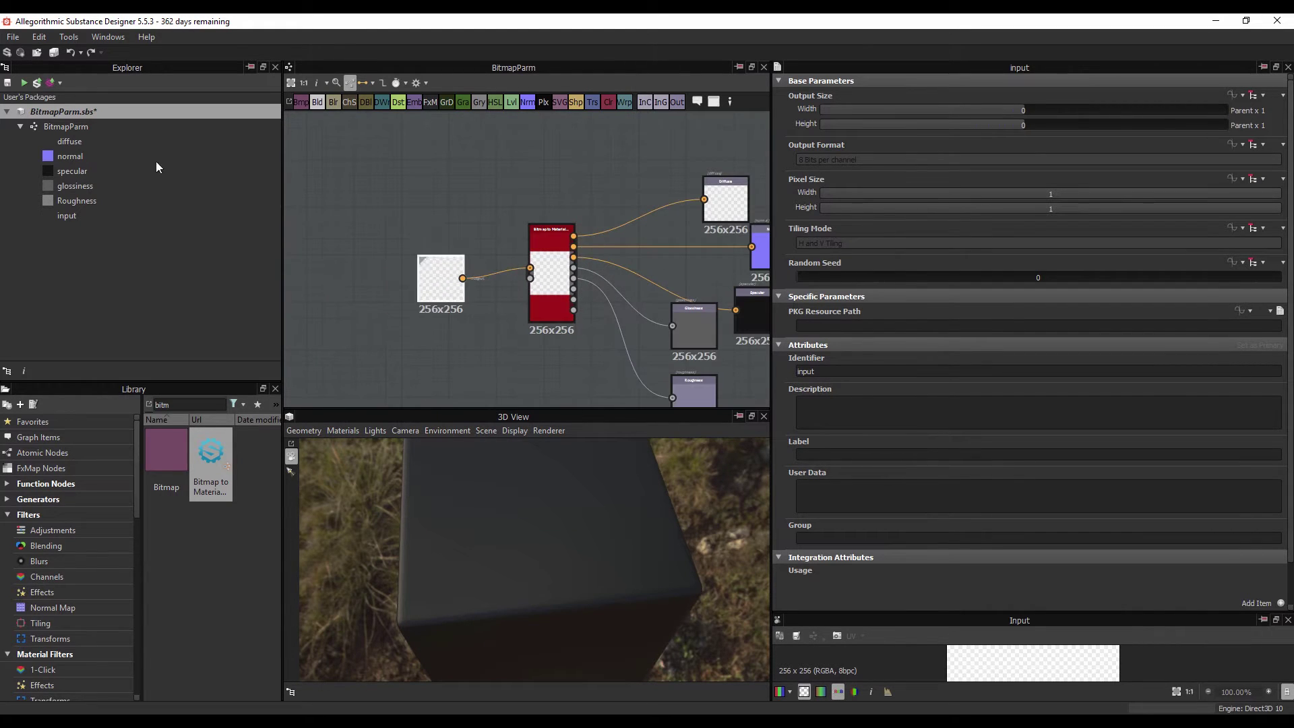
# Step: Export the package again as BitmapParm.sbsar, replacing the existing archive and keeping output size, pixel size and random seed exposed
pyautogui.rightClick(50, 112)
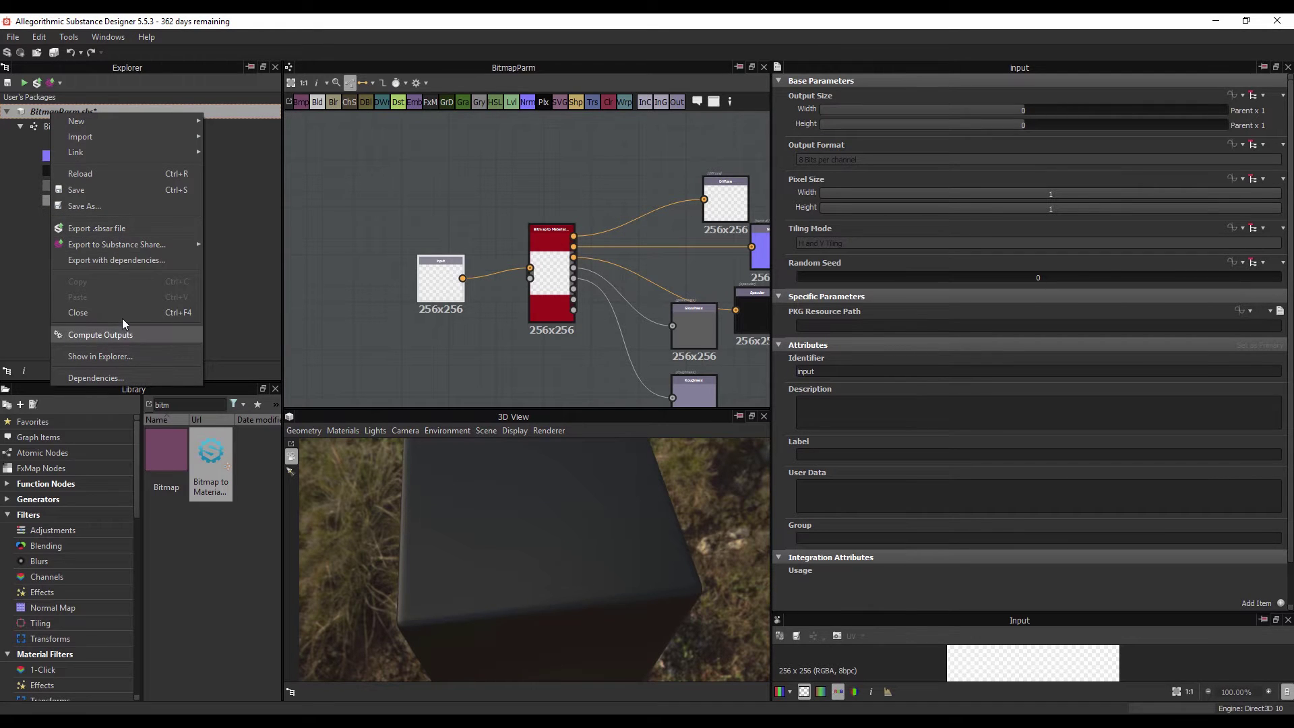
pyautogui.click(101, 229)
pyautogui.click(529, 368)
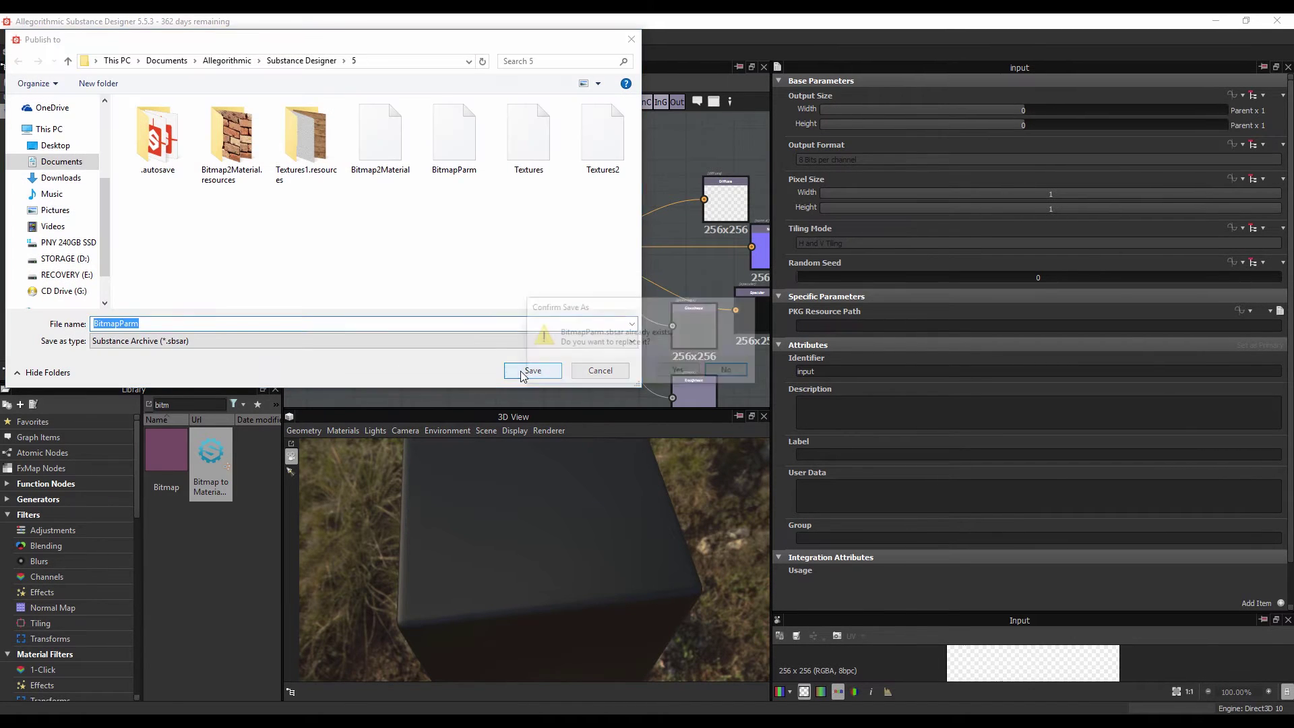
pyautogui.click(678, 370)
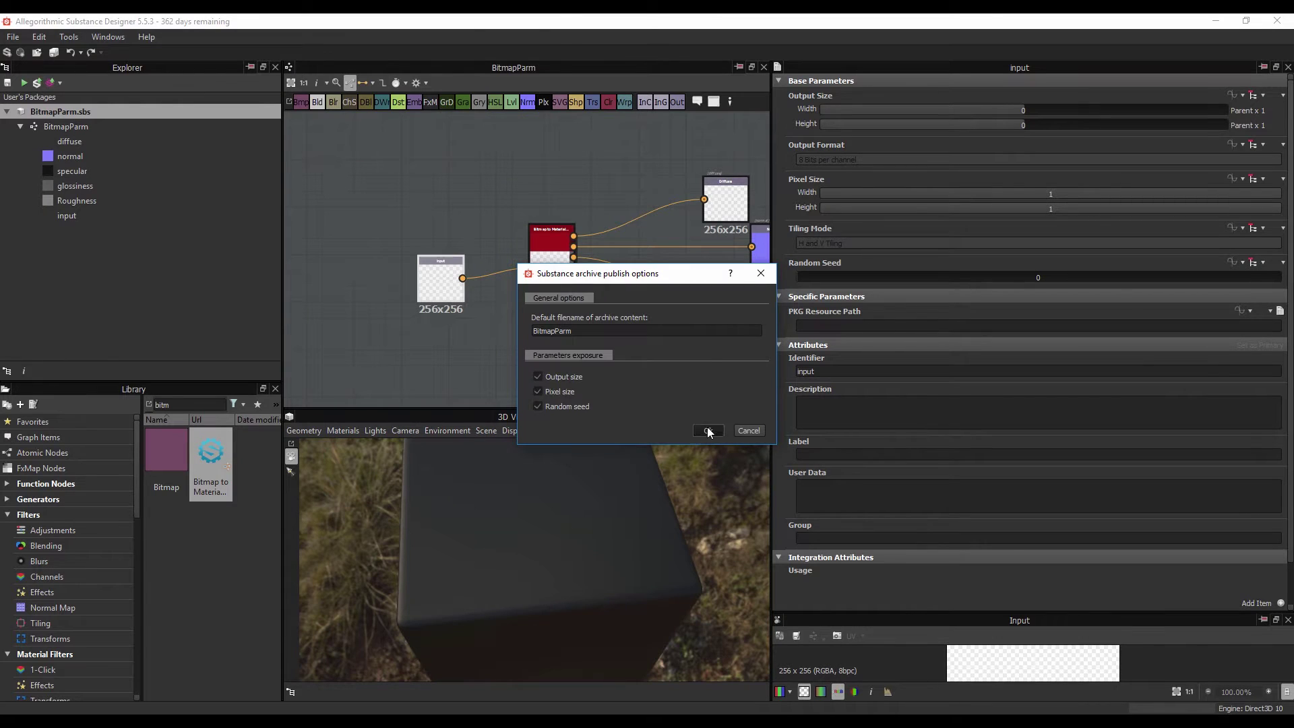
pyautogui.click(709, 431)
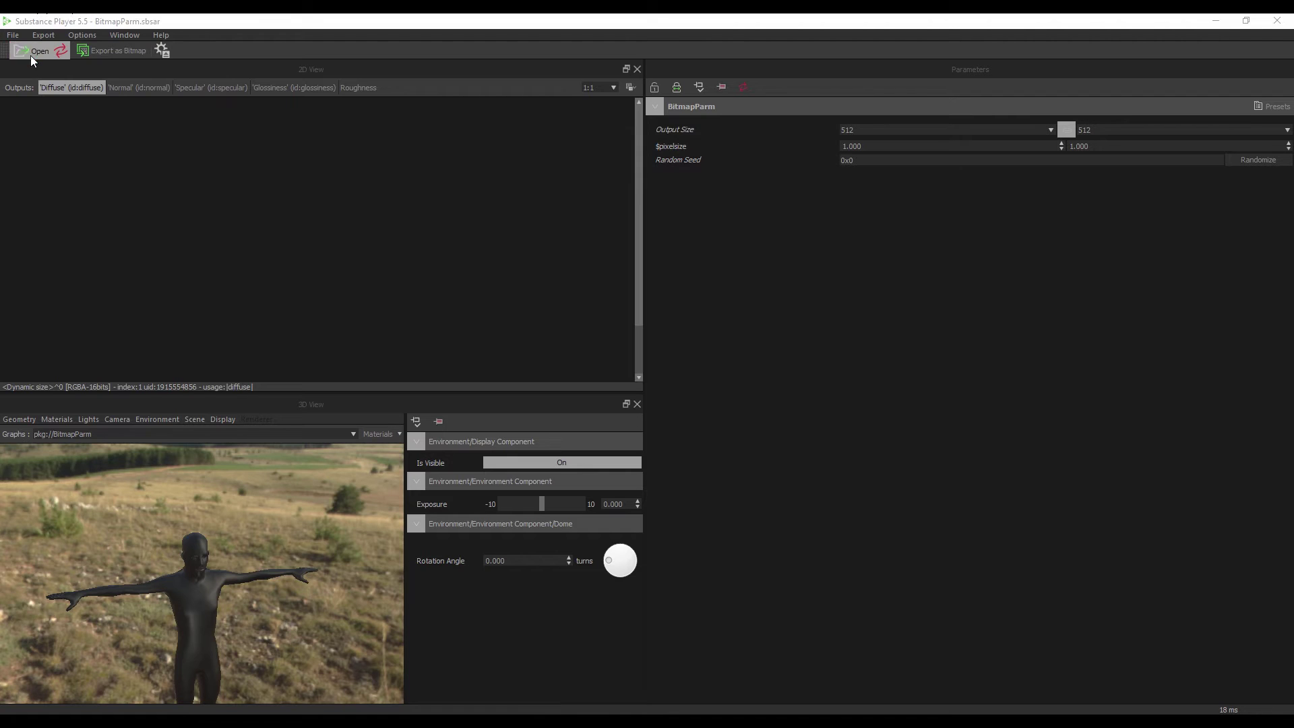
# Step: Switch to Substance Player and load the re-exported BitmapParm .sbsar archive
pyautogui.click(30, 53)
pyautogui.doubleClick(536, 146)
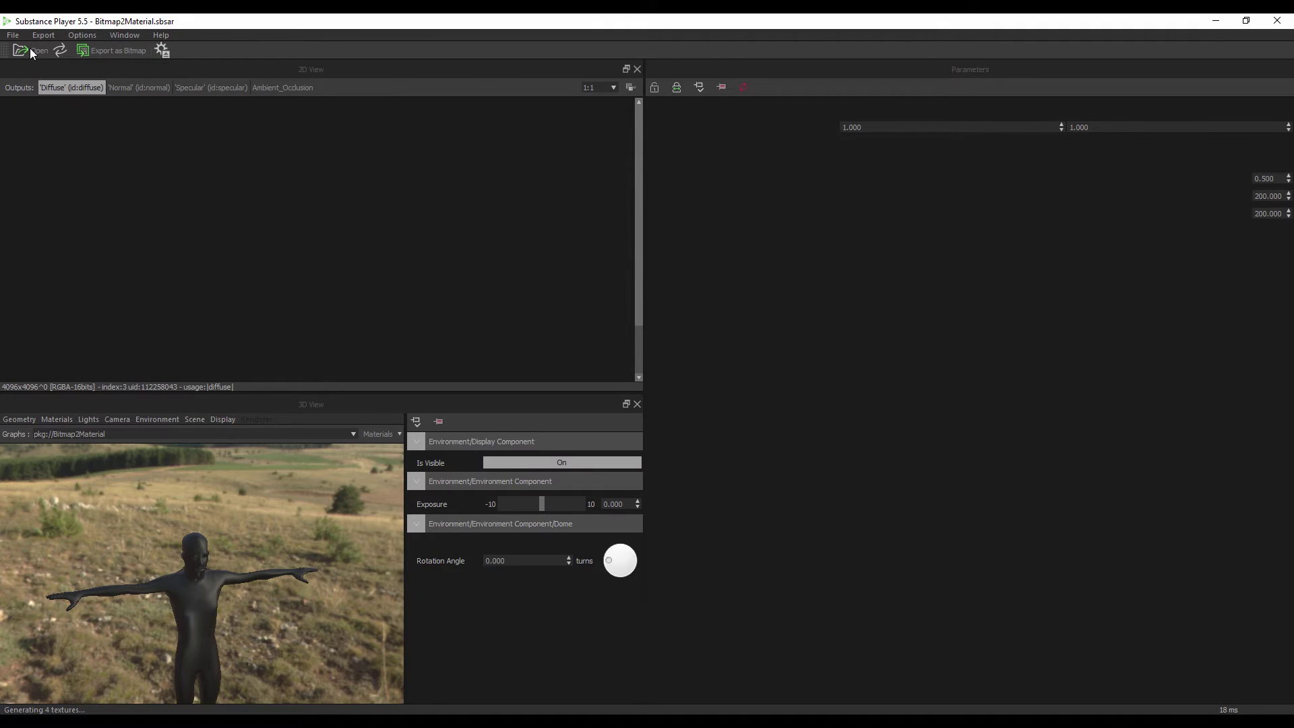
pyautogui.click(31, 52)
pyautogui.click(165, 244)
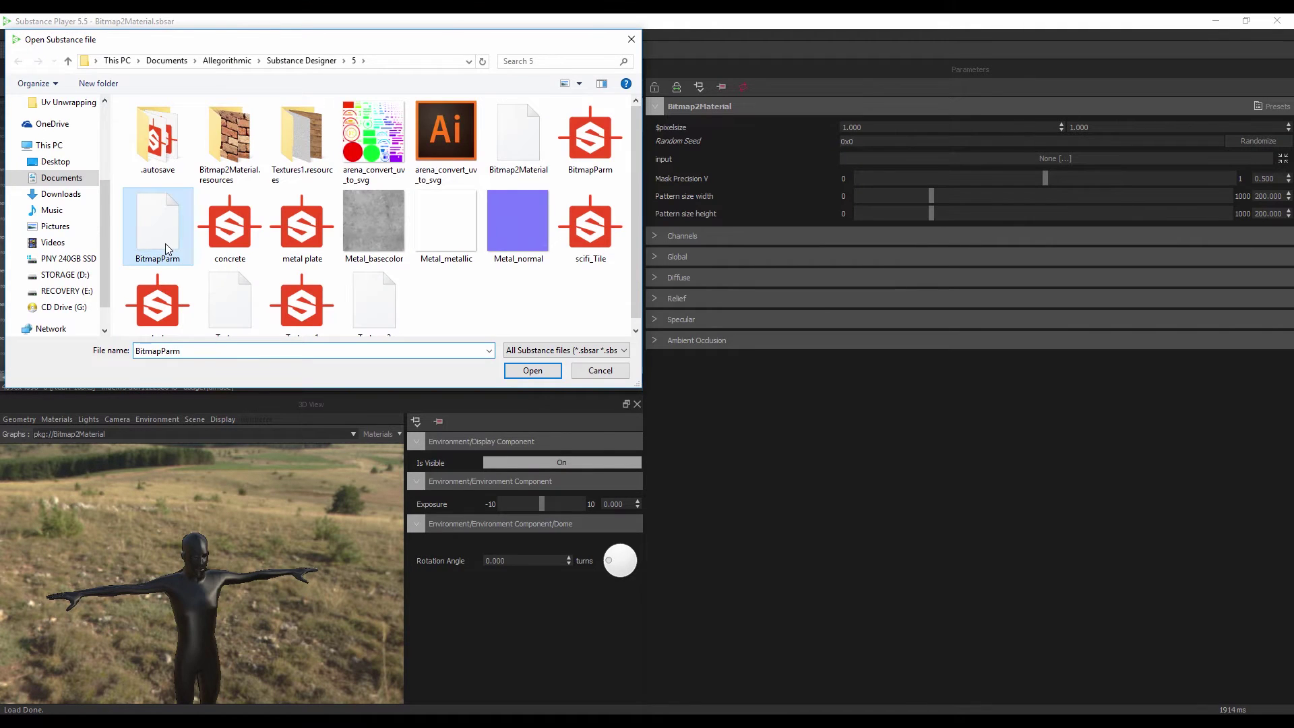
pyautogui.doubleClick(165, 244)
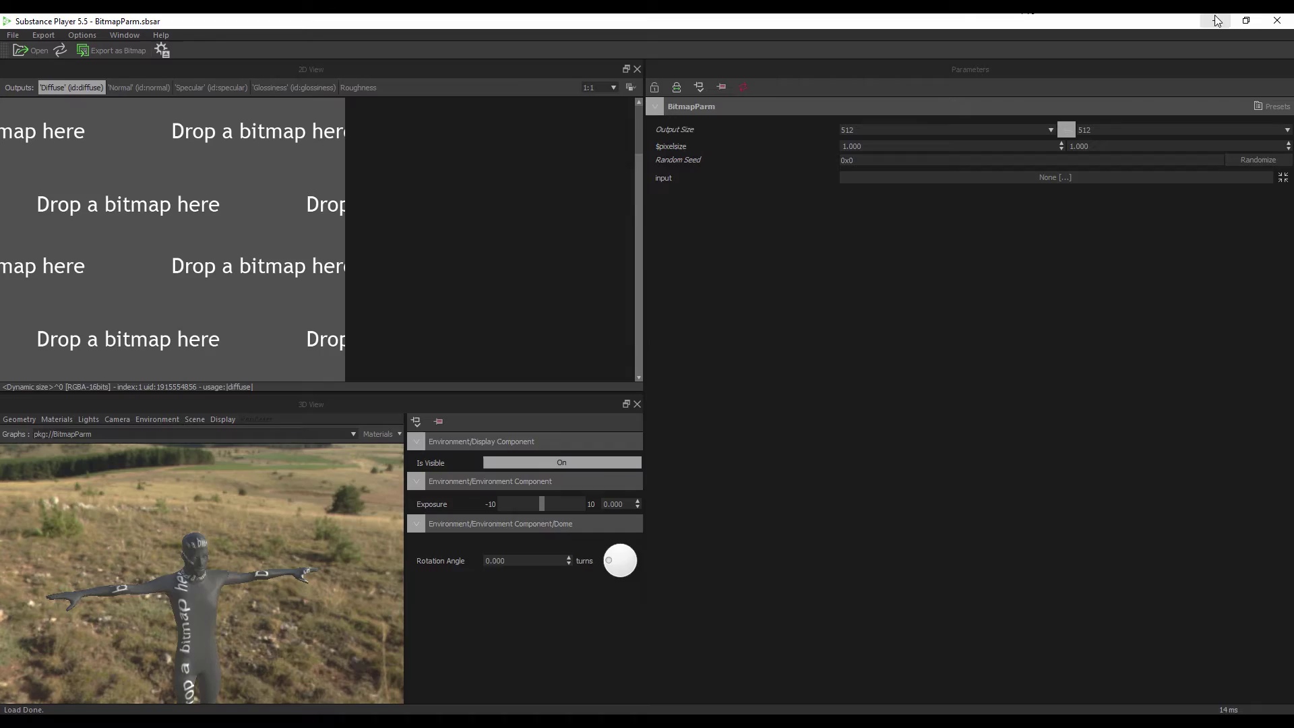
# Step: Bring the Brick01 image from the desktop into Substance Player as the BitmapParm input bitmap and view it on the mesh
pyautogui.click(1217, 21)
pyautogui.click(1217, 21)
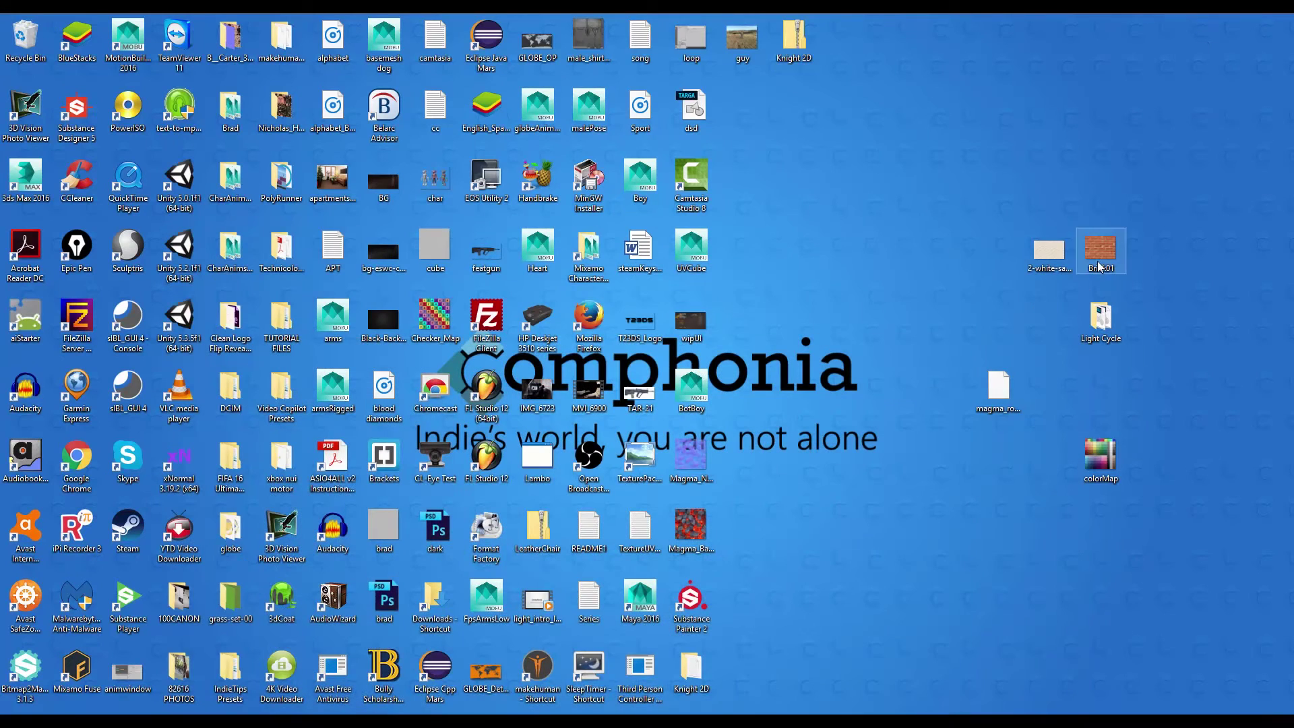
pyautogui.moveTo(1099, 266); pyautogui.dragTo(246, 274)
pyautogui.moveTo(246, 635); pyautogui.dragTo(203, 593)
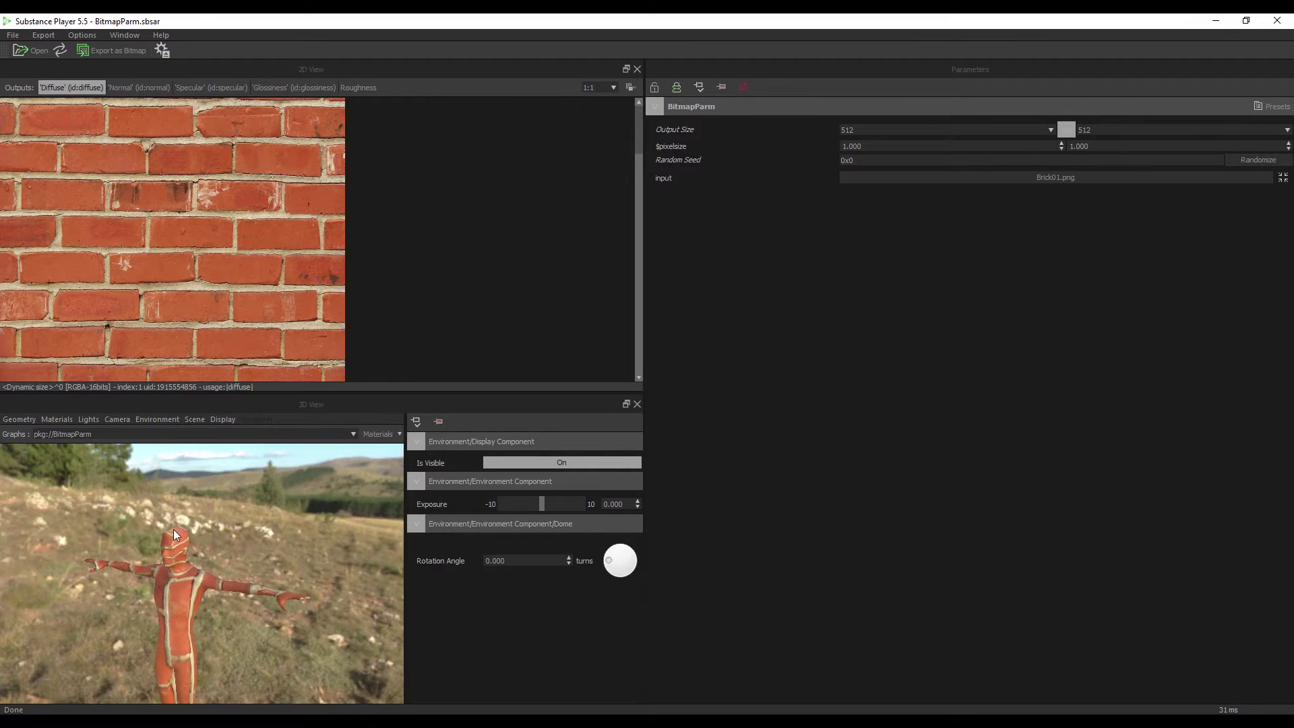
# Step: Change the 3D preview geometry to Rounded Cube and inspect the brick material on it from several angles
pyautogui.click(19, 419)
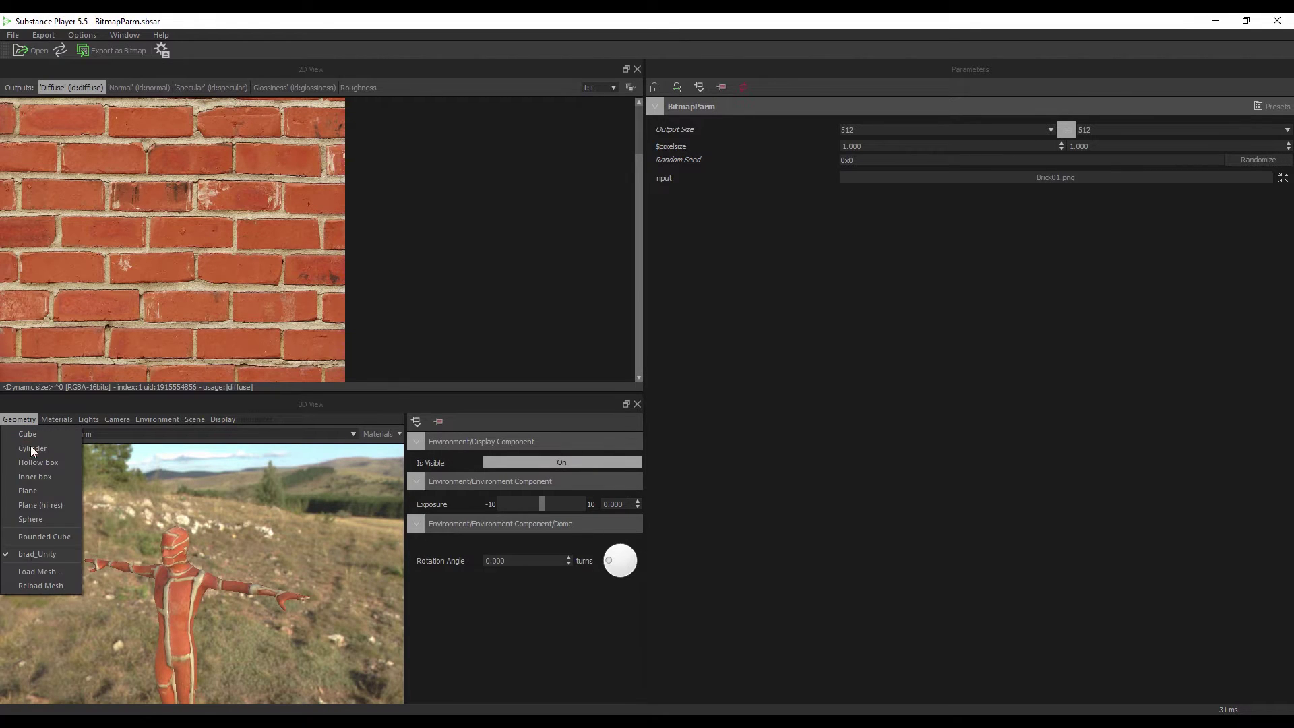
pyautogui.click(45, 537)
pyautogui.moveTo(259, 602); pyautogui.dragTo(202, 231)
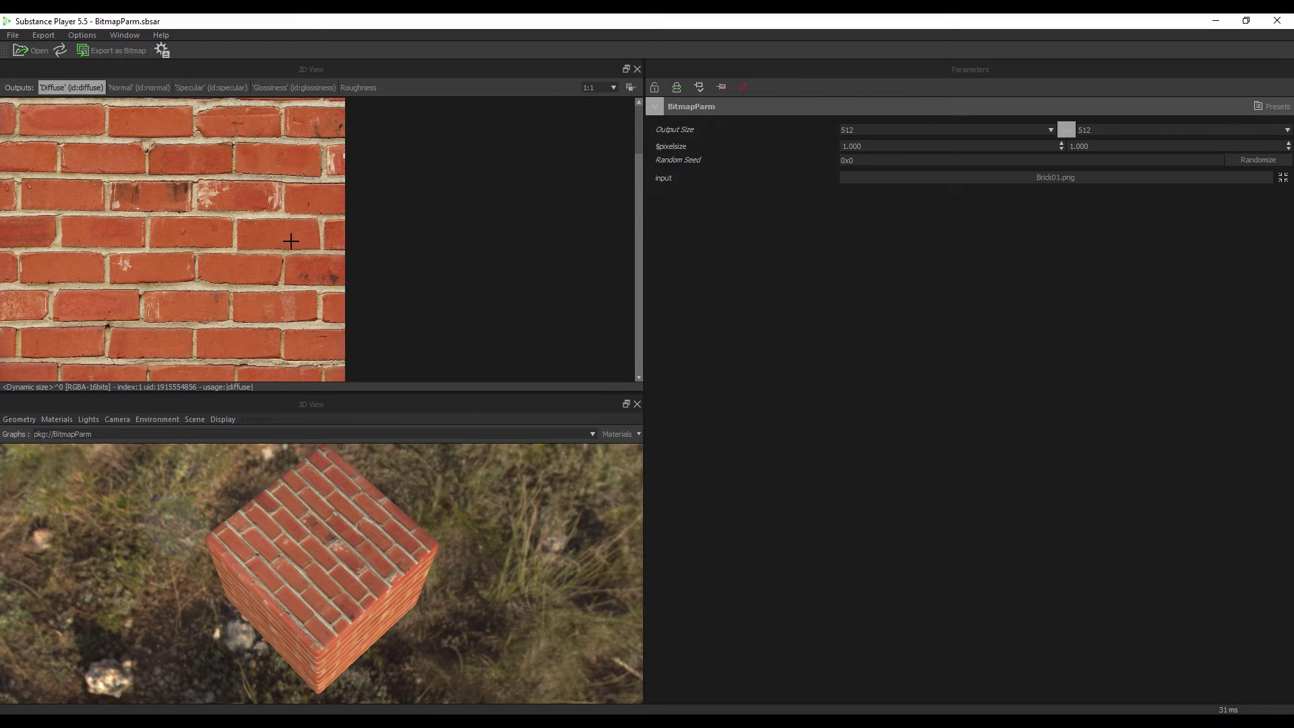
pyautogui.scroll(1, 277, 254)
pyautogui.scroll(-1, 278, 254)
pyautogui.moveTo(261, 449); pyautogui.dragTo(459, 561)
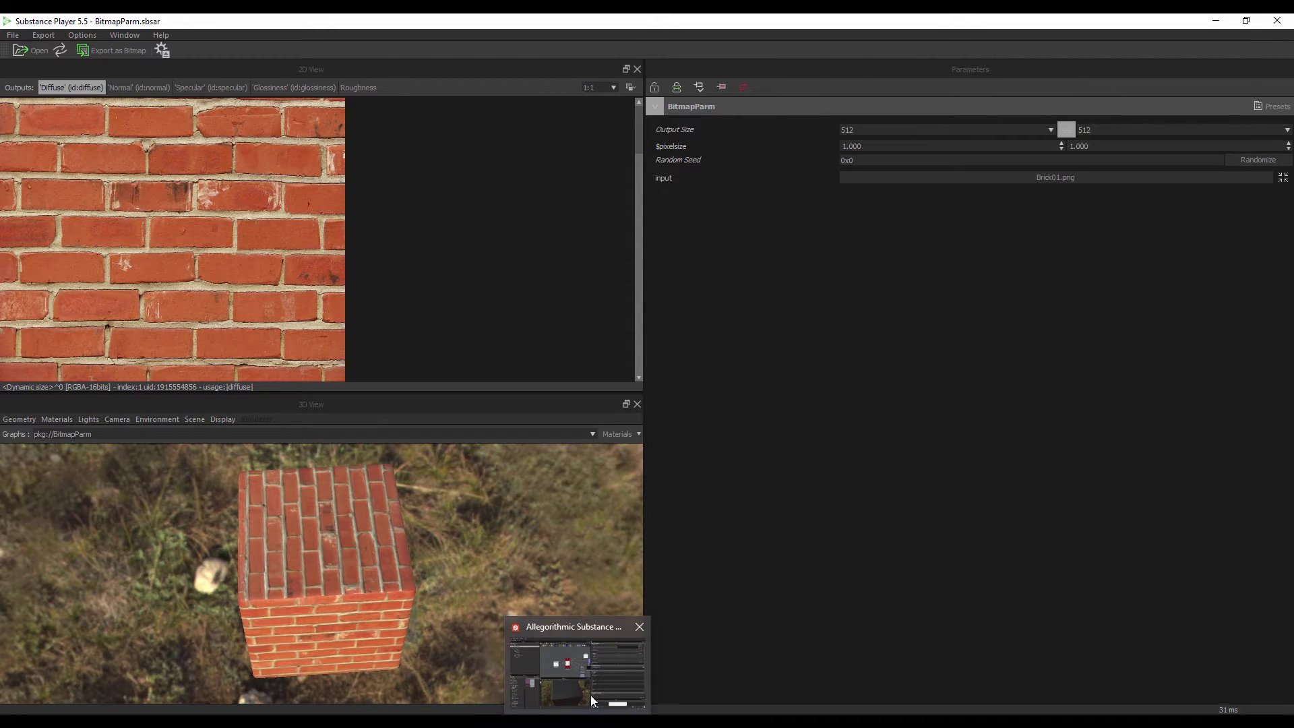
# Step: Switch to Substance Designer and move the input node farther away from the Bitmap to Material node
pyautogui.click(593, 701)
pyautogui.moveTo(450, 311); pyautogui.dragTo(407, 319, button='middle')
pyautogui.scroll(5, 410, 312)
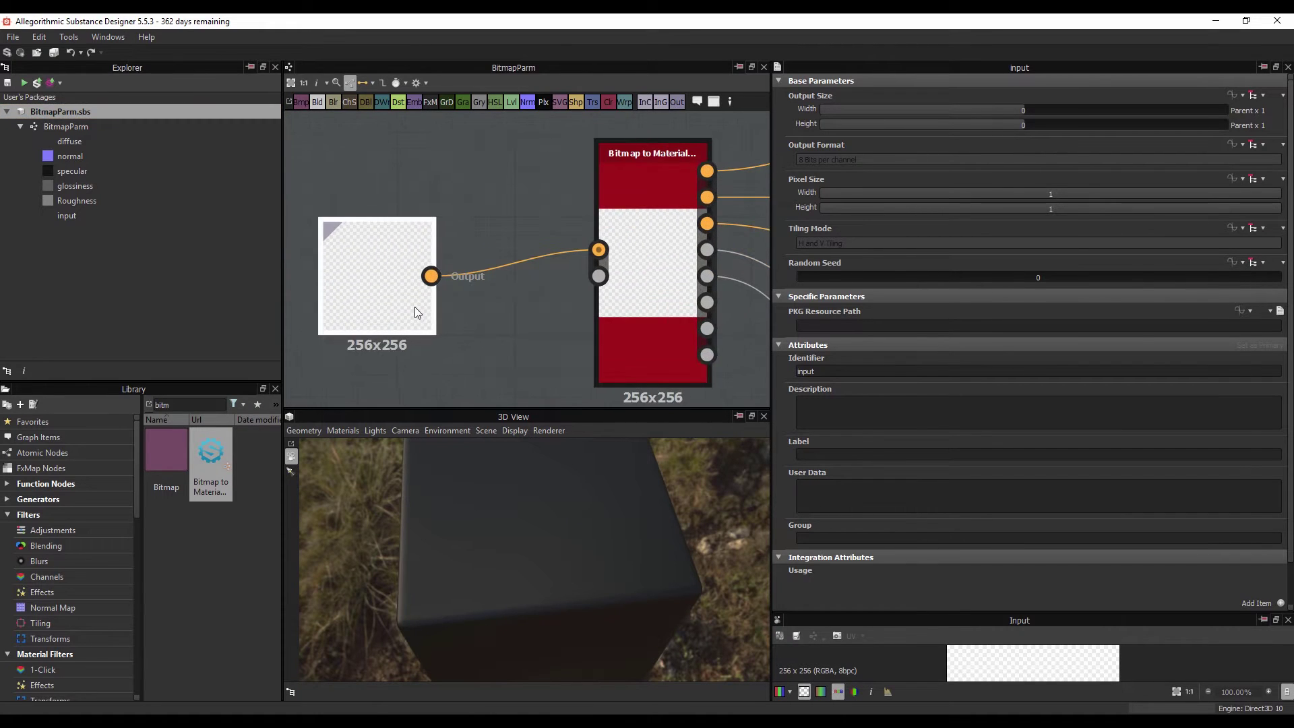
pyautogui.moveTo(415, 306); pyautogui.dragTo(344, 317)
pyautogui.scroll(-5, 343, 317)
pyautogui.moveTo(399, 297); pyautogui.dragTo(495, 260, button='middle')
pyautogui.scroll(-3, 494, 261)
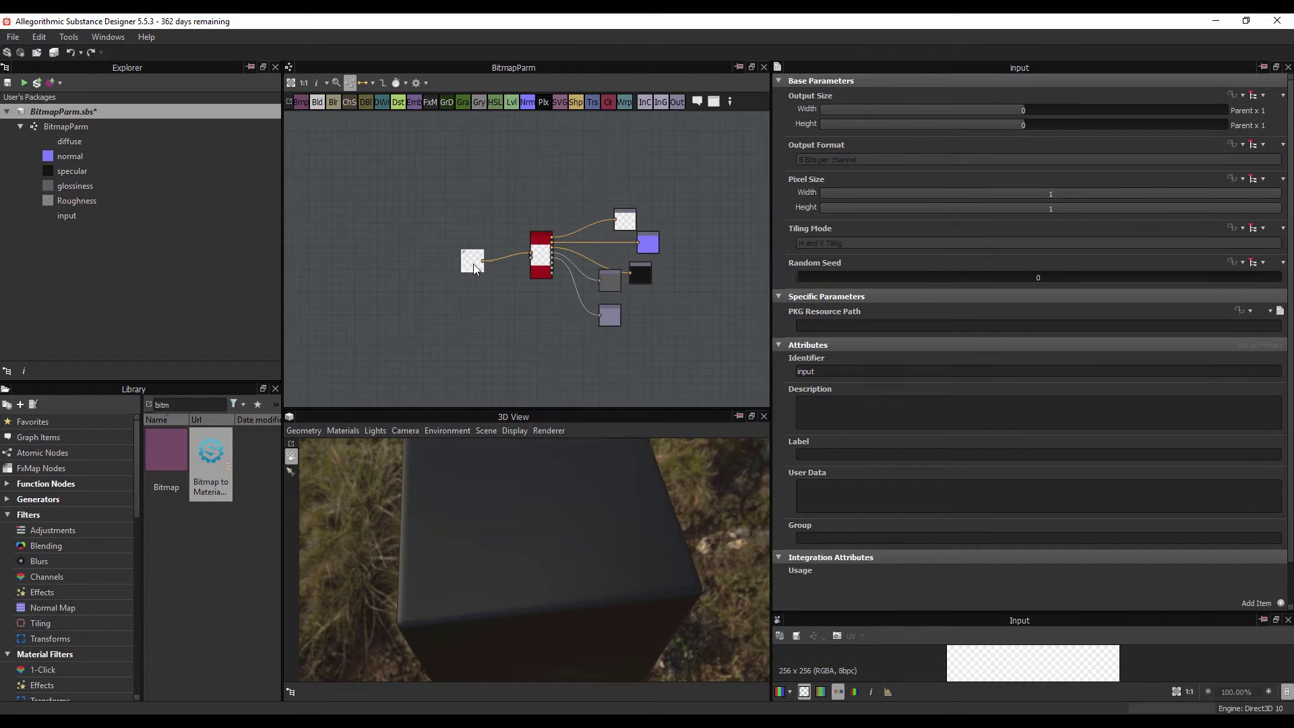
pyautogui.moveTo(482, 259); pyautogui.dragTo(394, 261)
pyautogui.scroll(4, 430, 273)
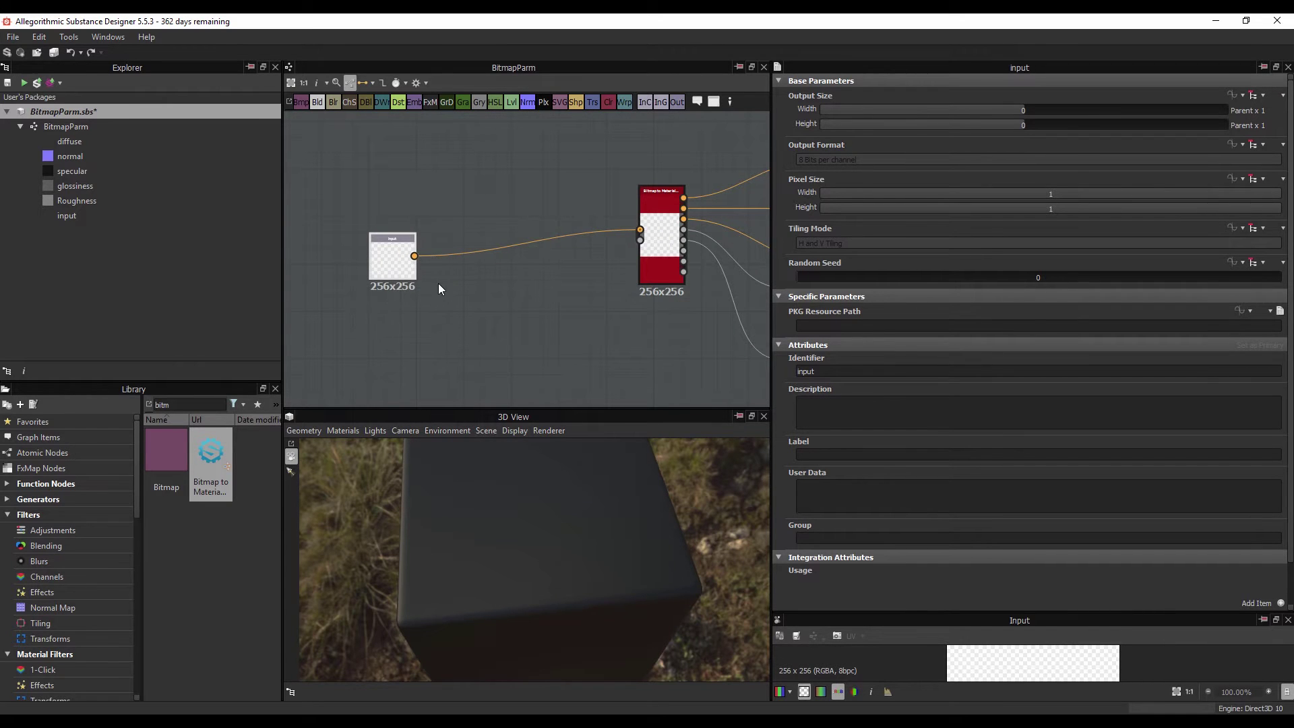
pyautogui.scroll(3, 443, 282)
# Step: Switch to the web browser and search Google in a new tab for "brick texture" and "brick wall" images
pyautogui.hotkey('alt', 'Tab')
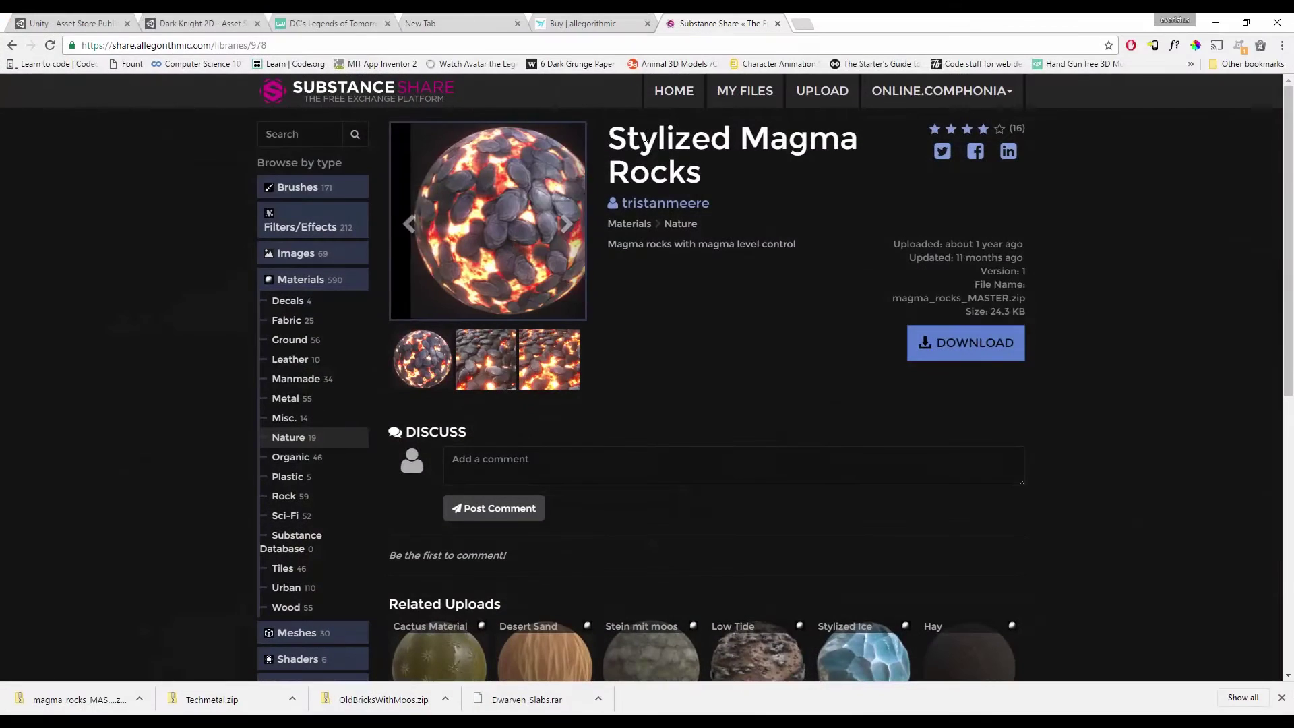
pyautogui.click(802, 26)
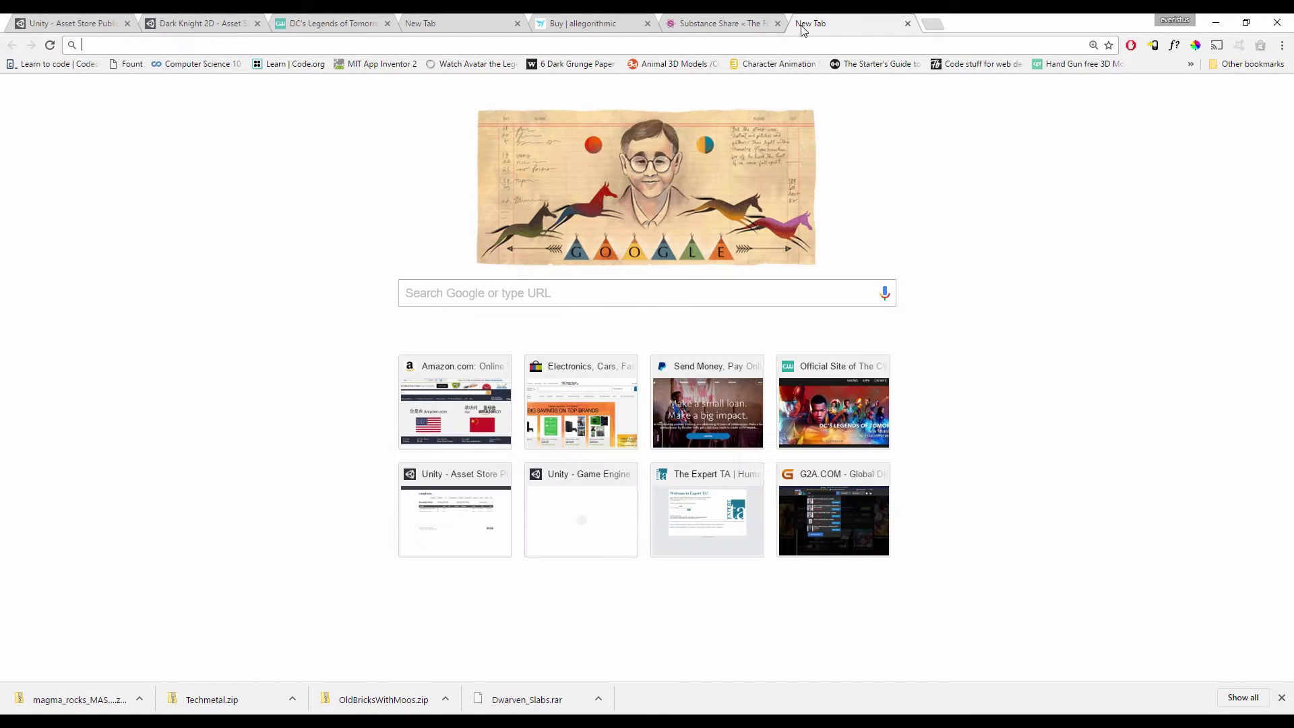
pyautogui.write('brick')
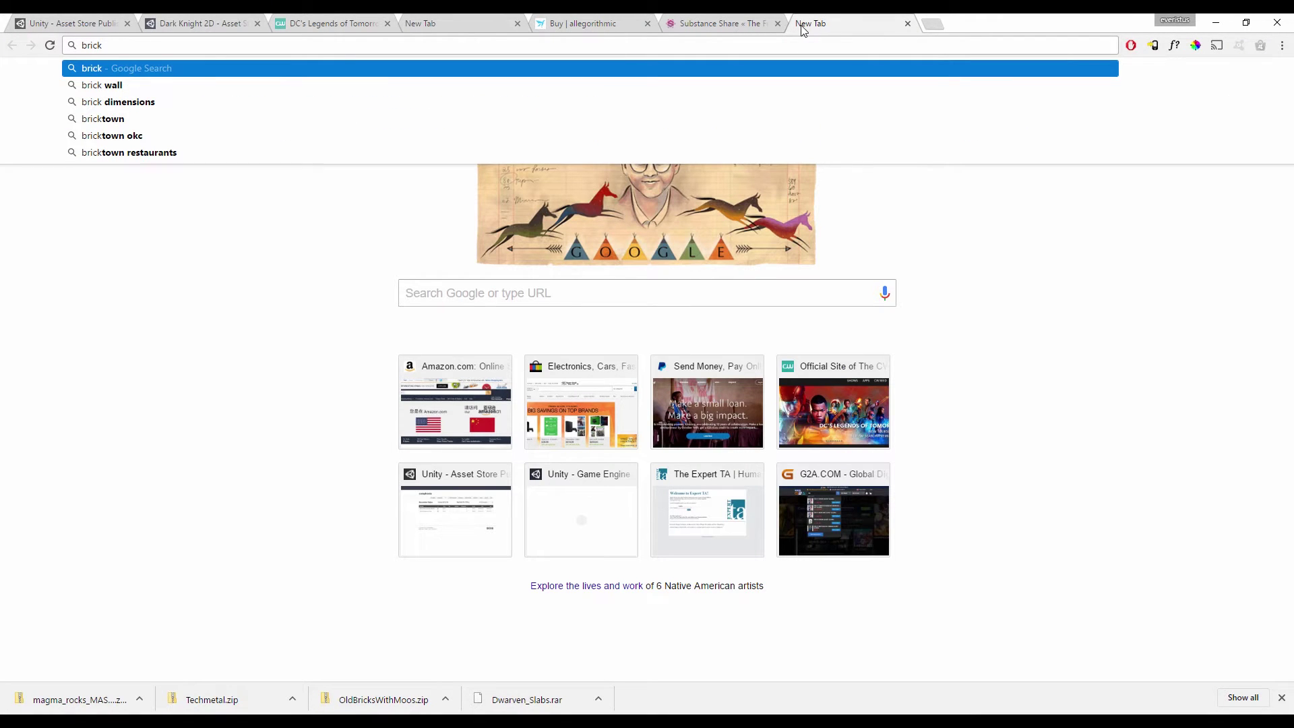
pyautogui.write(' texture')
pyautogui.press('Return')
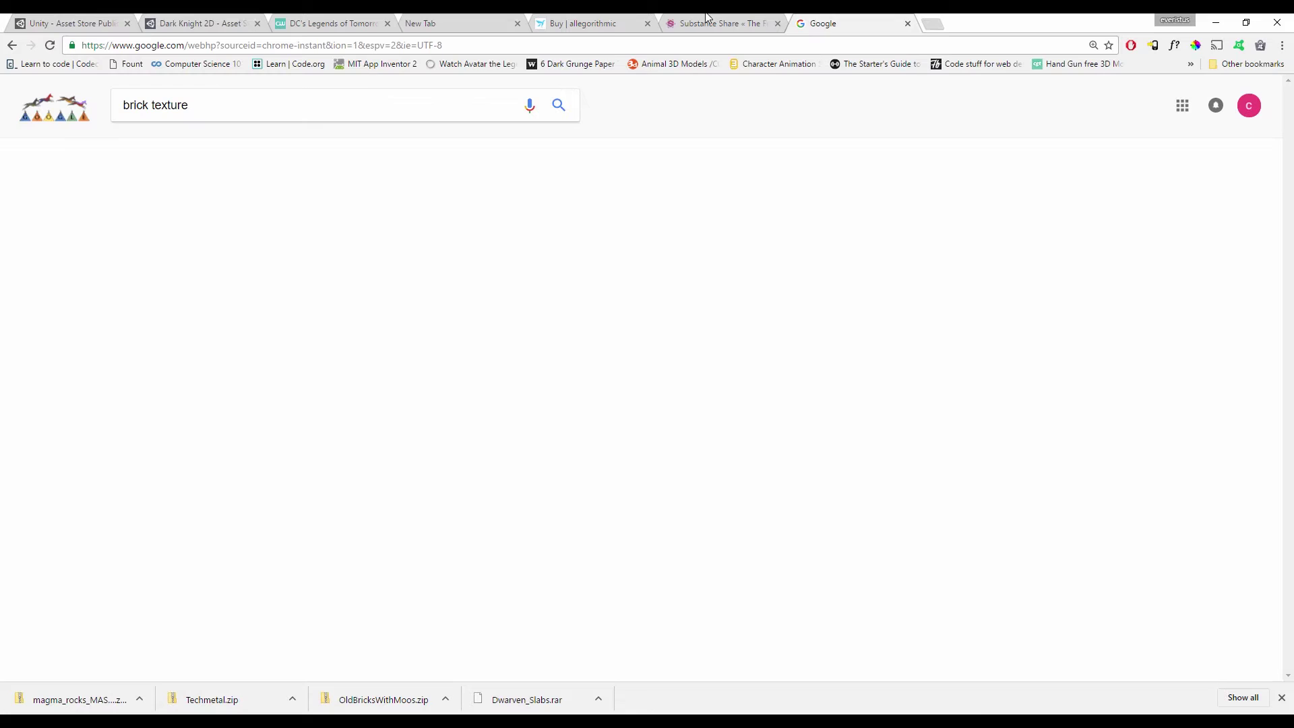
pyautogui.doubleClick(151, 104)
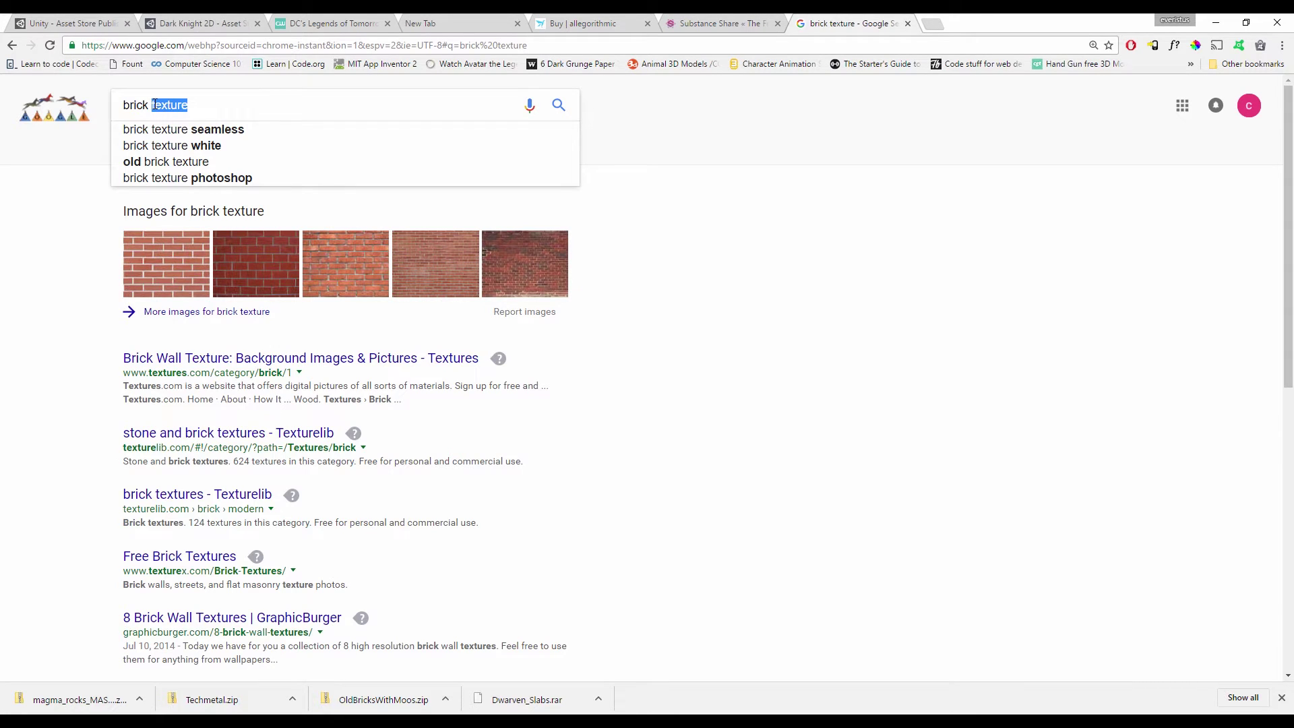
pyautogui.write('wall')
pyautogui.press('Return')
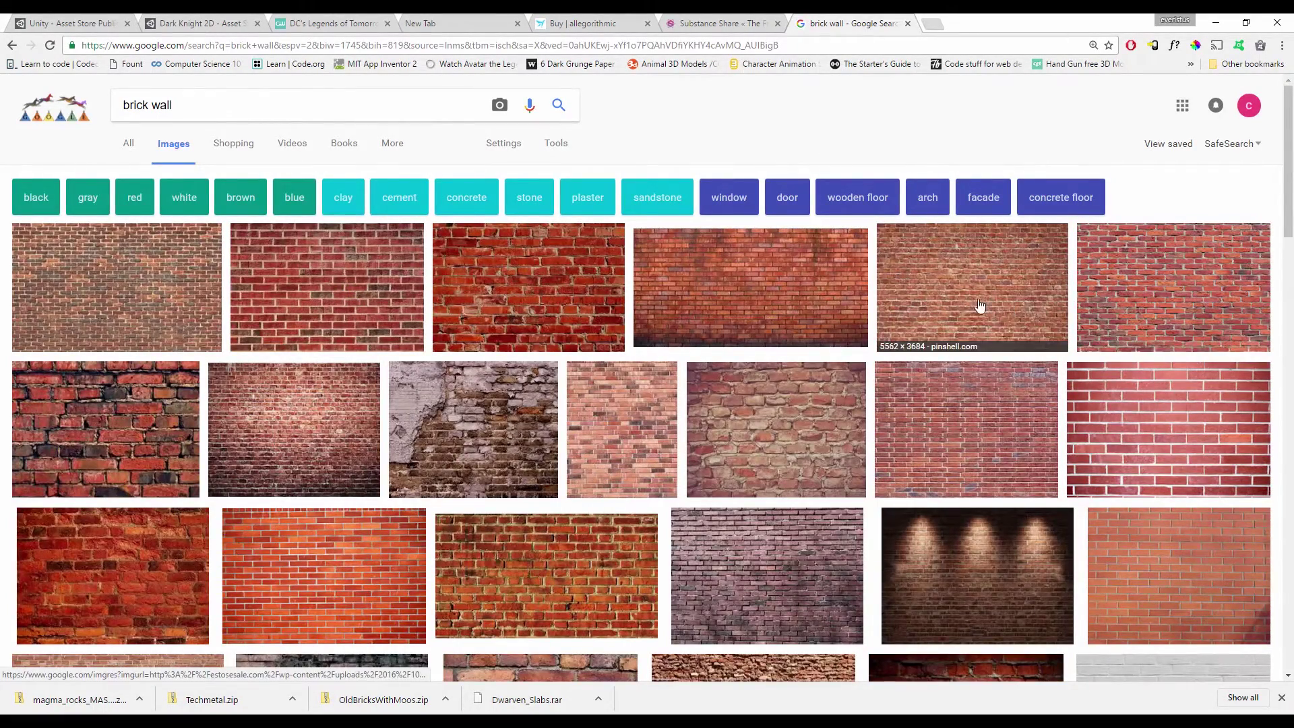
# Step: Browse the brick wall image results, previewing several candidates, and open the 1024 × 755 Ancestry Blog brick wall picture
pyautogui.scroll(-6, 529, 457)
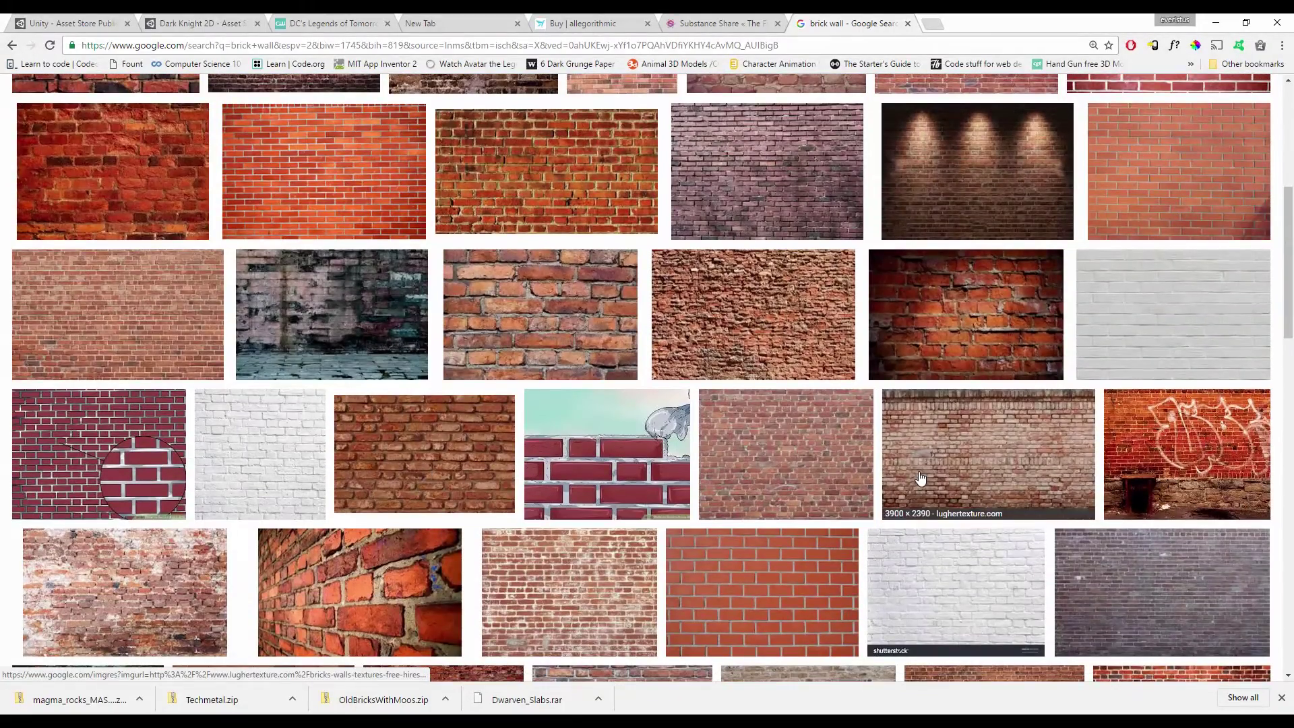
pyautogui.click(921, 478)
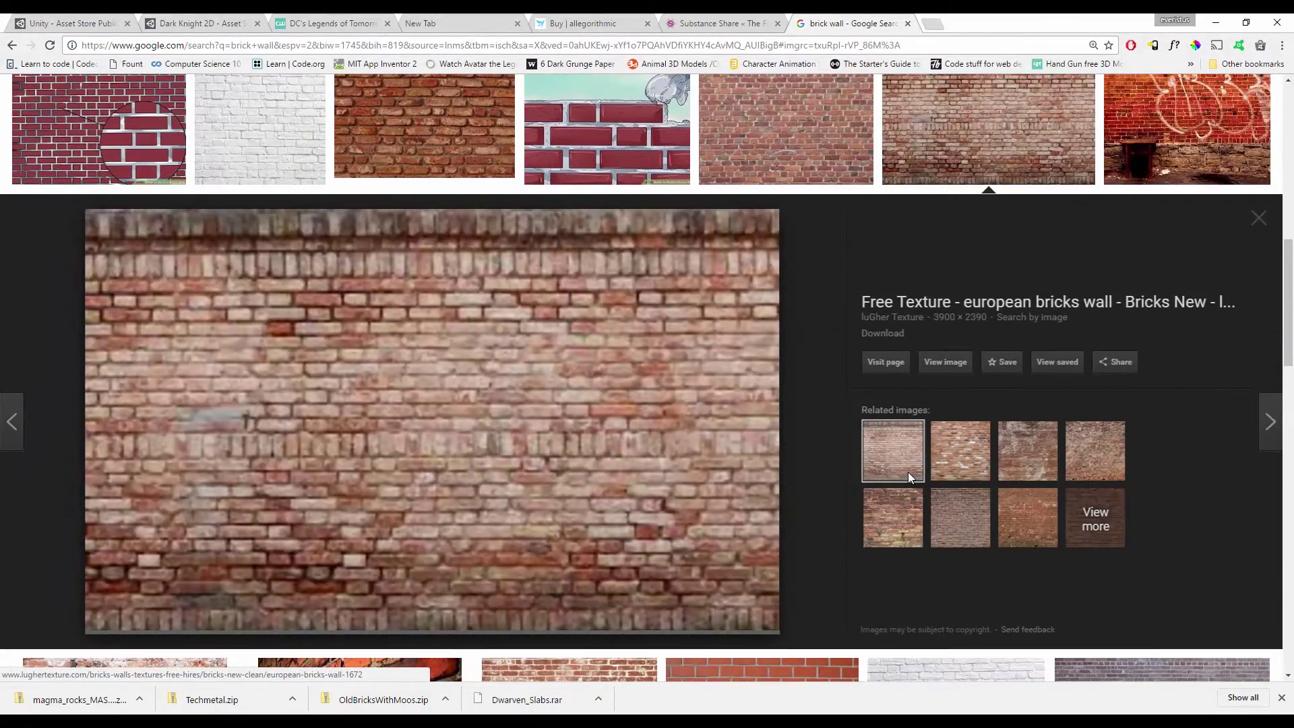
pyautogui.click(954, 463)
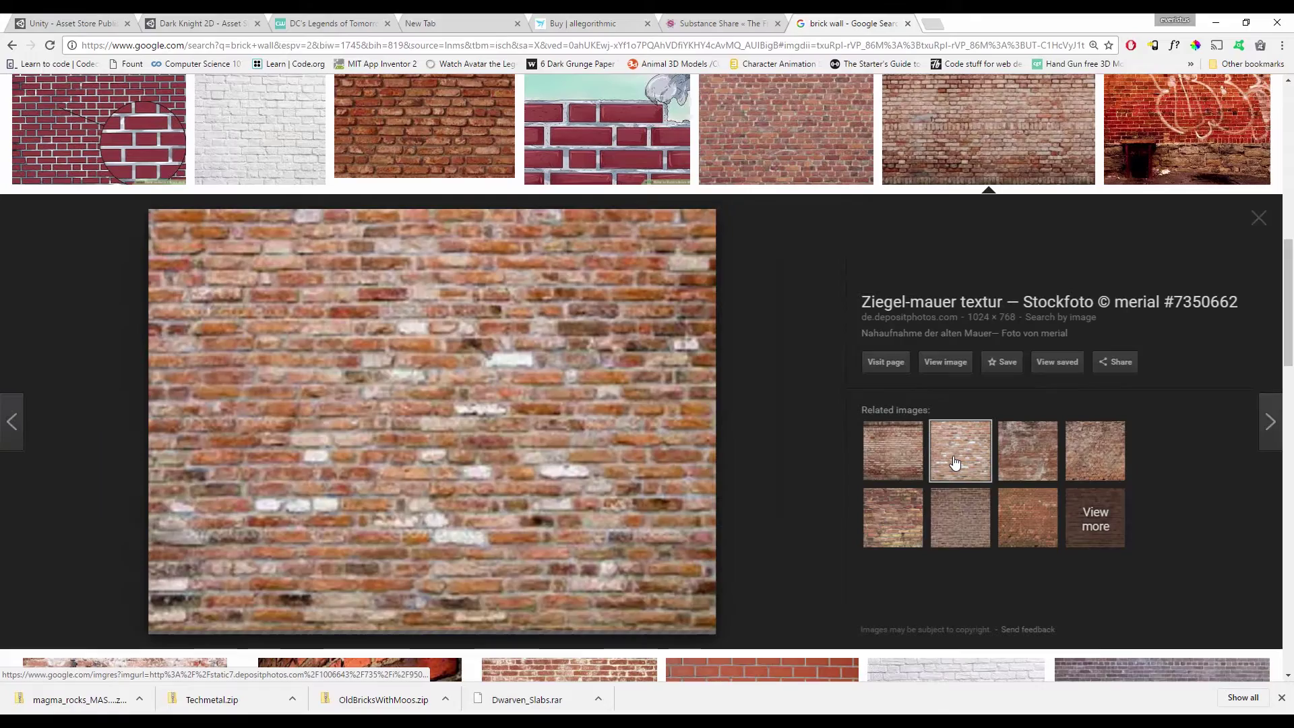
pyautogui.click(911, 515)
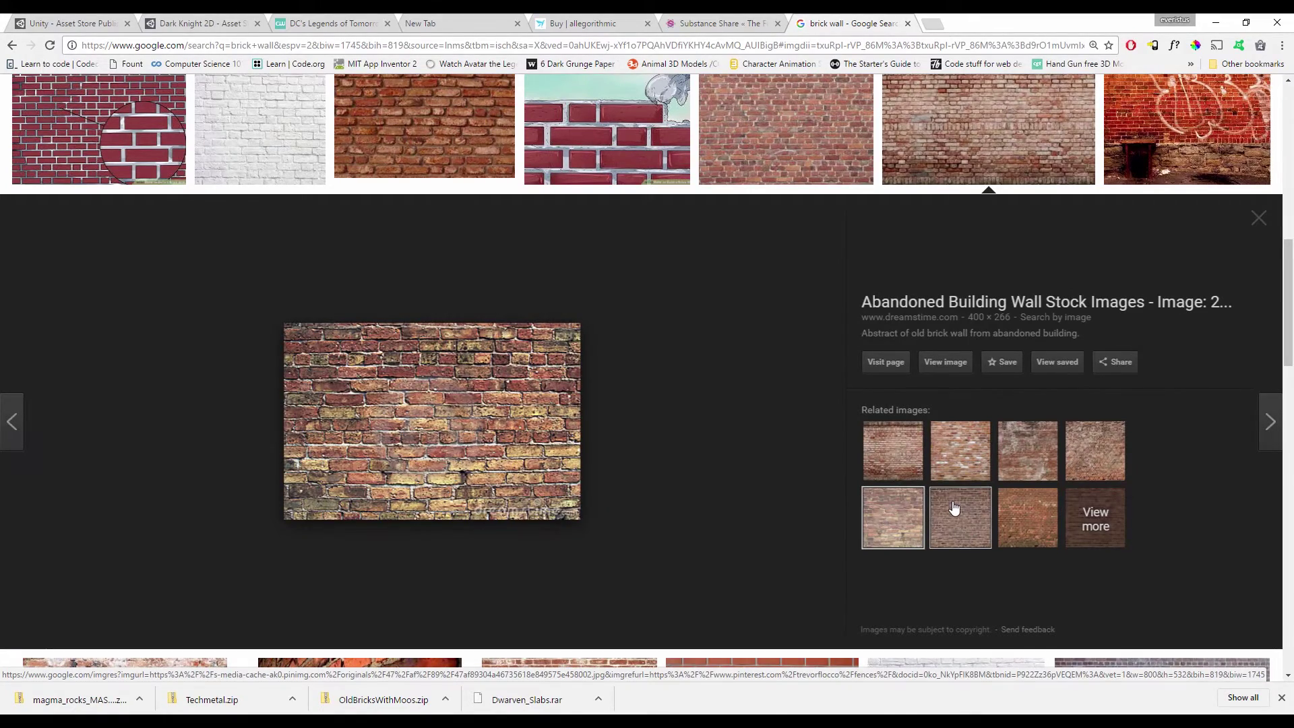
pyautogui.click(955, 509)
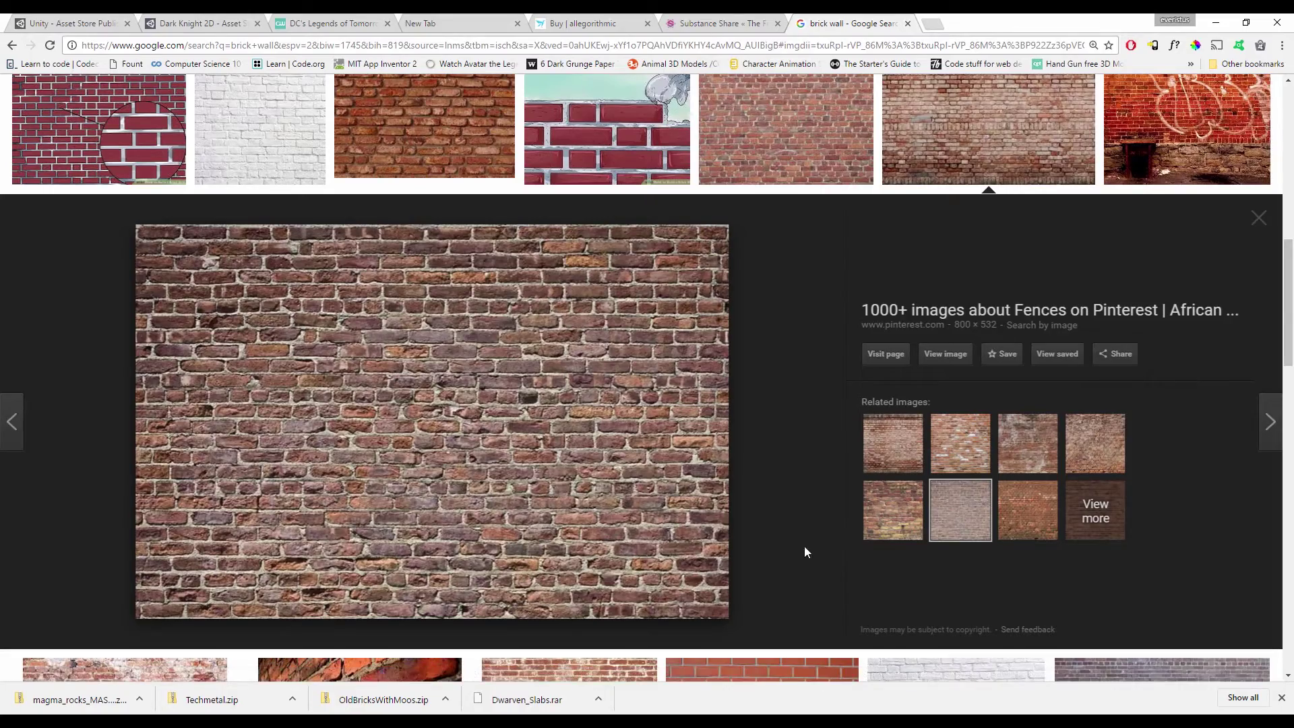
pyautogui.scroll(6, 791, 551)
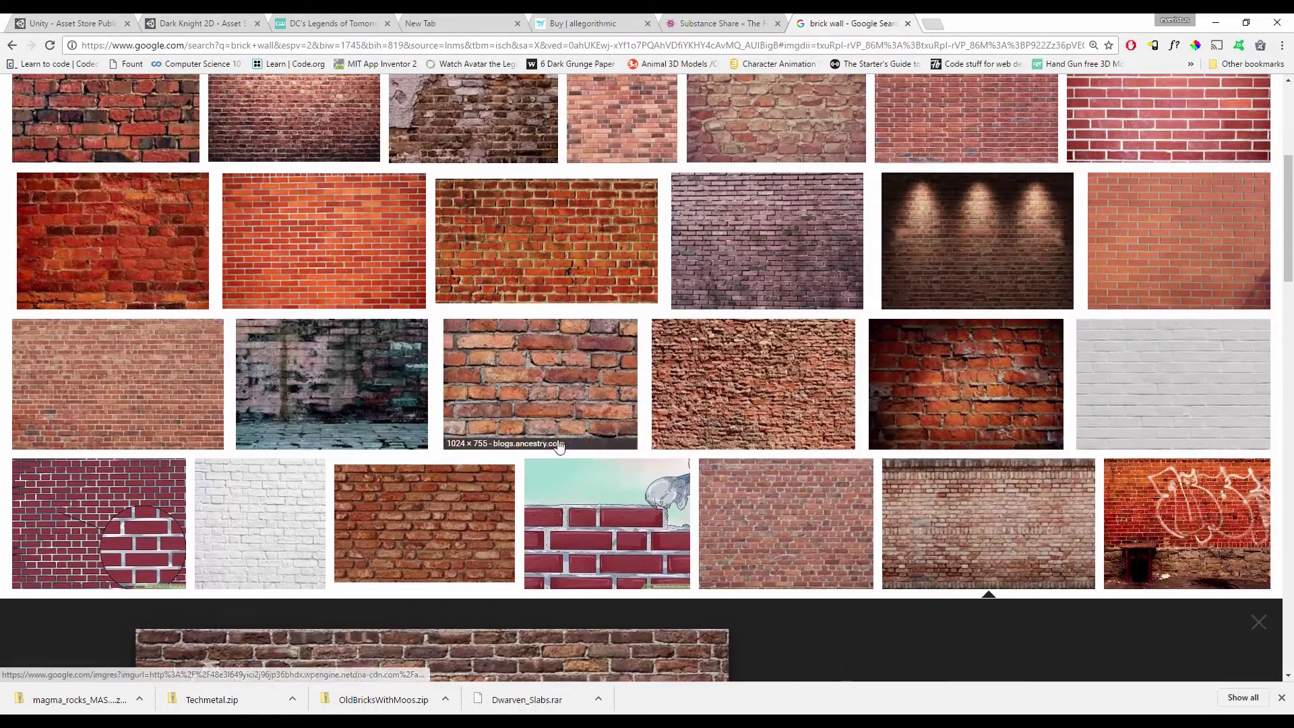
pyautogui.click(558, 444)
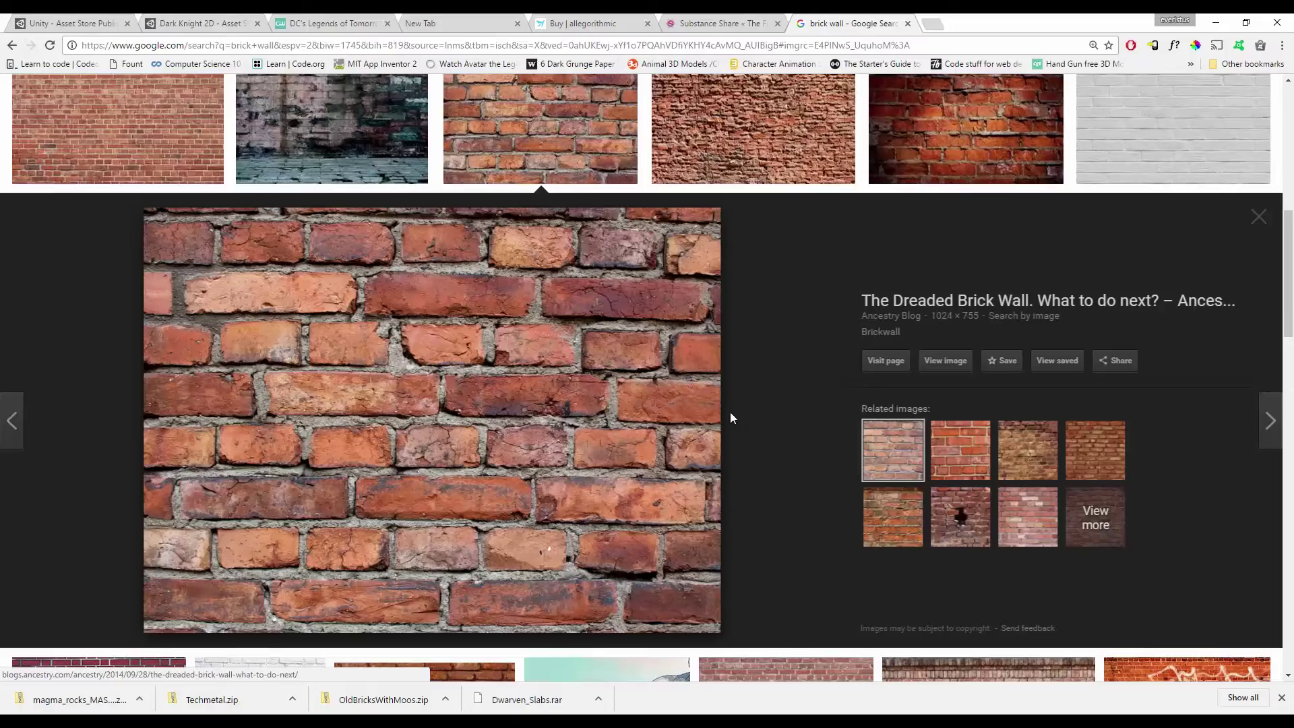
# Step: Minimize the browser and import the Brickwall image from the desktop into the BitmapParm graph in Substance Designer as an imported resource
pyautogui.doubleClick(1060, 29)
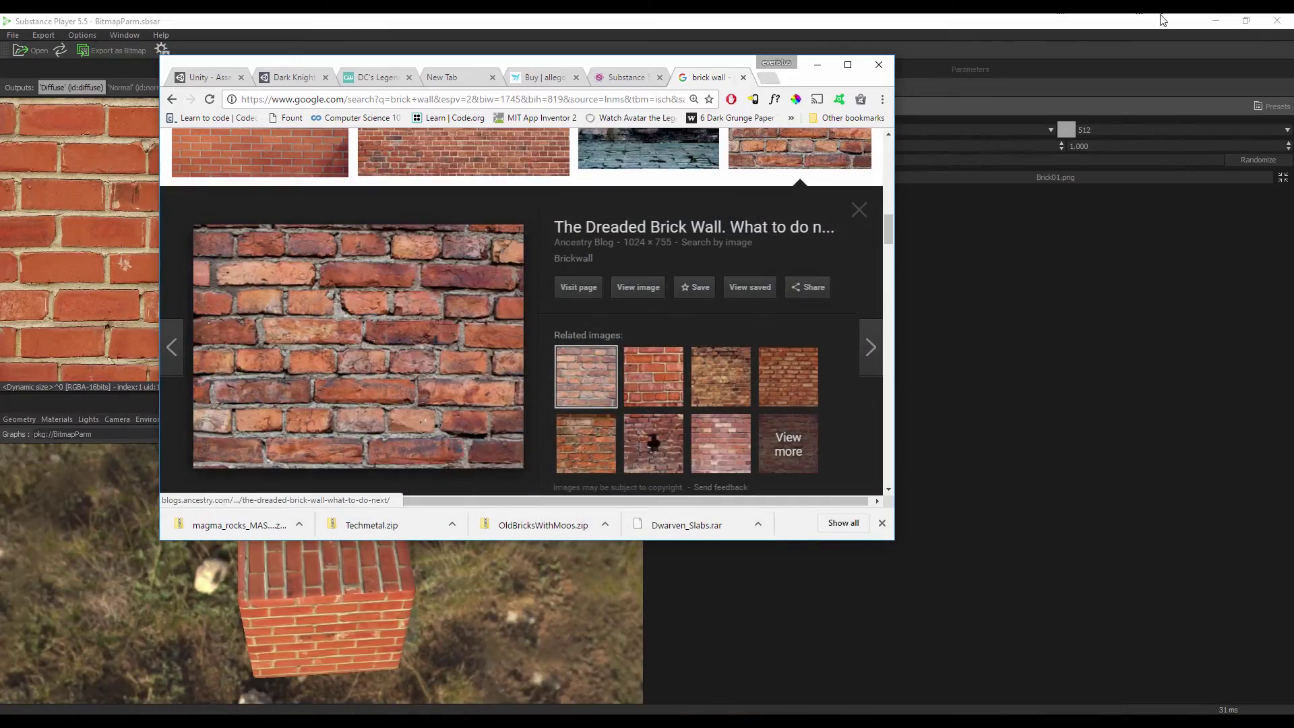
pyautogui.click(1215, 20)
pyautogui.moveTo(585, 384); pyautogui.dragTo(1033, 577)
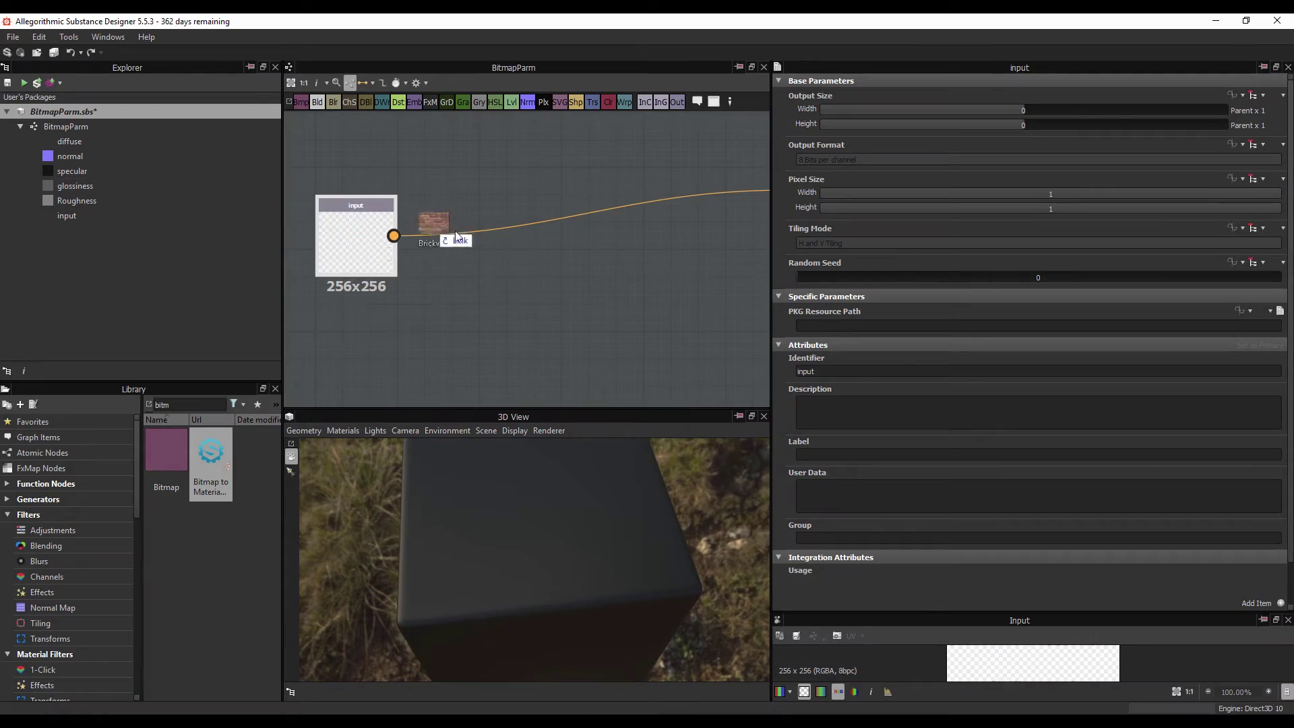
pyautogui.moveTo(427, 225); pyautogui.dragTo(540, 317)
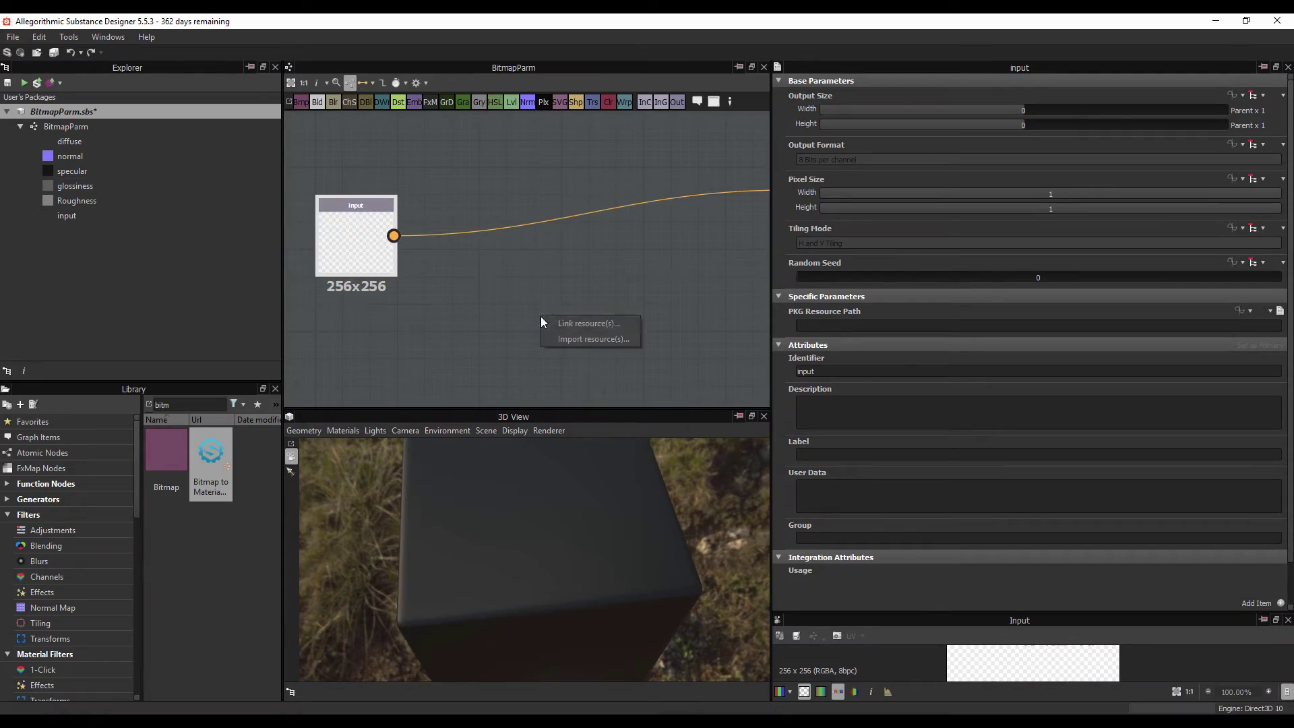
pyautogui.click(591, 337)
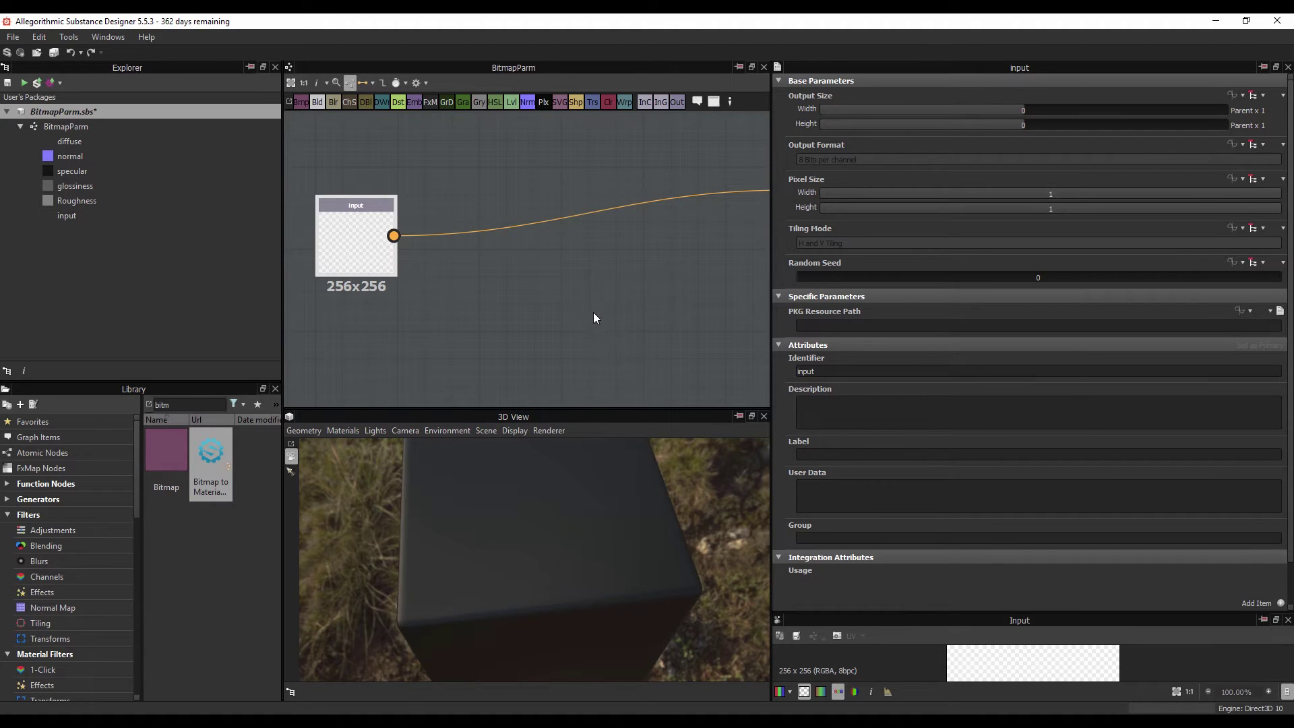
# Step: Connect the Brickwall bitmap's output to the Bitmap to Material node's diffuse input and examine the seams on the 3D cube
pyautogui.scroll(-5, 606, 296)
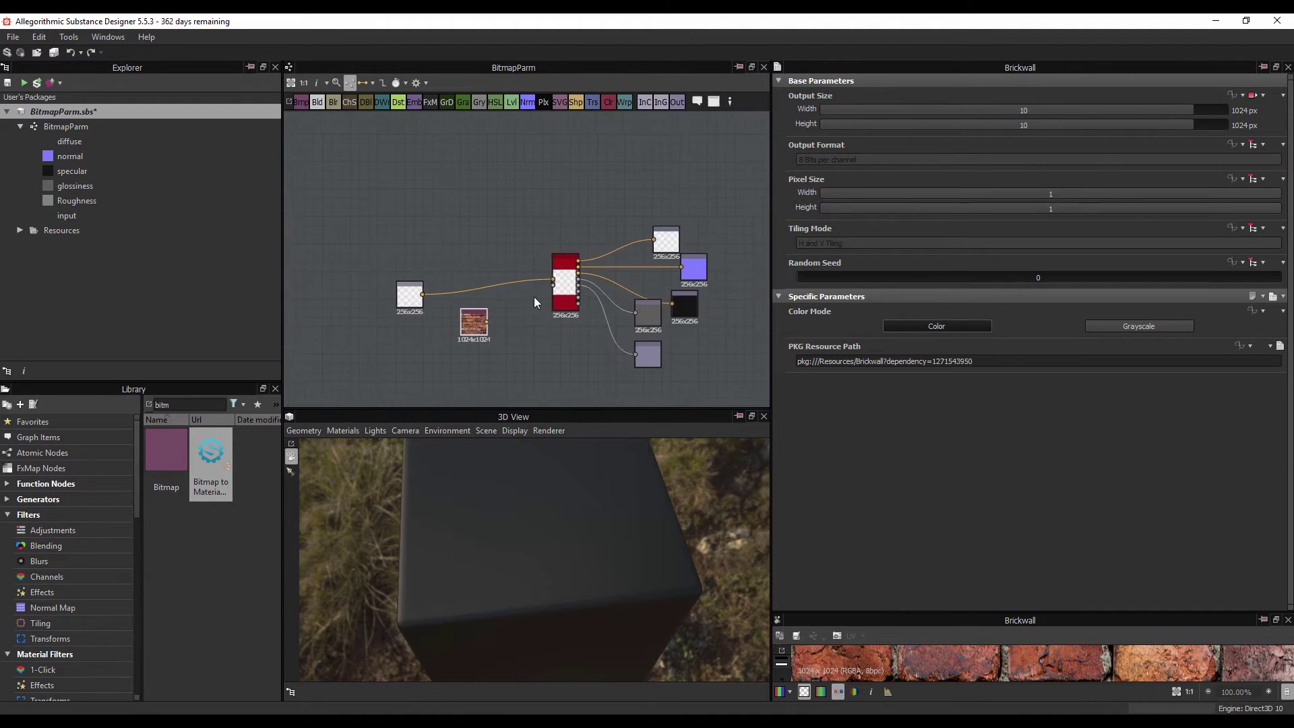
pyautogui.scroll(3, 515, 310)
pyautogui.moveTo(449, 334); pyautogui.dragTo(587, 246)
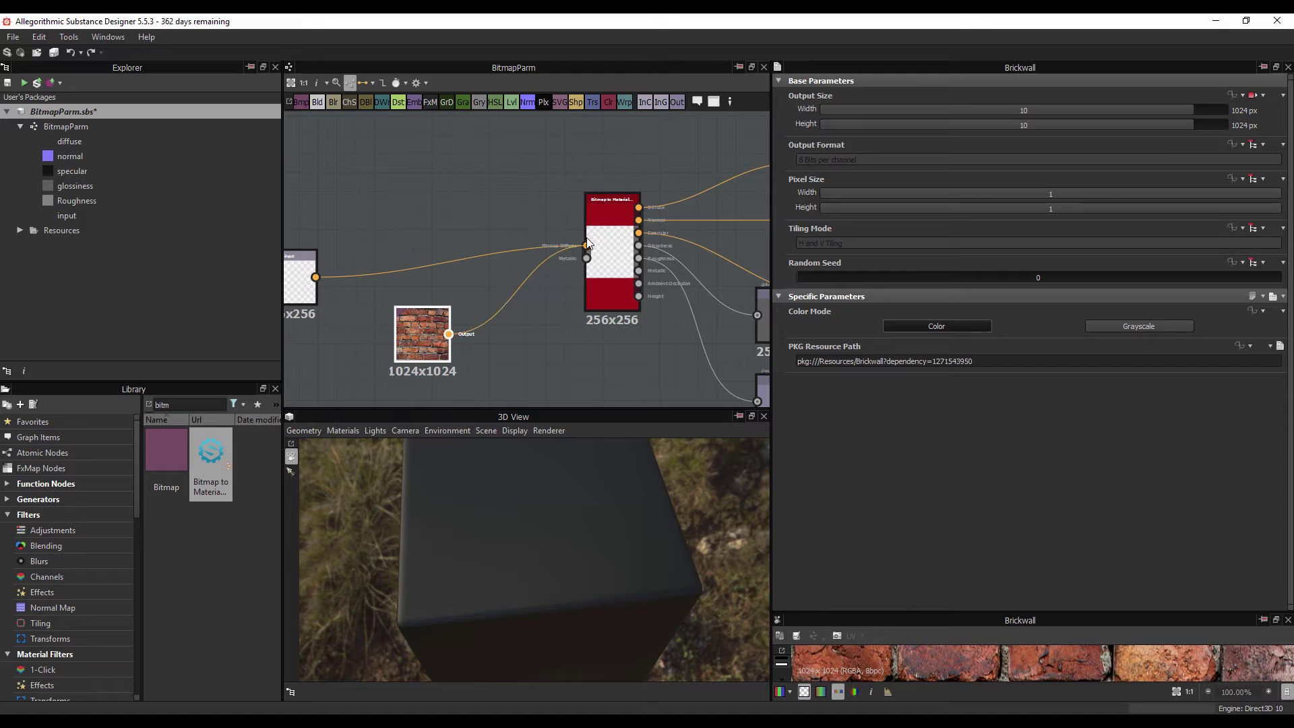
pyautogui.moveTo(587, 557); pyautogui.dragTo(601, 495)
pyautogui.scroll(8, 577, 495)
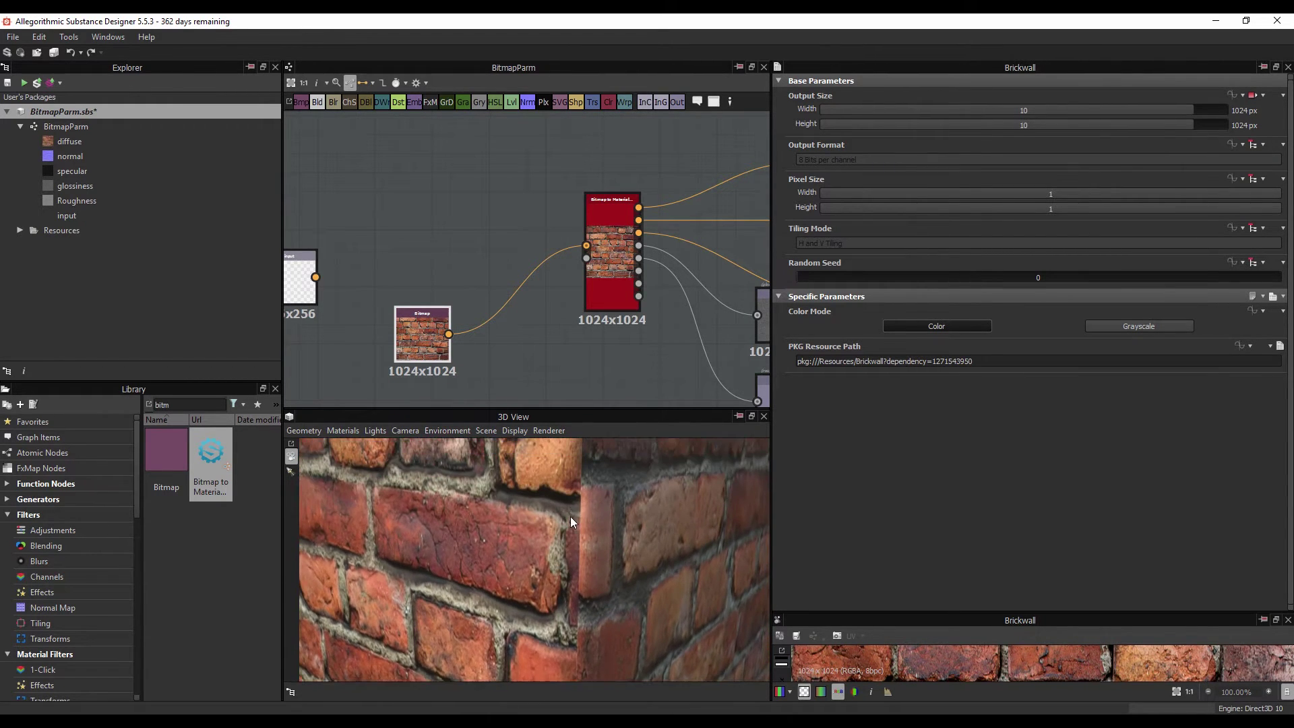
# Step: Insert a Make It Tile Photo node on the link between the Brickwall bitmap and Bitmap to Material, and check the cube's edges
pyautogui.moveTo(422, 330); pyautogui.dragTo(328, 312)
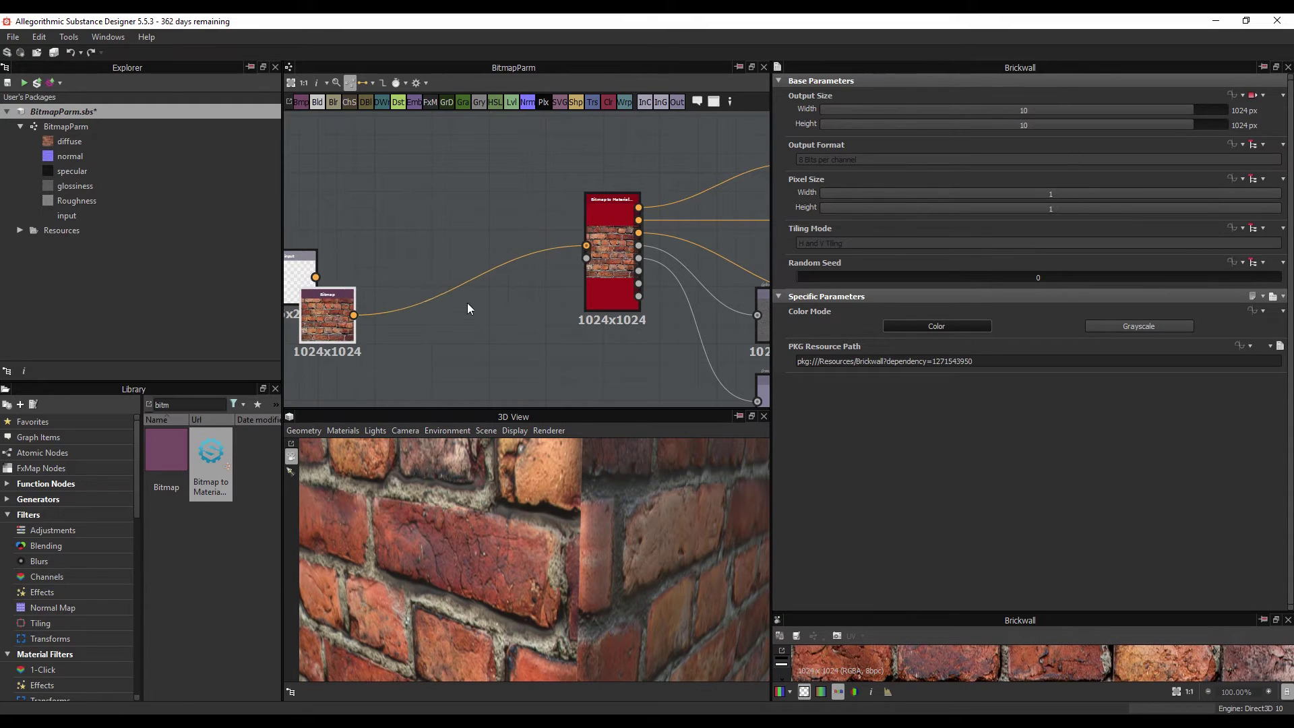
pyautogui.click(462, 284)
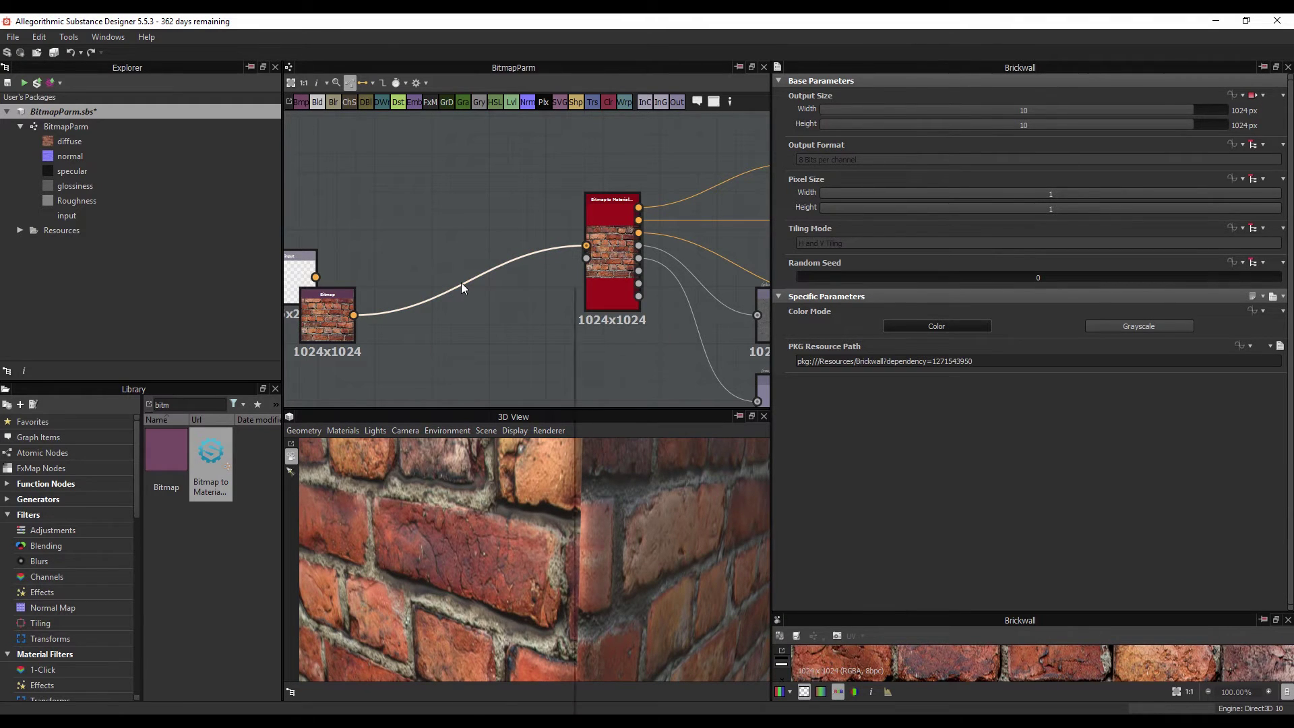
pyautogui.press('space')
pyautogui.write('tile')
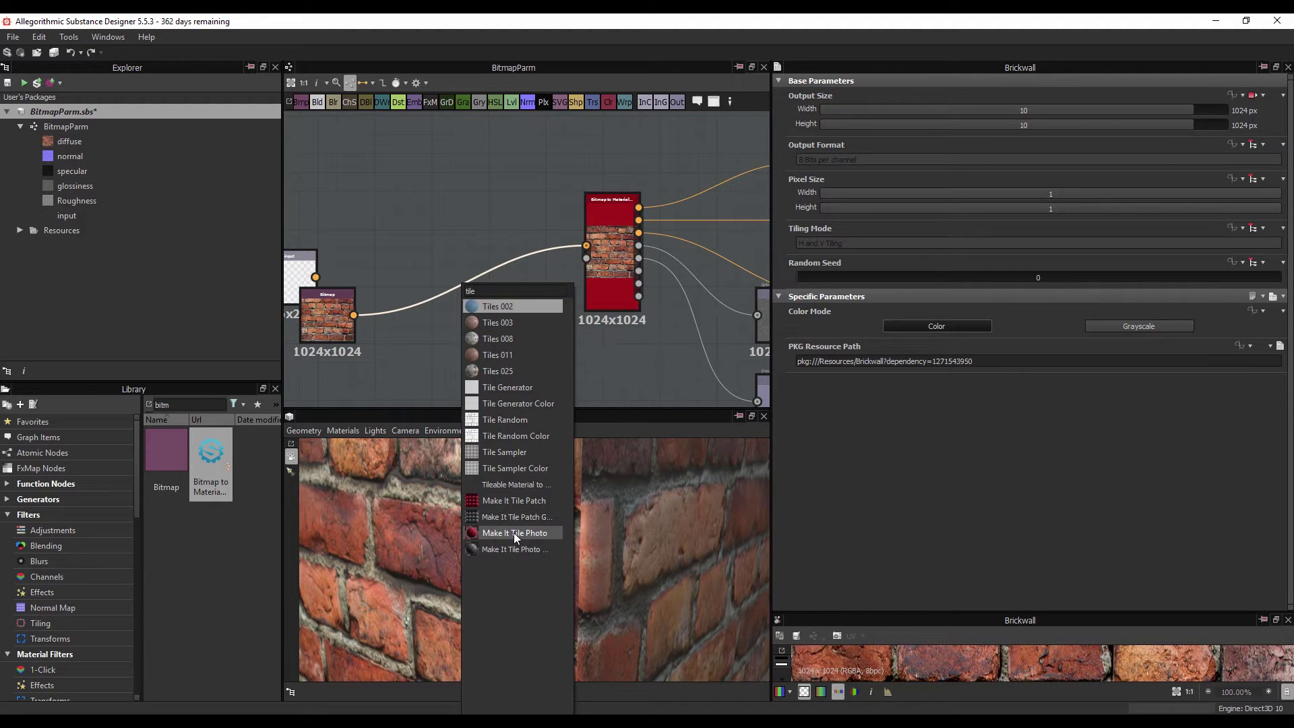
pyautogui.click(514, 532)
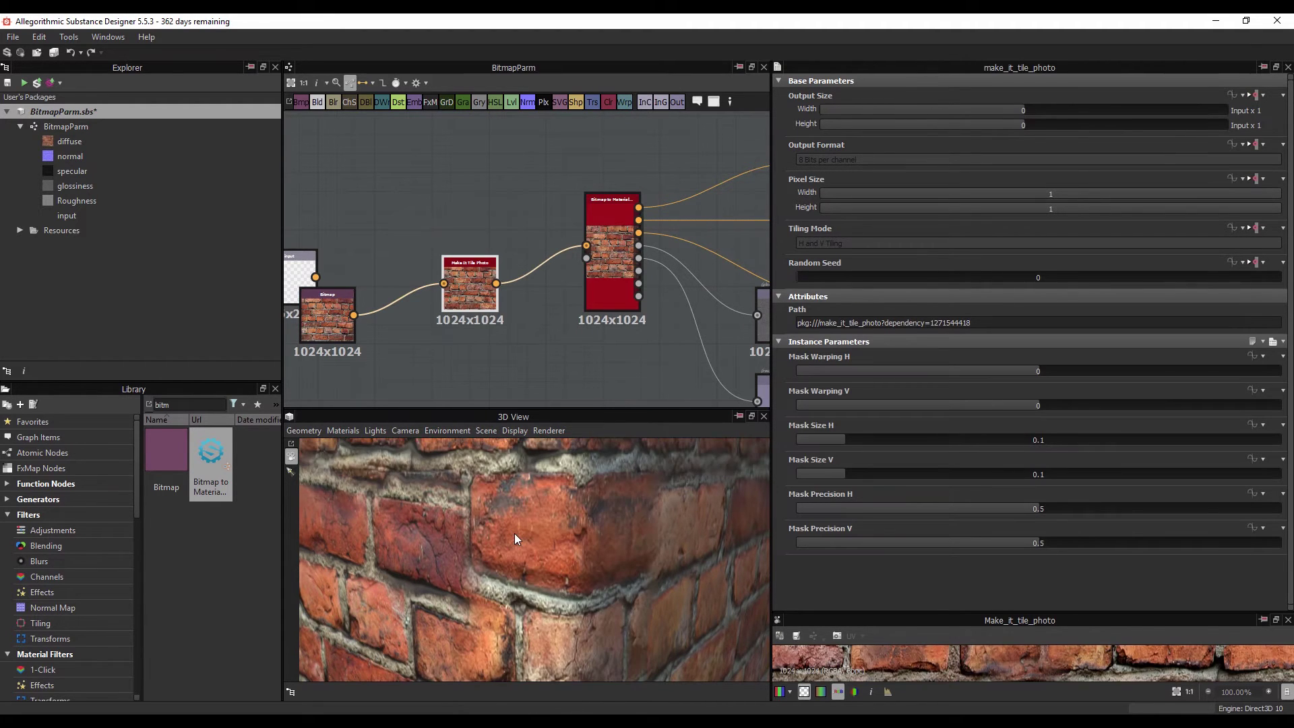
pyautogui.scroll(-5, 519, 534)
pyautogui.moveTo(564, 552)
pyautogui.mouseDown()
pyautogui.moveTo(553, 508)
pyautogui.moveTo(556, 573)
pyautogui.moveTo(500, 620)
pyautogui.moveTo(385, 537)
pyautogui.moveTo(633, 554)
pyautogui.moveTo(374, 564)
pyautogui.moveTo(410, 551)
pyautogui.moveTo(556, 572)
pyautogui.moveTo(551, 540)
pyautogui.mouseUp()
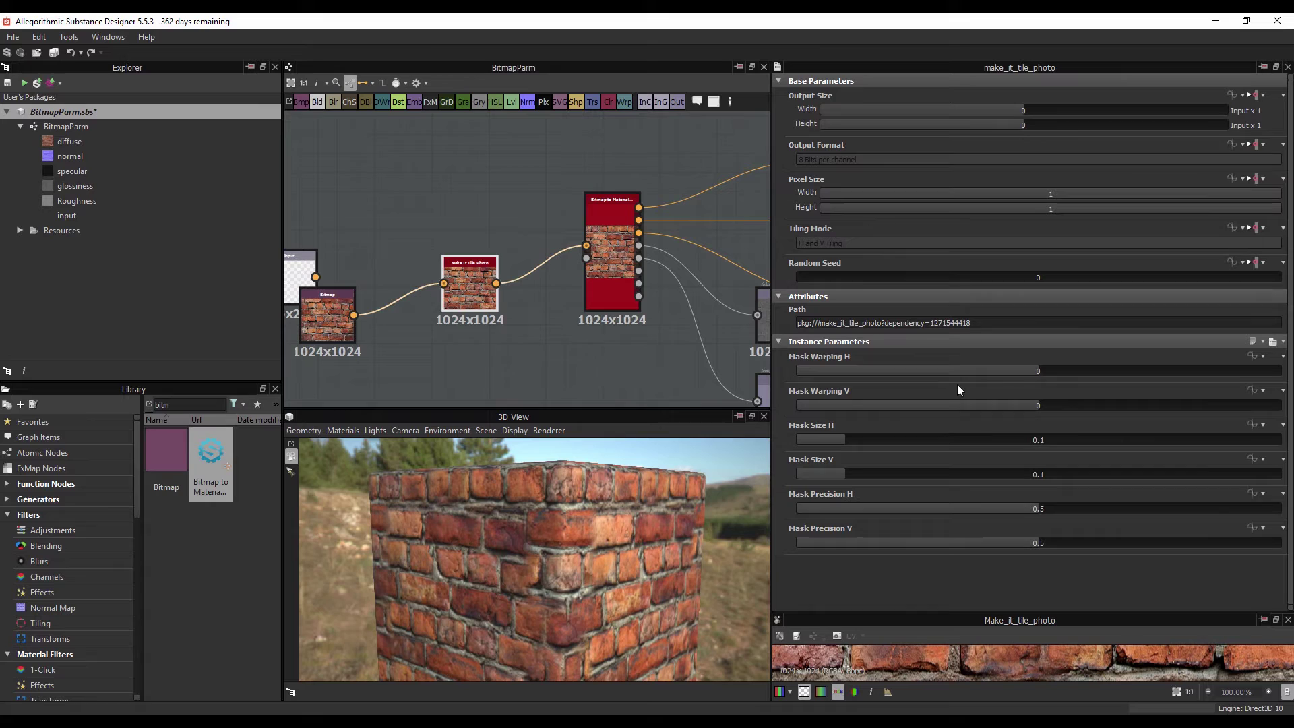
# Step: Set the Make It Tile Photo node's Mask Warping H to -8.64, Mask Warping V to -10.31 and Mask Size H to 0.19
pyautogui.click(1017, 371)
pyautogui.click(1013, 405)
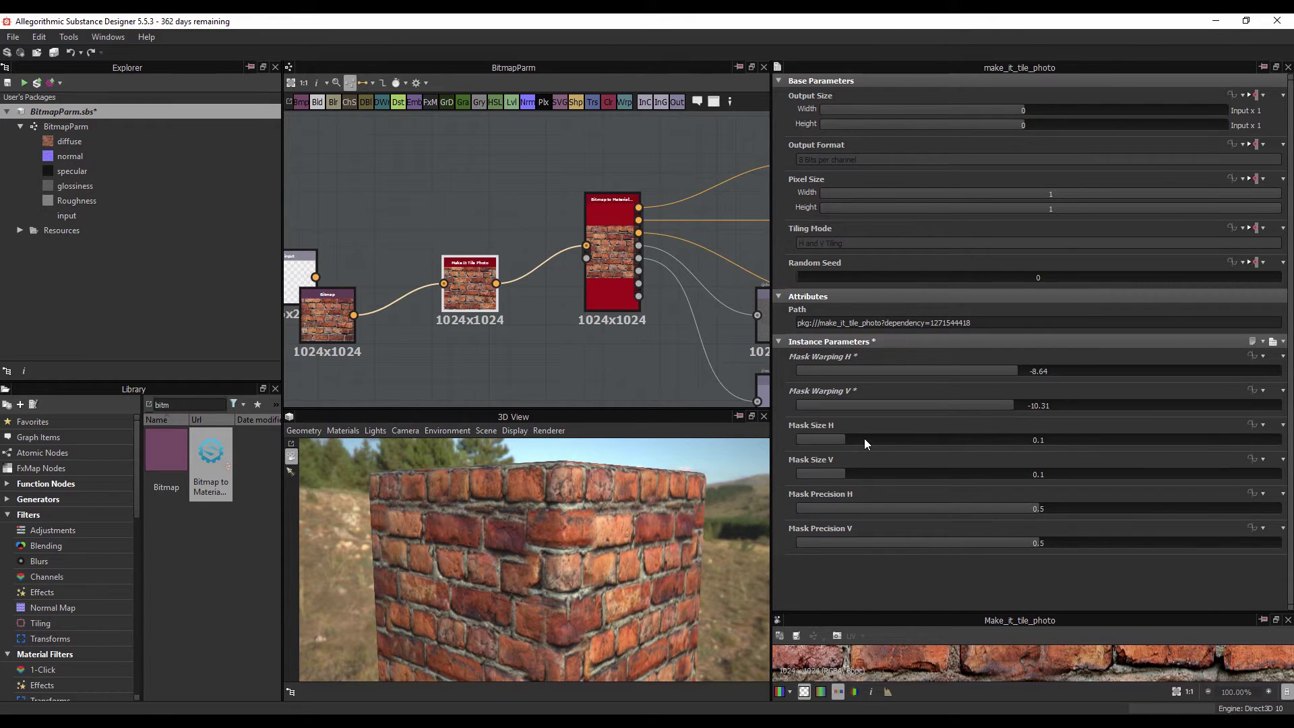
pyautogui.moveTo(864, 438)
pyautogui.mouseDown()
pyautogui.moveTo(920, 446)
pyautogui.moveTo(841, 442)
pyautogui.mouseUp()
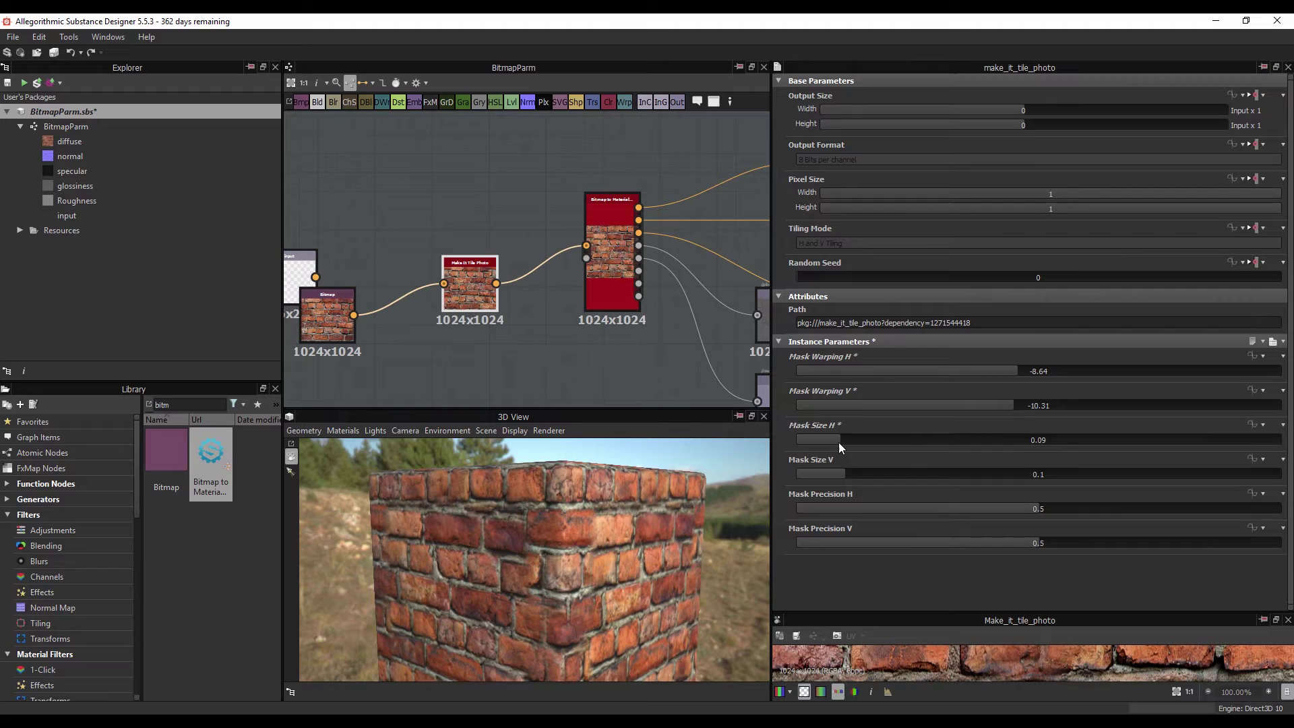
pyautogui.moveTo(507, 503); pyautogui.dragTo(562, 497)
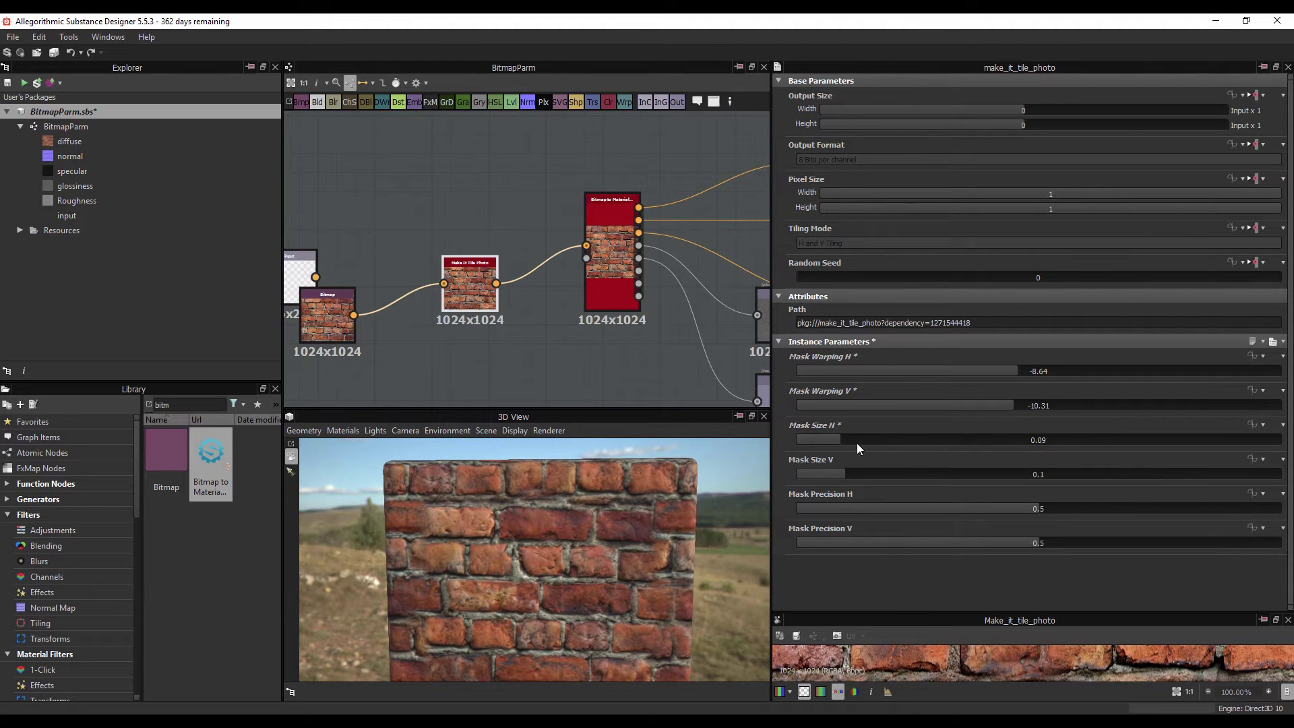
pyautogui.moveTo(870, 439); pyautogui.dragTo(886, 435)
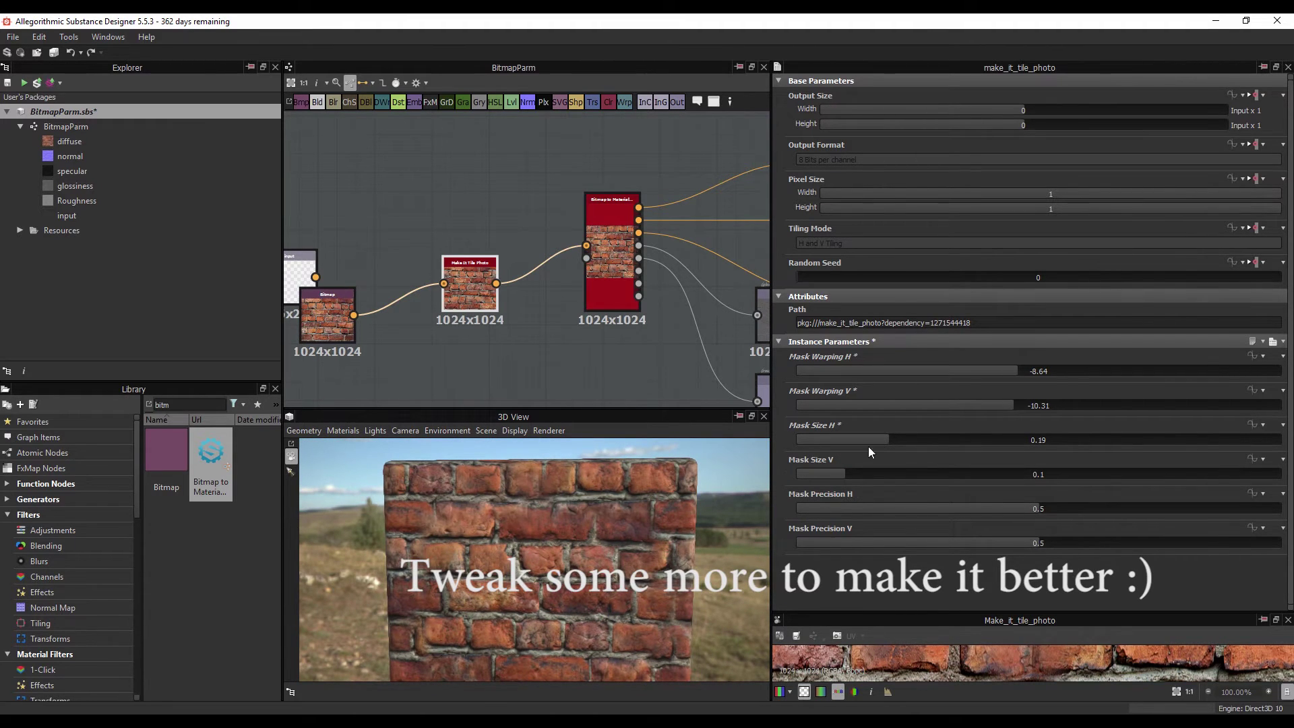
# Step: Expose all six Make It Tile Photo instance parameters as graph inputs: Mask Warping H/V, Mask Size H/V and Mask Precision H/V
pyautogui.moveTo(681, 495); pyautogui.dragTo(597, 519)
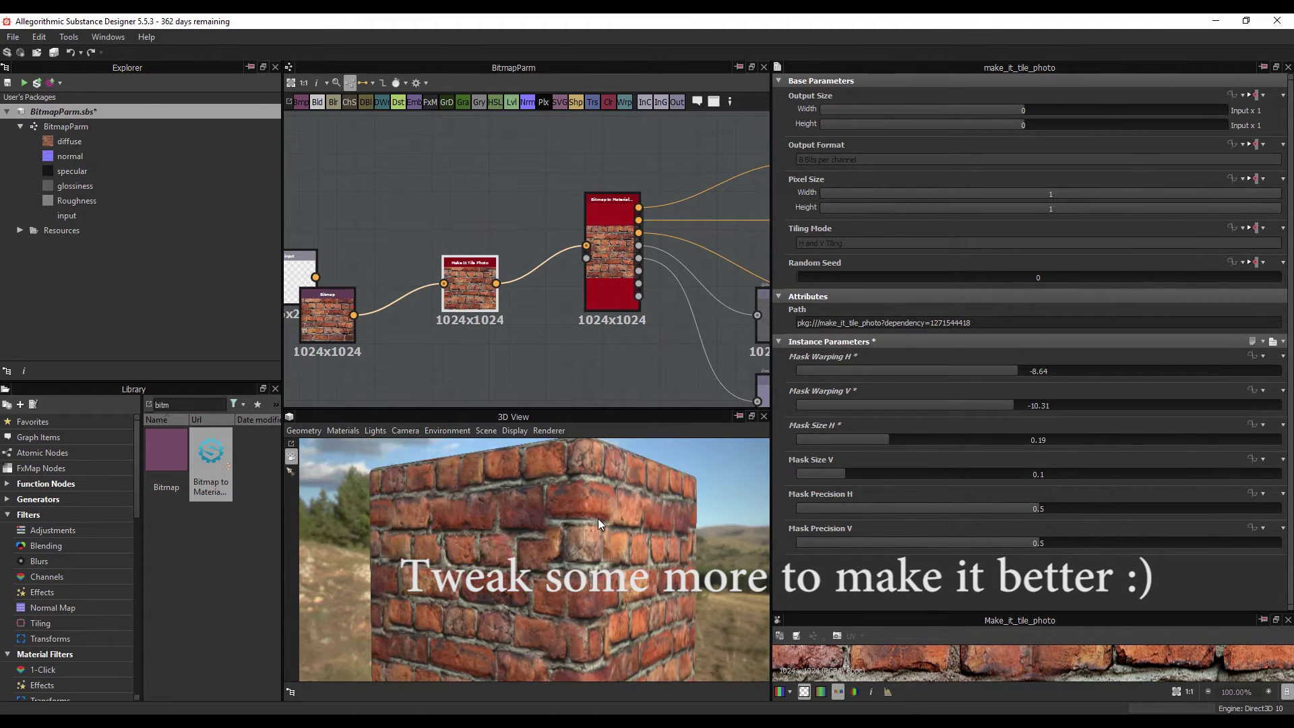
pyautogui.click(1273, 343)
pyautogui.click(1248, 358)
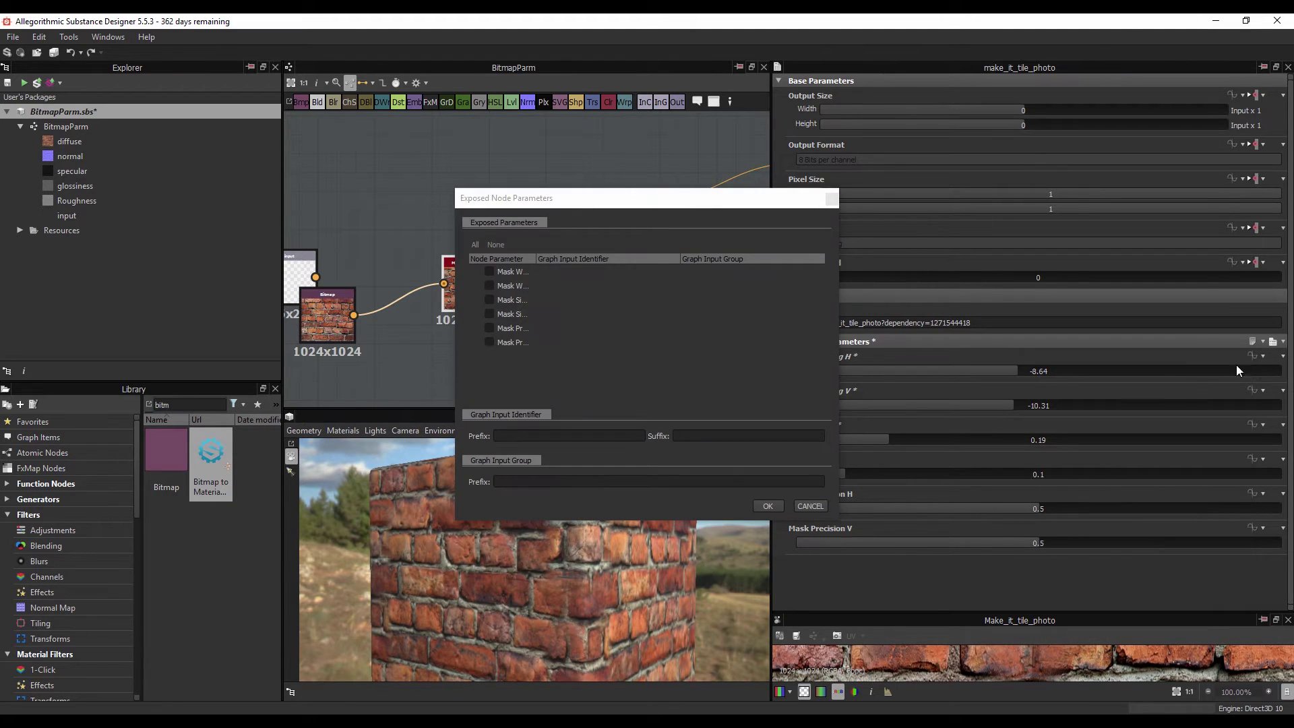
pyautogui.click(490, 271)
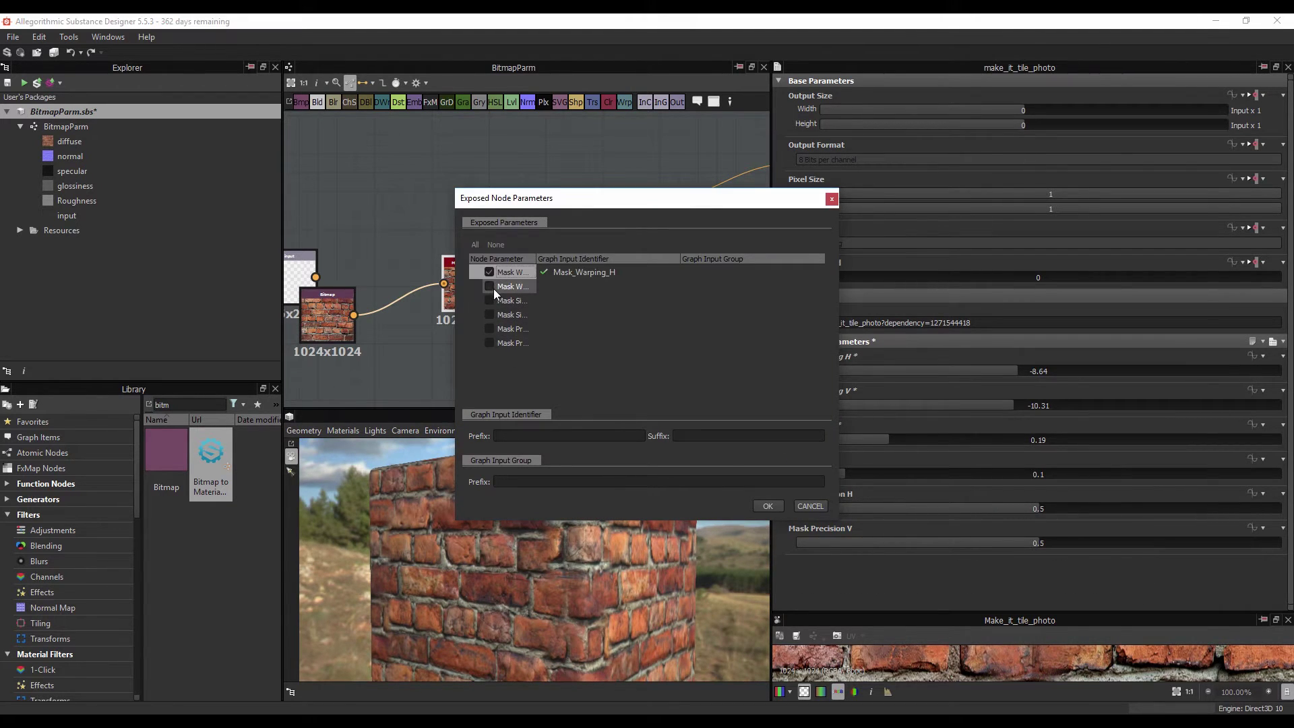
pyautogui.click(491, 286)
pyautogui.click(491, 300)
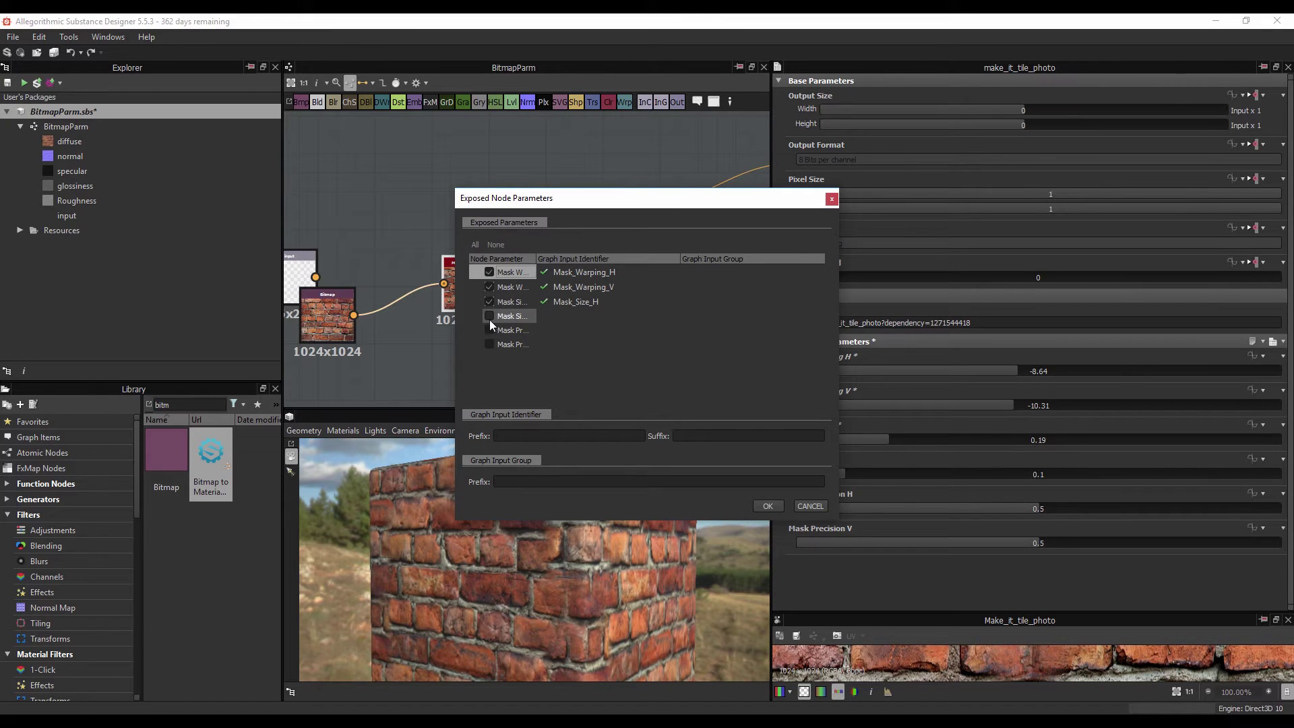
pyautogui.click(490, 316)
pyautogui.click(490, 330)
pyautogui.click(490, 346)
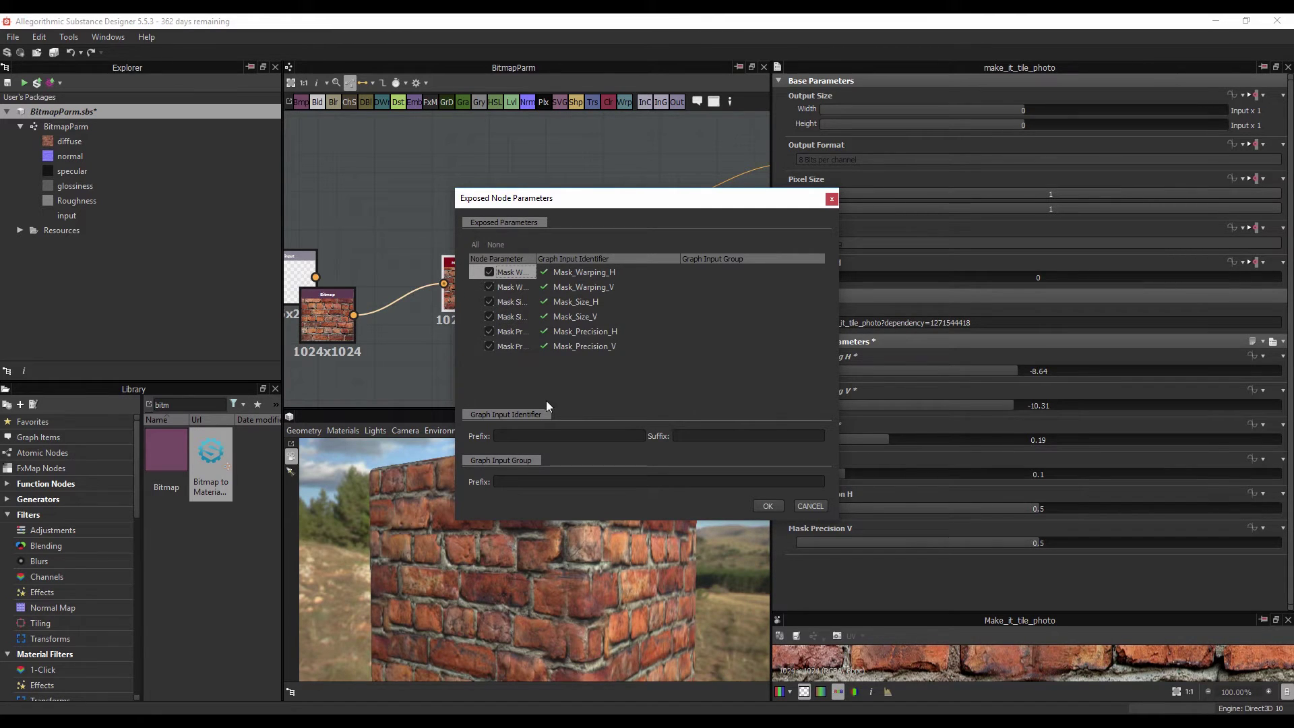
pyautogui.click(771, 505)
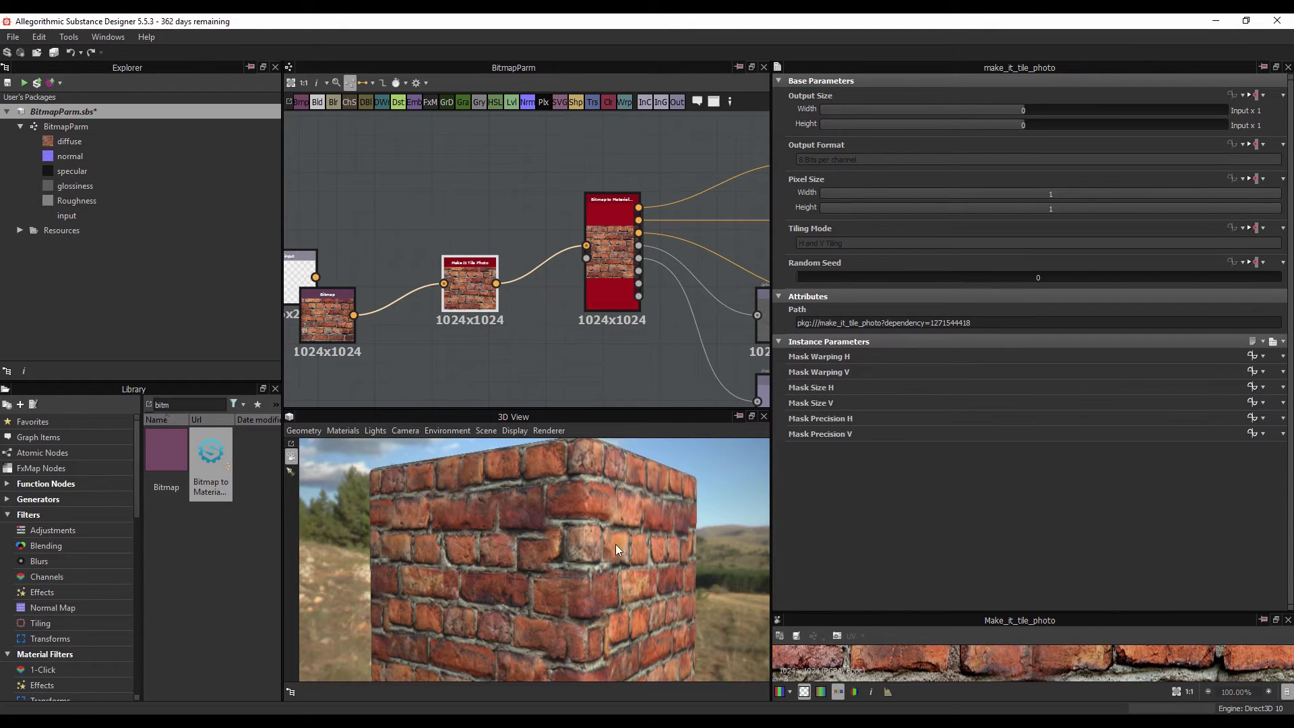
# Step: Move the Brickwall Bitmap node up above the Make It Tile Photo node, clear of the input node
pyautogui.moveTo(615, 544); pyautogui.dragTo(669, 548)
pyautogui.moveTo(436, 328); pyautogui.dragTo(482, 298, button='middle')
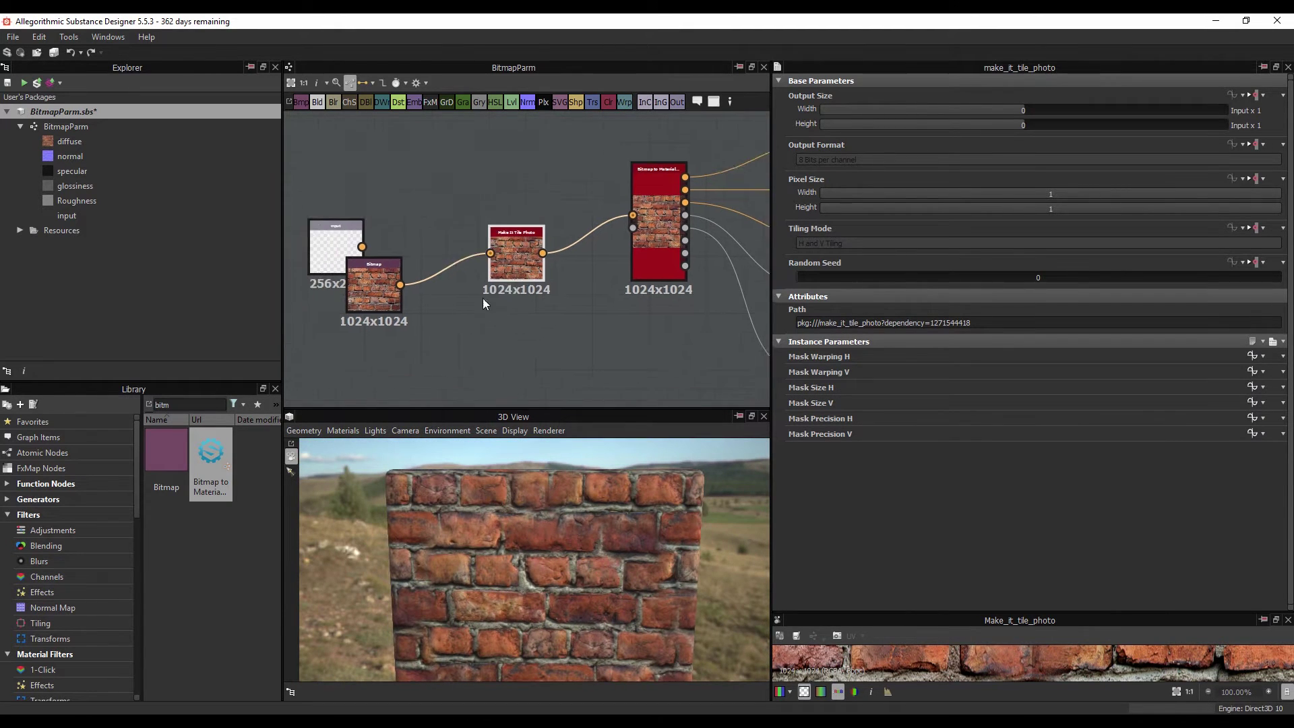
pyautogui.scroll(-3, 482, 298)
pyautogui.moveTo(408, 286); pyautogui.dragTo(442, 217)
pyautogui.scroll(3, 454, 239)
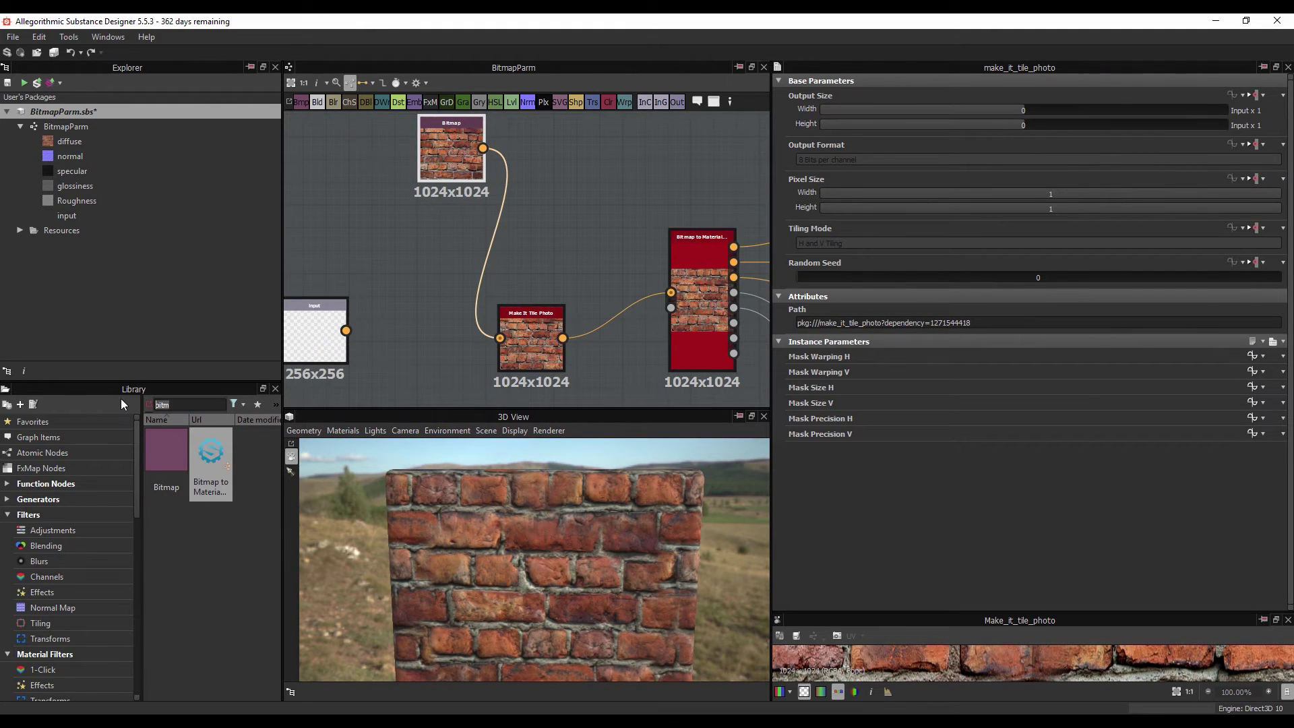
# Step: Clear the library search and browse the full list of available nodes
pyautogui.press('BackSpace')
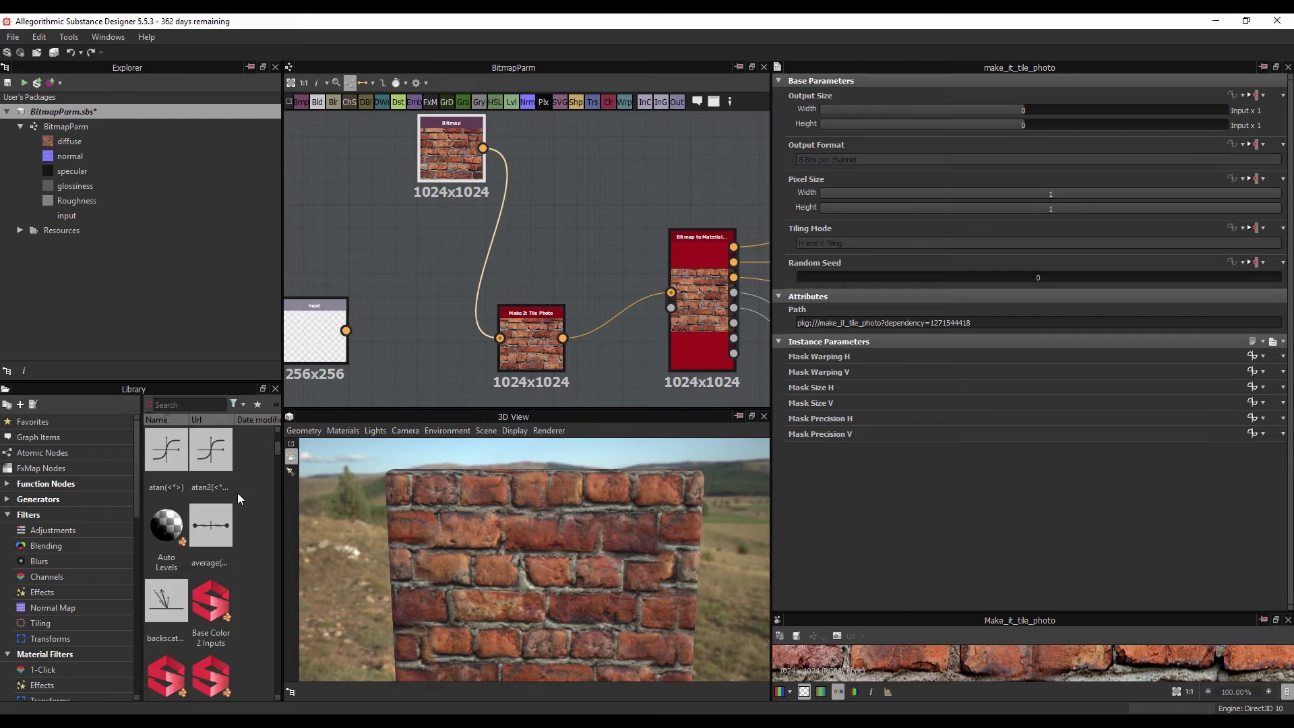
pyautogui.scroll(5, 233, 495)
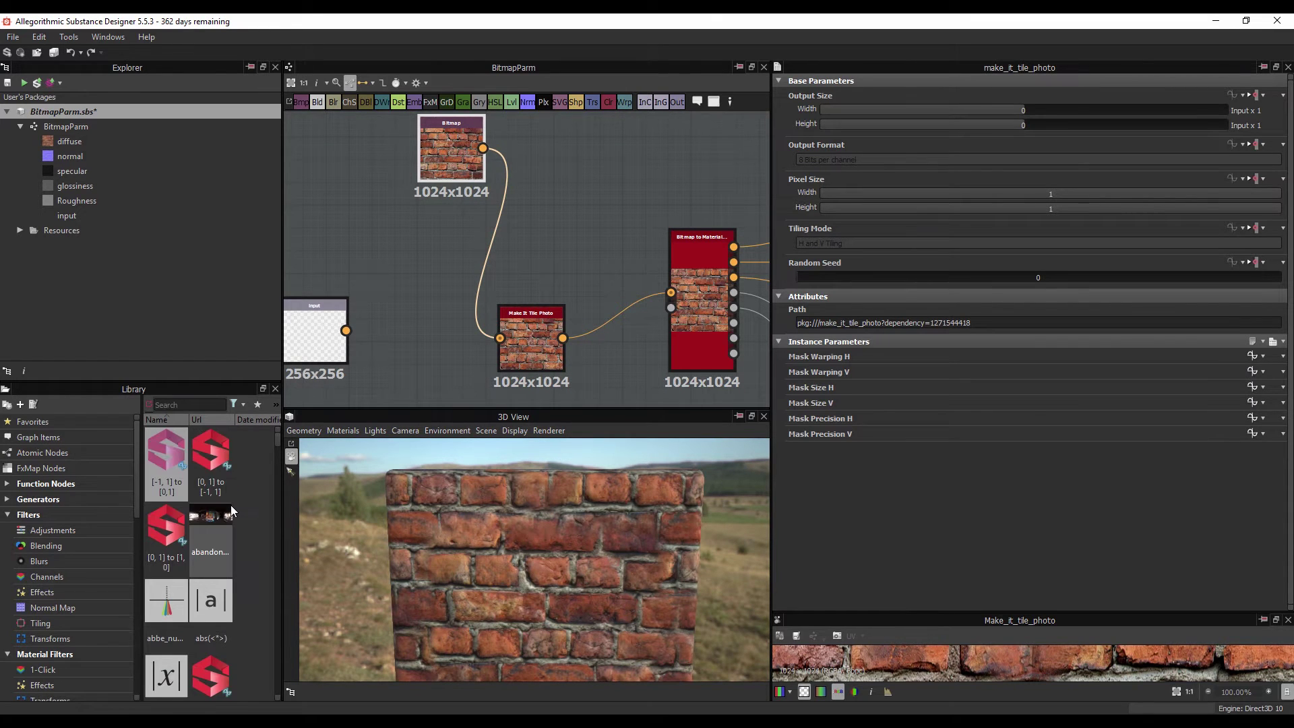
pyautogui.scroll(-5, 243, 467)
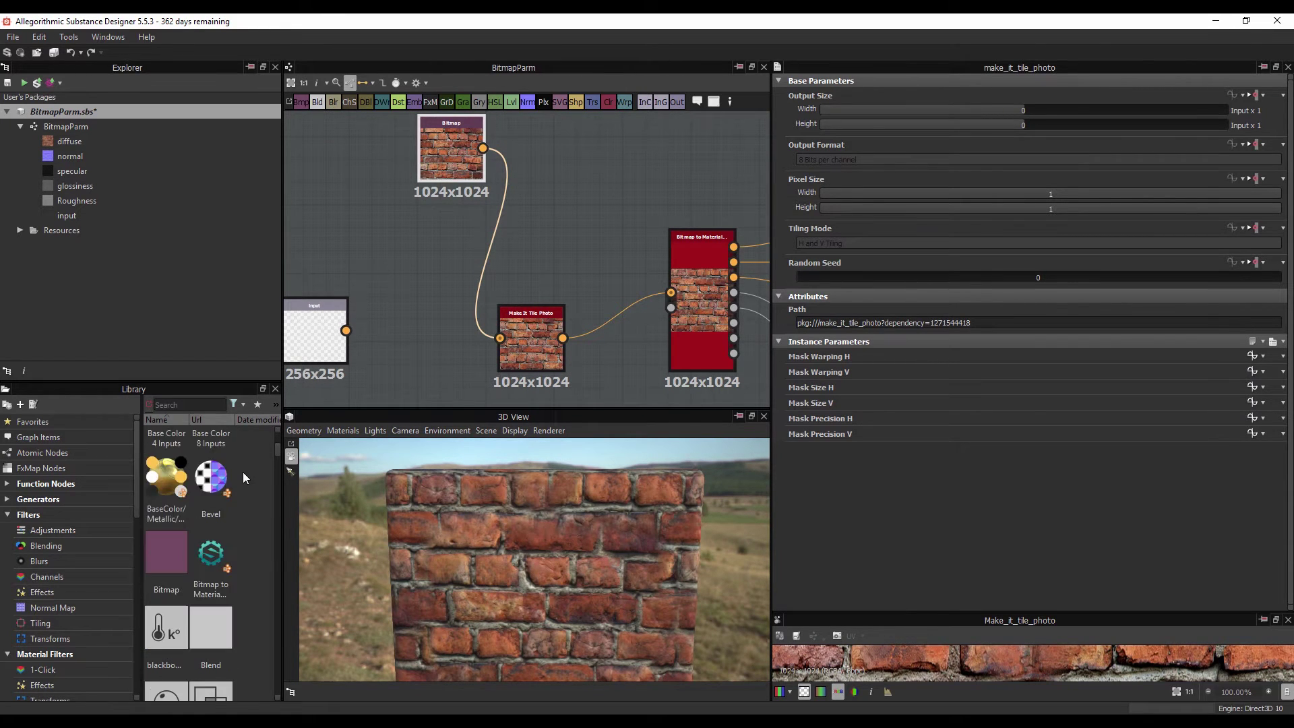
pyautogui.scroll(5, 242, 472)
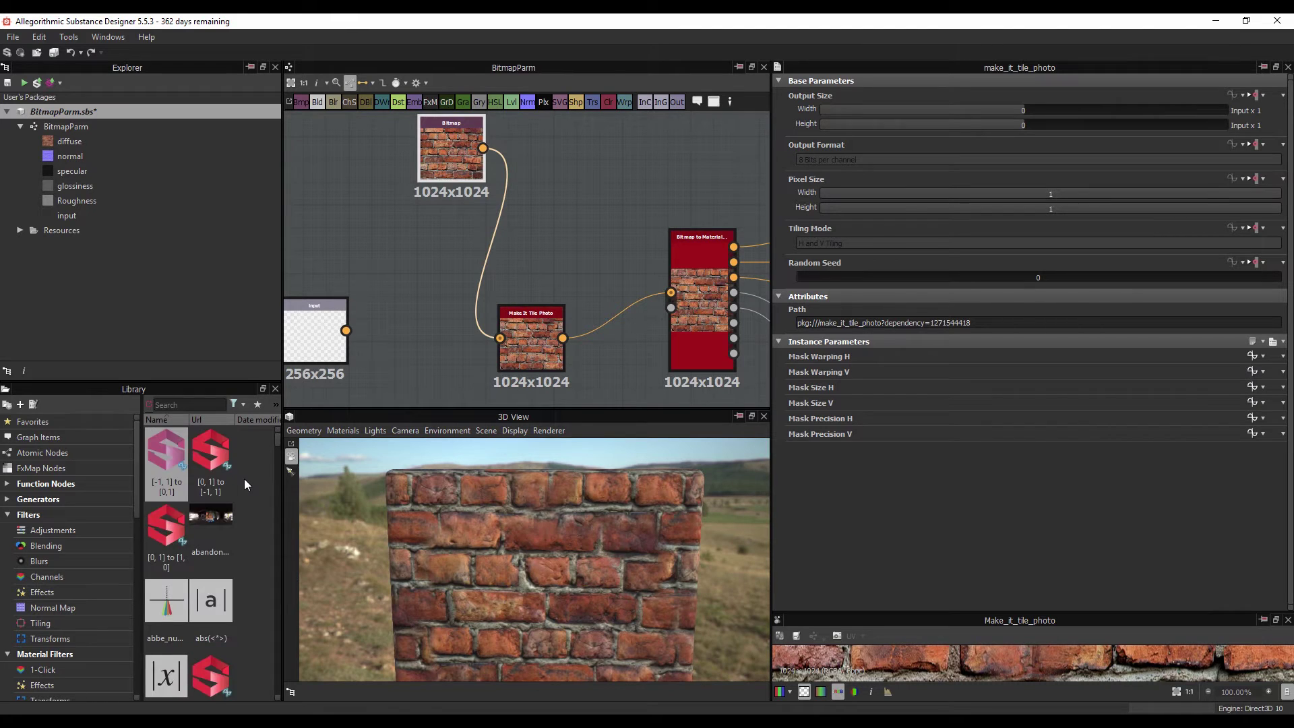
pyautogui.scroll(-10, 242, 479)
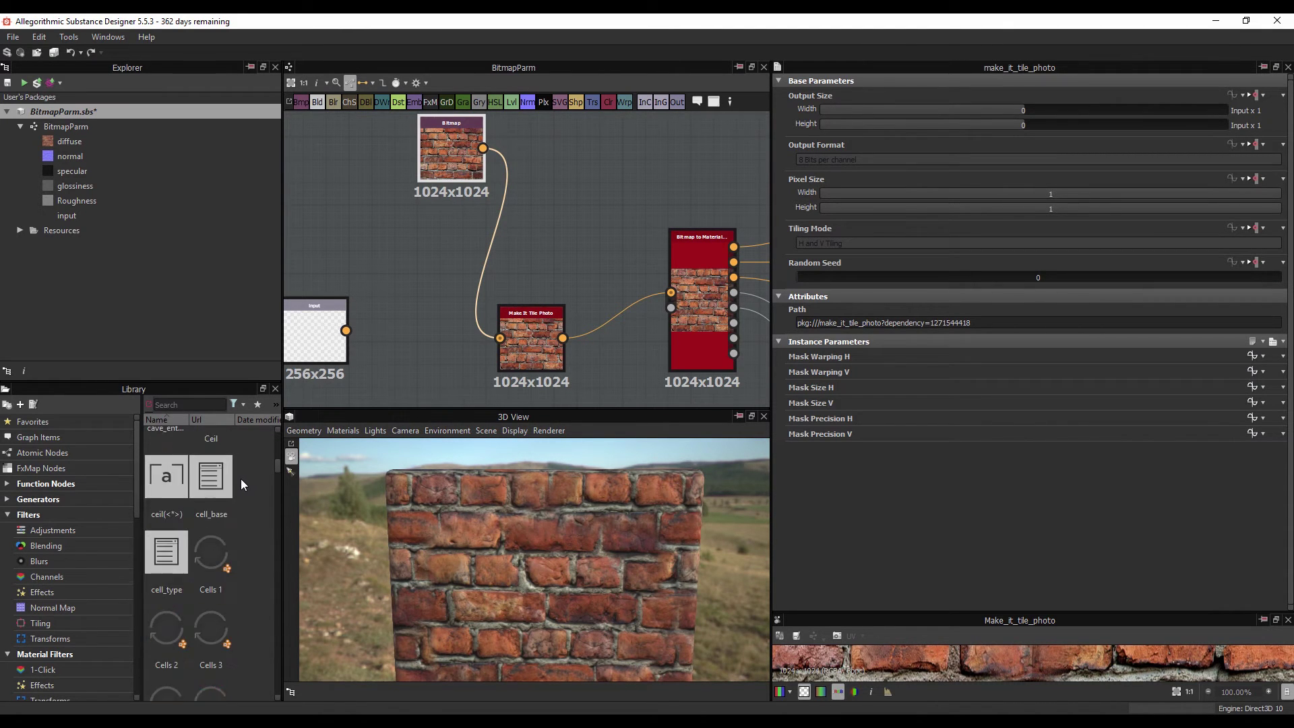
pyautogui.scroll(-10, 240, 477)
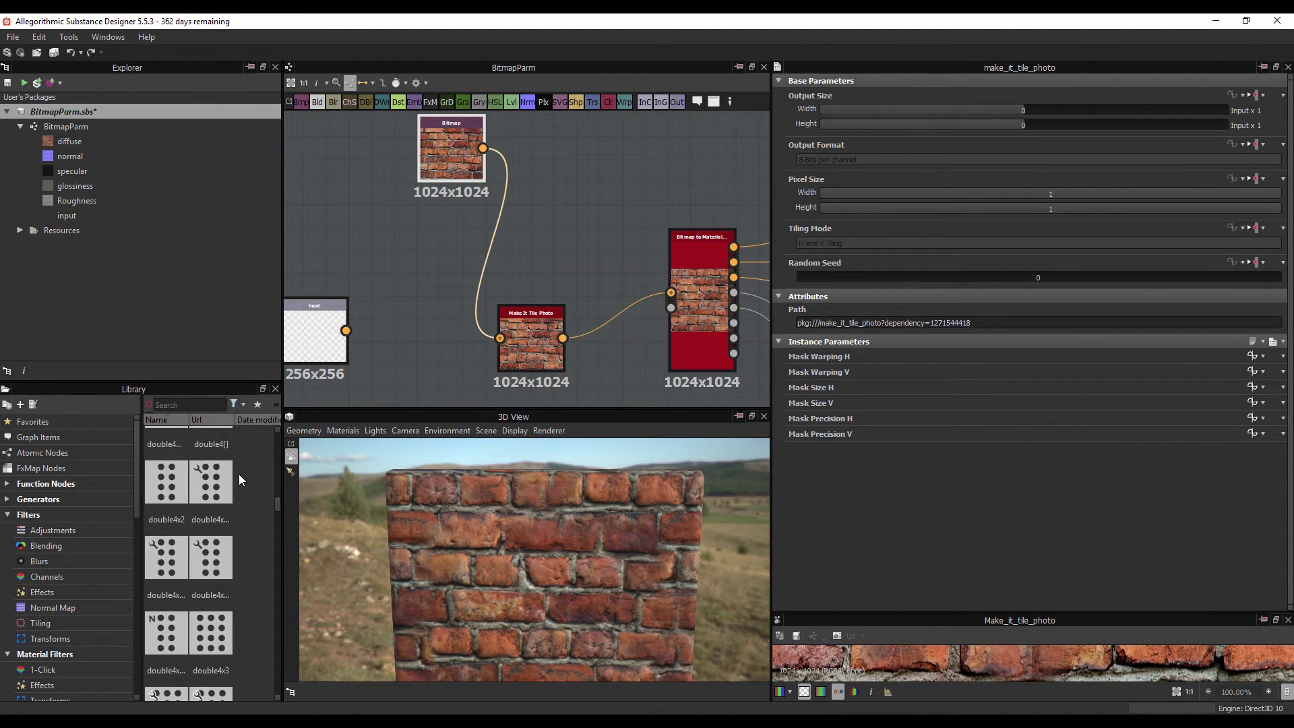
pyautogui.scroll(-3, 240, 474)
pyautogui.moveTo(276, 506); pyautogui.dragTo(268, 428)
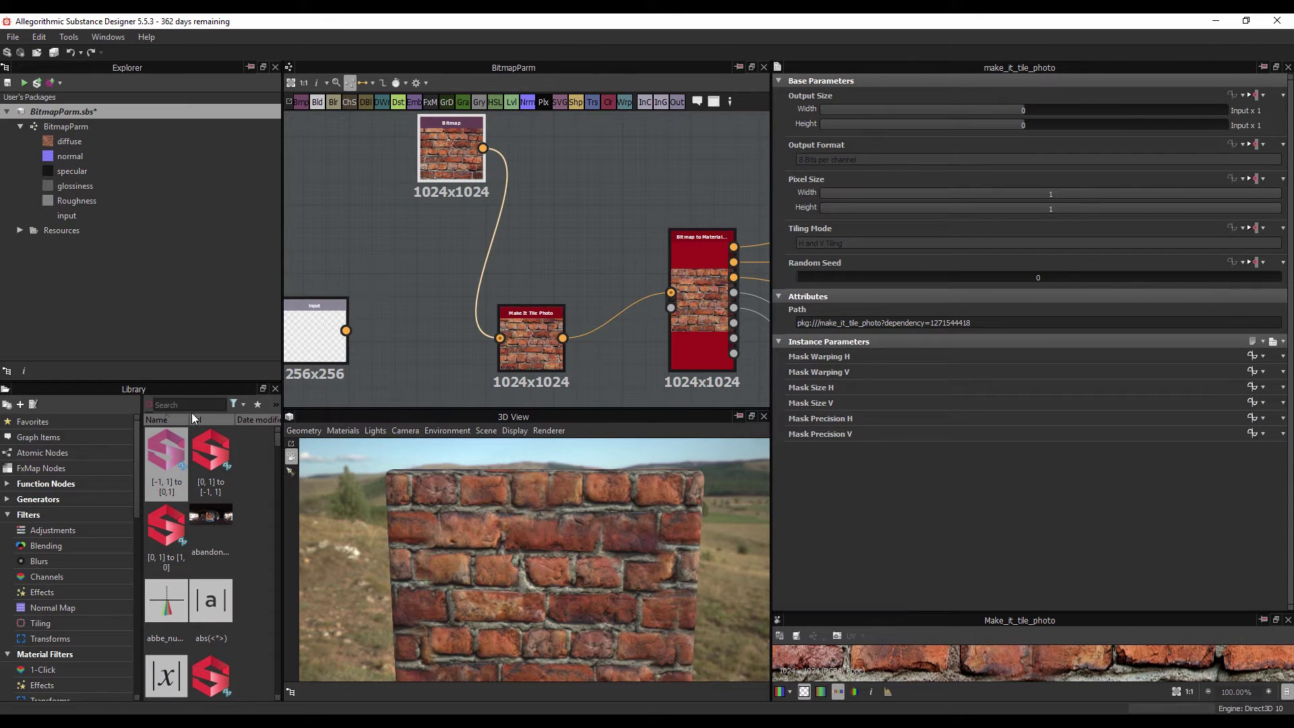
# Step: Select the Bitmap to Material node and review its Channels parameters
pyautogui.scroll(-5, 465, 270)
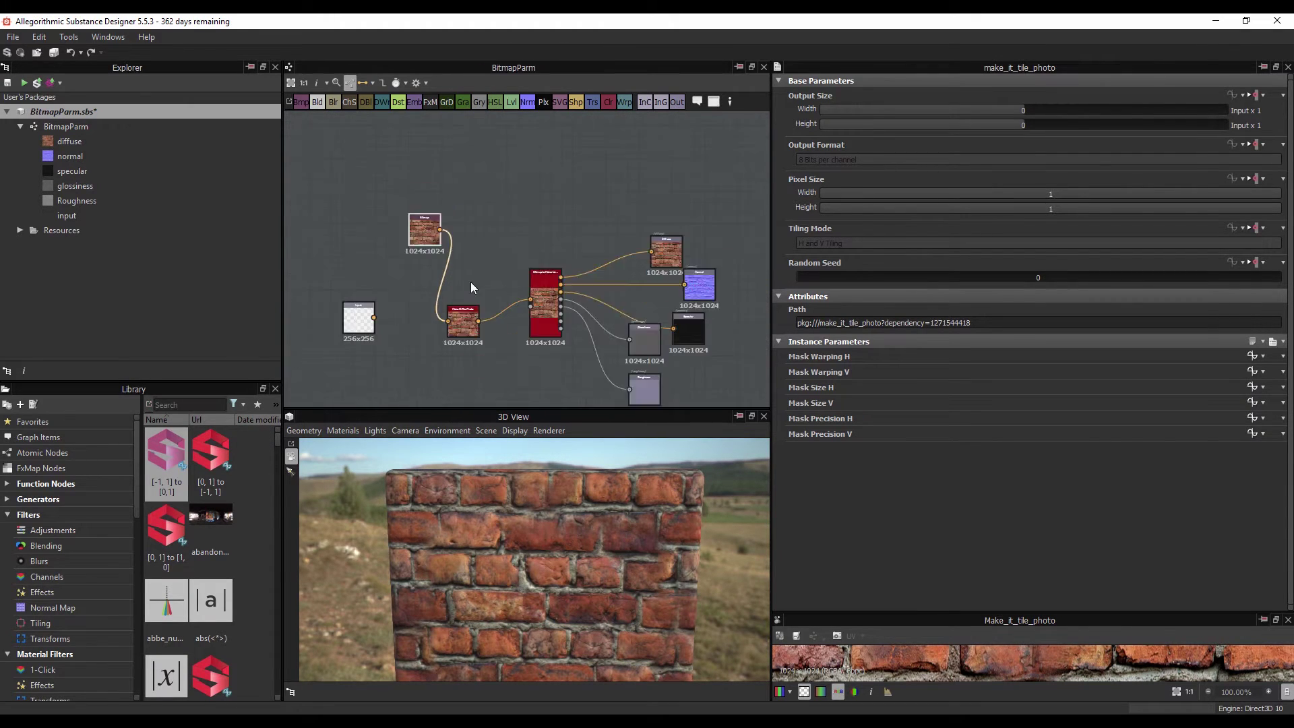
pyautogui.click(529, 289)
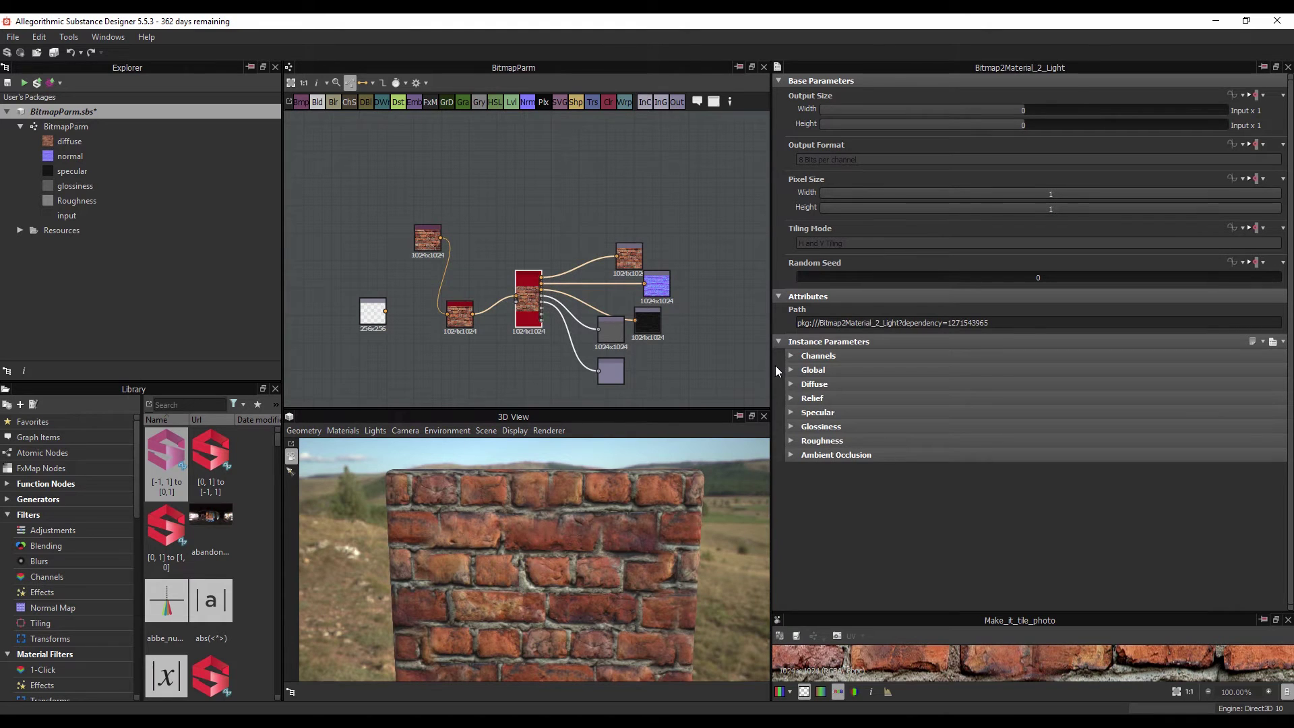
pyautogui.click(792, 356)
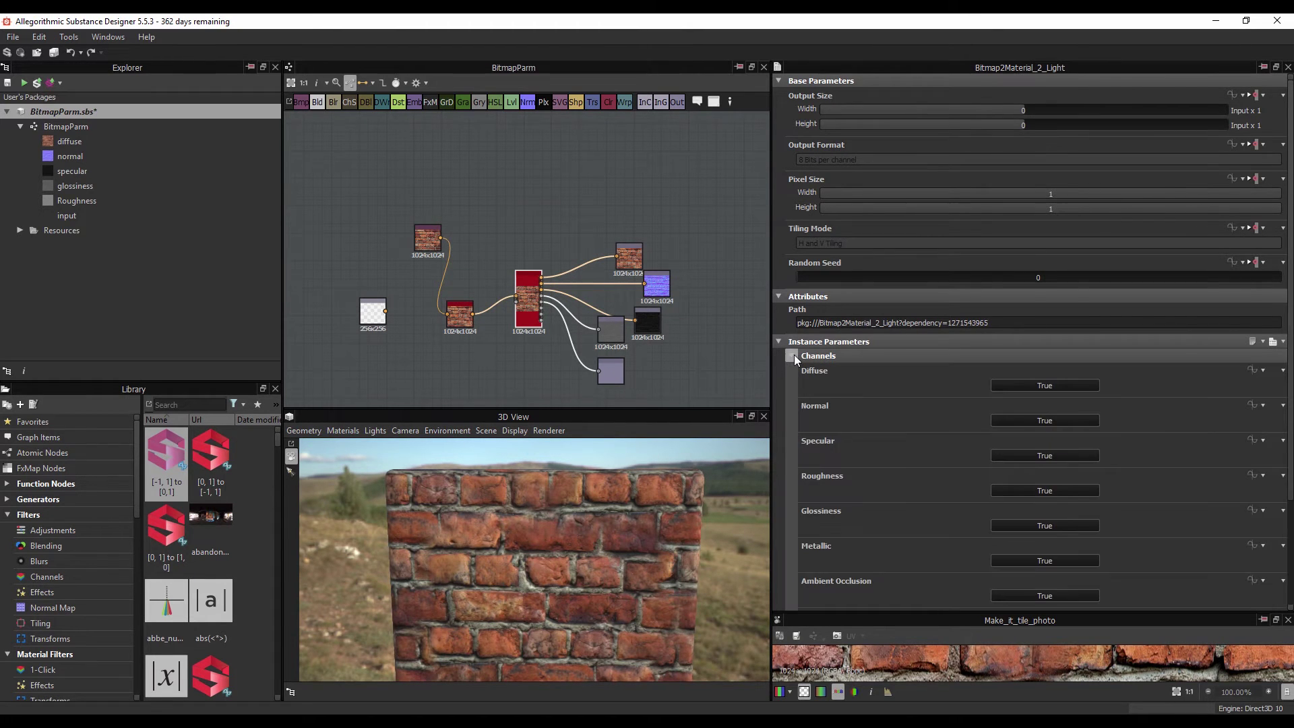
pyautogui.click(792, 355)
# Step: Switch to Substance Player, compare the published BitmapParm's normal and diffuse outputs, and return to Substance Designer
pyautogui.hotkey('alt', 'Tab')
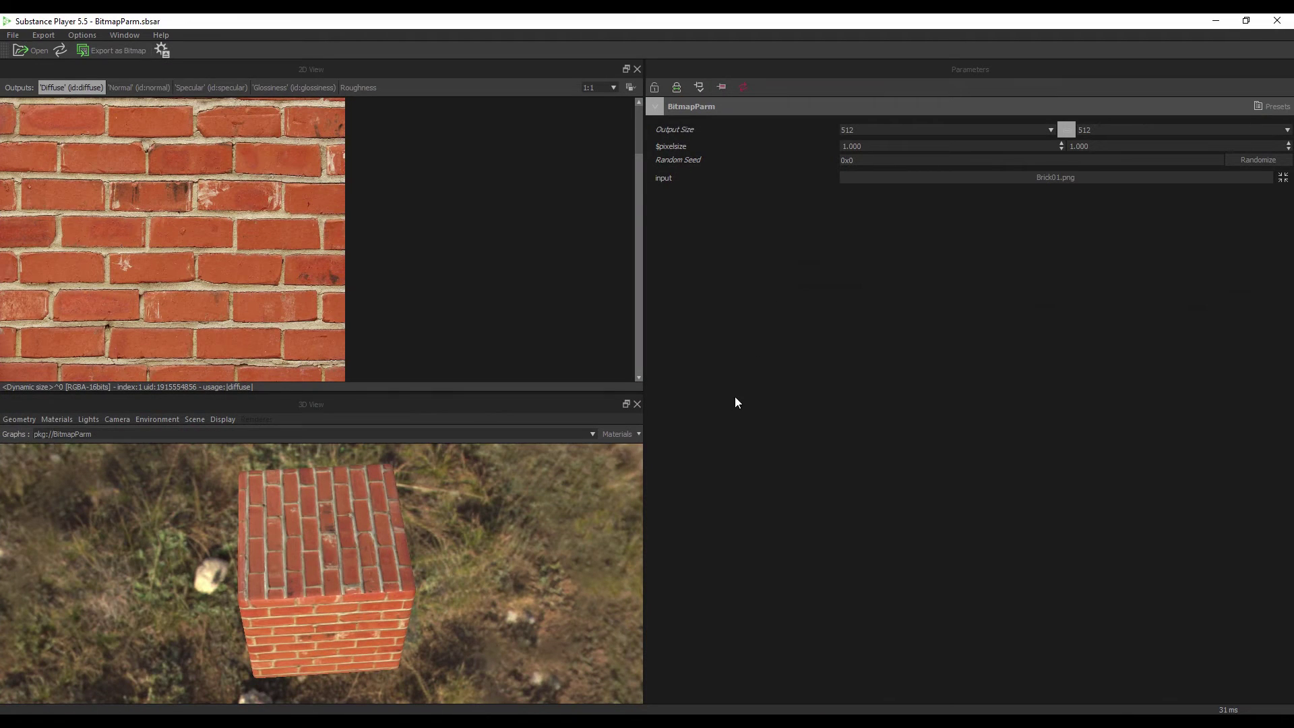
pyautogui.click(135, 88)
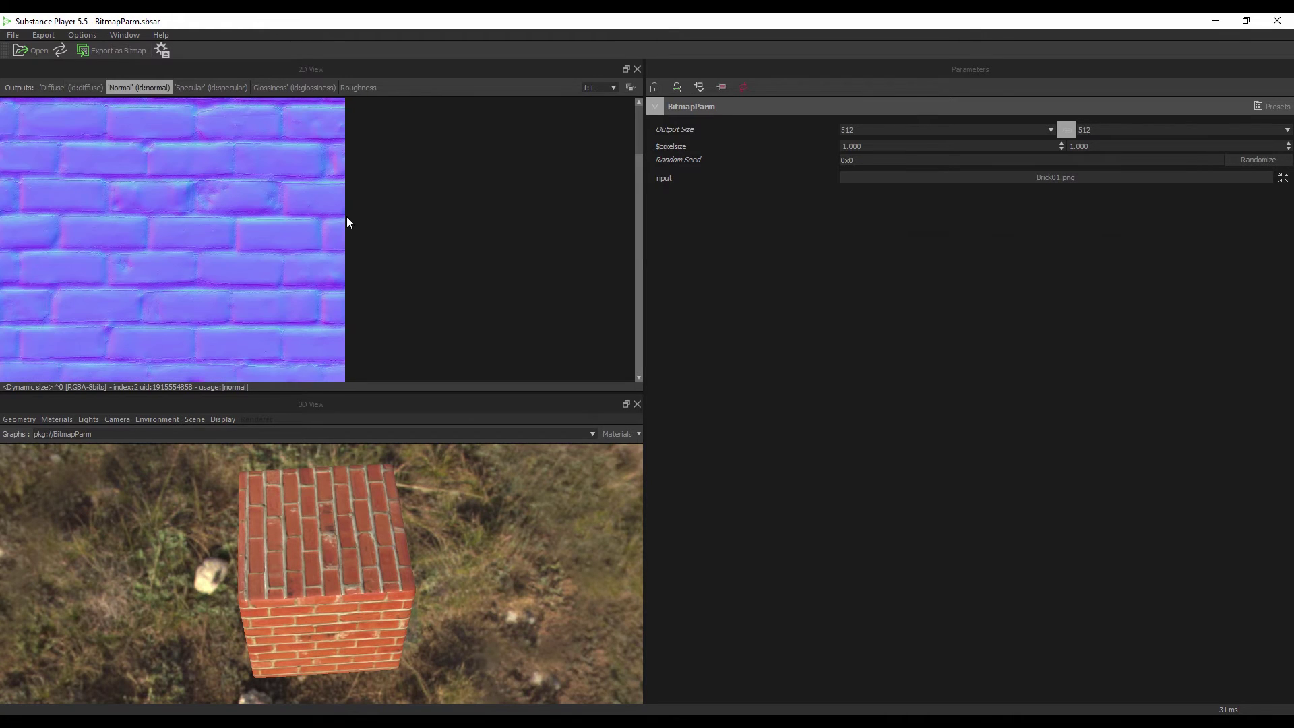
pyautogui.click(70, 88)
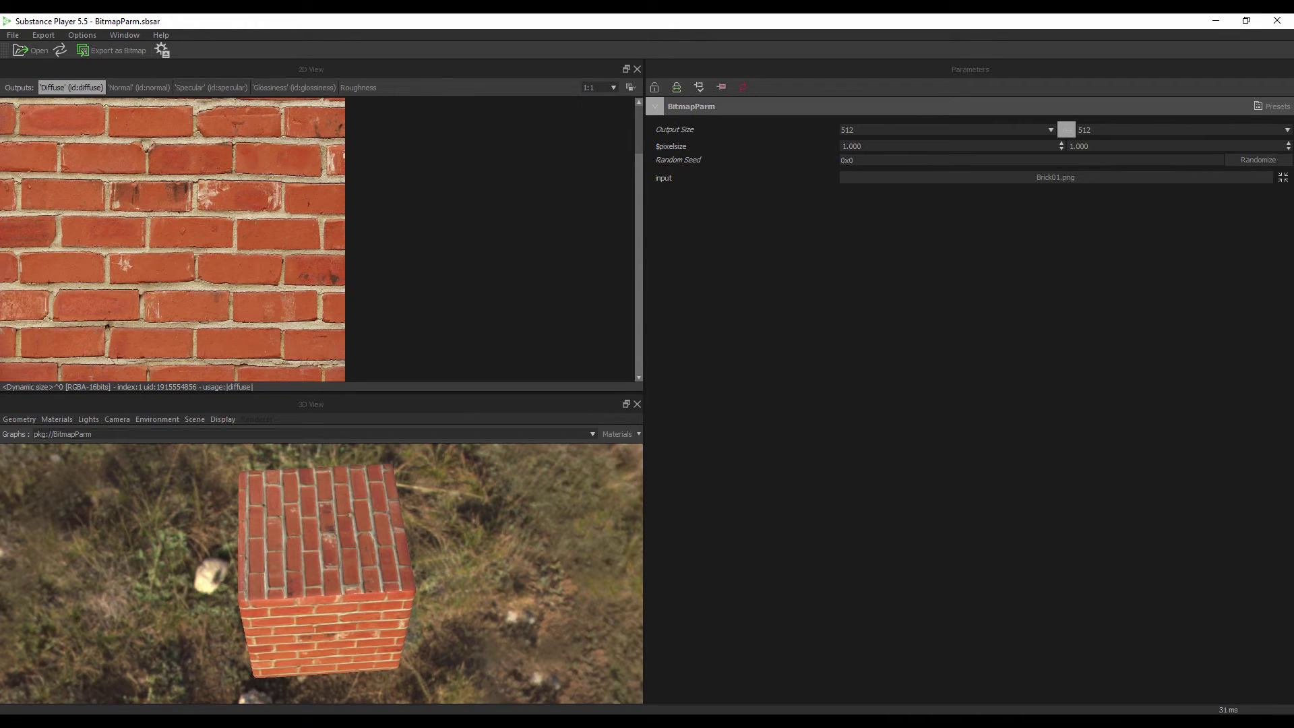
pyautogui.hotkey('alt', 'Tab')
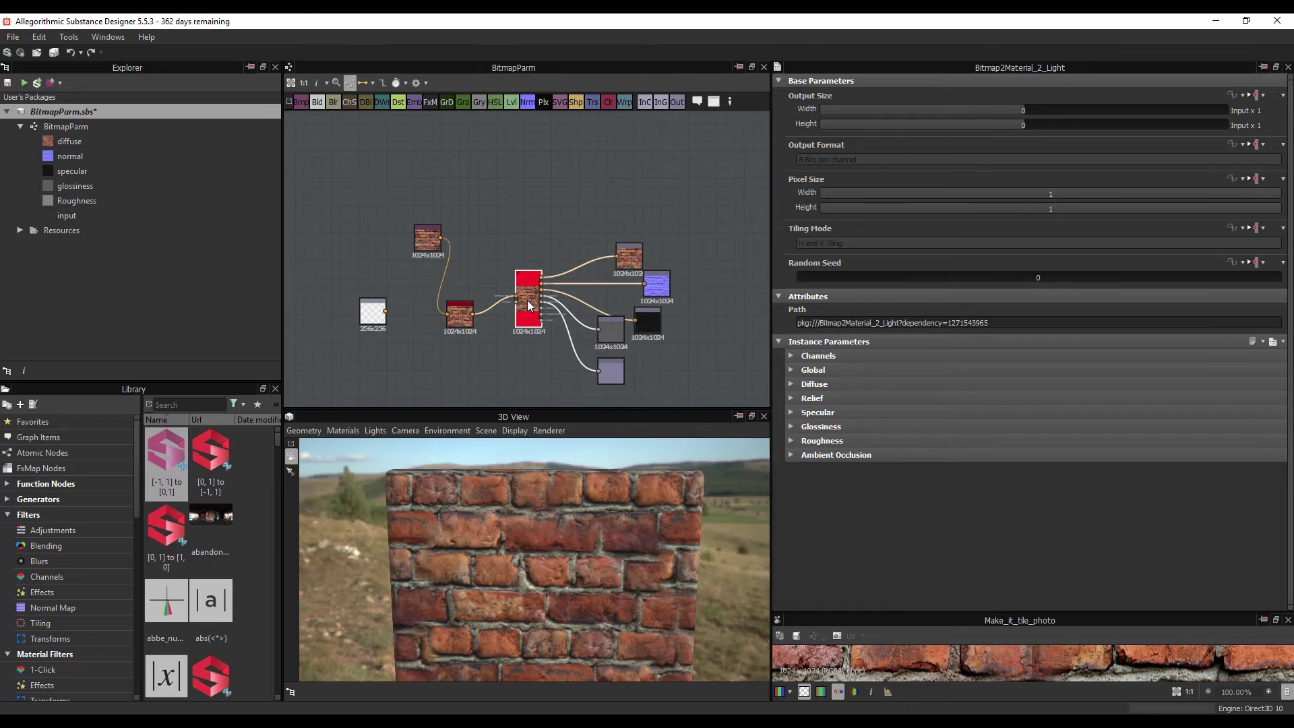
# Step: Expose Bitmap to Material's Channels parameters as graph inputs: Diffuse, Normal, Specular, Roughness, Glossiness, Metallic, Ambient Occlusion and Height
pyautogui.click(1280, 343)
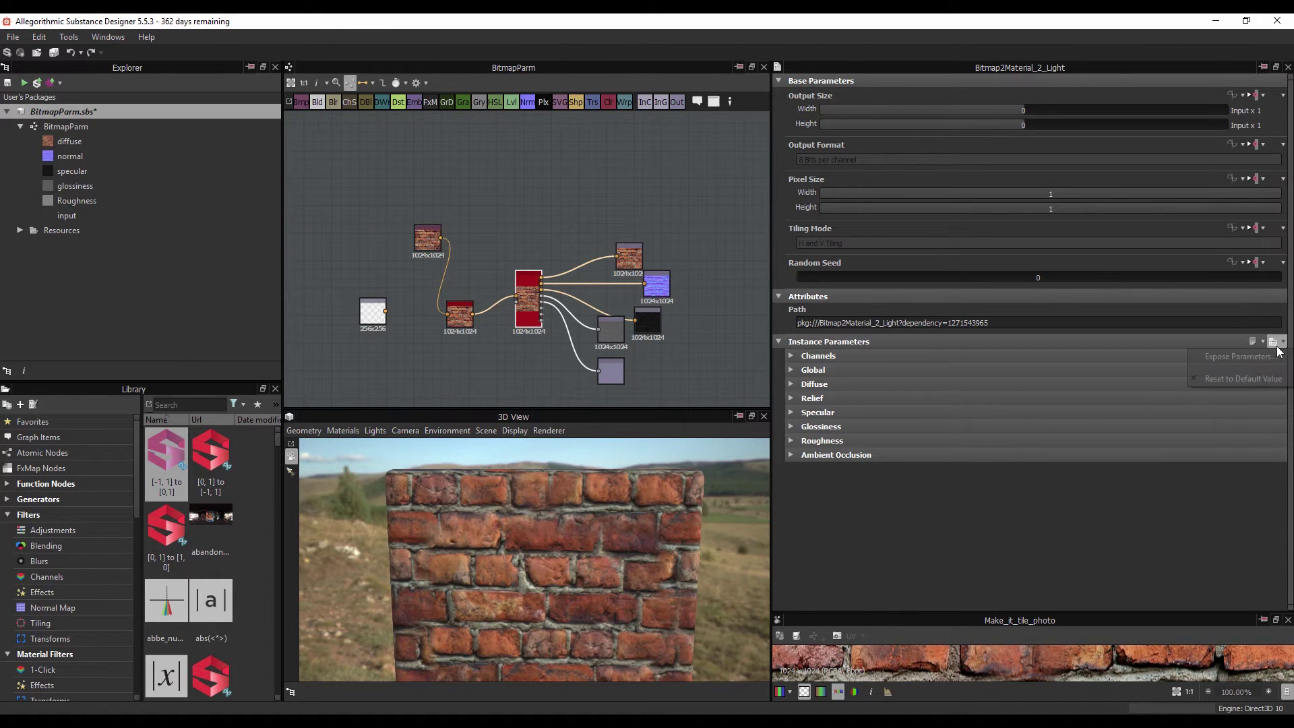
pyautogui.click(1245, 357)
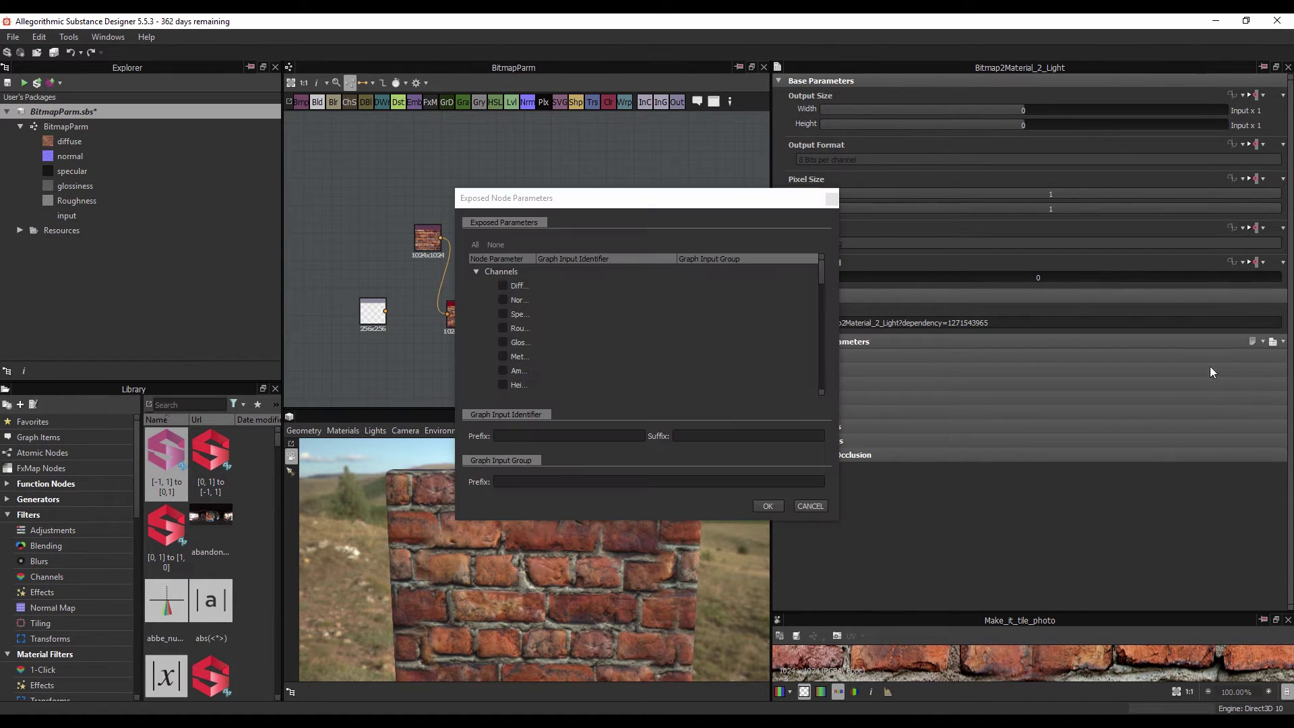
pyautogui.click(502, 286)
pyautogui.click(504, 301)
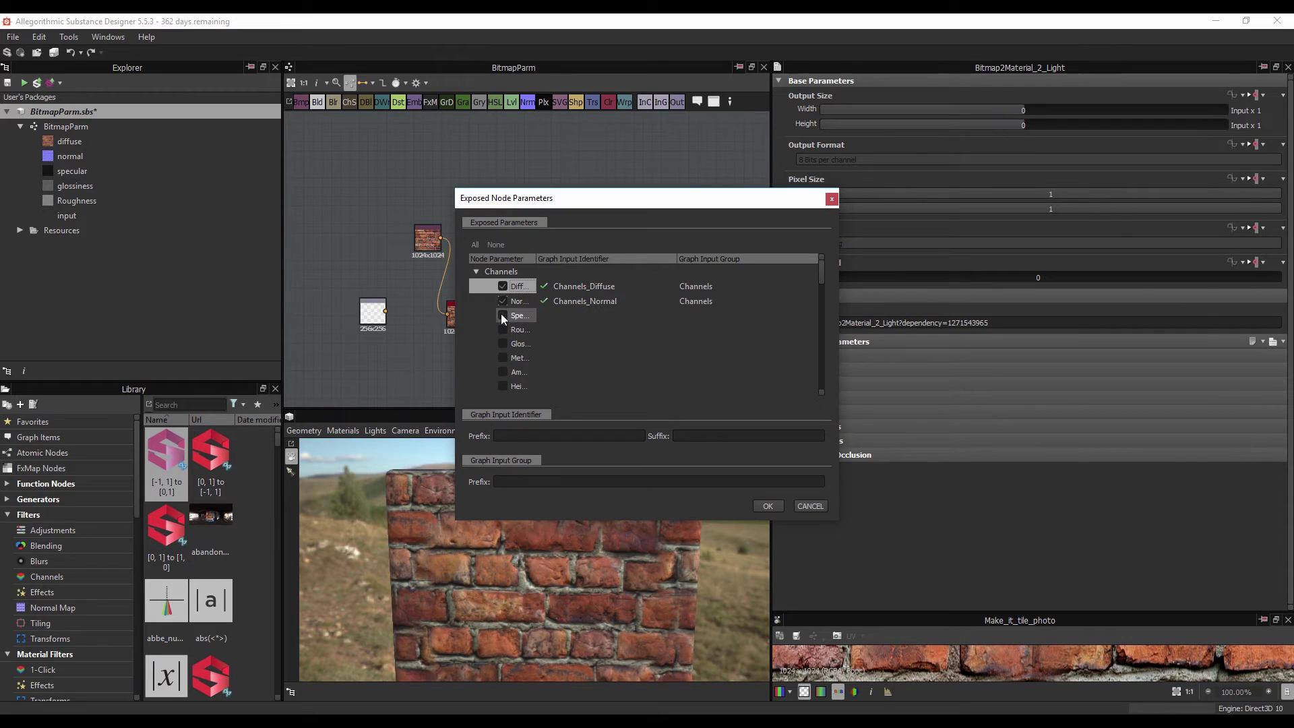
pyautogui.click(502, 316)
pyautogui.click(502, 330)
pyautogui.click(502, 345)
pyautogui.click(502, 359)
pyautogui.click(503, 374)
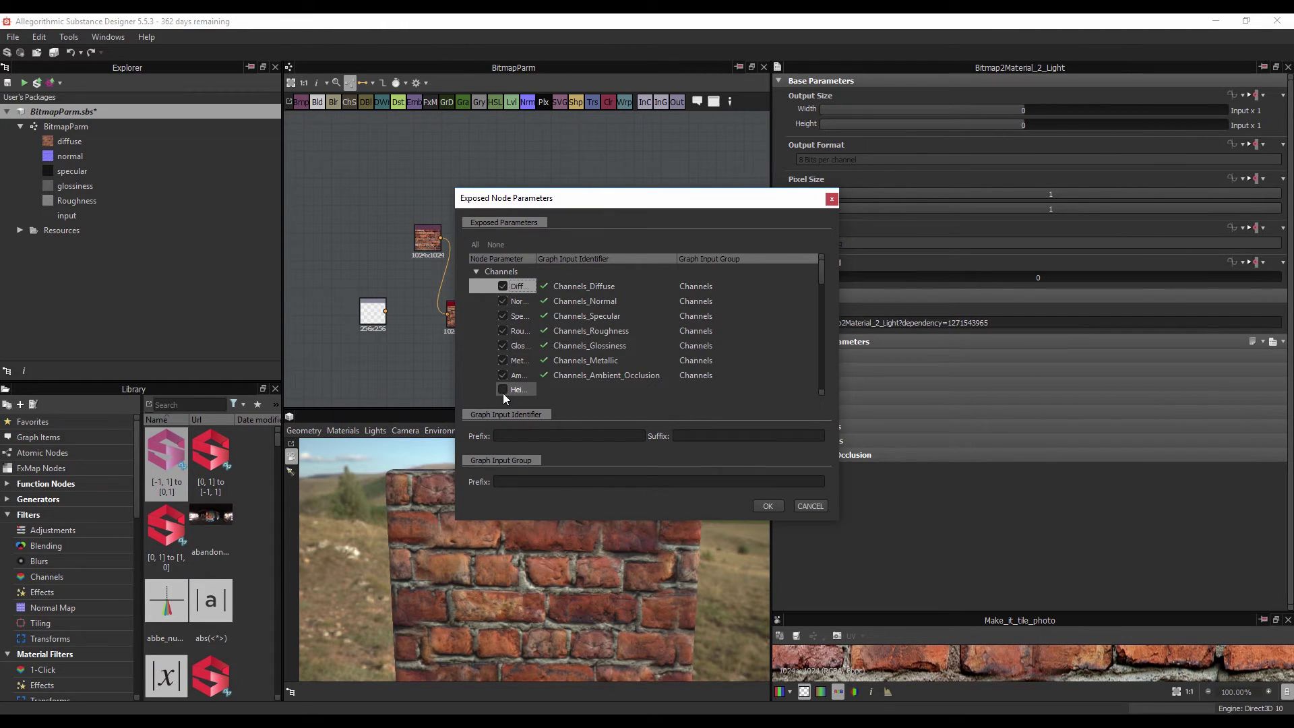
pyautogui.click(502, 389)
pyautogui.click(773, 506)
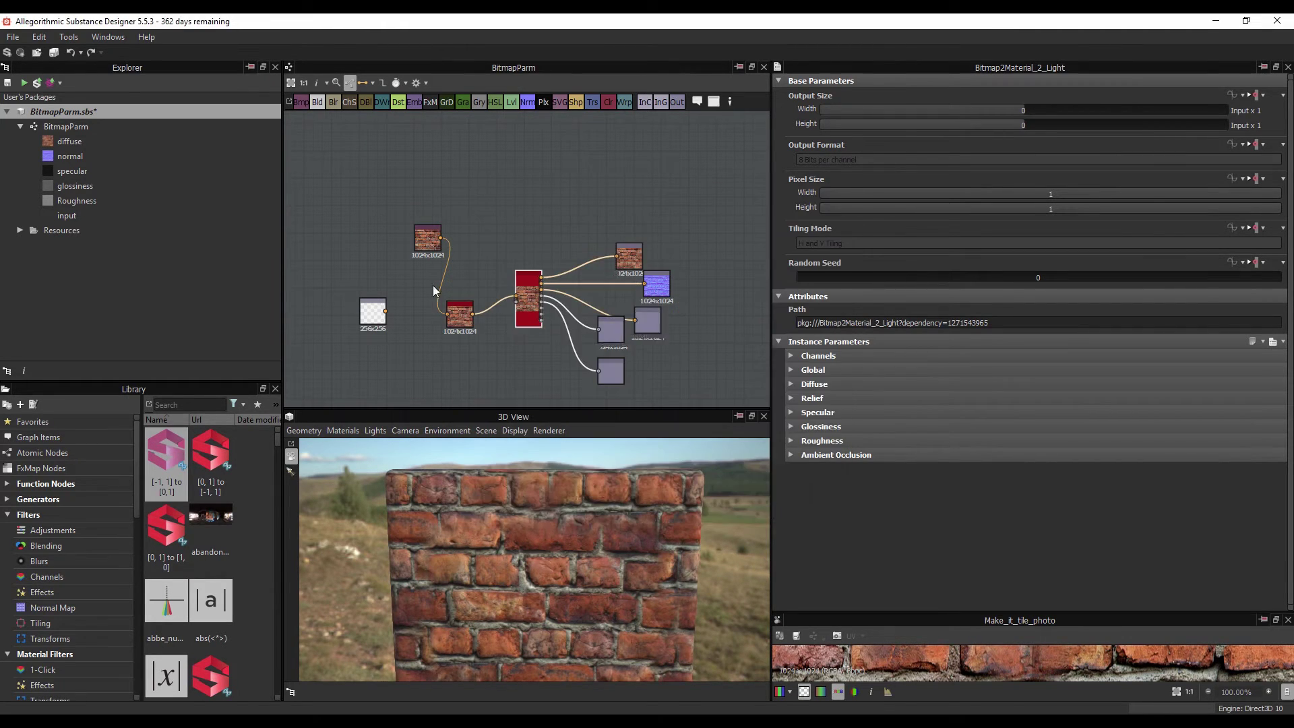
# Step: Republish the package as the BitmapParm .sbsar file, replacing the existing archive and keeping output size, pixel size and random seed exposed
pyautogui.rightClick(63, 112)
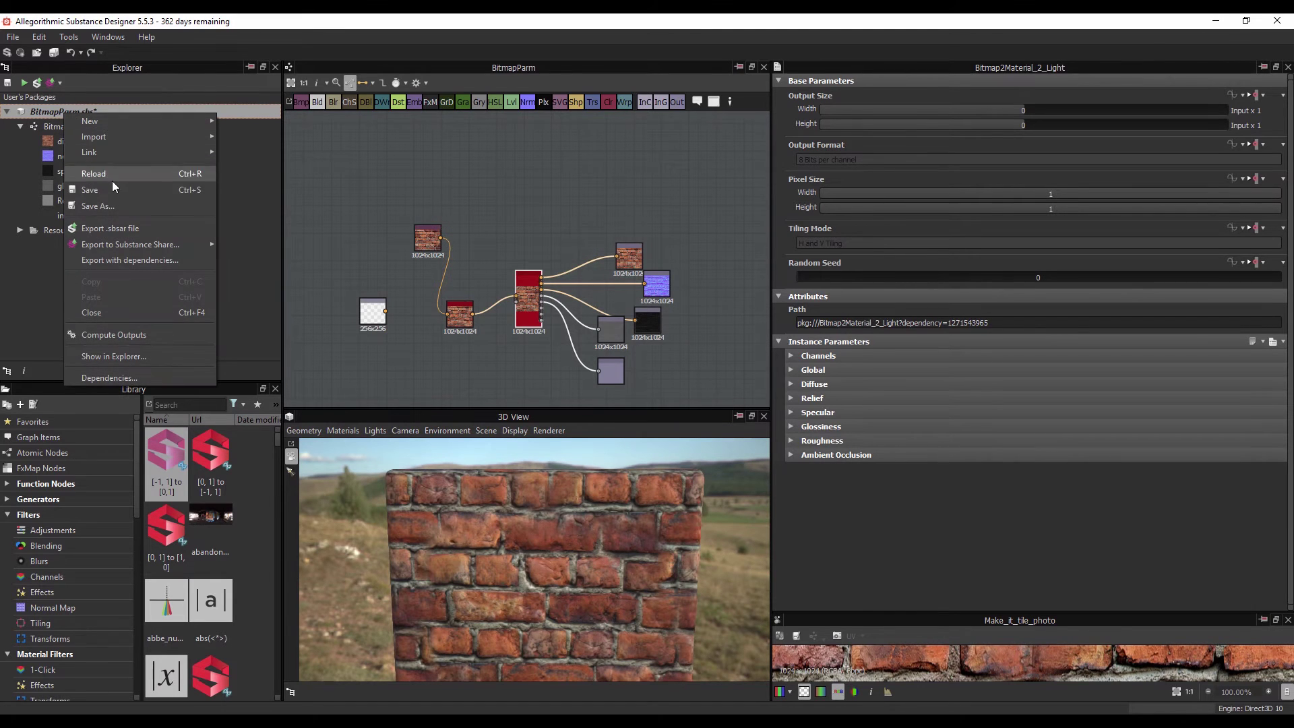
pyautogui.click(116, 227)
pyautogui.click(529, 368)
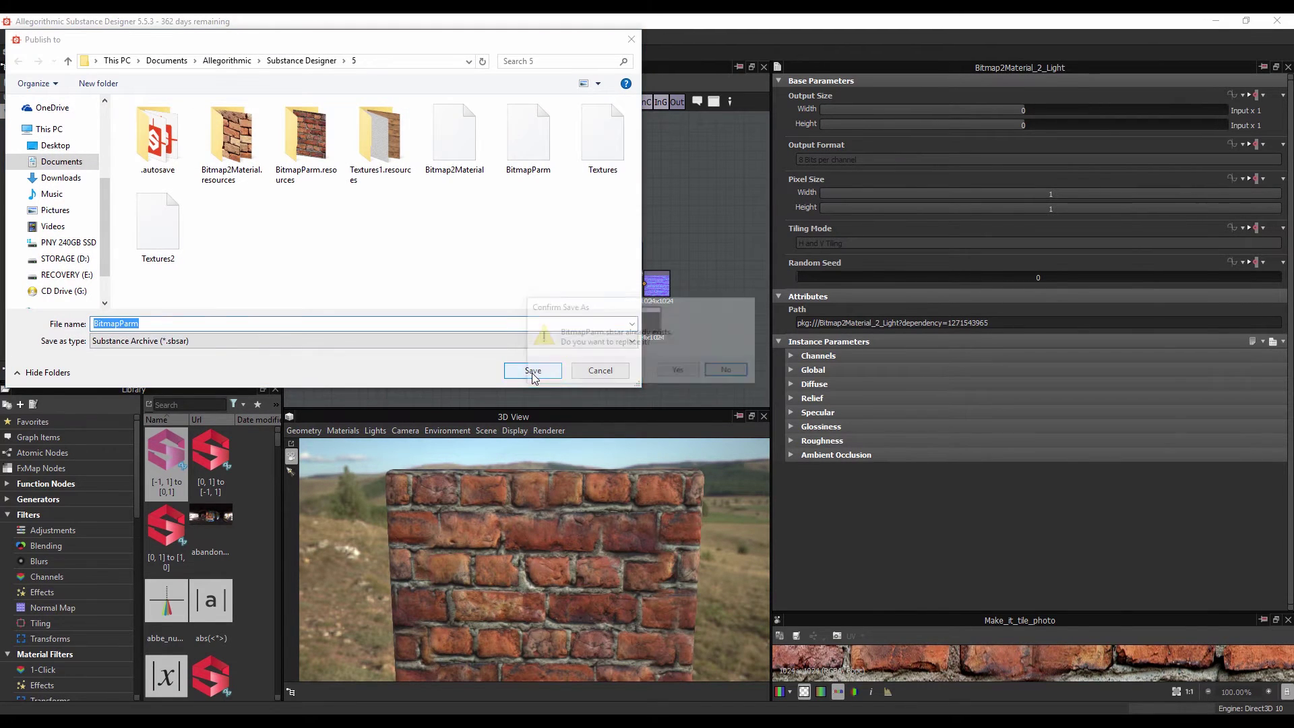
pyautogui.click(677, 371)
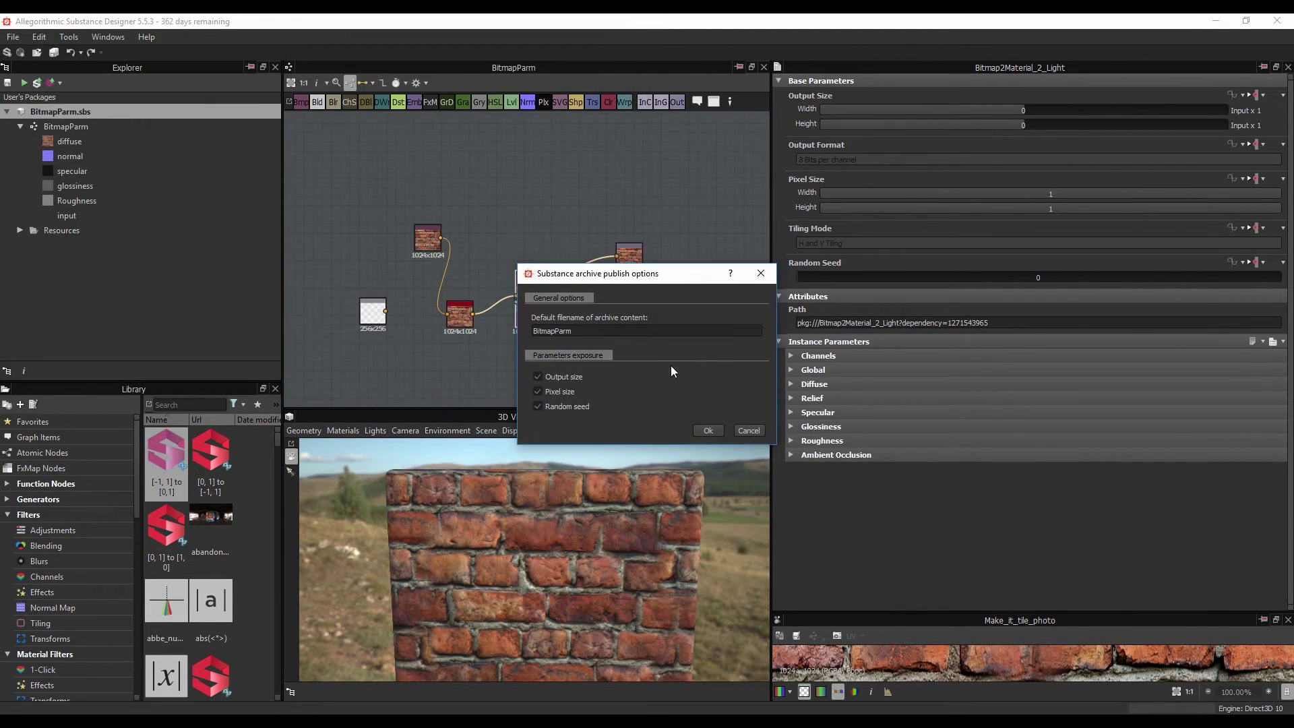
pyautogui.click(707, 430)
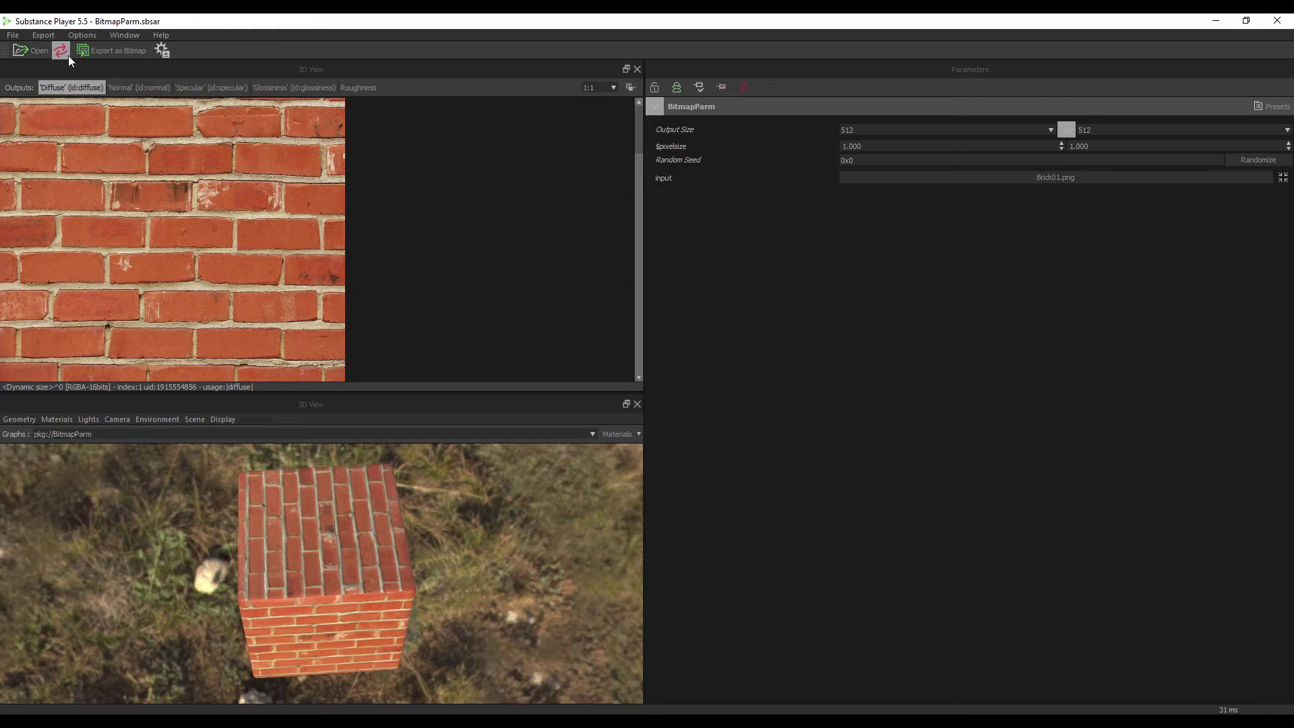
# Step: Open the BitmapParm substance again in Substance Player and inspect its diffuse output
pyautogui.click(22, 50)
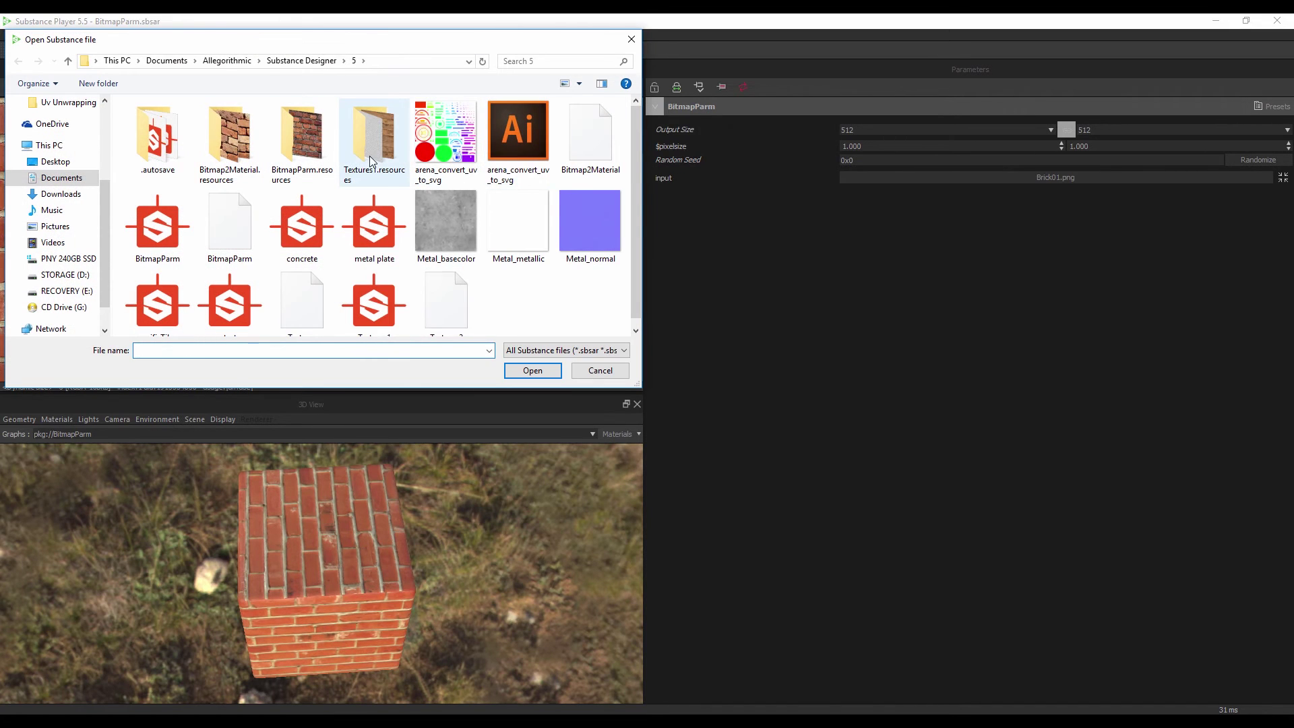
pyautogui.doubleClick(235, 240)
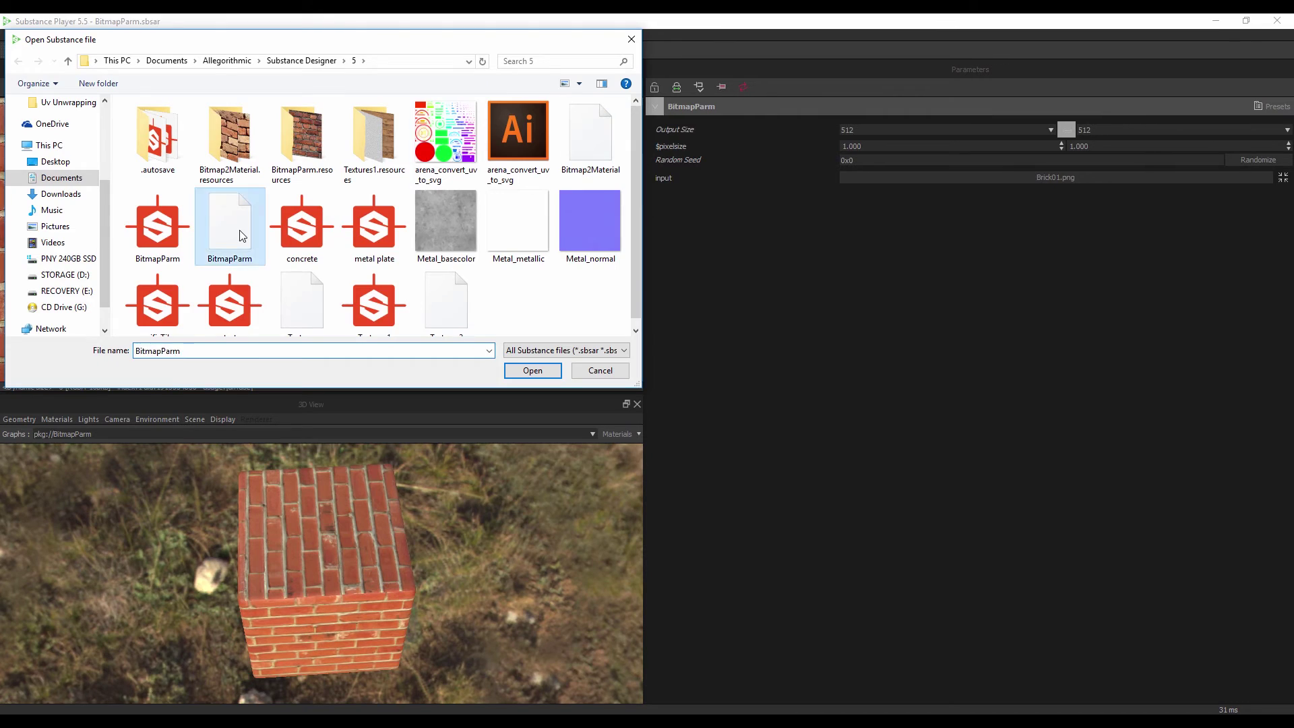
pyautogui.scroll(-1, 409, 230)
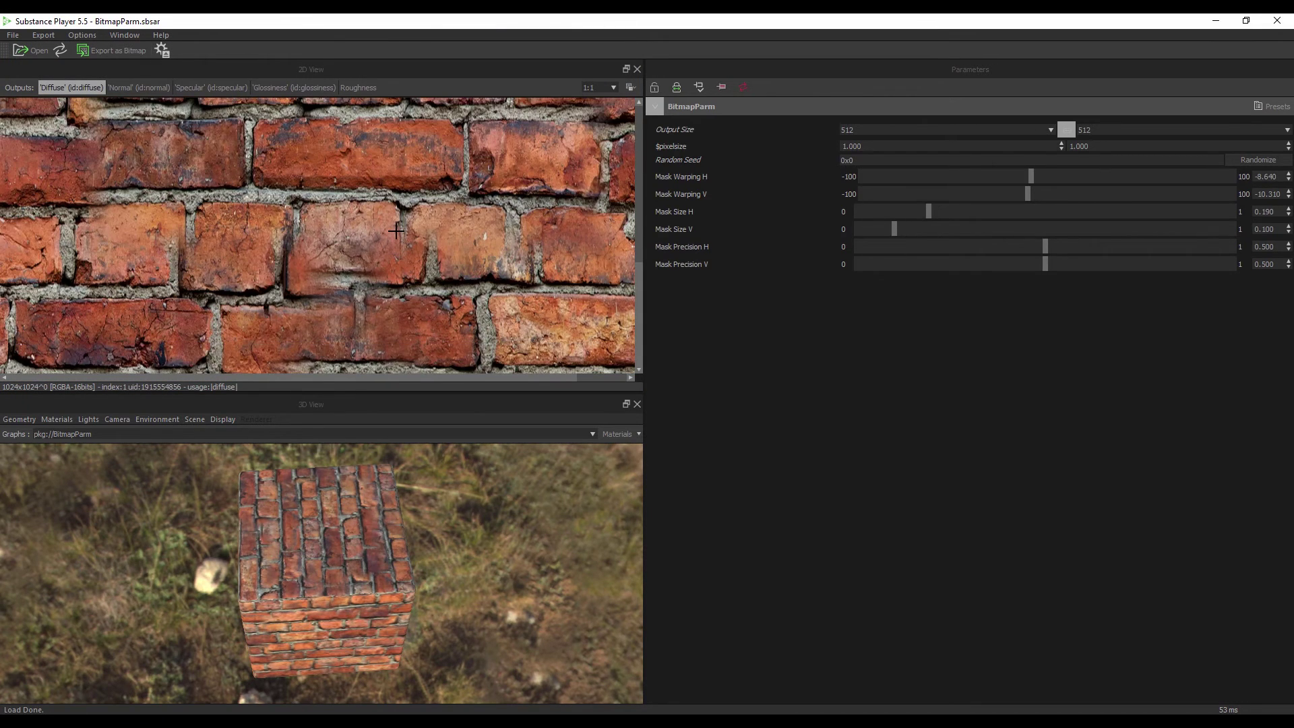
pyautogui.hotkey('ctrl', '-')
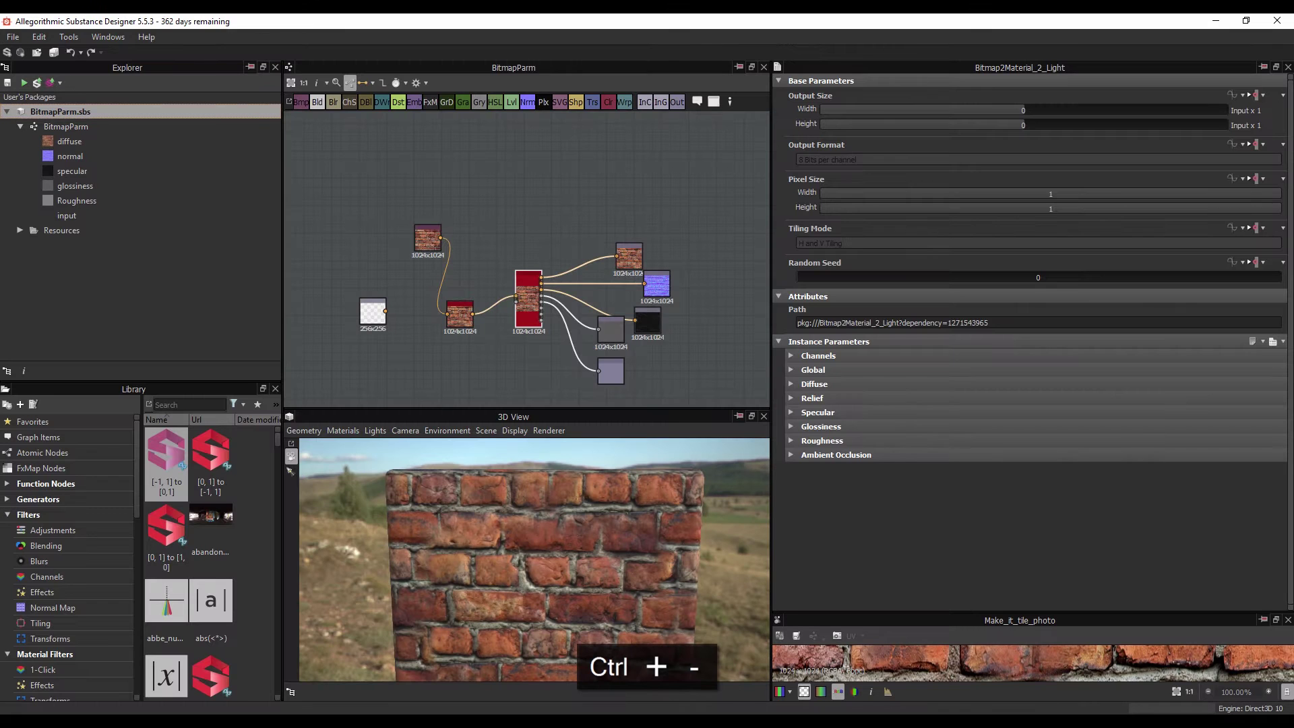
# Step: Connect the input node to the Make It Tile Photo node in place of the brick bitmap
pyautogui.scroll(3, 472, 334)
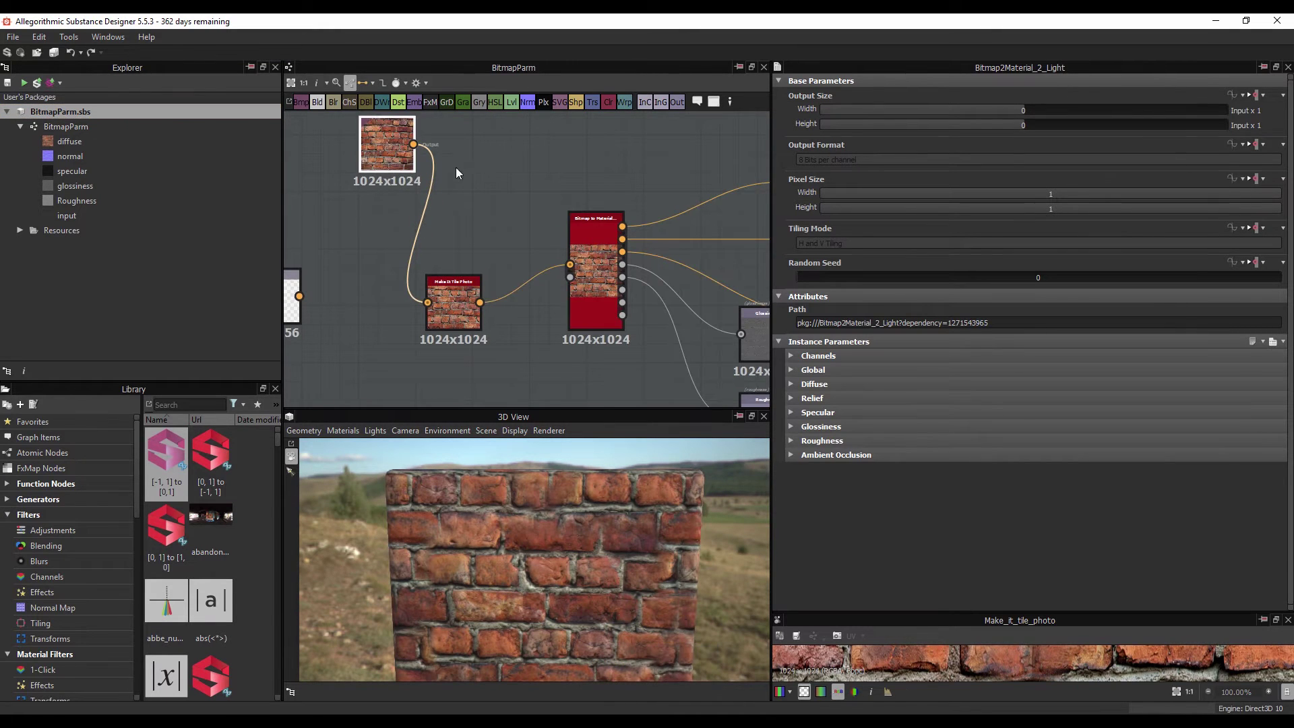
pyautogui.click(397, 165)
pyautogui.click(451, 211)
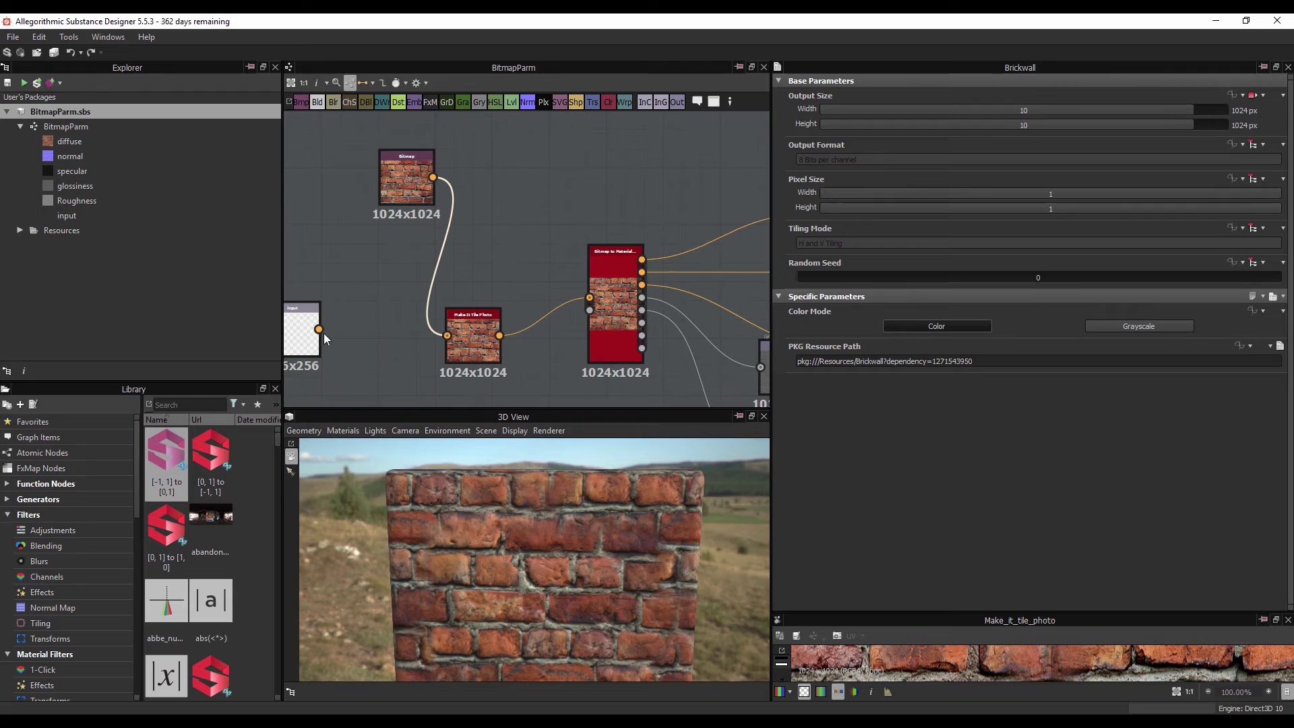
pyautogui.moveTo(319, 329); pyautogui.dragTo(447, 335)
pyautogui.scroll(-1, 404, 325)
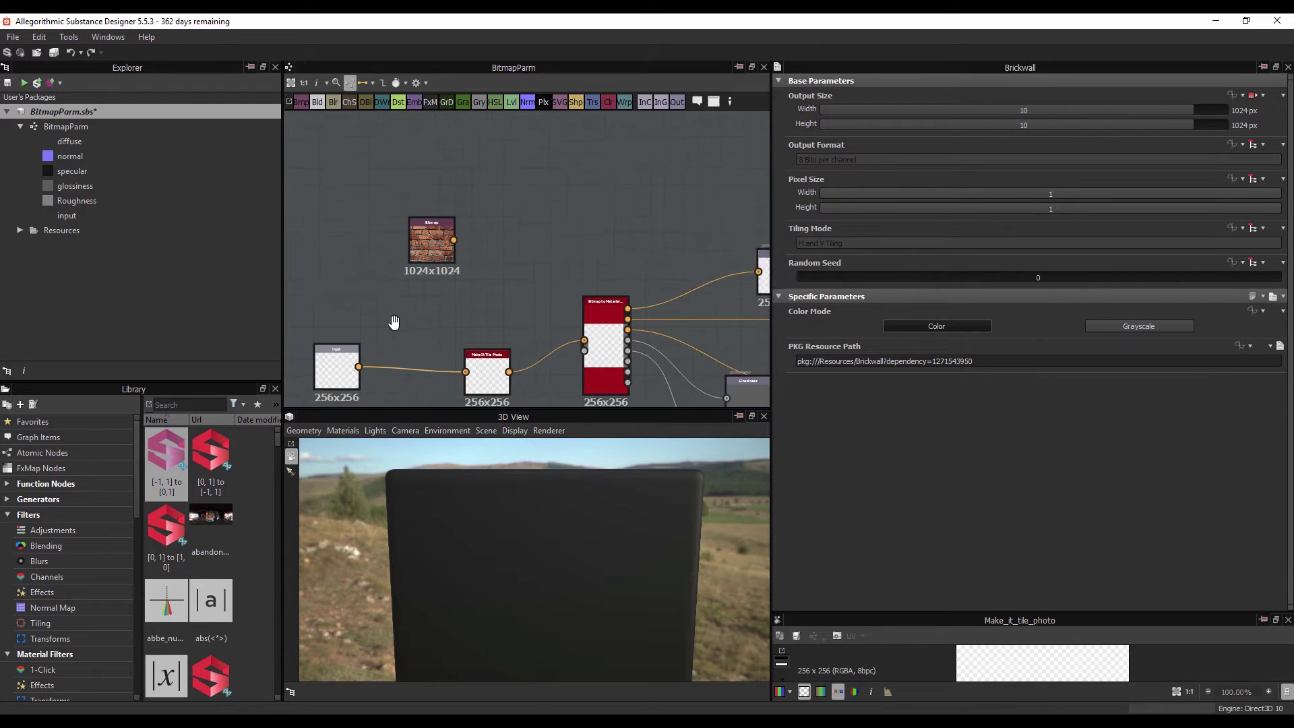
pyautogui.click(350, 322)
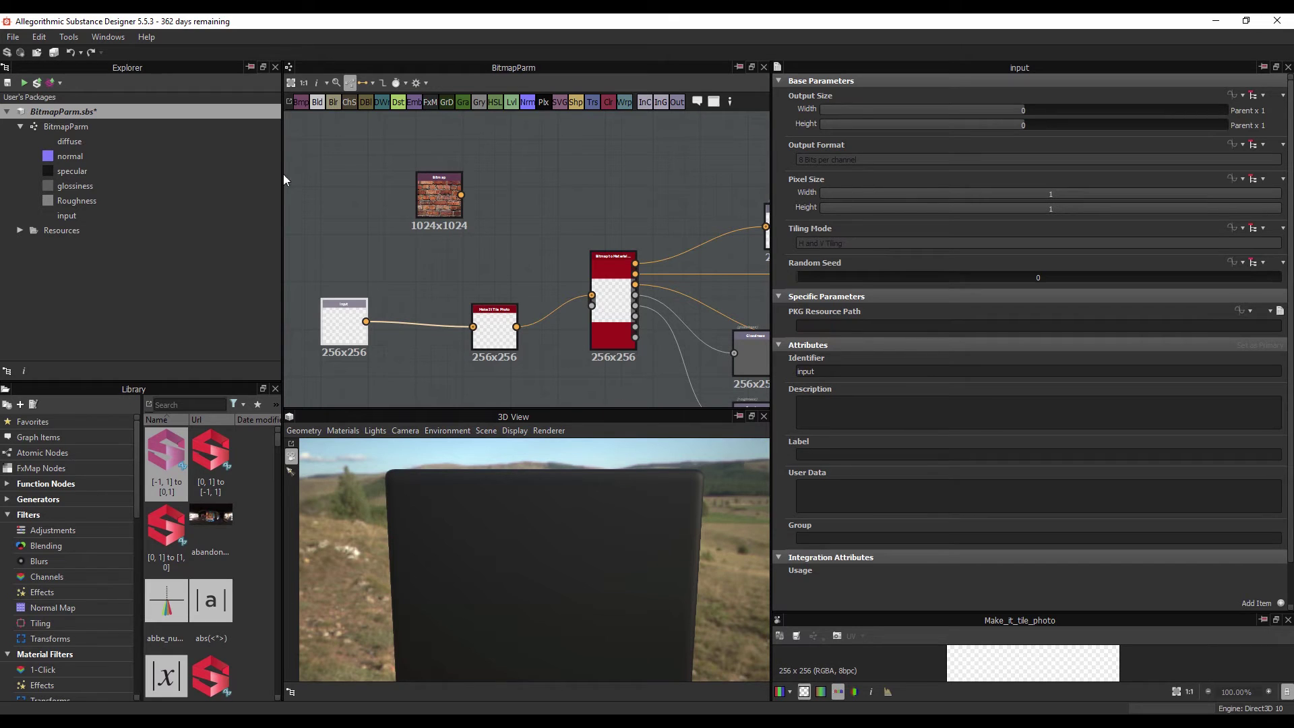
# Step: Republish the package as BitmapParm.sbsar over the existing archive, with output size, pixel size and random seed exposed
pyautogui.rightClick(45, 112)
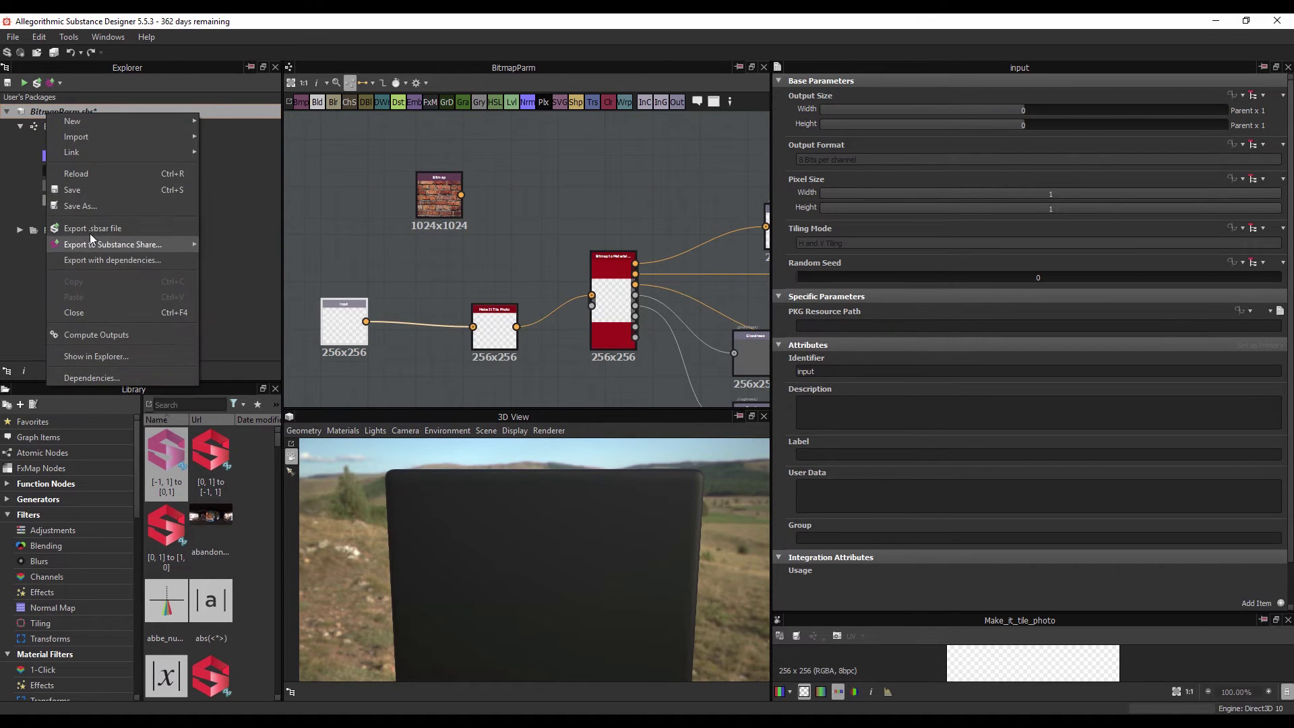
pyautogui.click(90, 233)
pyautogui.click(551, 373)
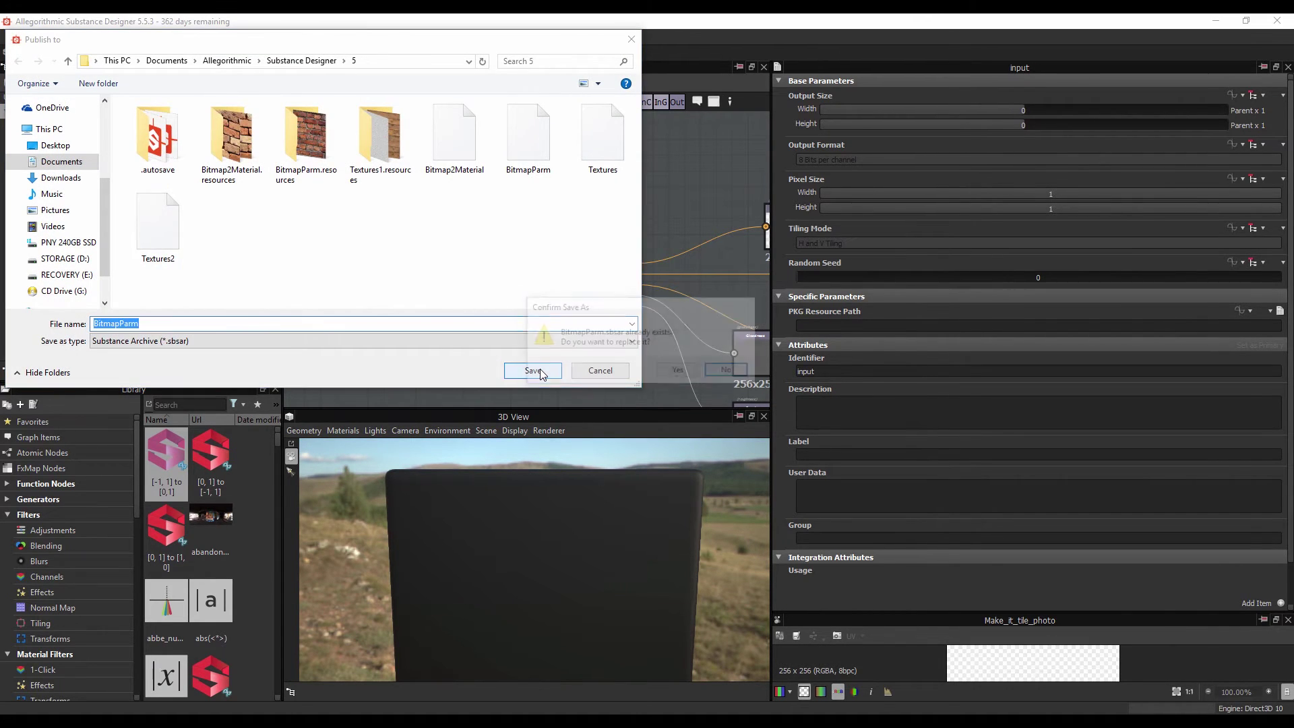
pyautogui.click(677, 377)
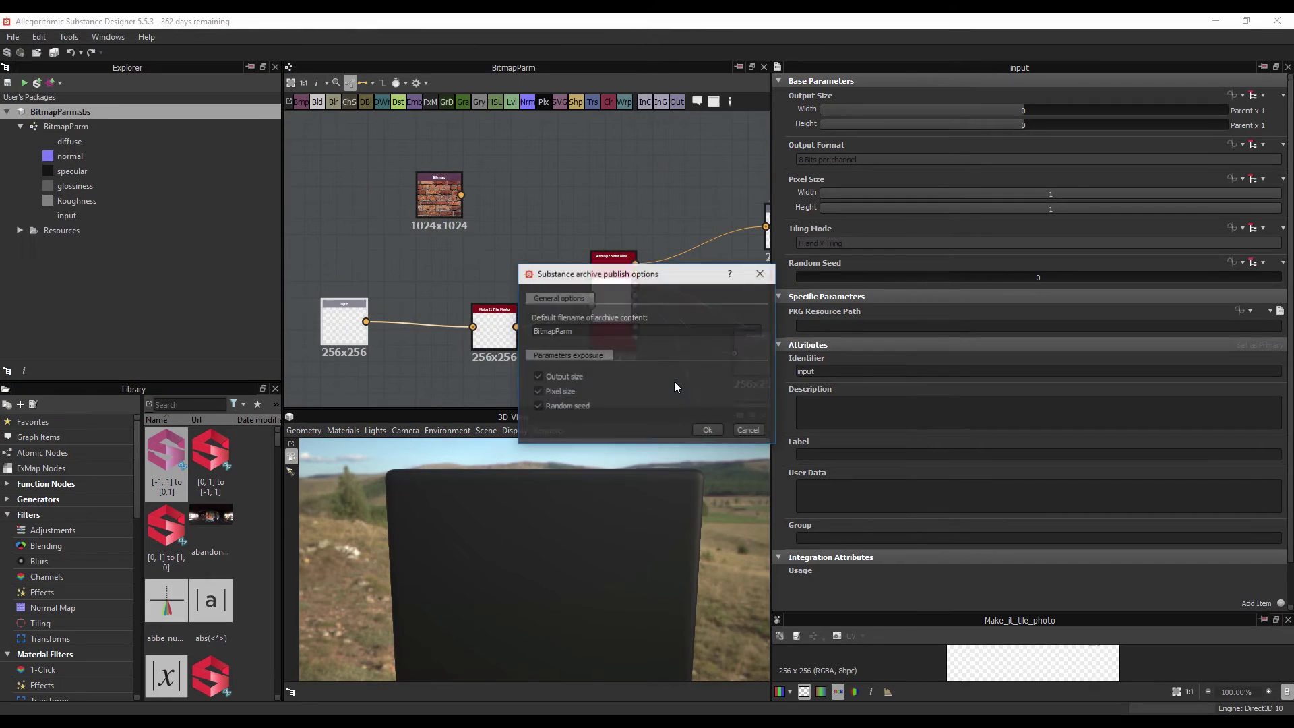
pyautogui.click(705, 429)
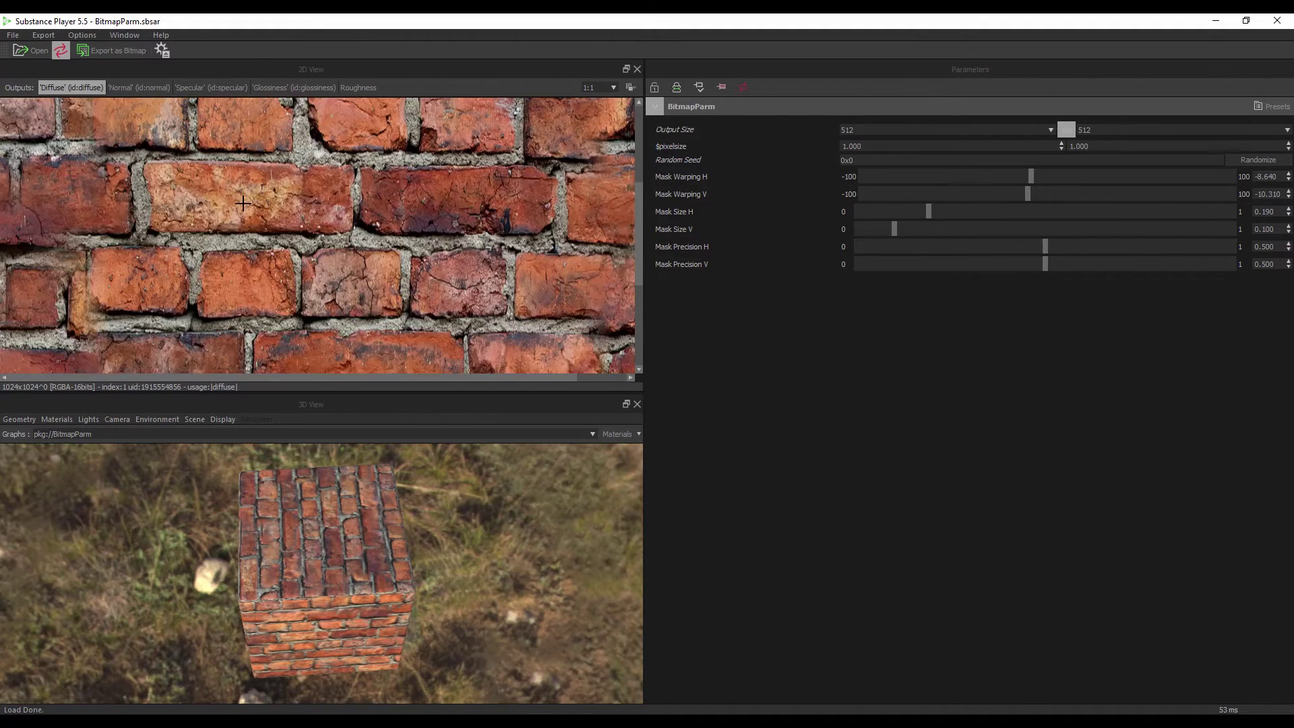
# Step: Switch to Substance Player and try to load the Brick01 image from the desktop
pyautogui.doubleClick(839, 20)
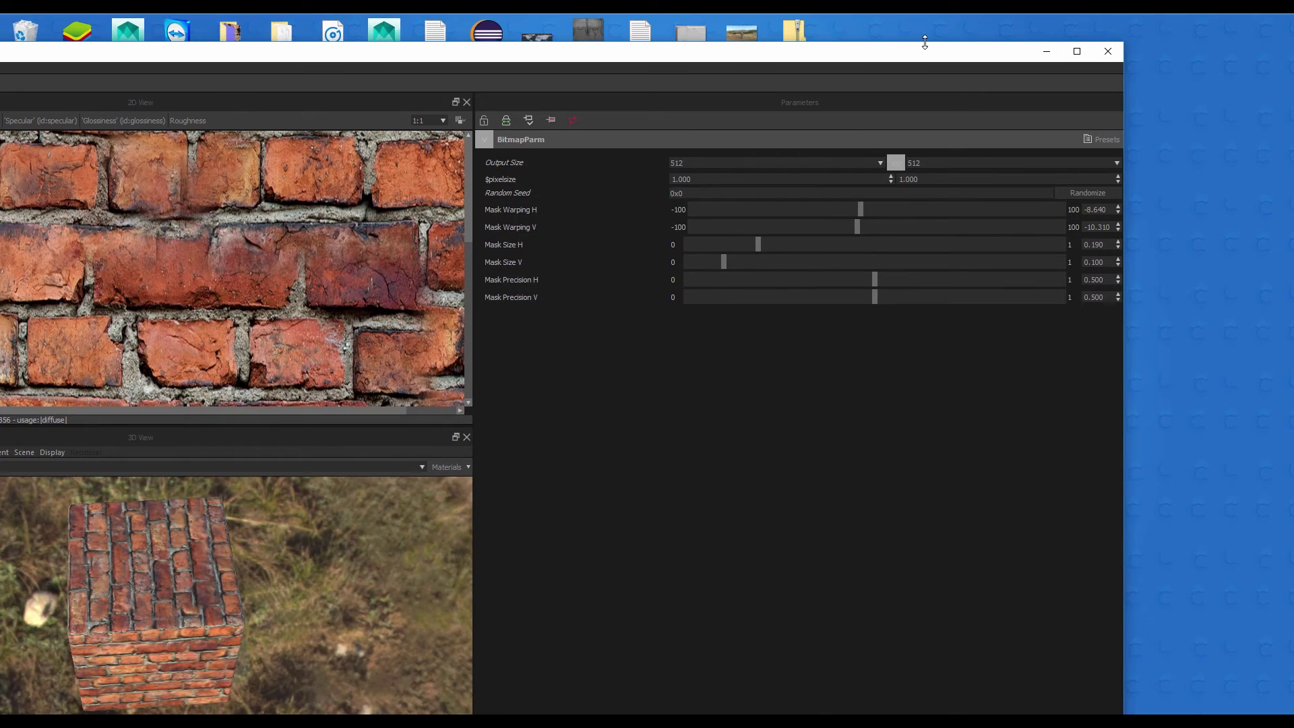
pyautogui.moveTo(924, 44); pyautogui.dragTo(814, 26)
pyautogui.moveTo(1103, 252); pyautogui.dragTo(121, 206)
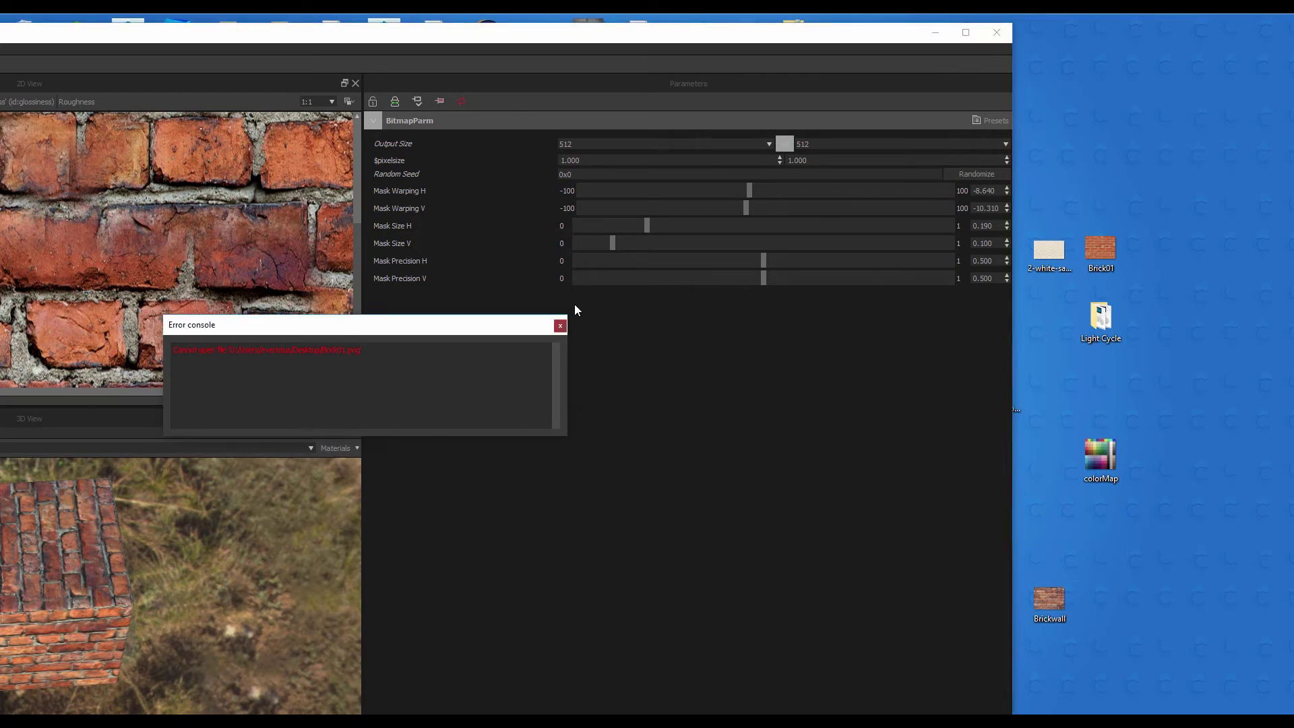
pyautogui.click(560, 325)
pyautogui.doubleClick(736, 34)
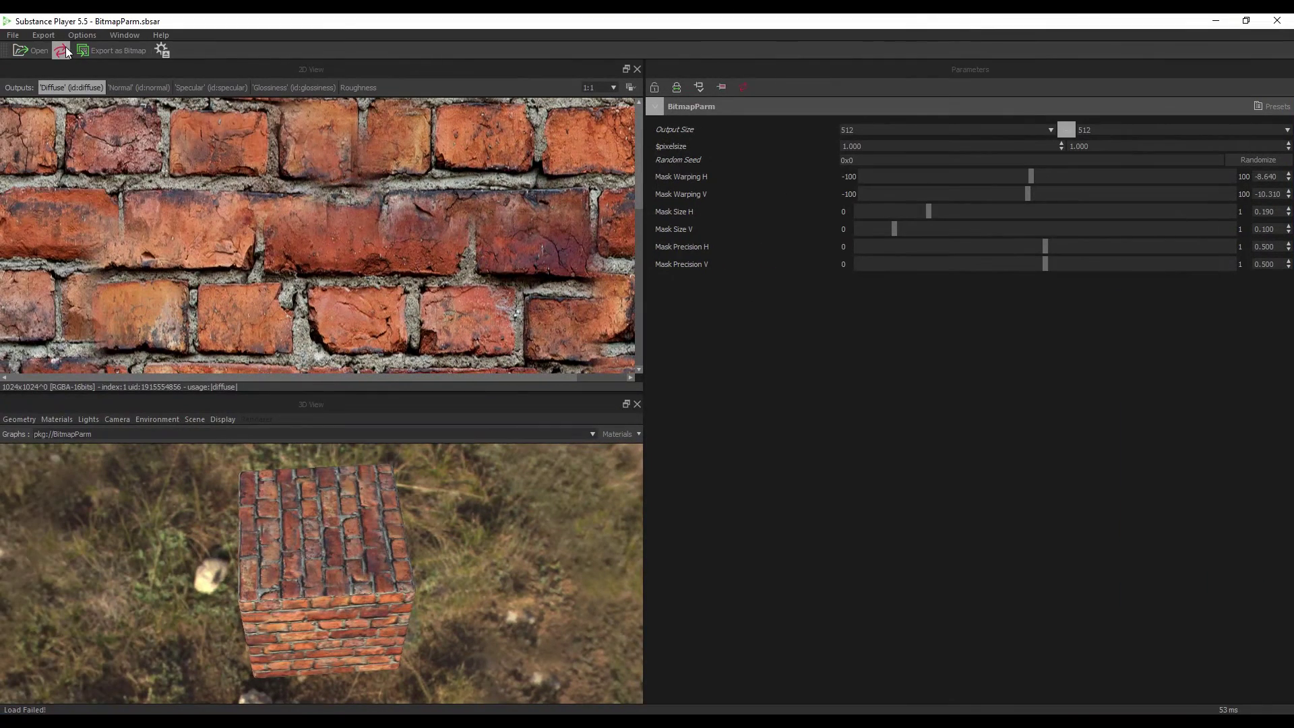
# Step: Reopen the BitmapParm substance and load the desktop's Brickwall image as its input, viewing the result on the cube
pyautogui.click(38, 49)
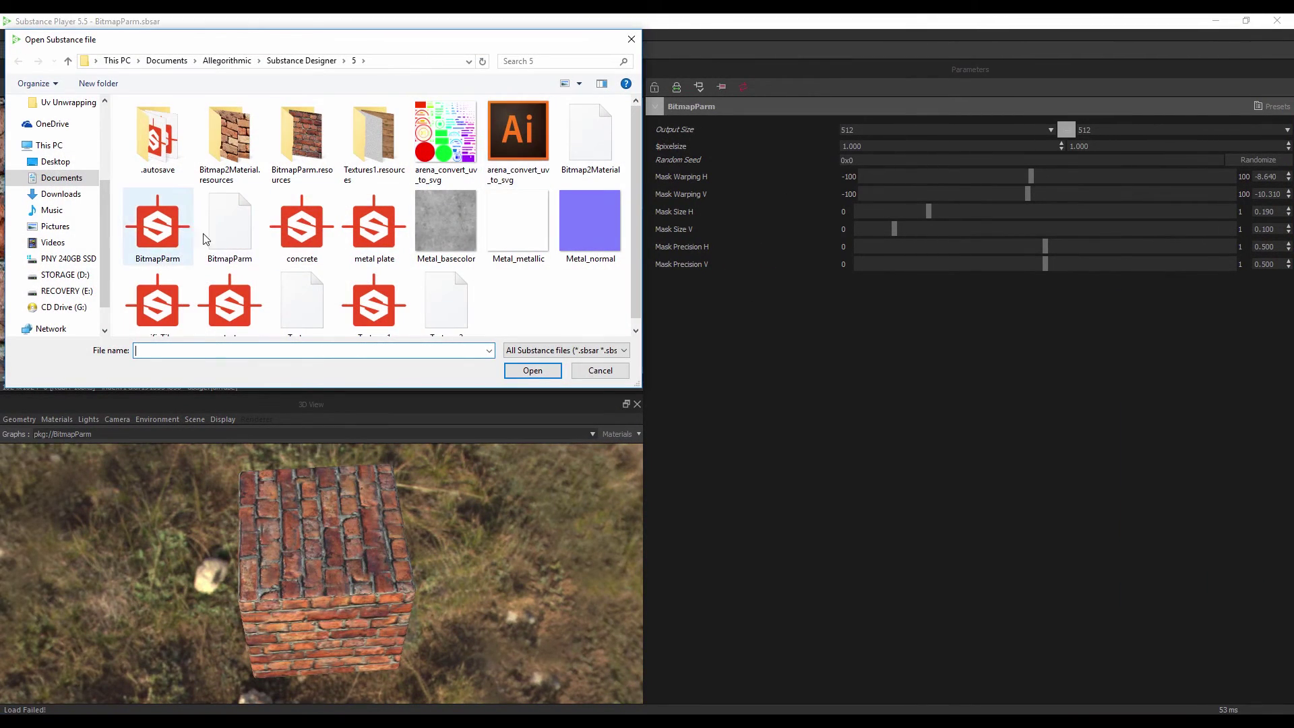
pyautogui.doubleClick(230, 226)
pyautogui.moveTo(887, 18); pyautogui.dragTo(602, 138)
pyautogui.moveTo(1049, 598); pyautogui.dragTo(37, 345)
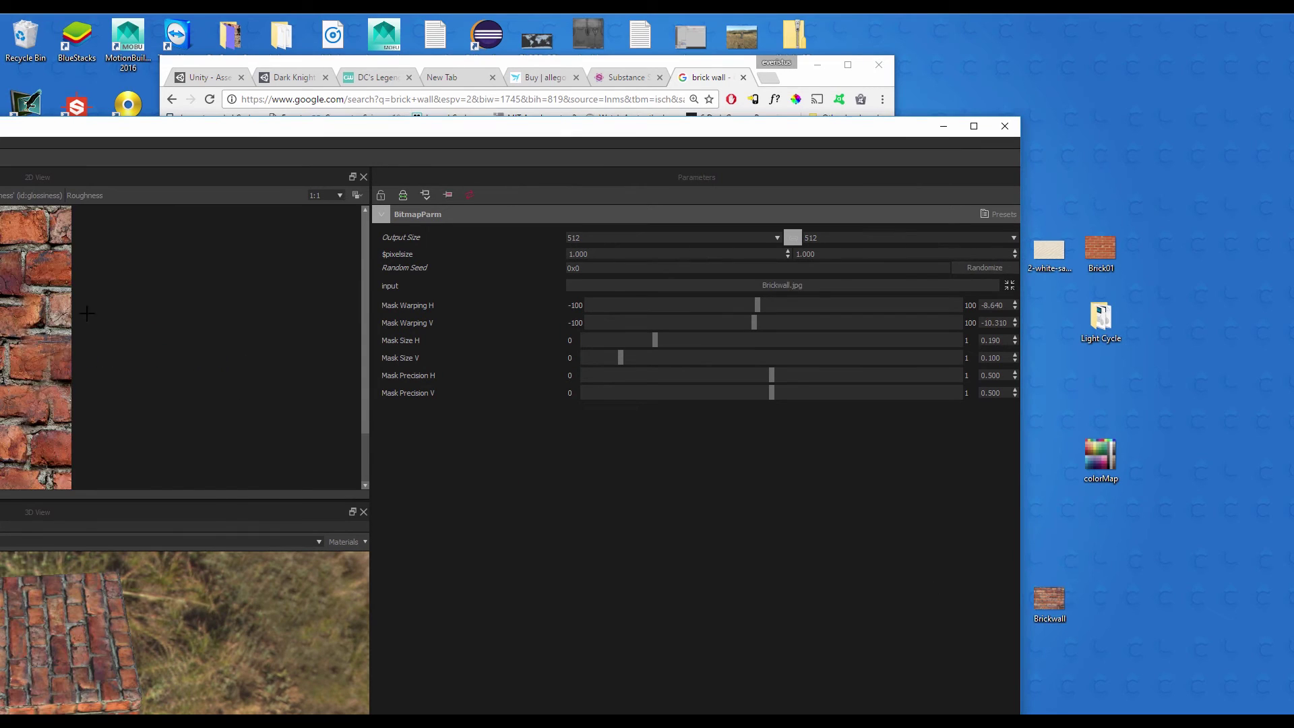
pyautogui.doubleClick(491, 131)
pyautogui.moveTo(324, 544); pyautogui.dragTo(568, 358)
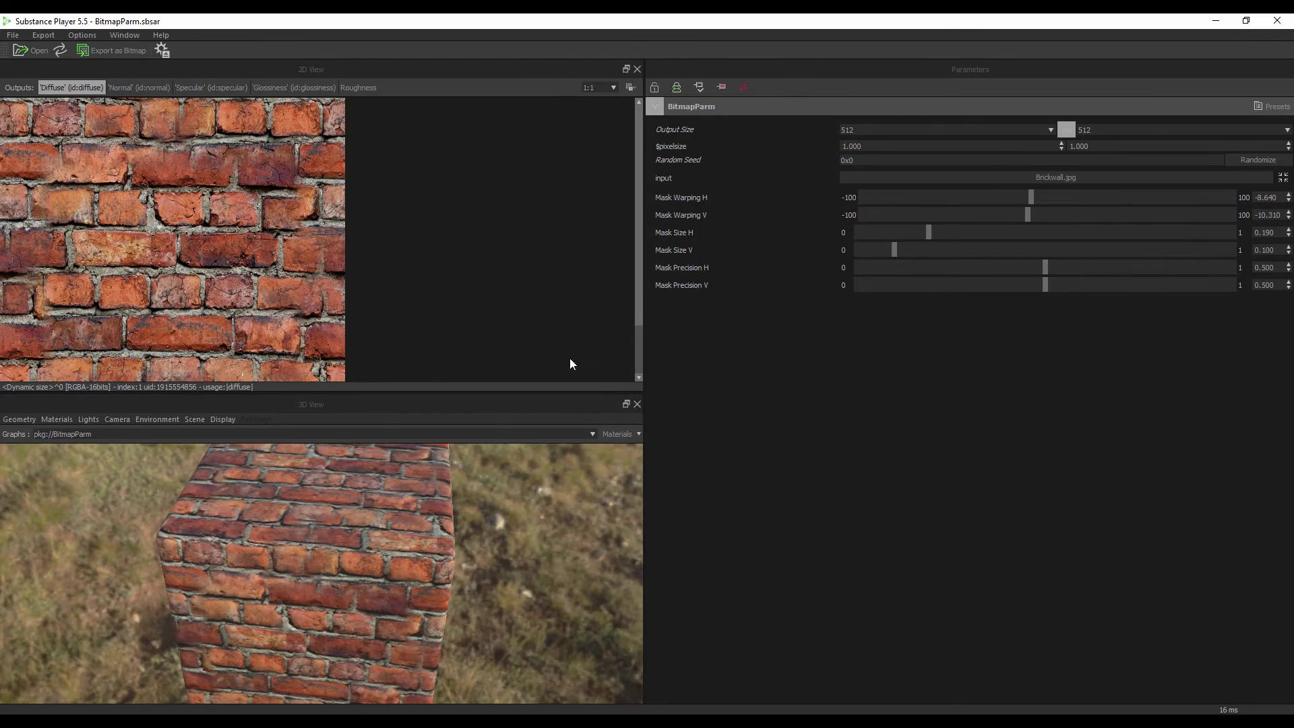
# Step: Replace the input image with 2-white-sand-texture from the desktop and view the material on the cube
pyautogui.moveTo(1161, 21); pyautogui.dragTo(834, 181)
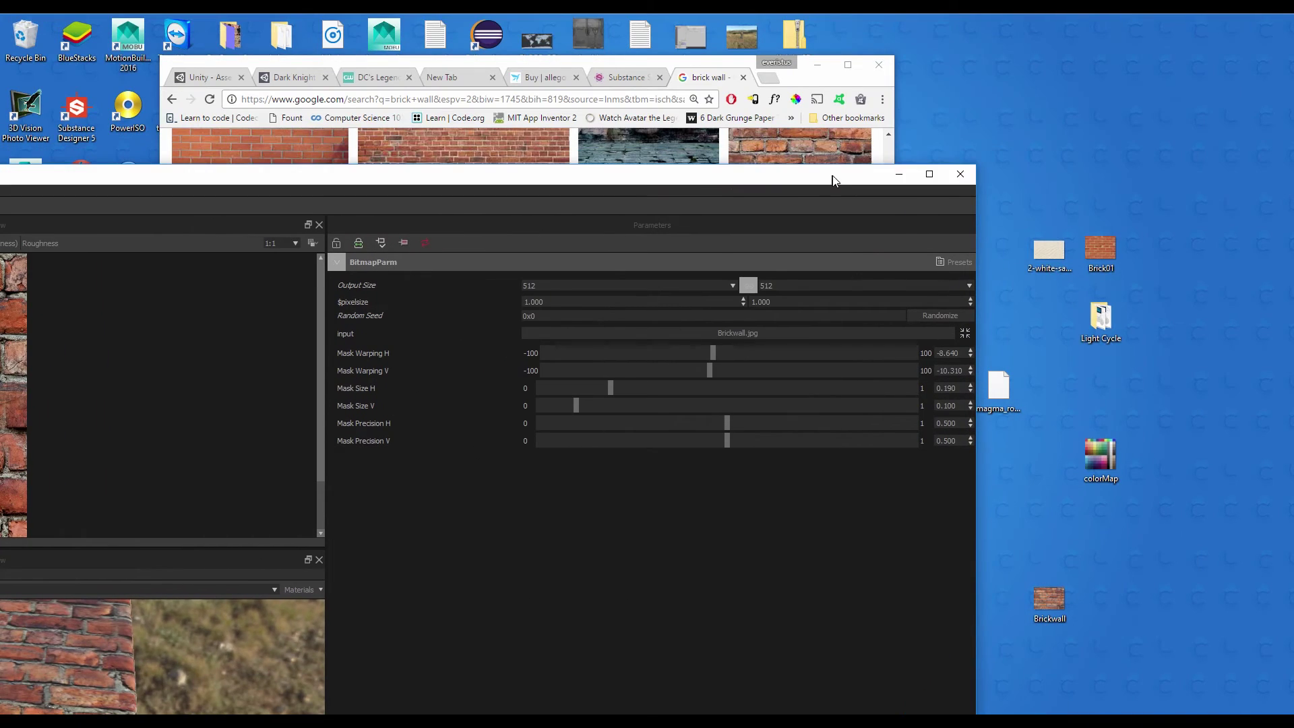
pyautogui.moveTo(1050, 255); pyautogui.dragTo(20, 425)
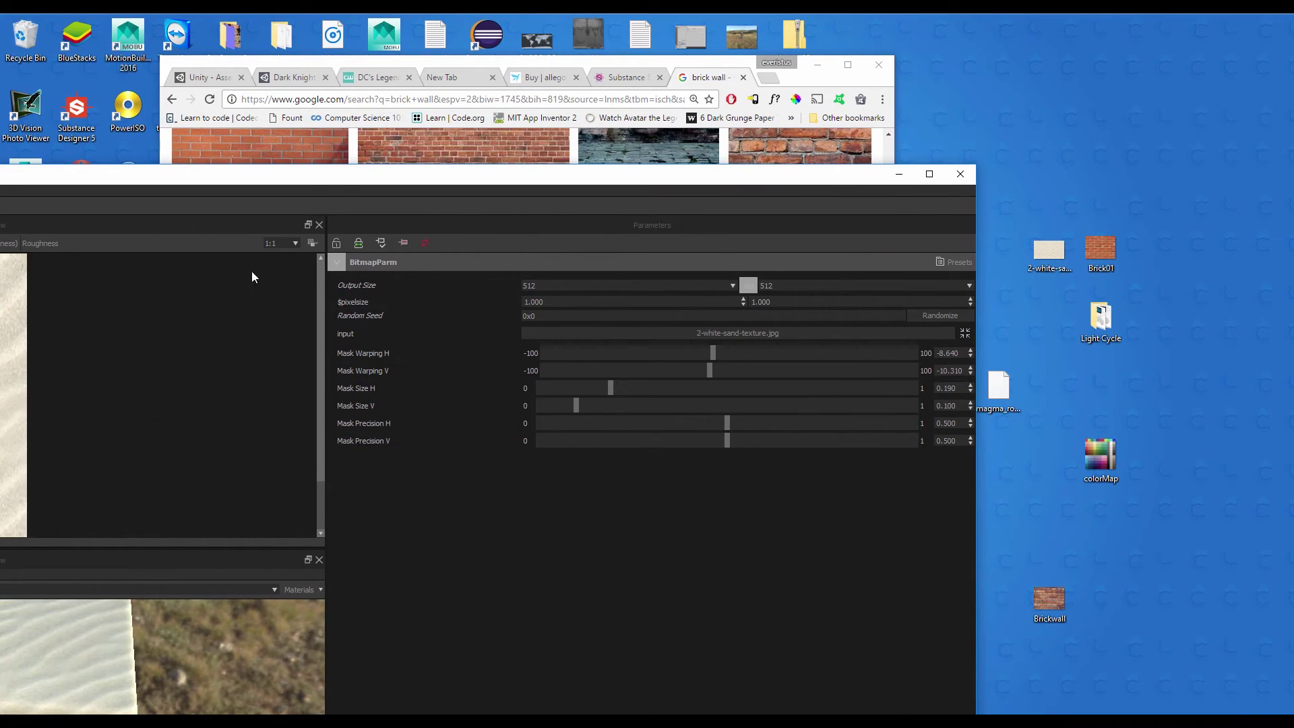
pyautogui.moveTo(340, 181); pyautogui.dragTo(734, 14)
pyautogui.moveTo(391, 546); pyautogui.dragTo(260, 512)
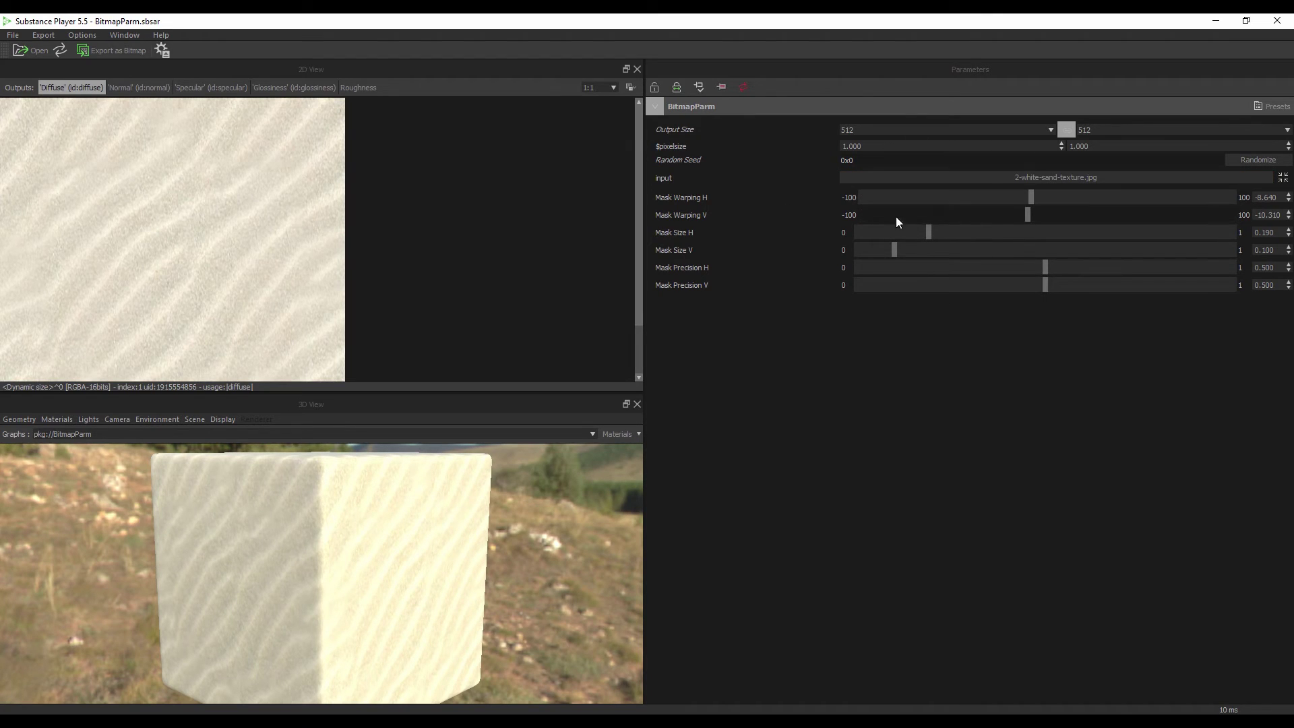
# Step: Set Mask Size H to about 0.457 and compare the sand material's normal and diffuse outputs
pyautogui.click(652, 107)
pyautogui.click(652, 108)
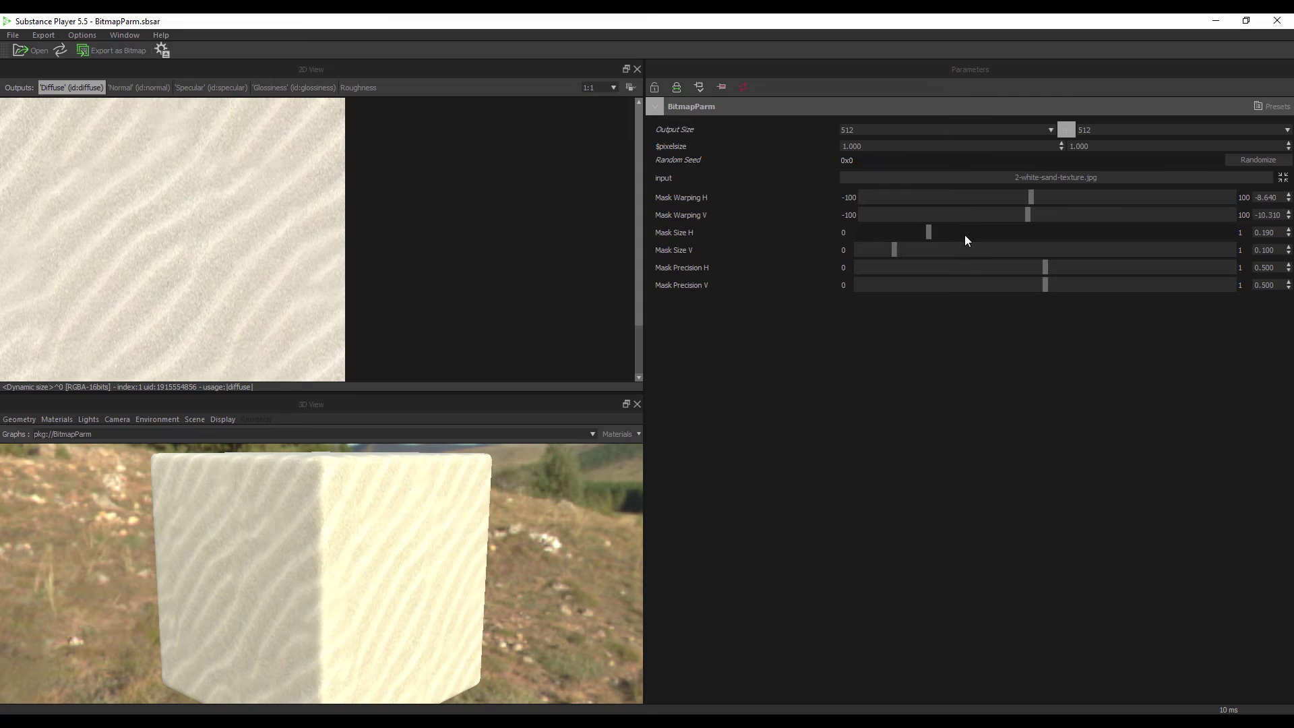
pyautogui.moveTo(964, 234); pyautogui.dragTo(1028, 233)
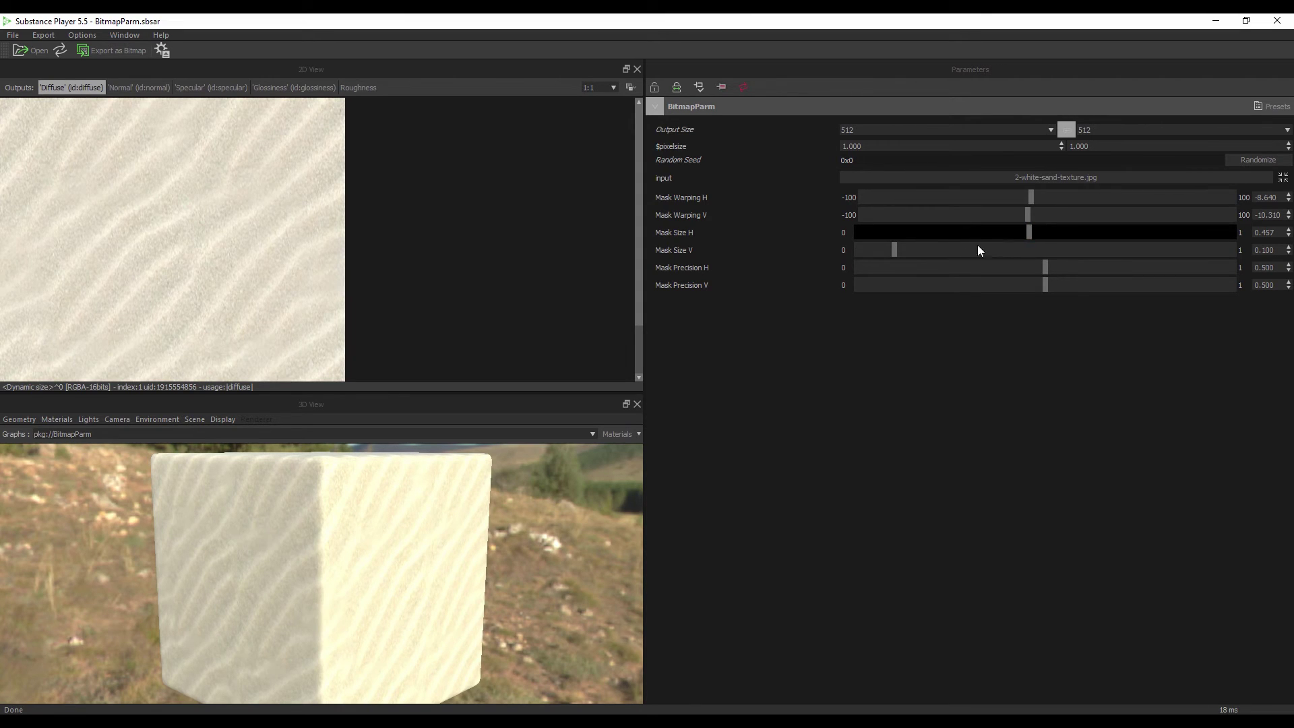
pyautogui.click(135, 89)
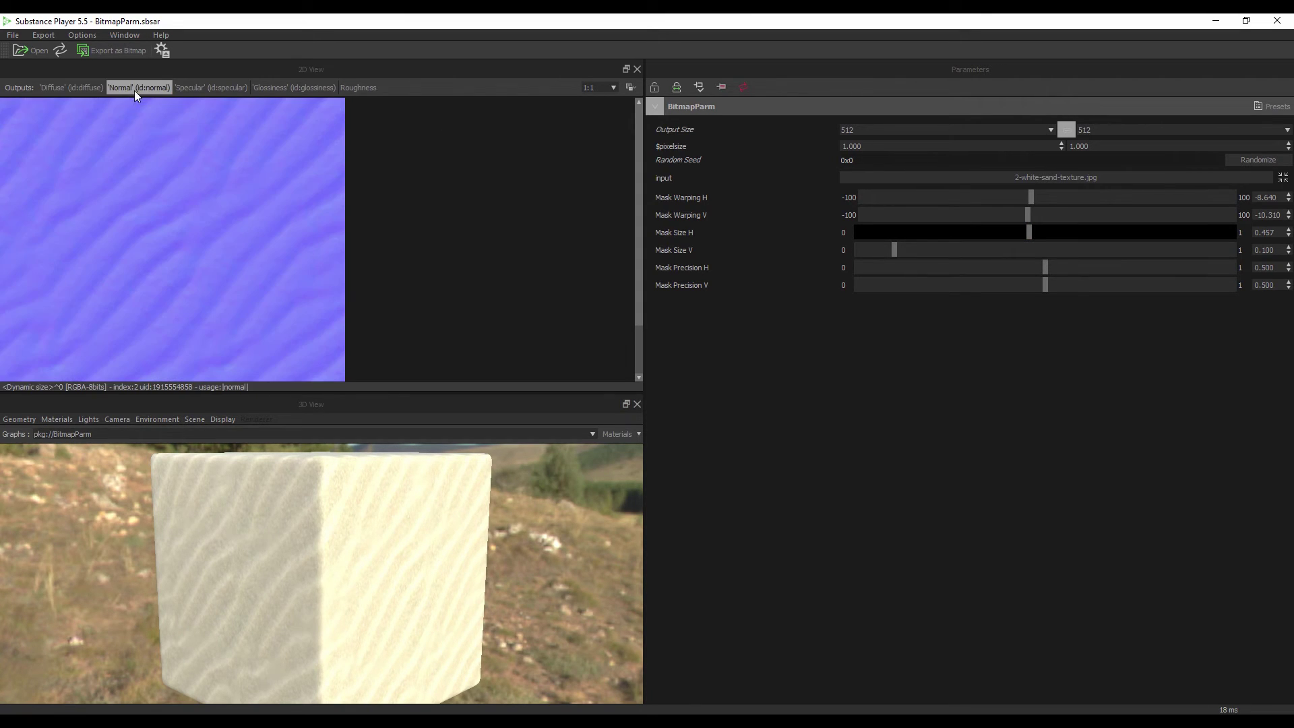
pyautogui.click(58, 87)
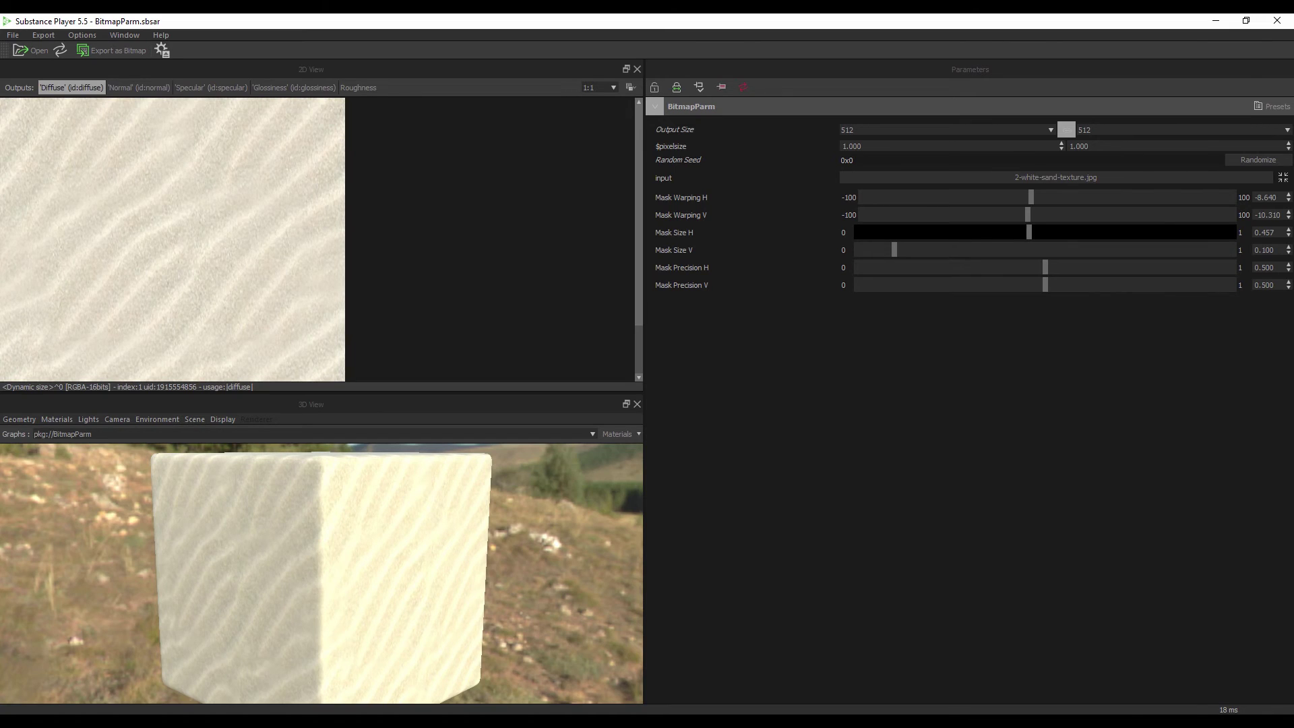
# Step: Switch to Substance Designer and examine the Bitmap to Material node's Channels and Global parameters, including the Diffuse channel's function
pyautogui.hotkey('alt', 'Tab')
pyautogui.moveTo(652, 376); pyautogui.dragTo(596, 336, button='middle')
pyautogui.scroll(-3, 593, 333)
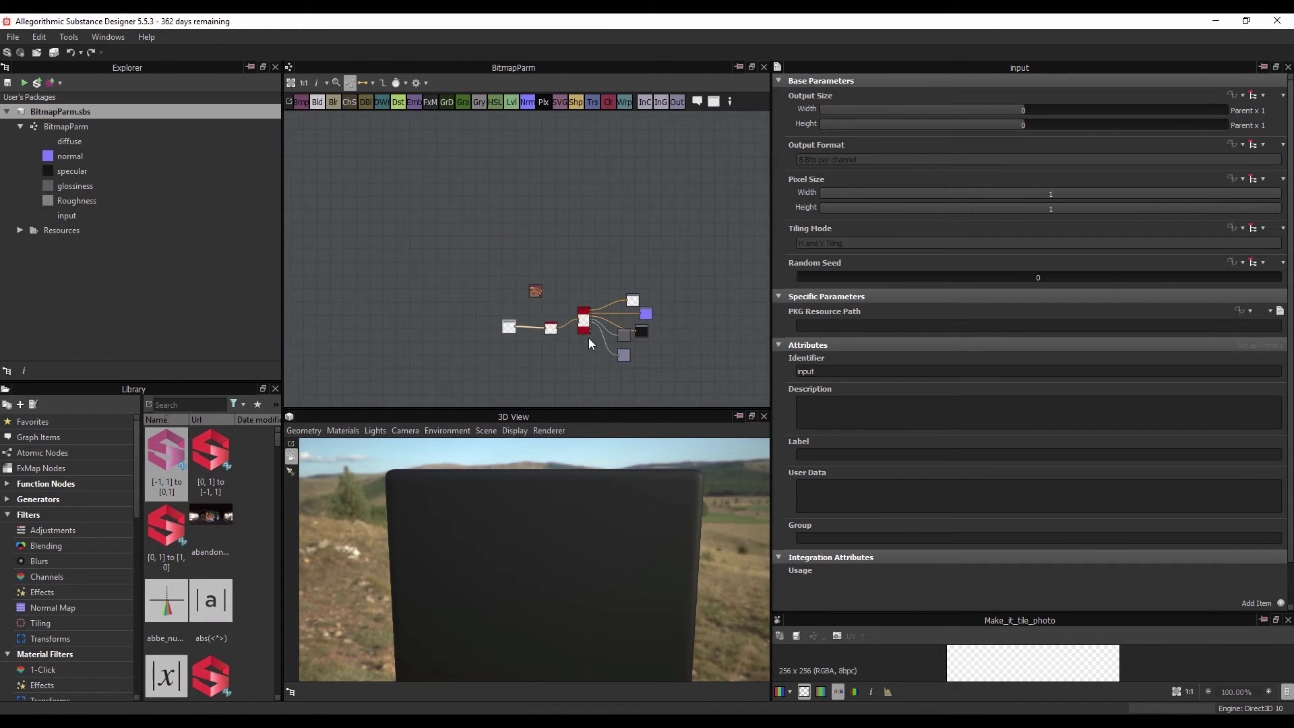
pyautogui.scroll(5, 589, 338)
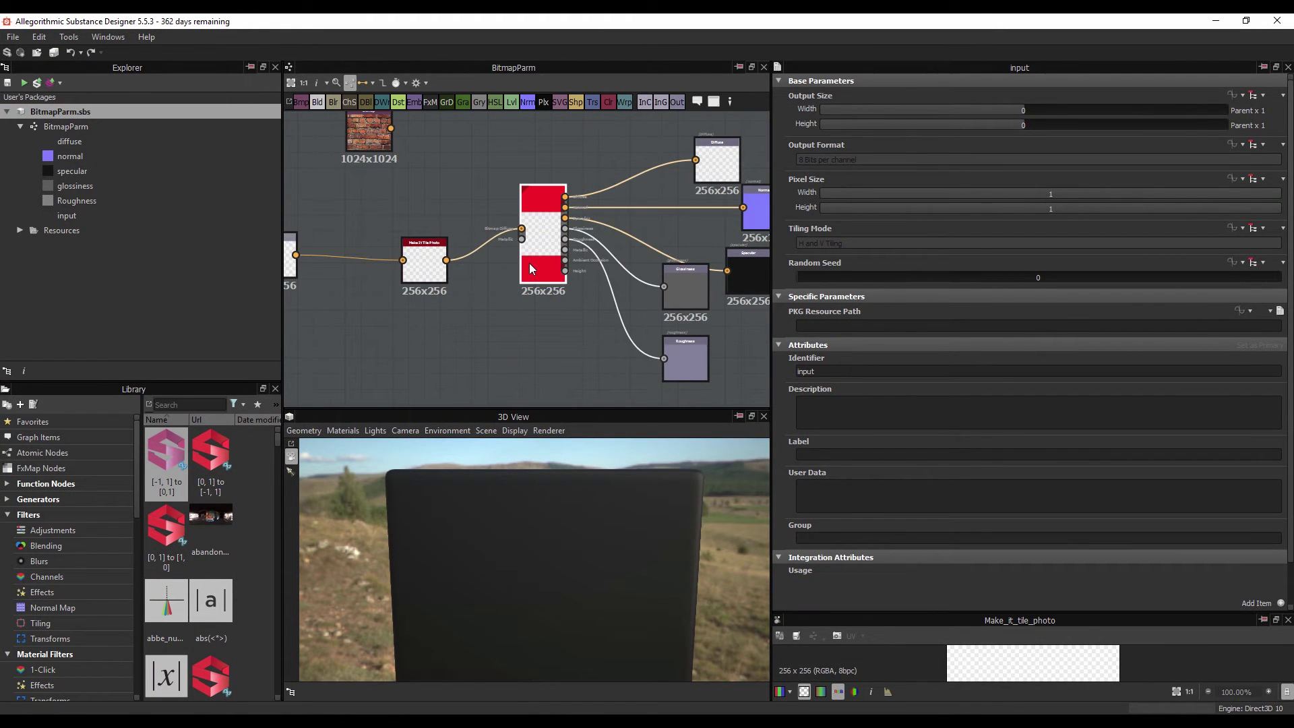
pyautogui.click(530, 269)
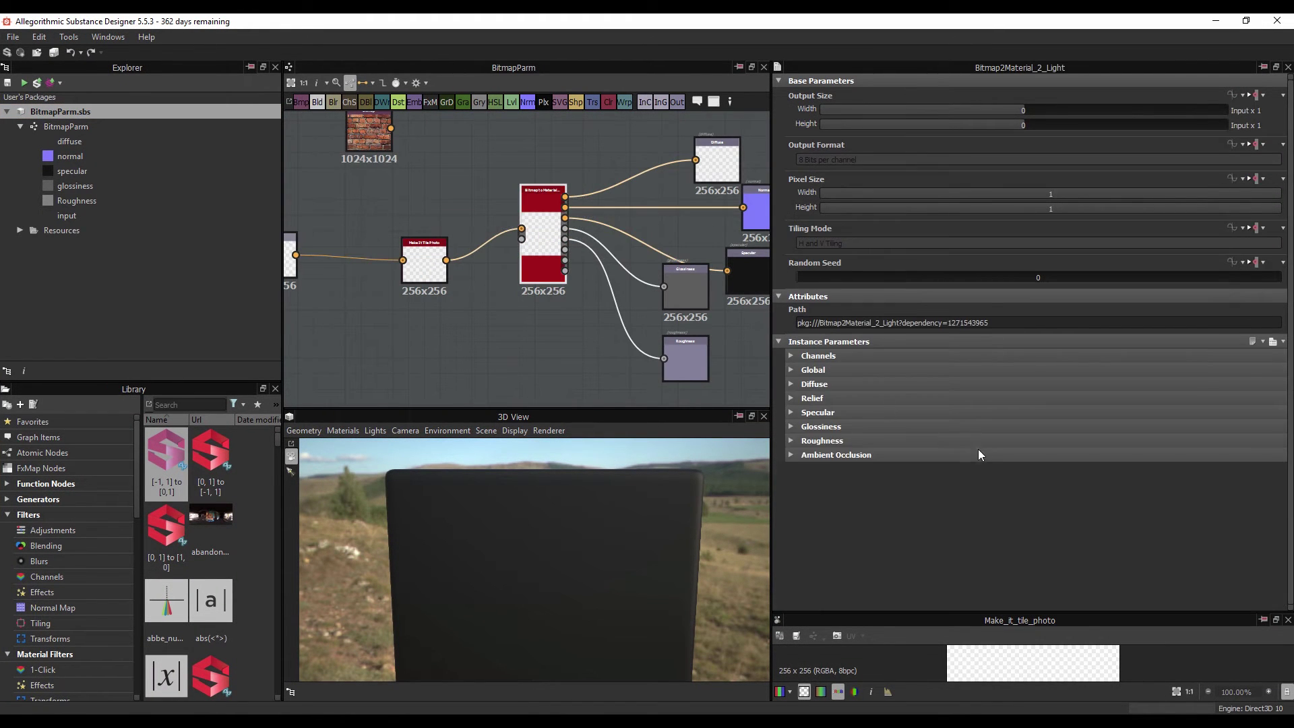
pyautogui.click(797, 356)
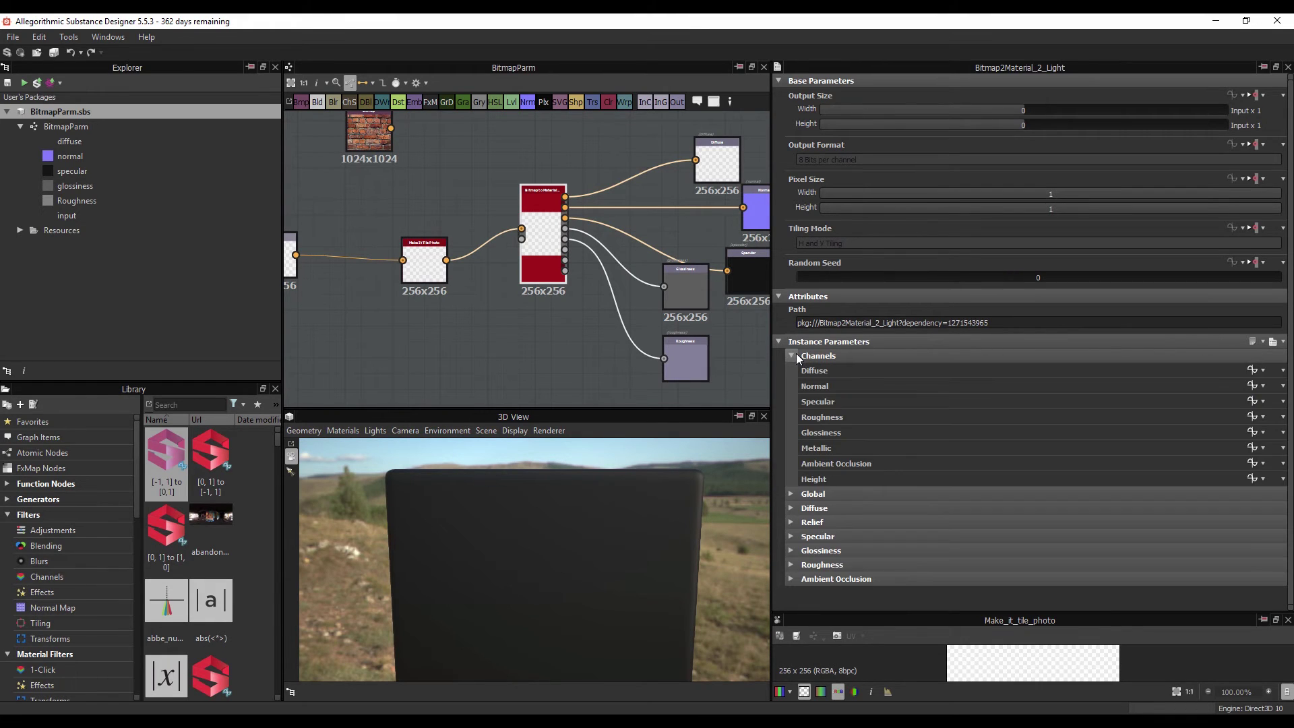
pyautogui.click(1252, 370)
pyautogui.scroll(-10, 547, 252)
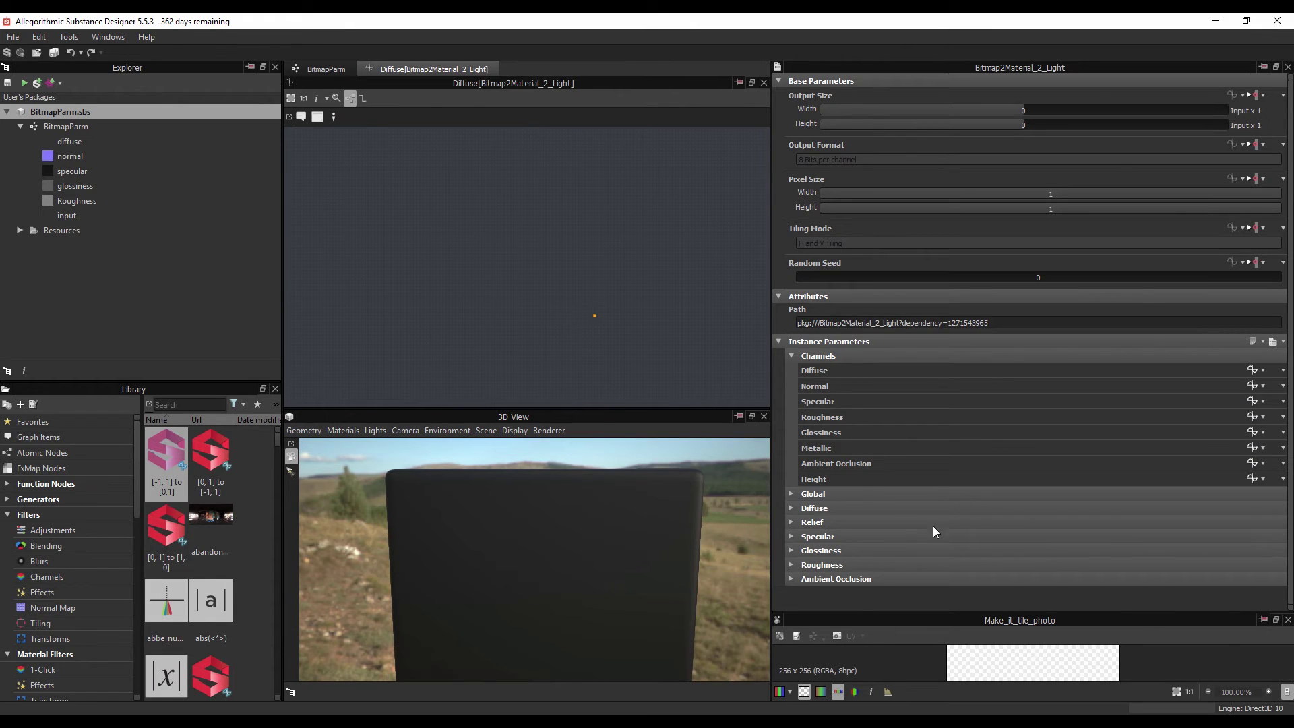
pyautogui.click(858, 492)
pyautogui.click(793, 356)
pyautogui.click(794, 355)
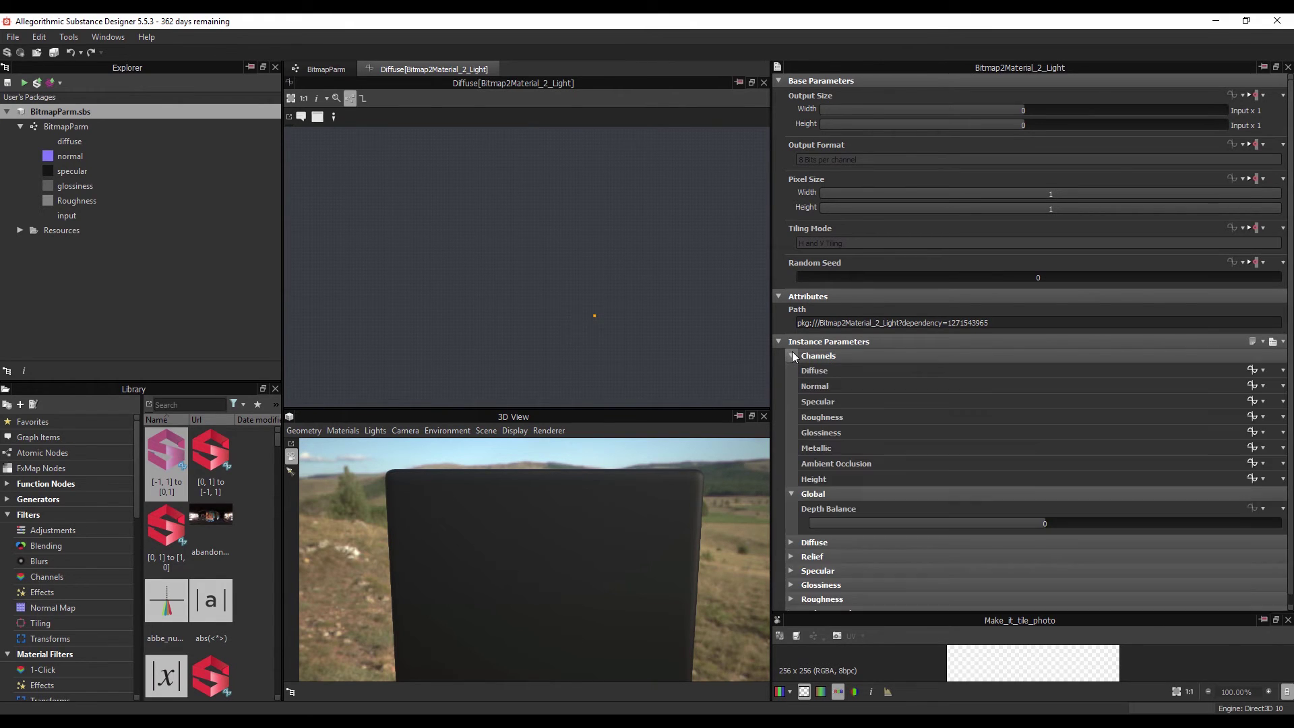
pyautogui.click(794, 356)
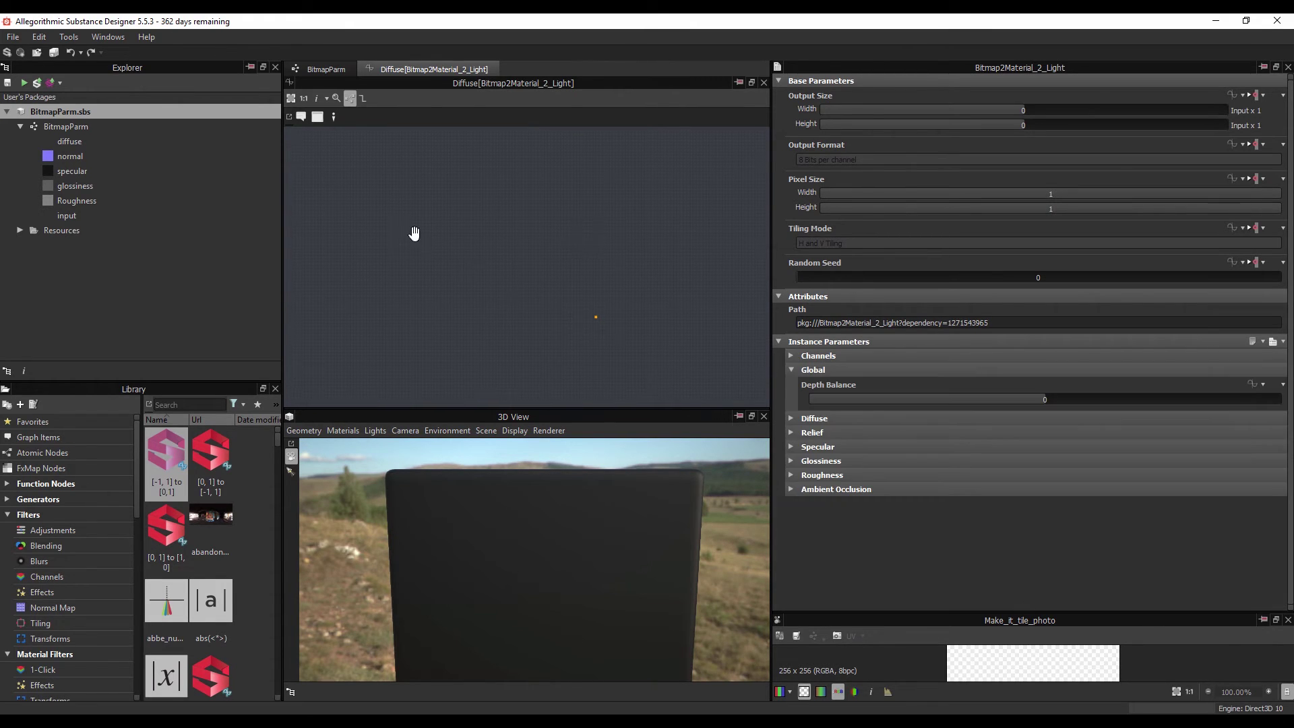
# Step: Examine the BitmapParm graph's input parameters in preview mode, along with its attributes and output images
pyautogui.click(19, 230)
pyautogui.click(20, 230)
pyautogui.click(79, 127)
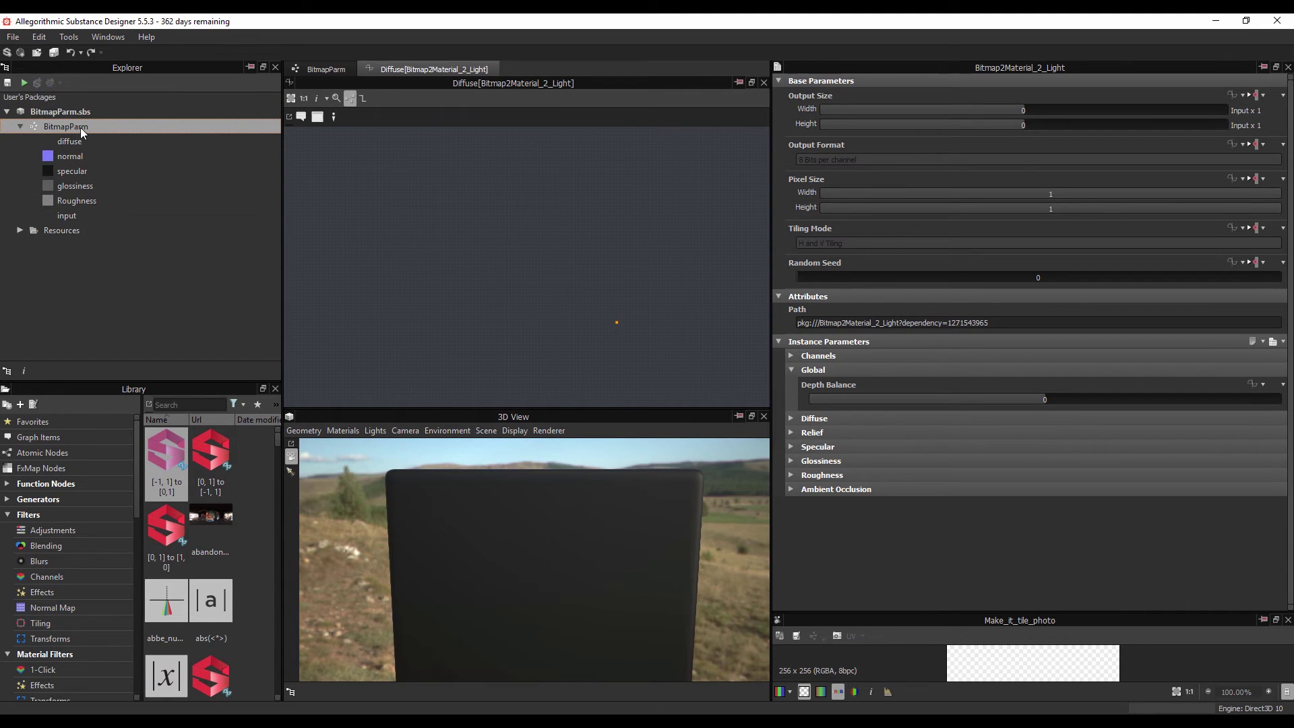
pyautogui.click(348, 67)
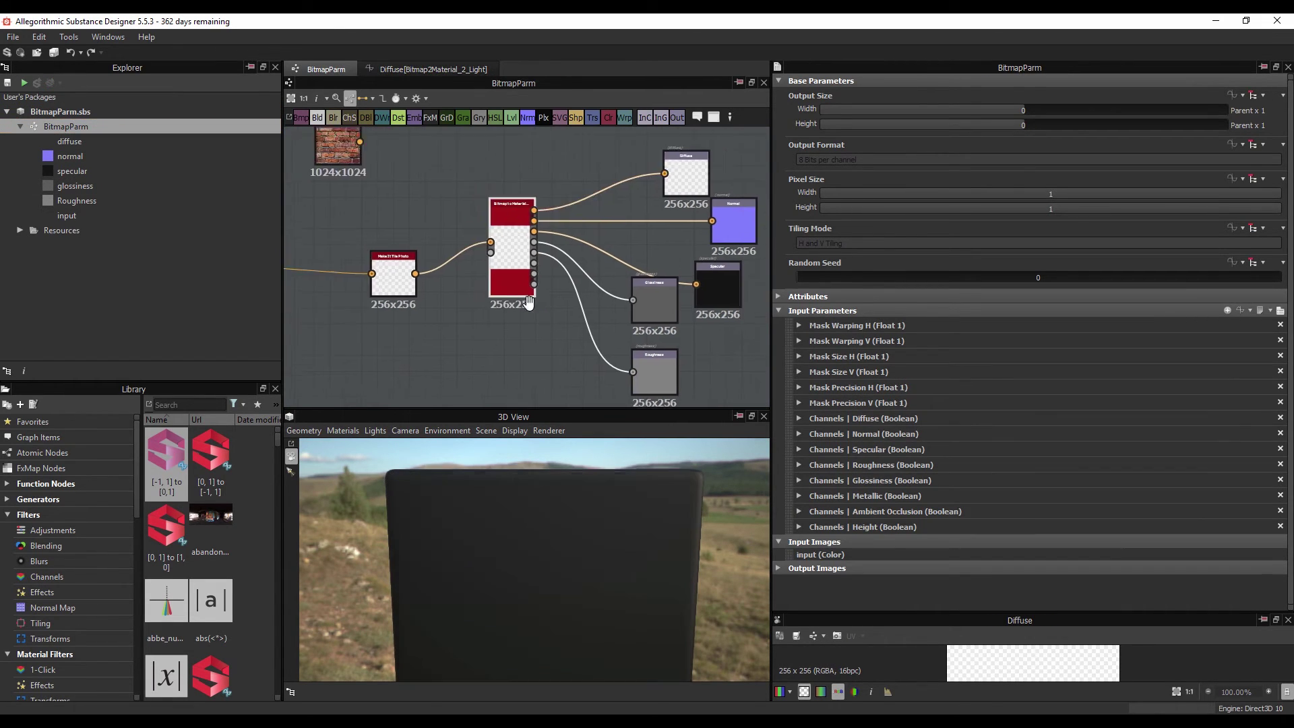
pyautogui.click(1280, 310)
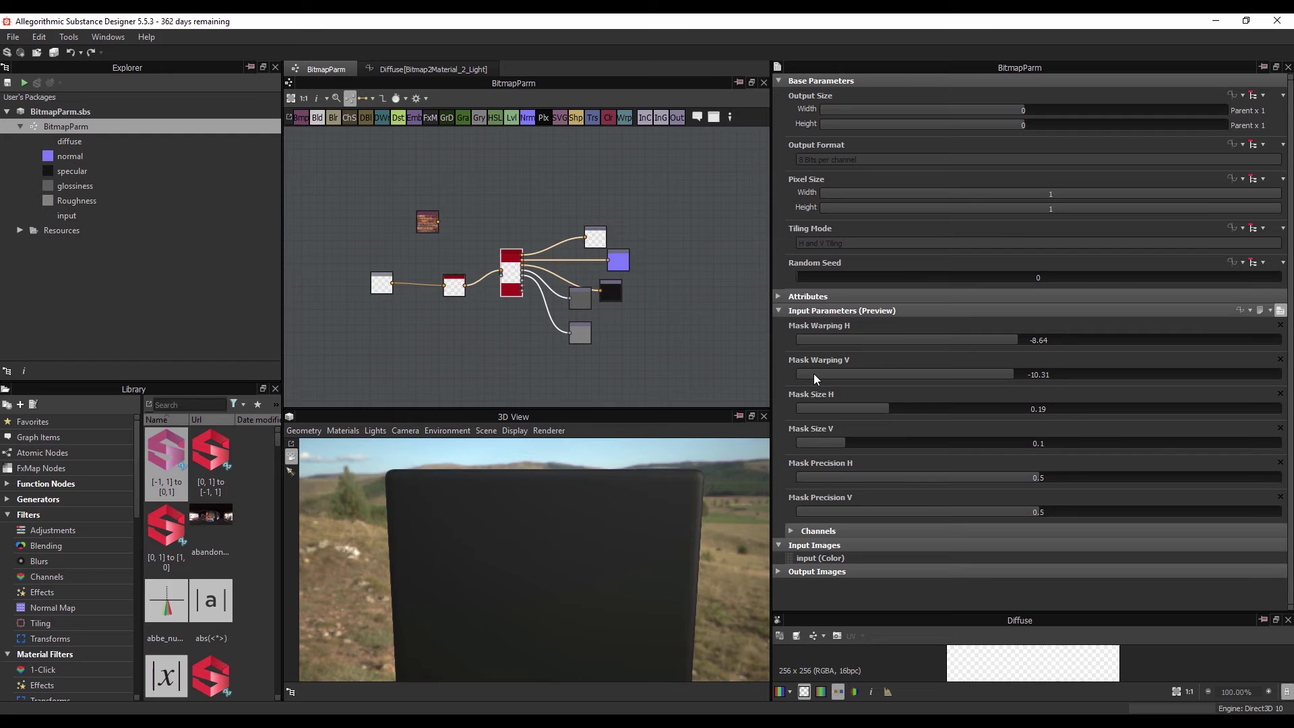
pyautogui.click(785, 297)
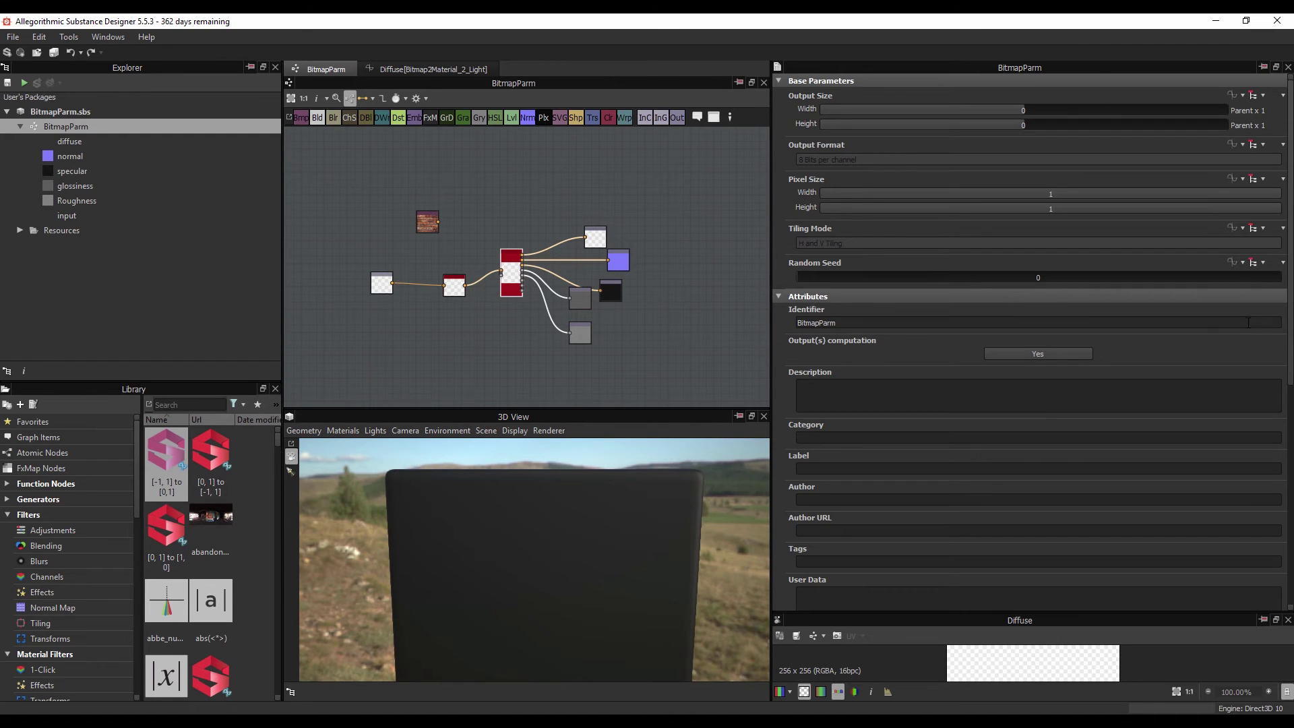
pyautogui.click(786, 297)
pyautogui.click(786, 570)
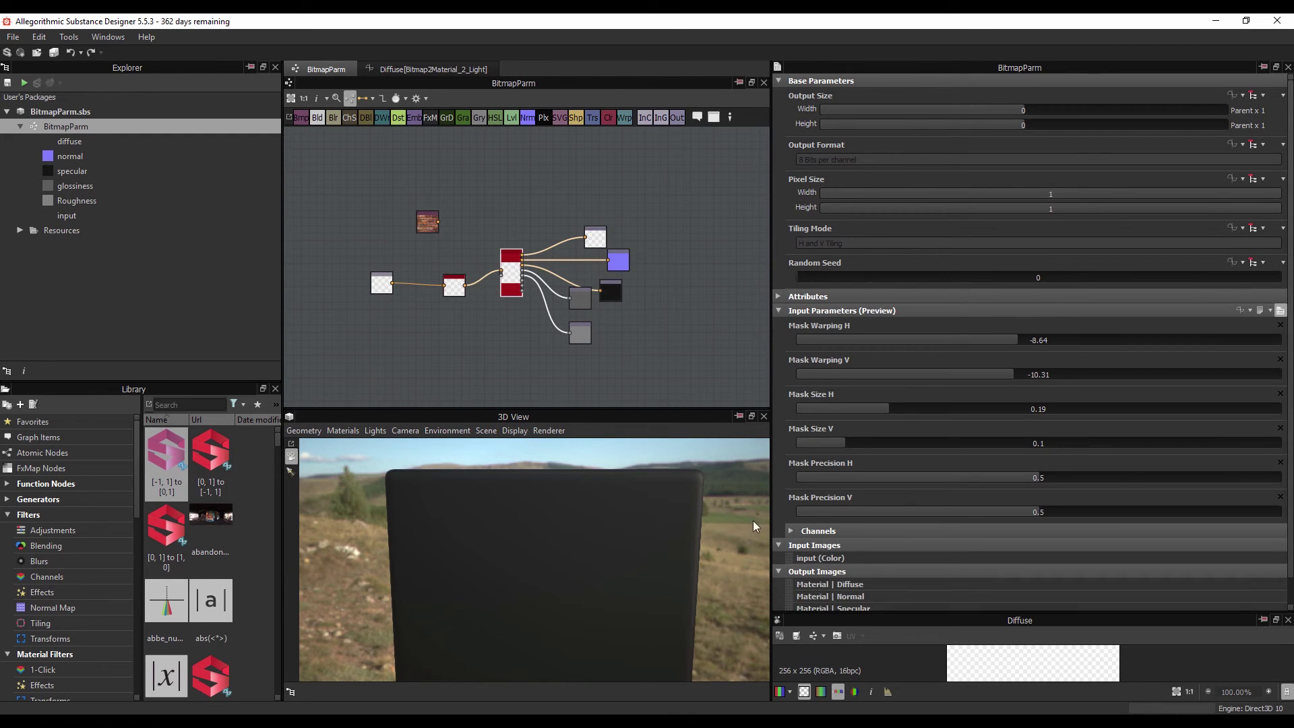
# Step: Open the exposure settings for all parameters of the Bitmap to Material node and review its parameter groups
pyautogui.click(513, 285)
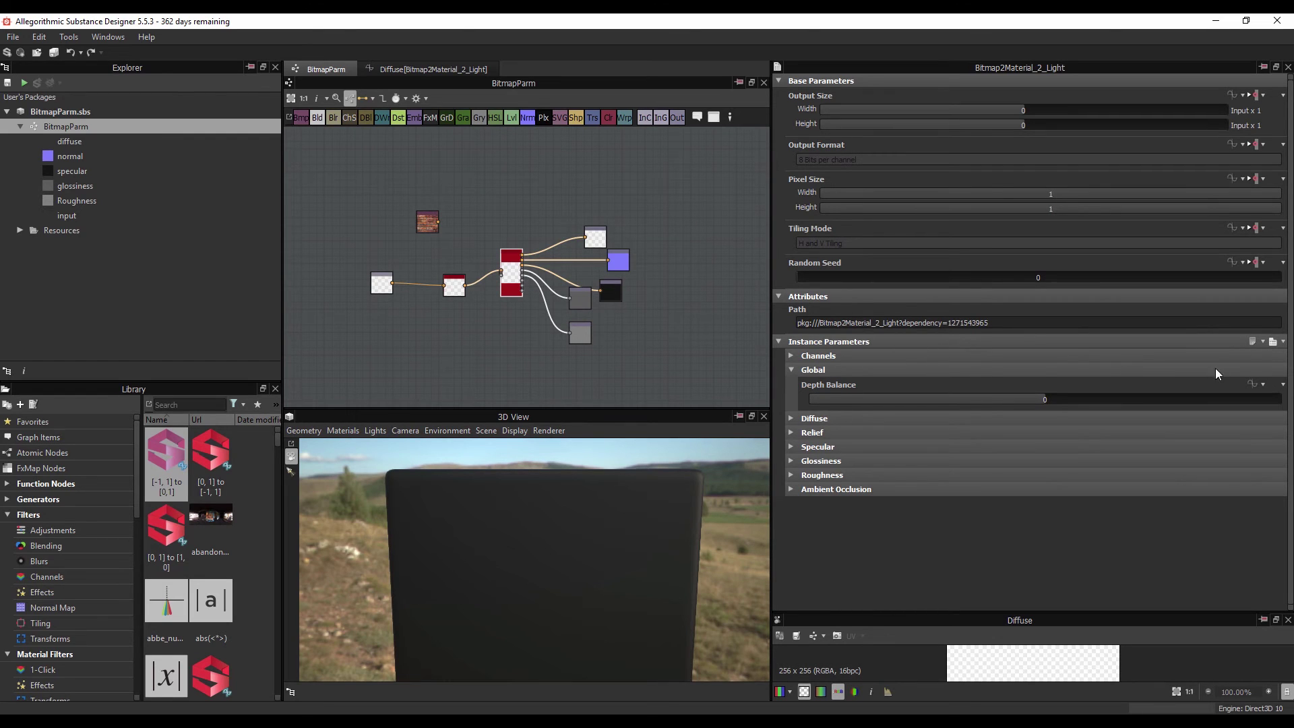
pyautogui.click(1274, 342)
pyautogui.click(1236, 358)
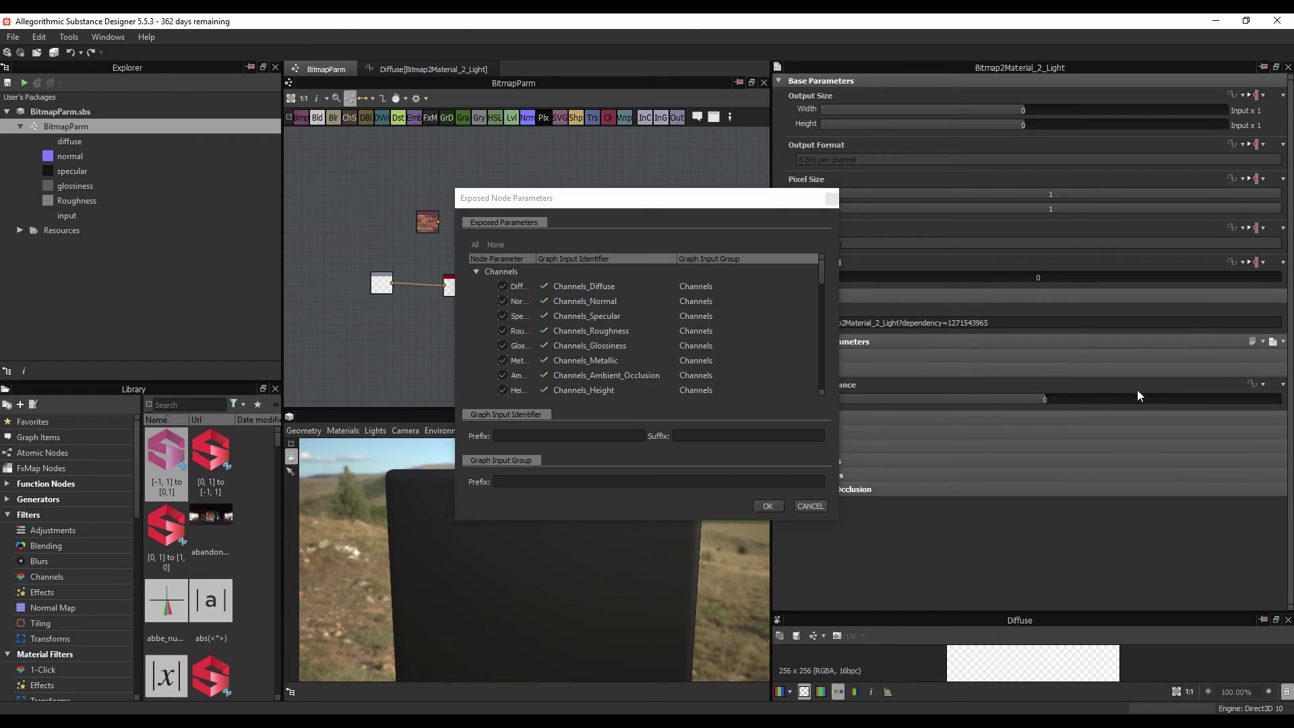
pyautogui.scroll(-2, 634, 367)
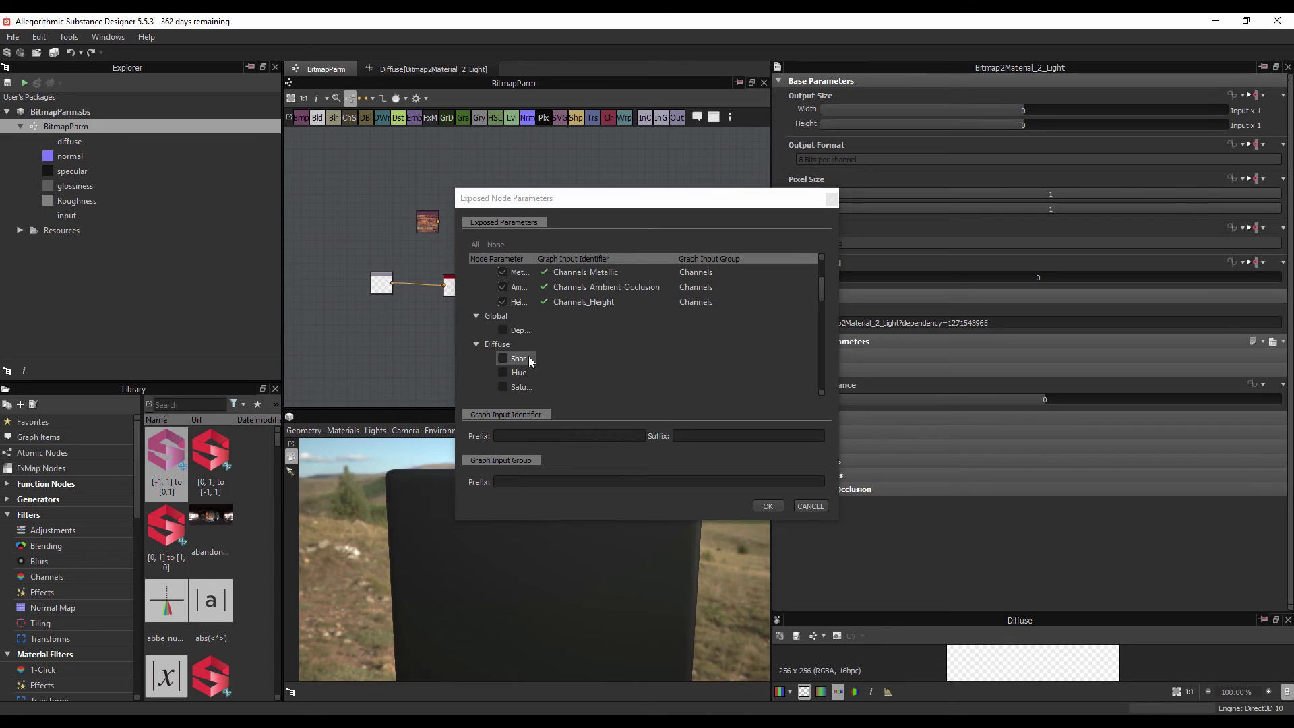
pyautogui.scroll(2, 526, 350)
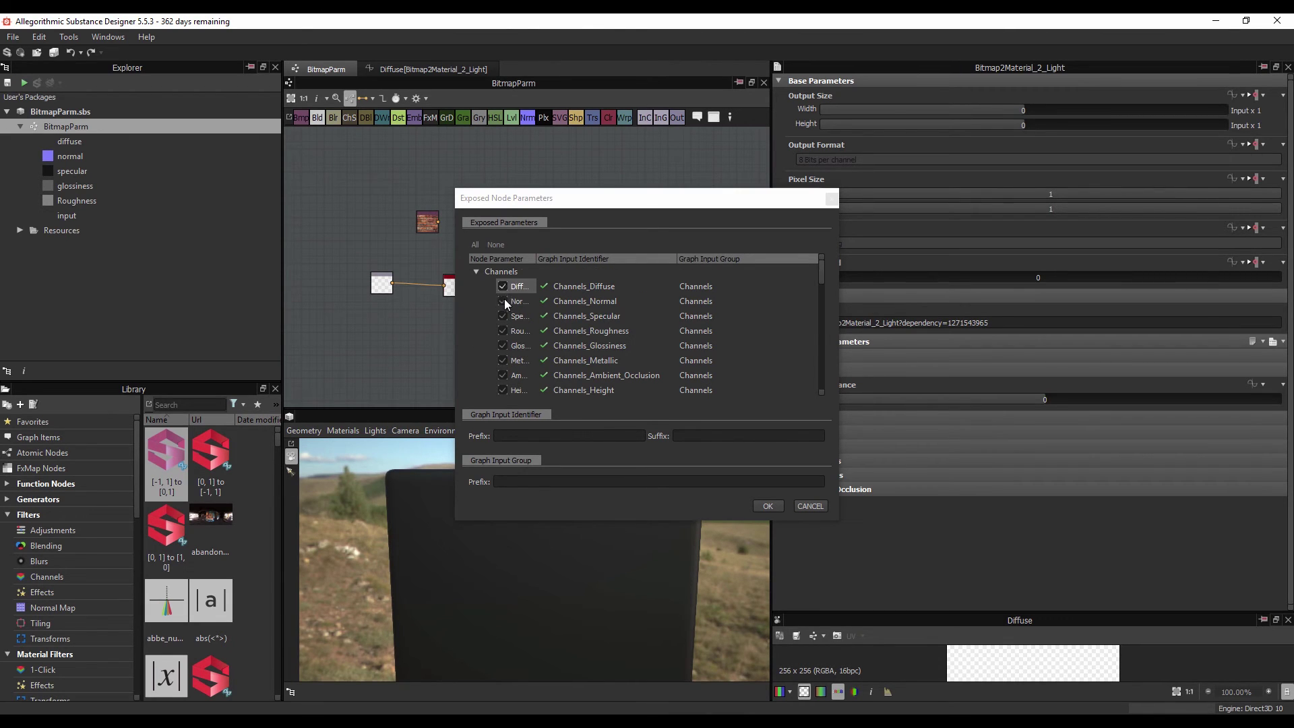
pyautogui.scroll(-5, 504, 298)
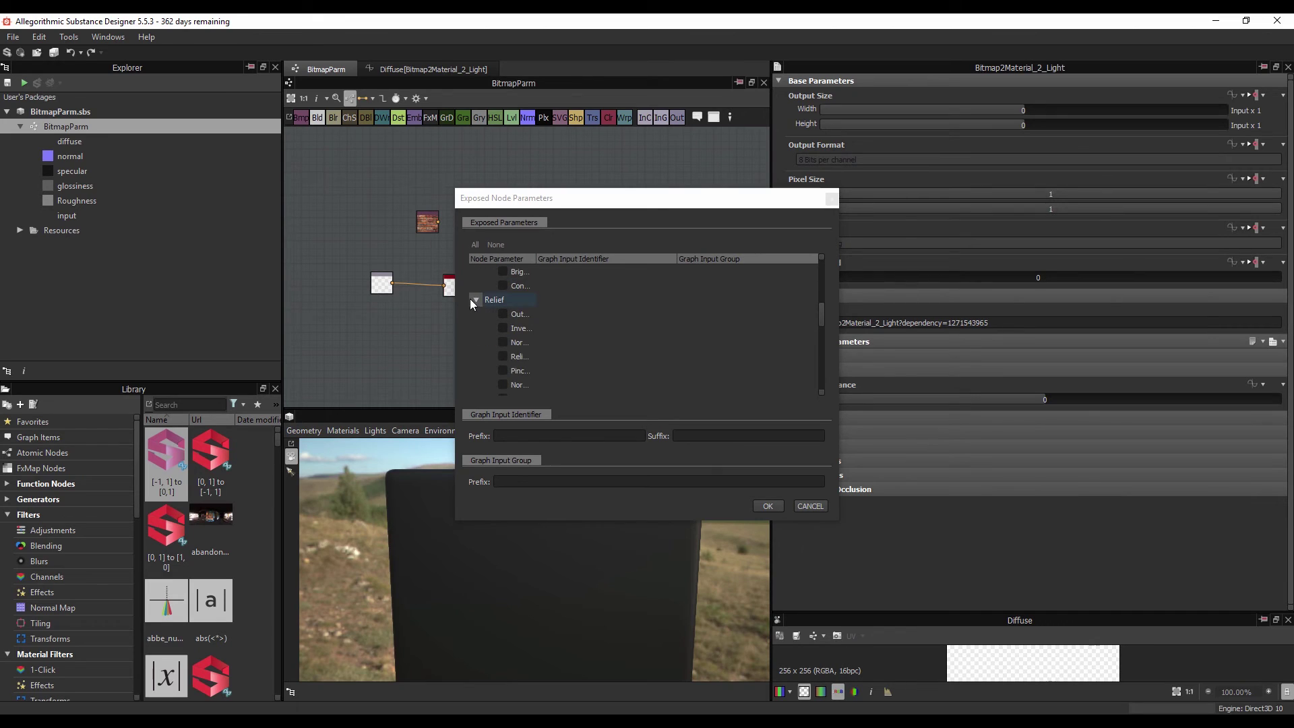
pyautogui.click(476, 299)
pyautogui.click(476, 314)
pyautogui.click(476, 328)
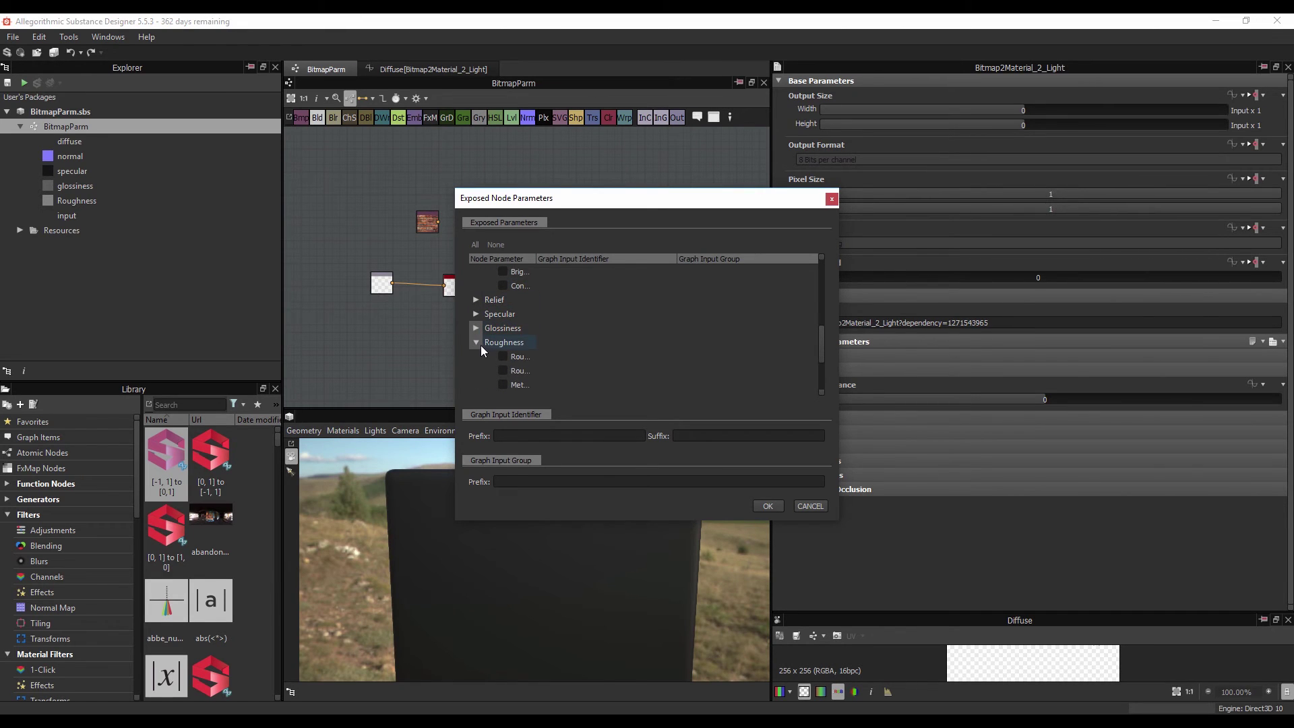
pyautogui.click(478, 329)
pyautogui.scroll(5, 480, 313)
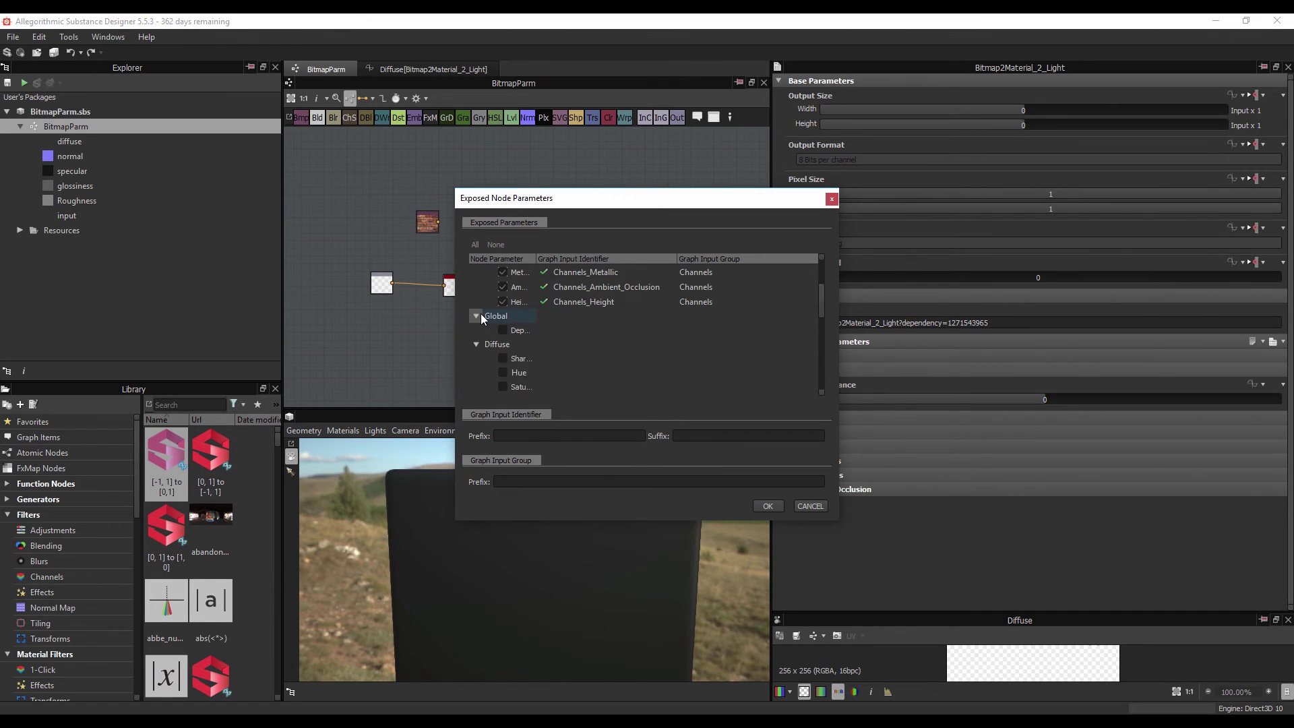
# Step: Expose the Global group's Depth Balance and all five Diffuse parameters, including Hue, Saturation, Brightness and Contrast
pyautogui.scroll(-3, 480, 318)
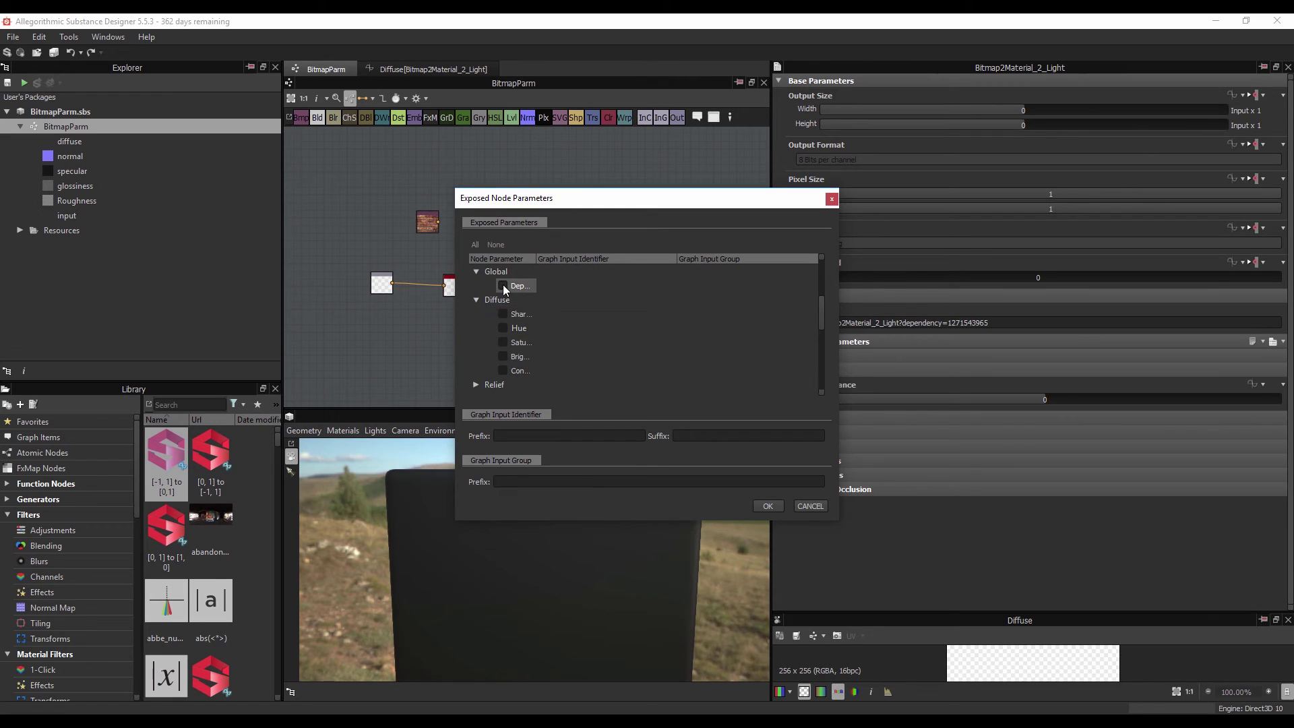
pyautogui.click(502, 285)
pyautogui.click(503, 329)
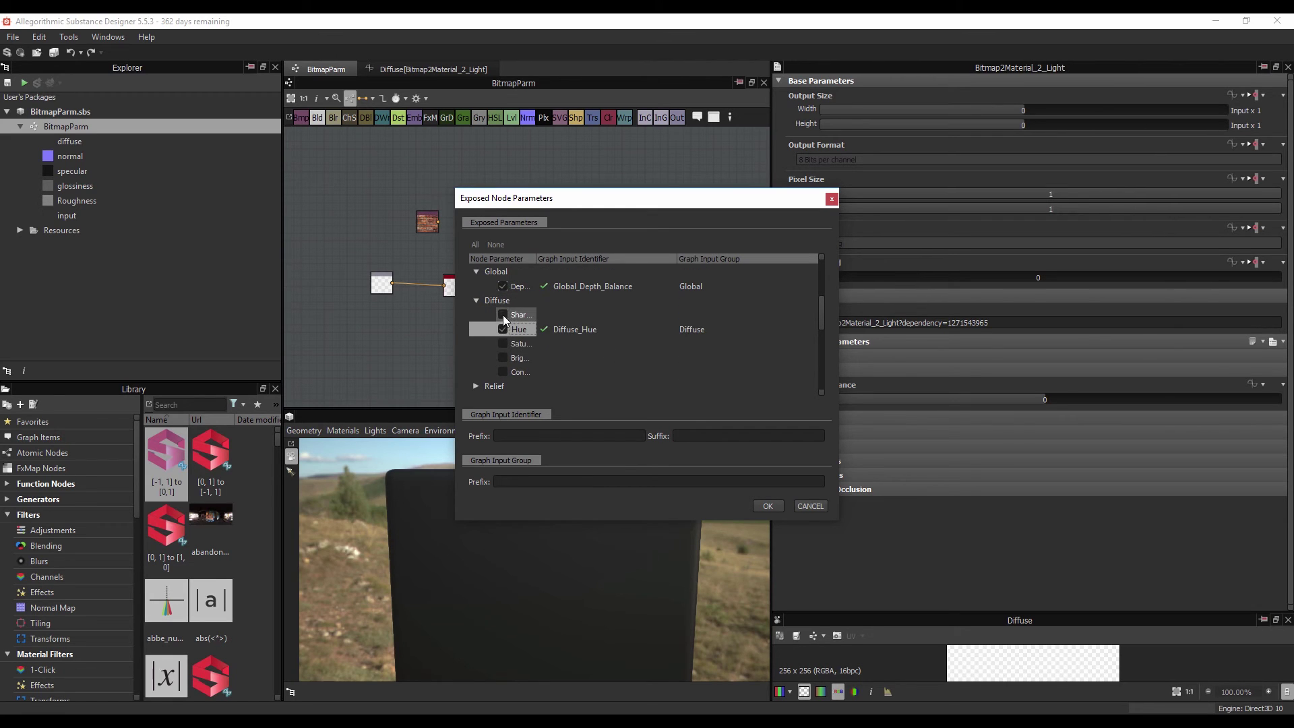
pyautogui.click(502, 314)
pyautogui.click(502, 344)
pyautogui.click(503, 358)
pyautogui.click(503, 374)
# Step: Expose the three Glossiness parameters: Levels In, Levels Out and the metallic glossiness setting
pyautogui.scroll(-5, 502, 350)
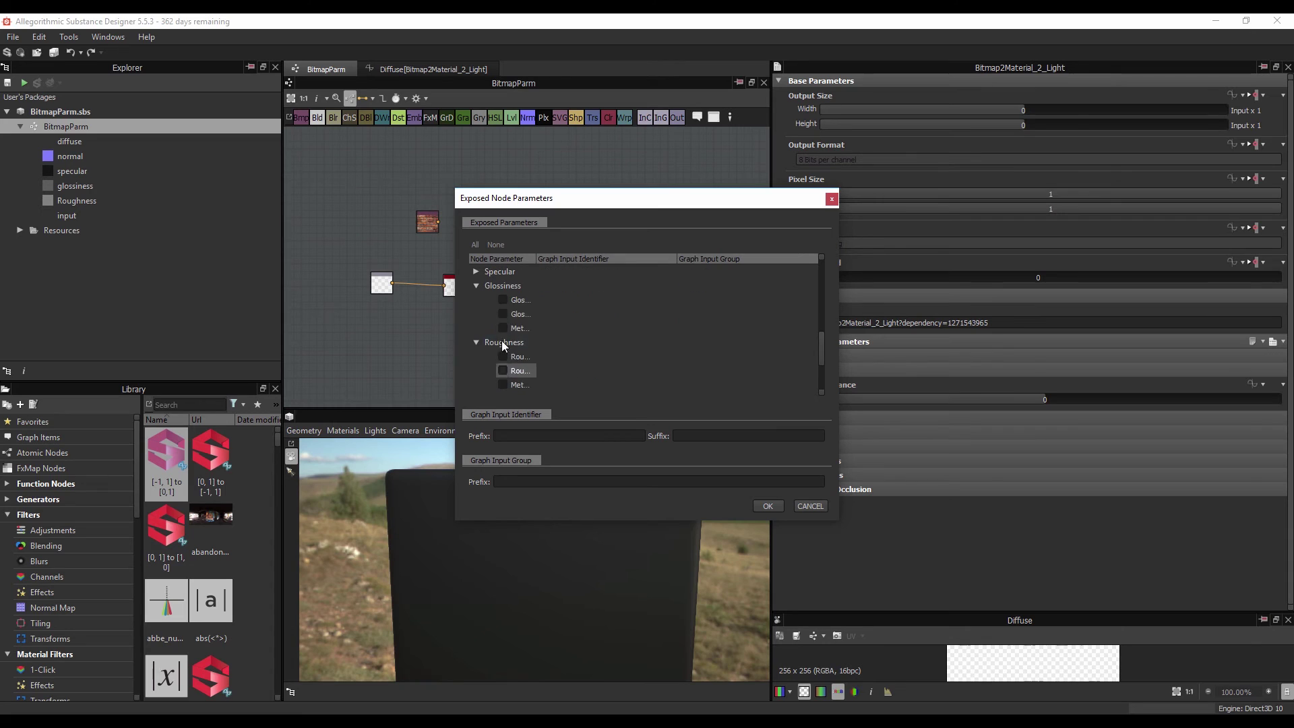
pyautogui.click(503, 299)
pyautogui.click(503, 315)
pyautogui.click(503, 329)
# Step: Expose the Specular parameters Diffuse Influence, Saturation, Sharpen, Levels In and Levels Out
pyautogui.scroll(1, 504, 327)
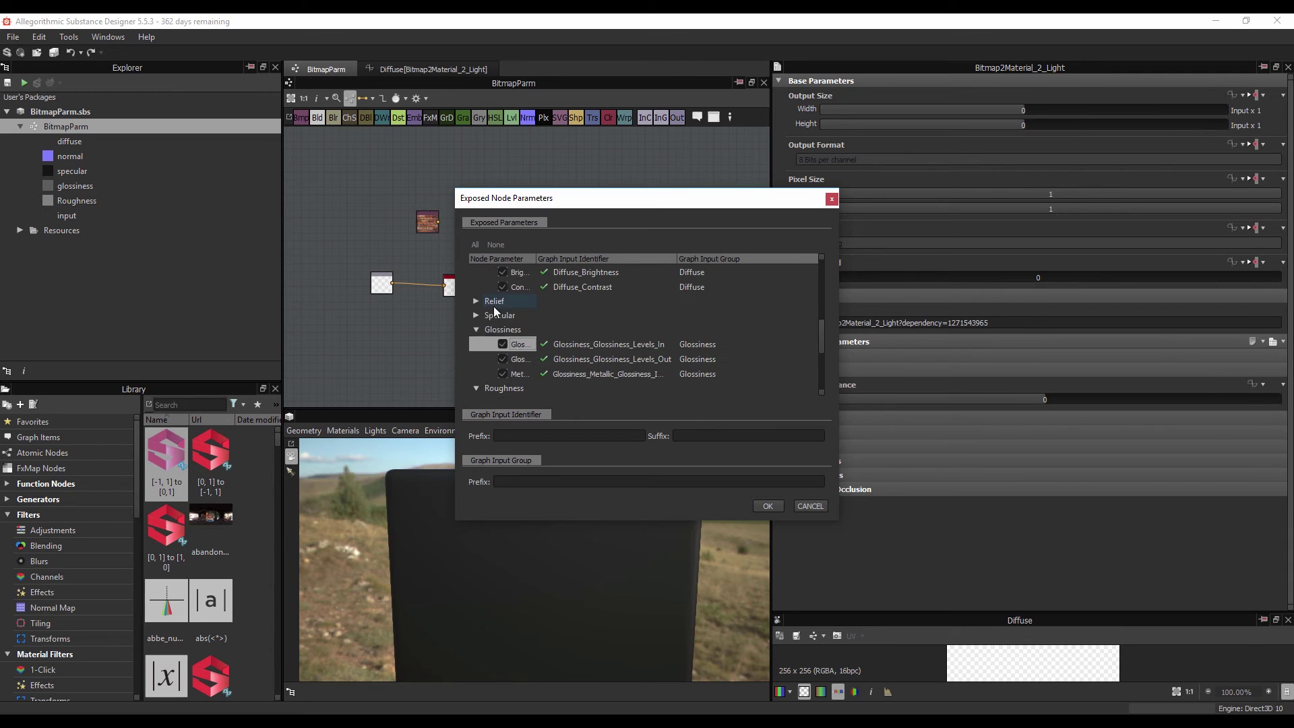
pyautogui.click(478, 315)
pyautogui.click(503, 330)
pyautogui.click(503, 344)
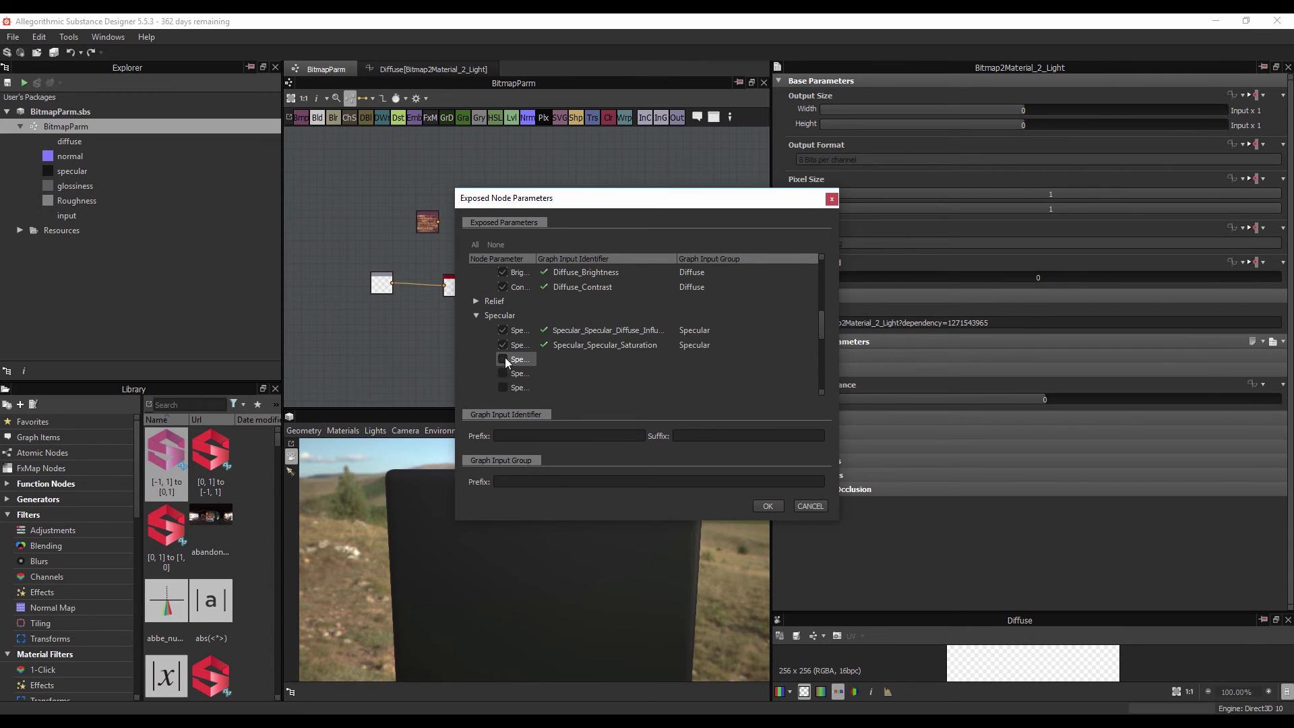
pyautogui.click(503, 359)
pyautogui.click(503, 374)
pyautogui.click(503, 389)
# Step: Widen the parameter name column and expose all Relief parameters, from Output Normal Format through Normal Soften
pyautogui.doubleClick(535, 259)
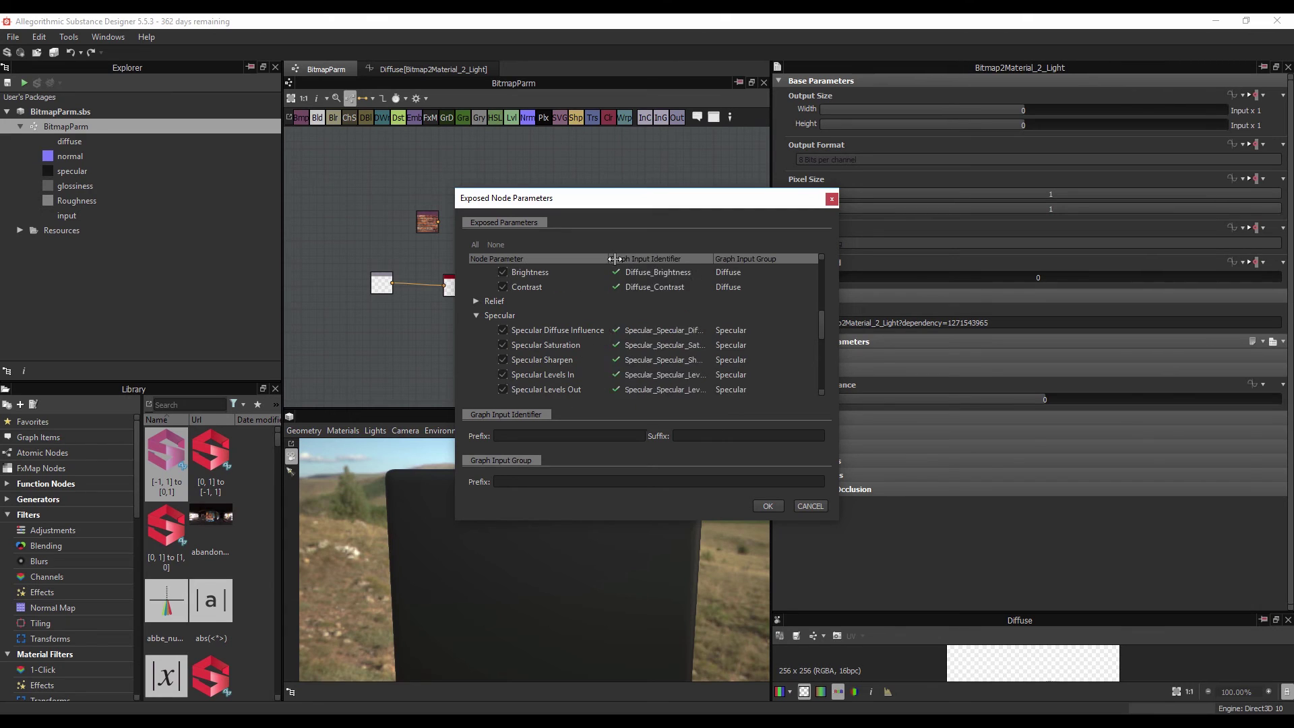
pyautogui.click(475, 301)
pyautogui.click(503, 315)
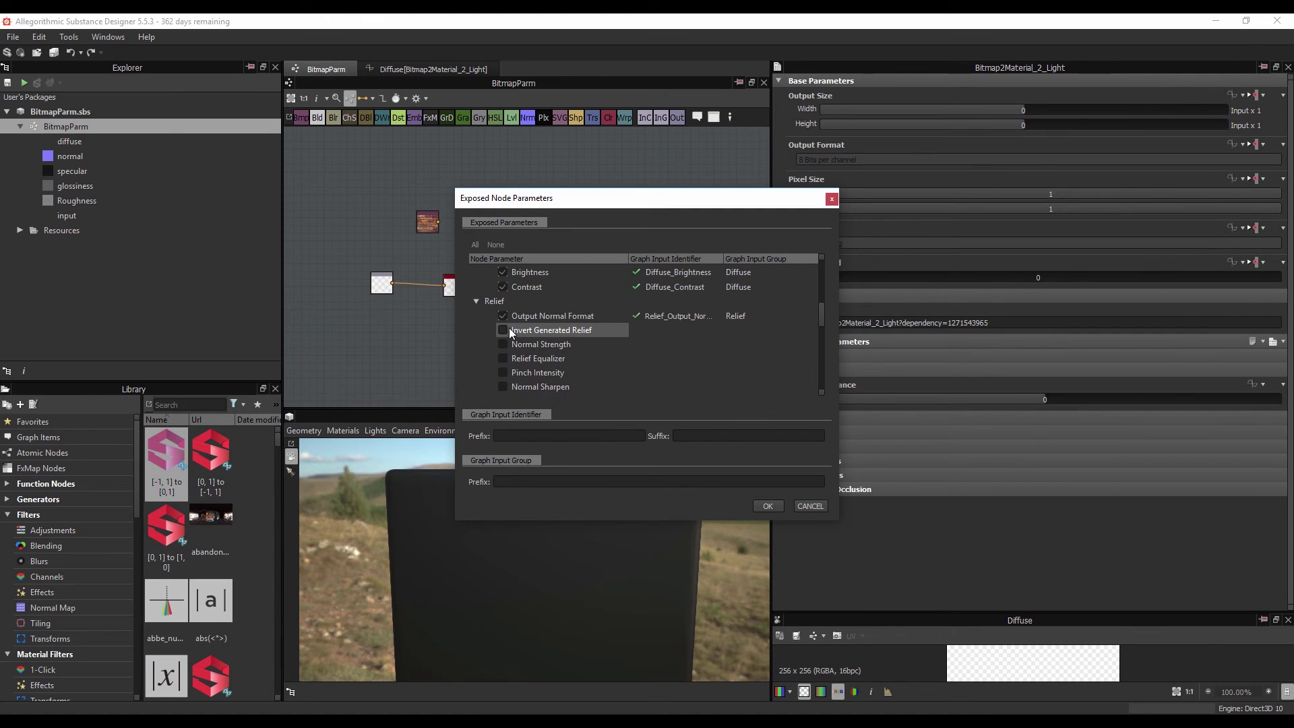
pyautogui.click(502, 331)
pyautogui.click(502, 345)
pyautogui.click(503, 359)
pyautogui.click(503, 374)
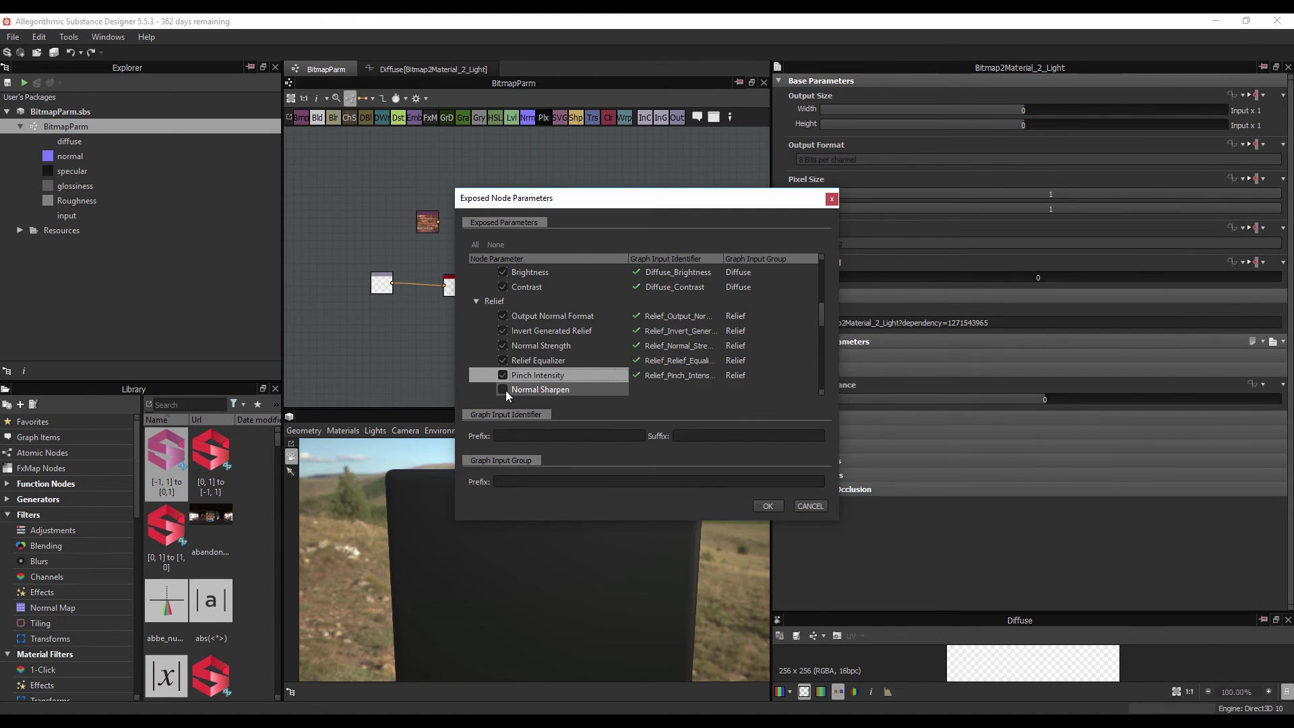
pyautogui.click(502, 387)
pyautogui.scroll(-3, 515, 367)
pyautogui.click(503, 271)
pyautogui.scroll(1, 503, 283)
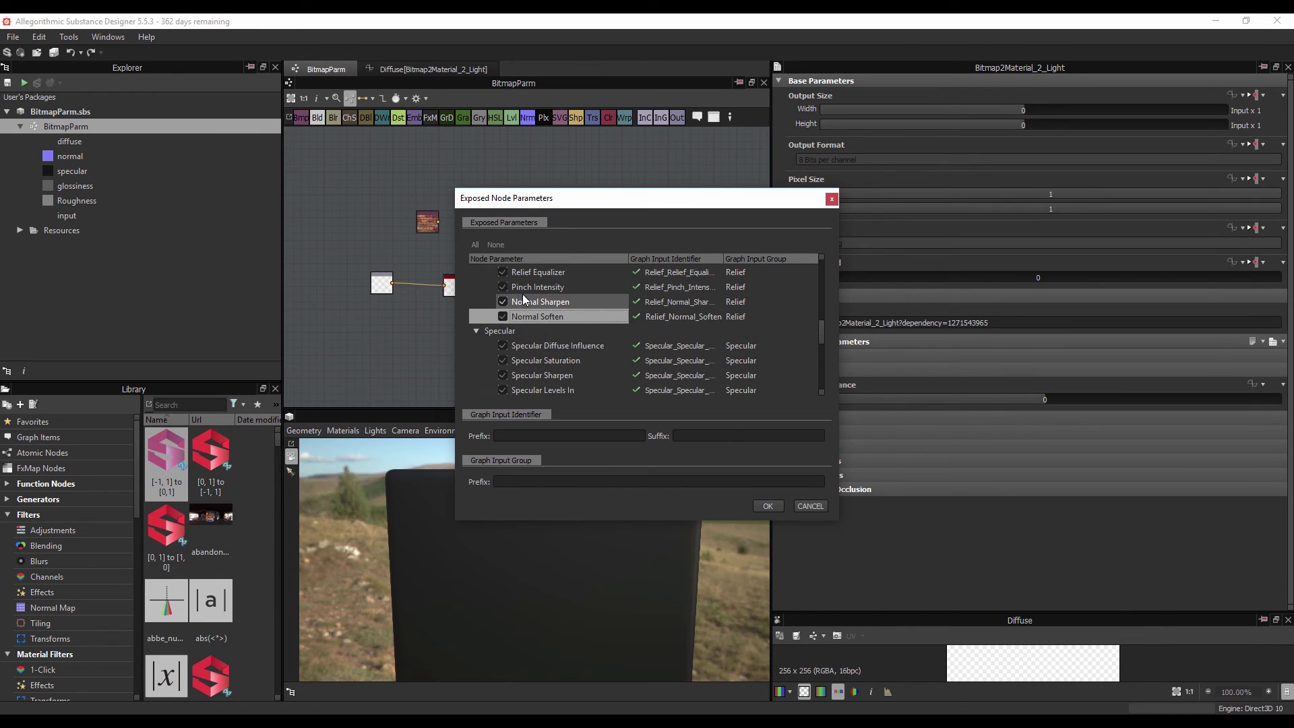
# Step: Expose Roughness Levels In, Roughness Levels Out and Metallic Roughness Influence
pyautogui.scroll(-1, 516, 366)
pyautogui.scroll(-2, 517, 366)
pyautogui.click(503, 330)
pyautogui.click(503, 345)
pyautogui.scroll(-2, 514, 346)
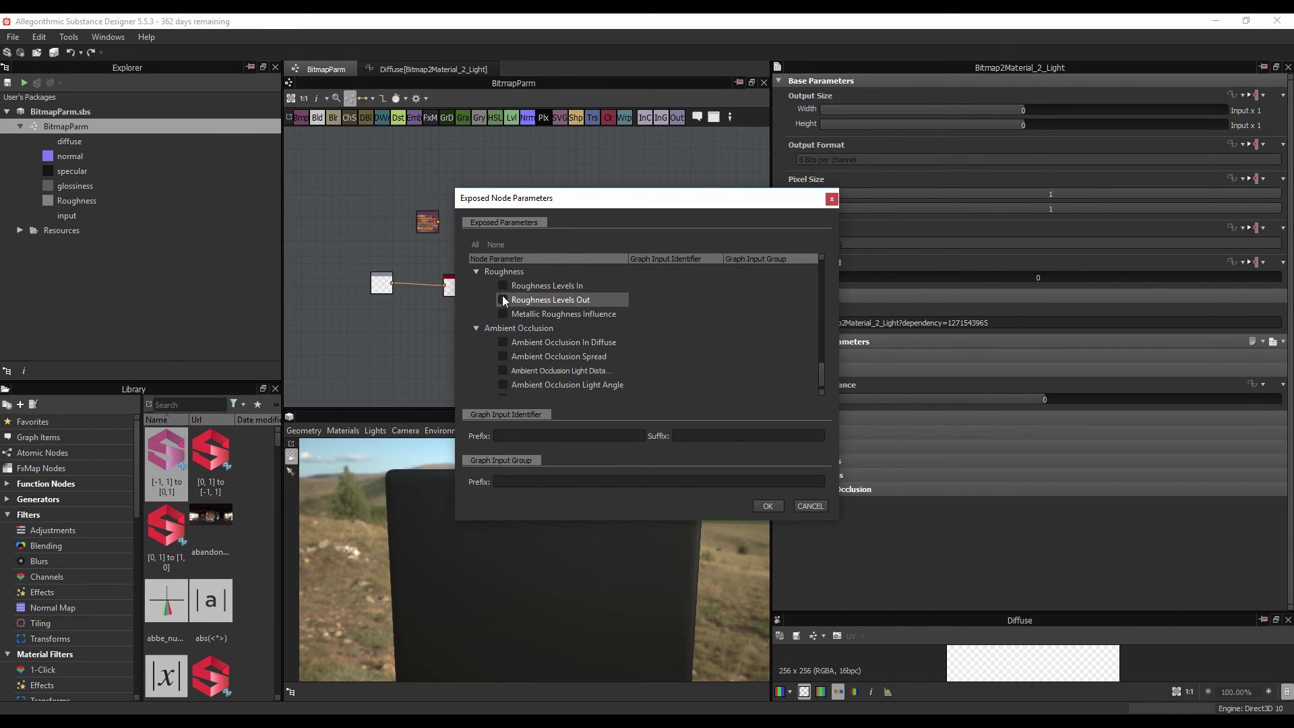
pyautogui.click(503, 290)
pyautogui.click(503, 301)
pyautogui.click(503, 315)
# Step: Expose all five Ambient Occlusion parameters, from In Diffuse through Levels, and apply the exposure settings
pyautogui.click(503, 344)
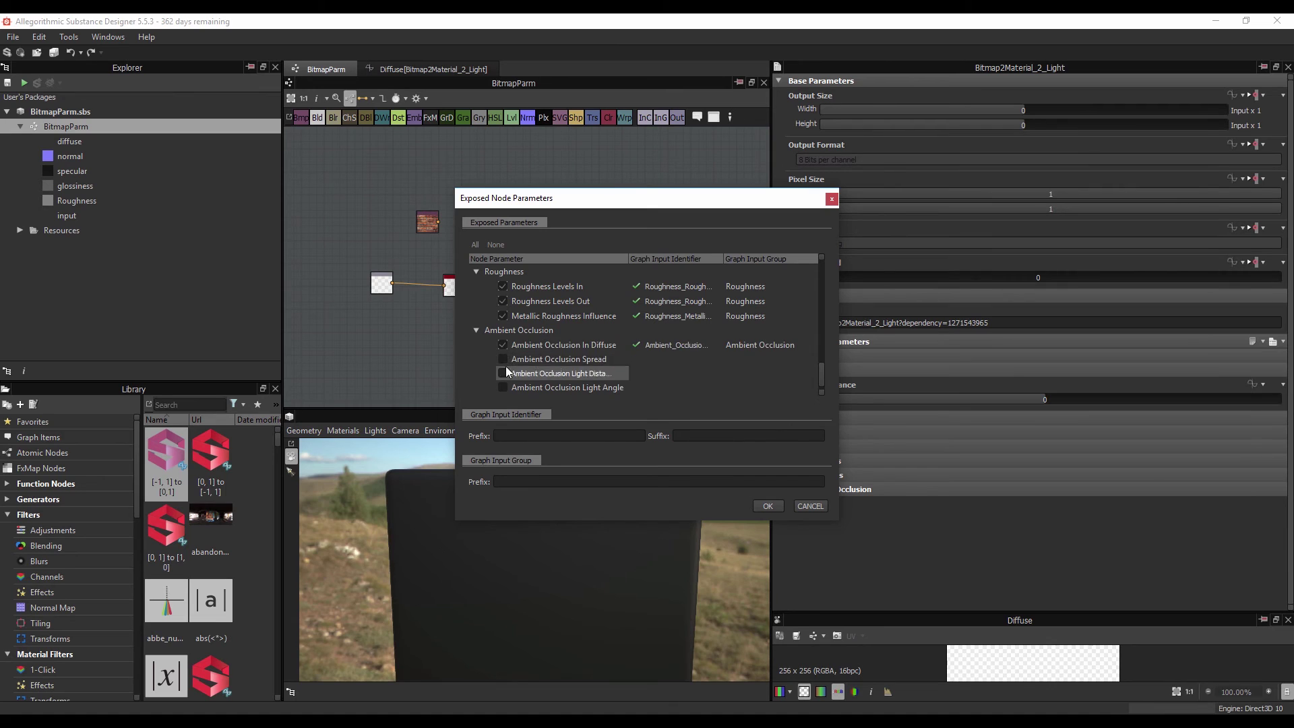
pyautogui.click(502, 358)
pyautogui.click(503, 372)
pyautogui.scroll(-1, 503, 374)
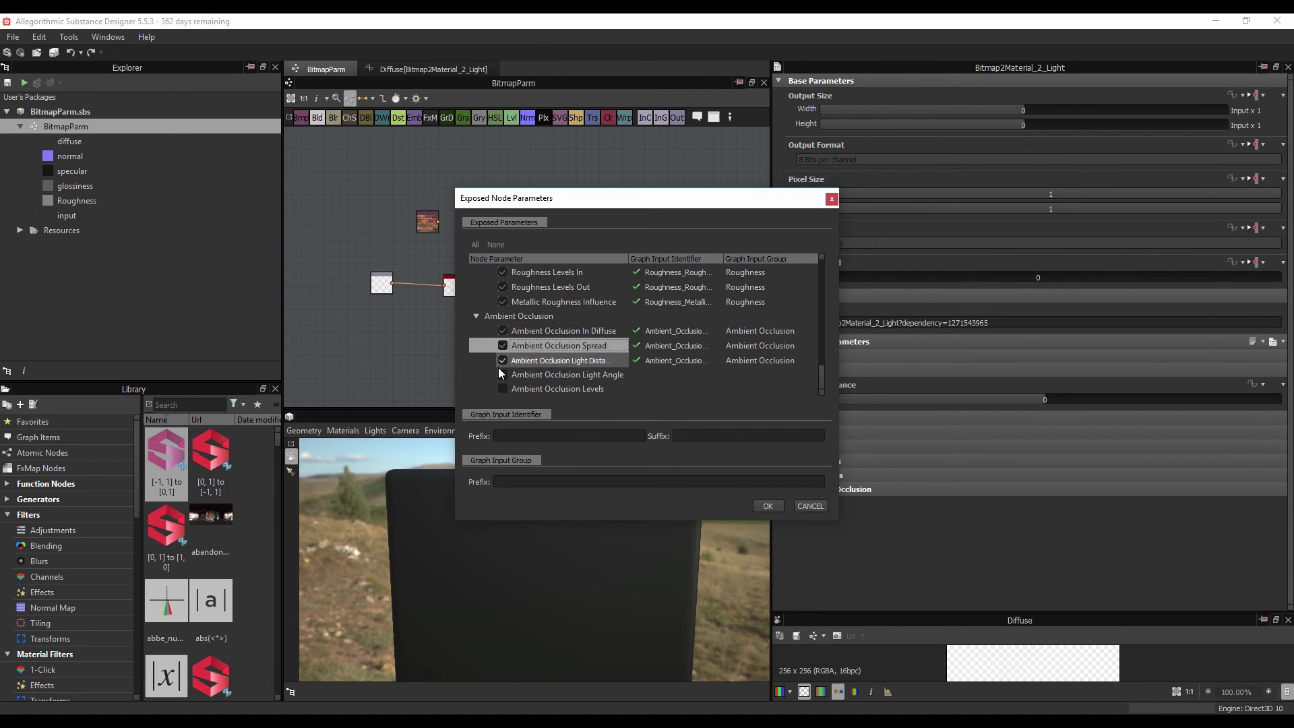
pyautogui.click(502, 374)
pyautogui.click(503, 389)
pyautogui.scroll(-1, 508, 386)
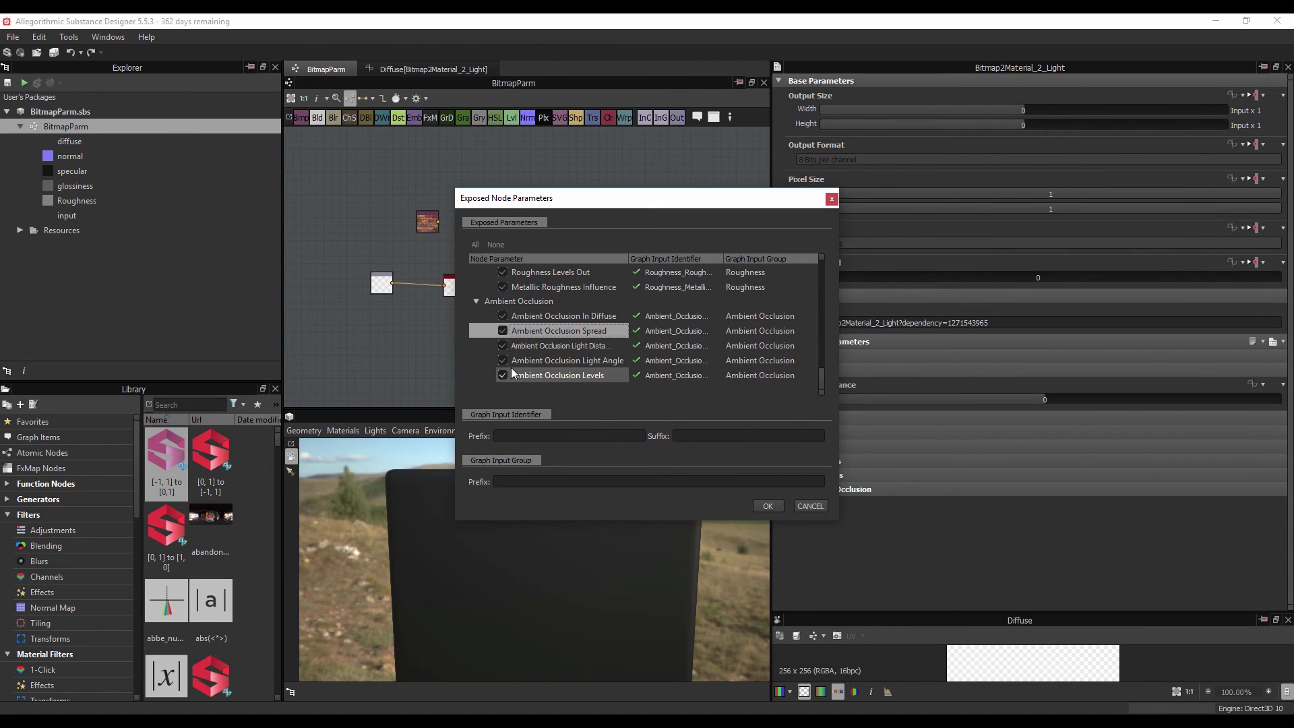
pyautogui.click(769, 506)
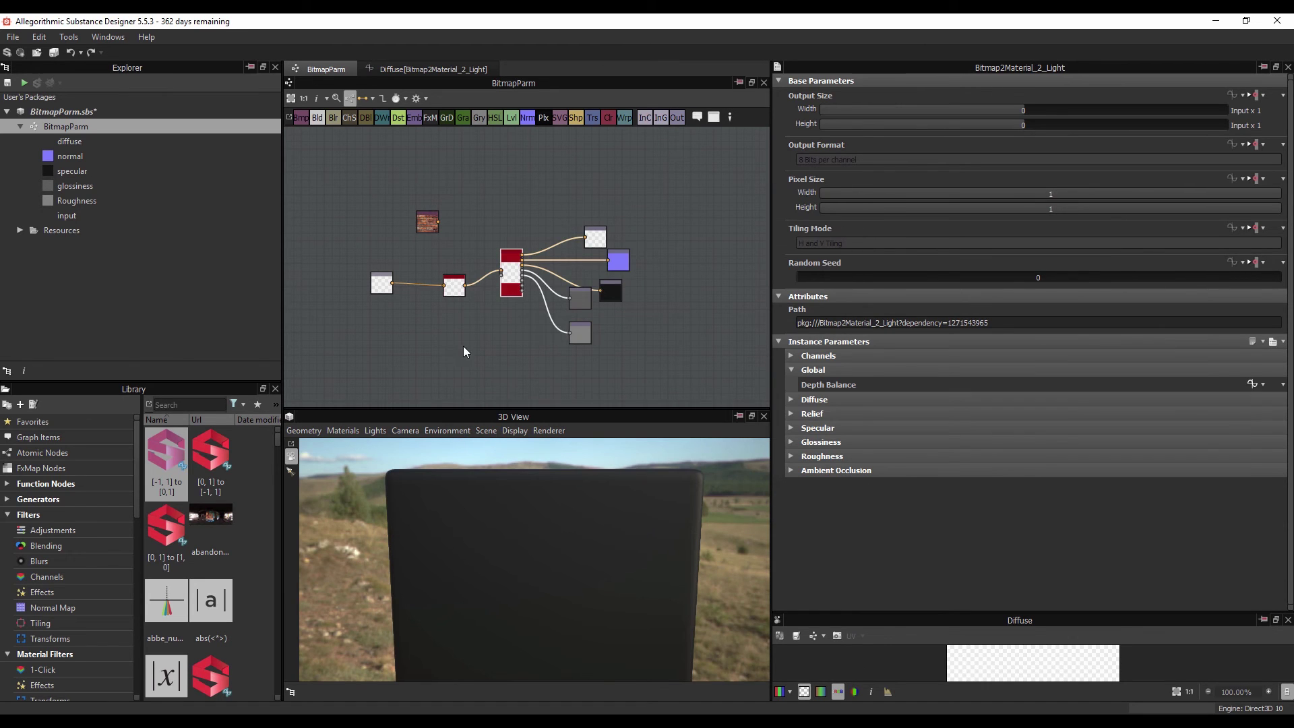
# Step: Save the BitmapParm package and publish it as BitmapParm.sbsar, replacing the existing archive and keeping the default publish options
pyautogui.scroll(3, 470, 295)
pyautogui.scroll(2, 376, 277)
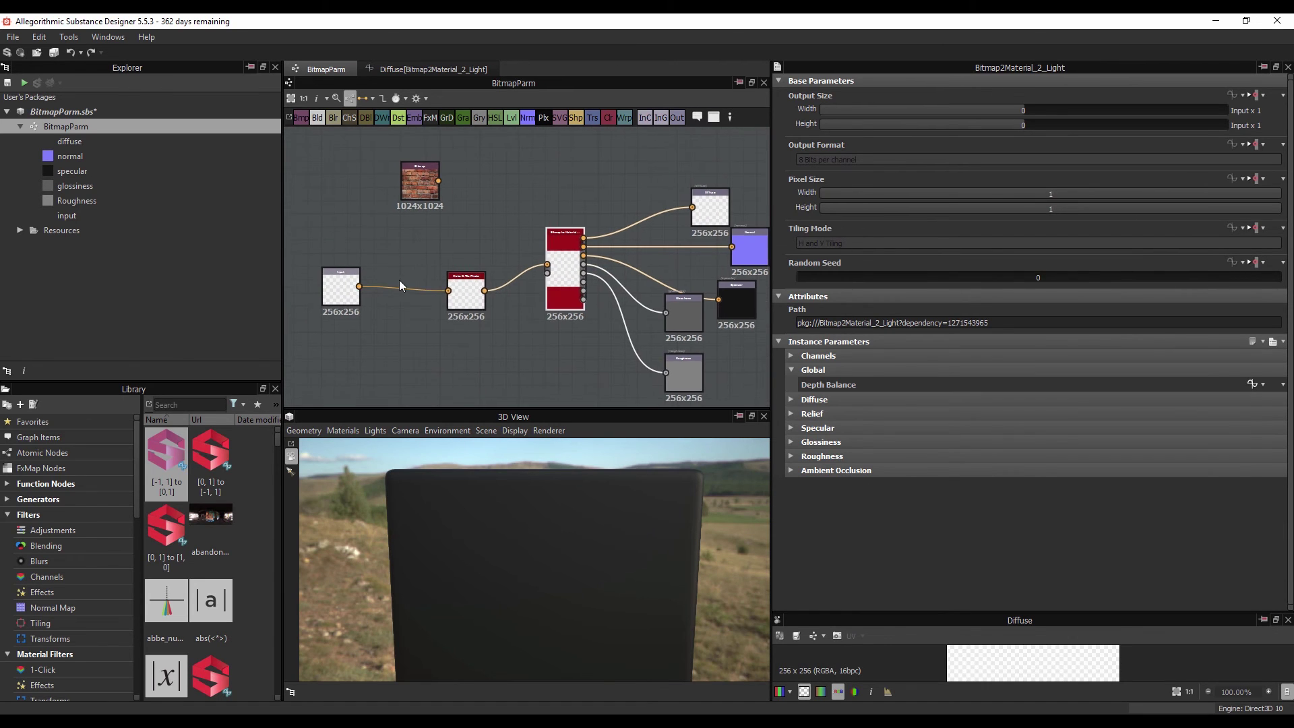
pyautogui.hotkey('ctrl', 's')
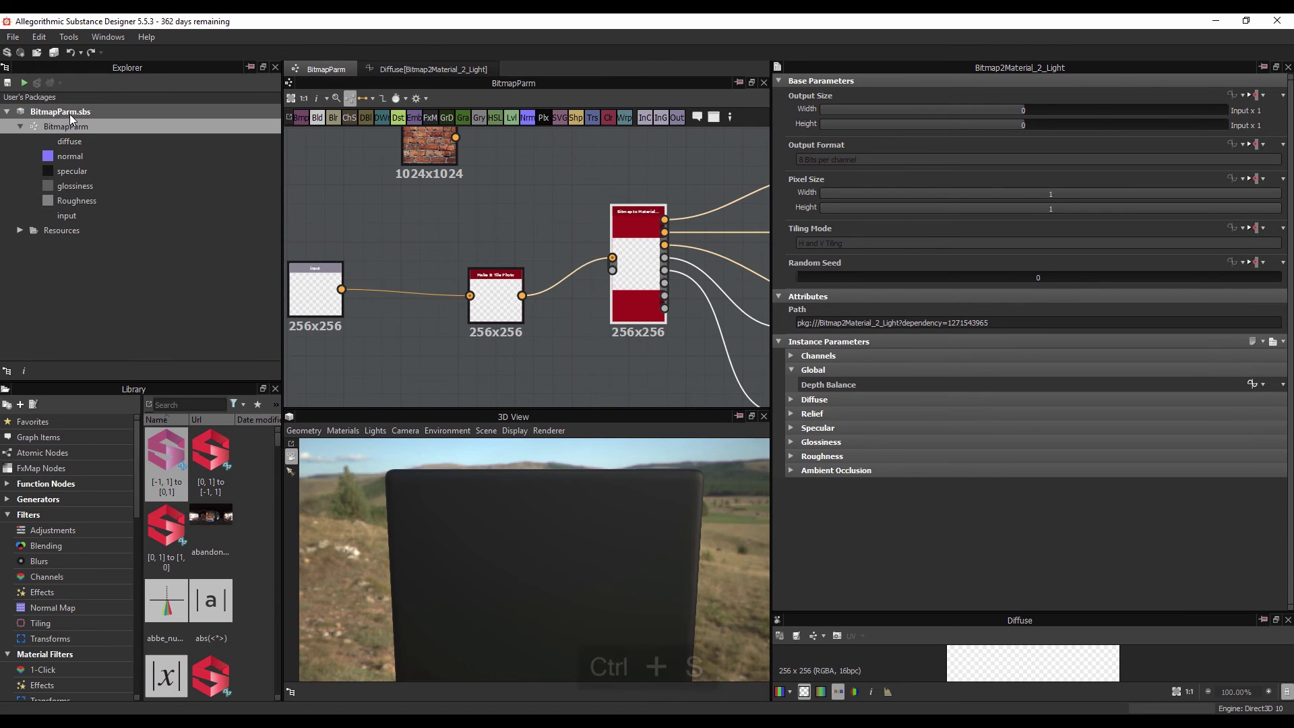
pyautogui.rightClick(73, 112)
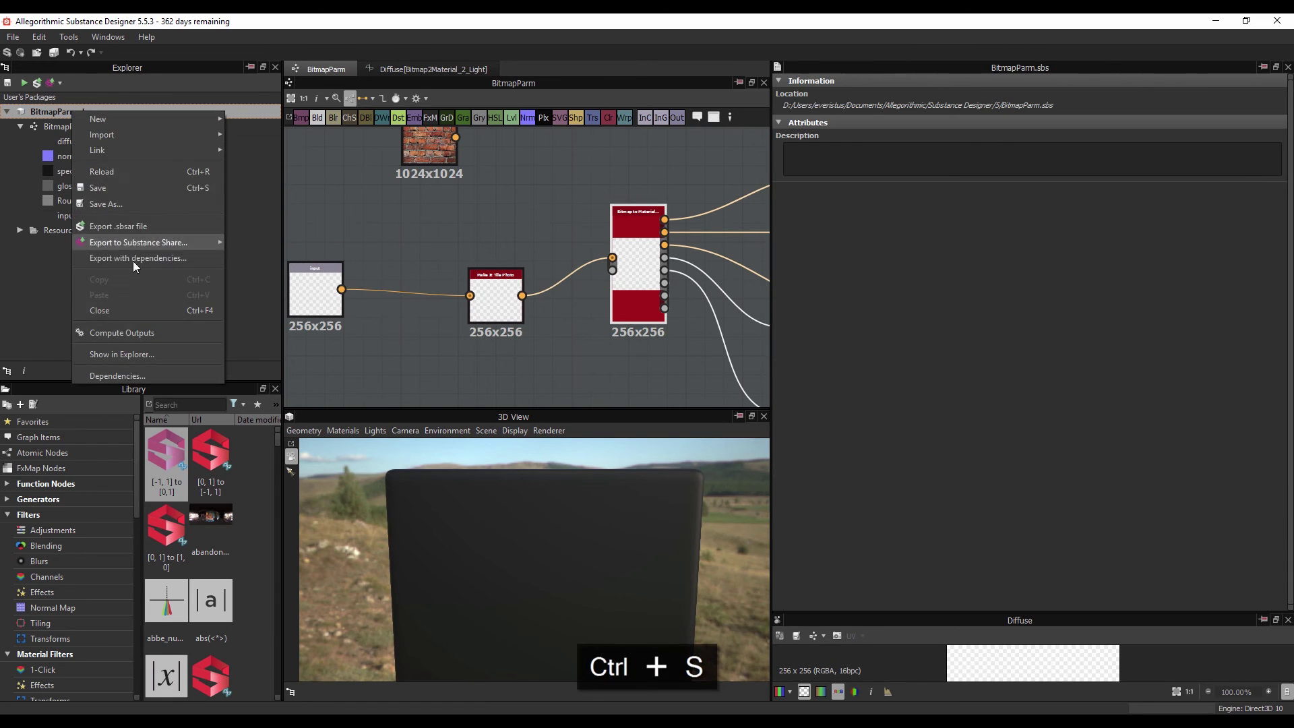
pyautogui.click(132, 223)
pyautogui.click(532, 371)
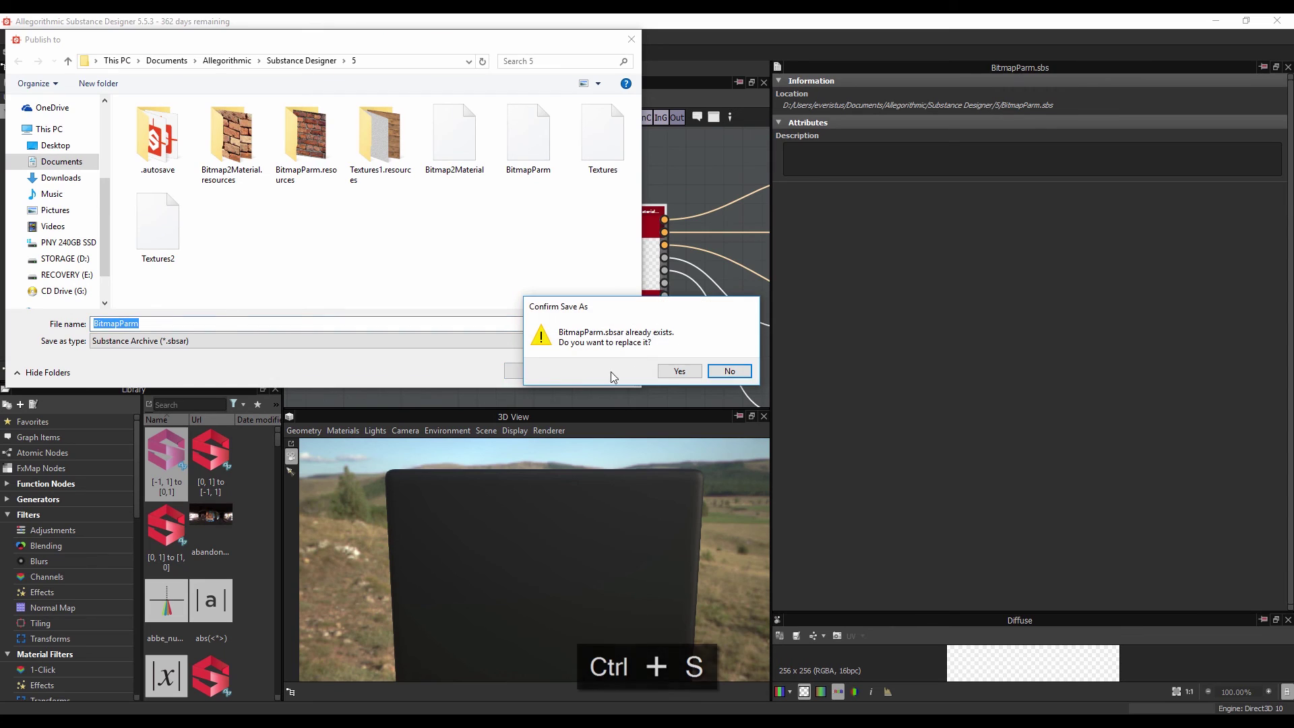
pyautogui.click(667, 370)
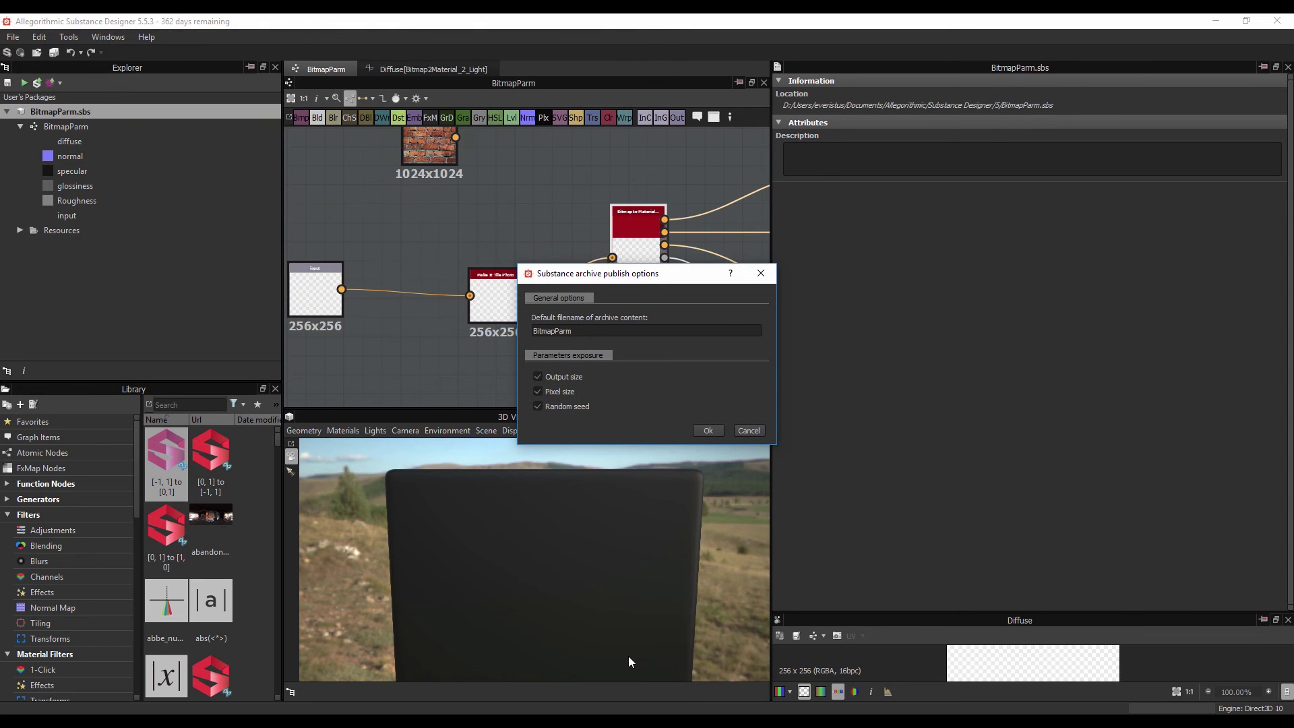
pyautogui.click(707, 431)
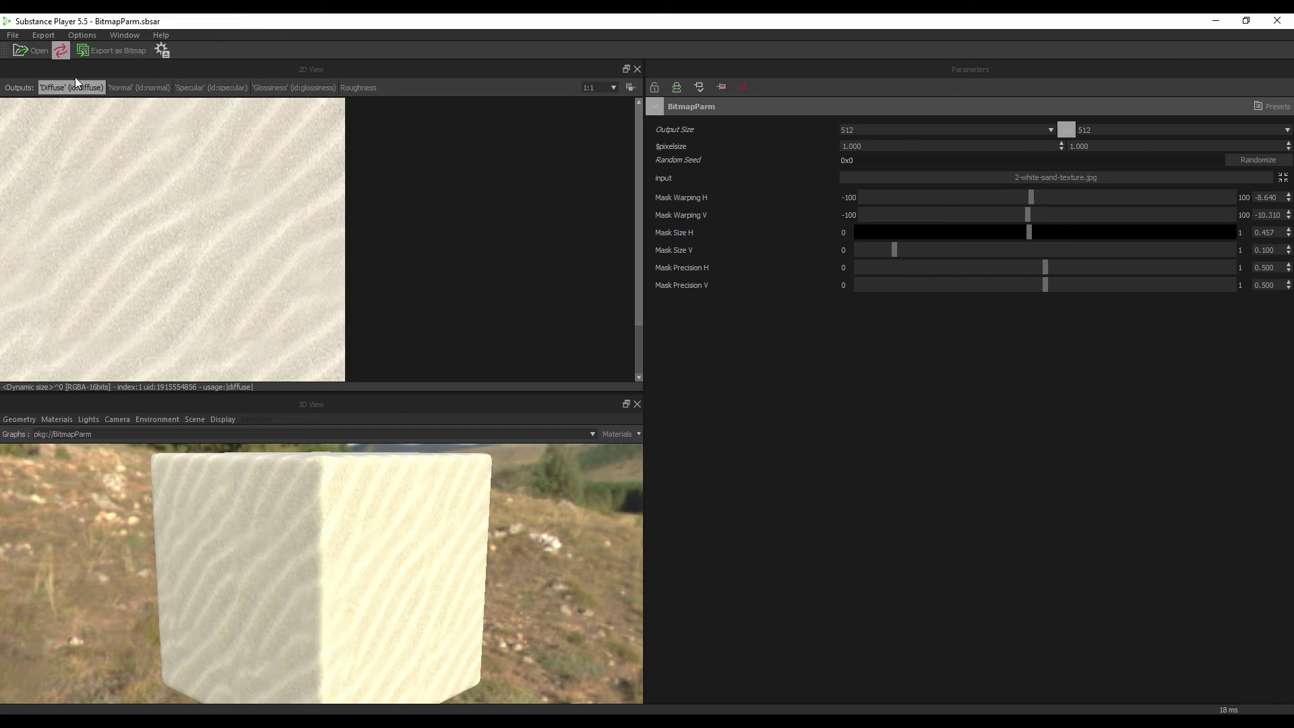
# Step: Switch to Substance Player, open the republished BitmapParm archive and load 2-white-sand-texture from the desktop as its input image
pyautogui.click(36, 57)
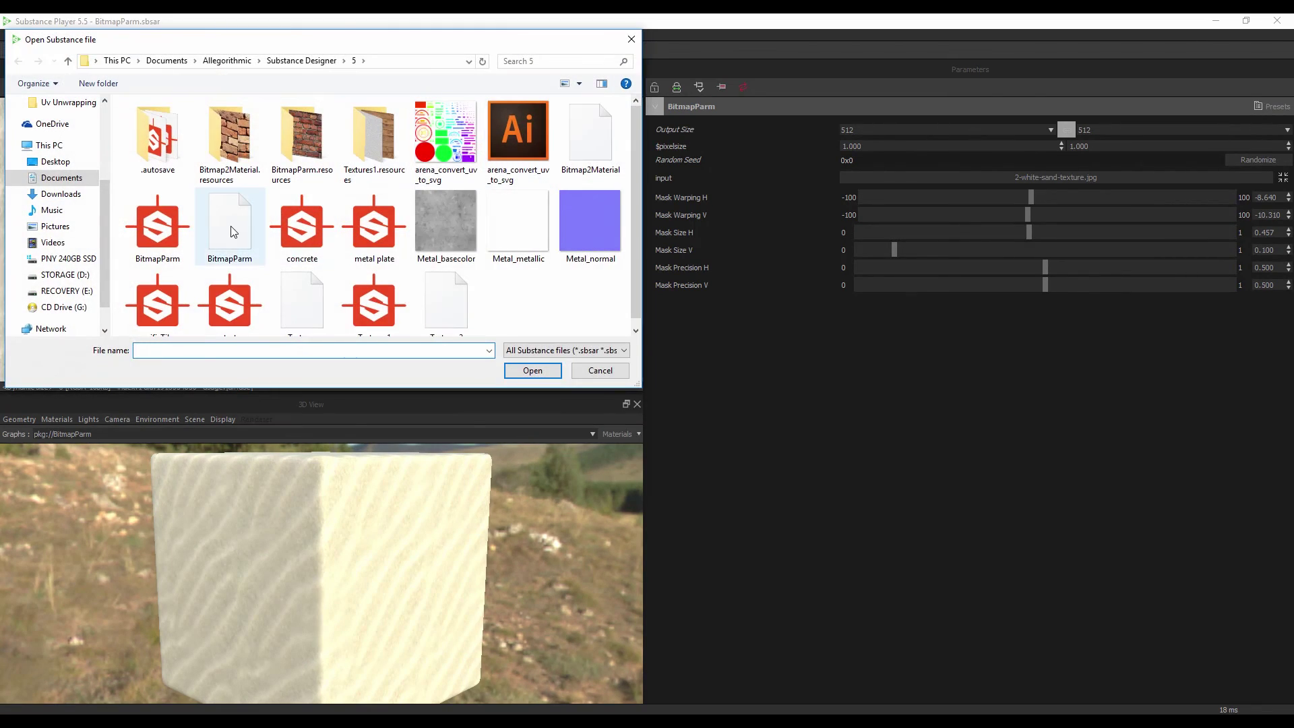
pyautogui.doubleClick(231, 230)
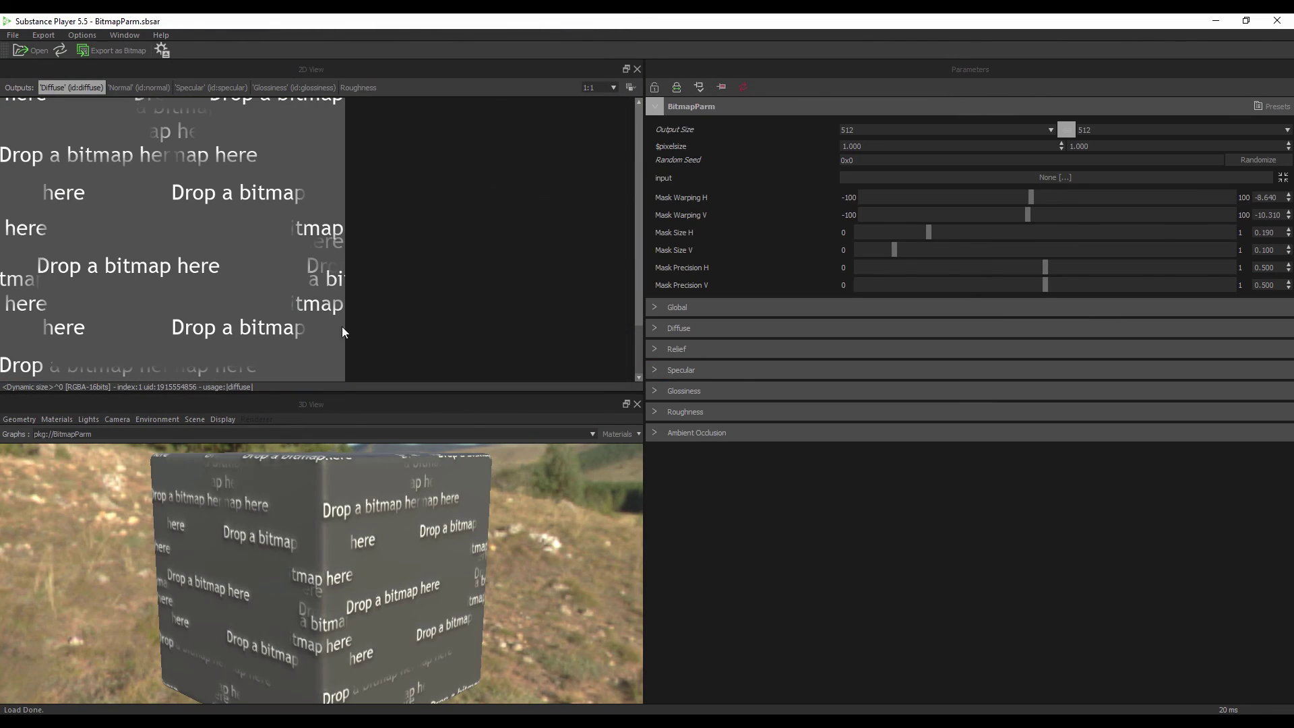
pyautogui.click(1215, 21)
pyautogui.click(1213, 26)
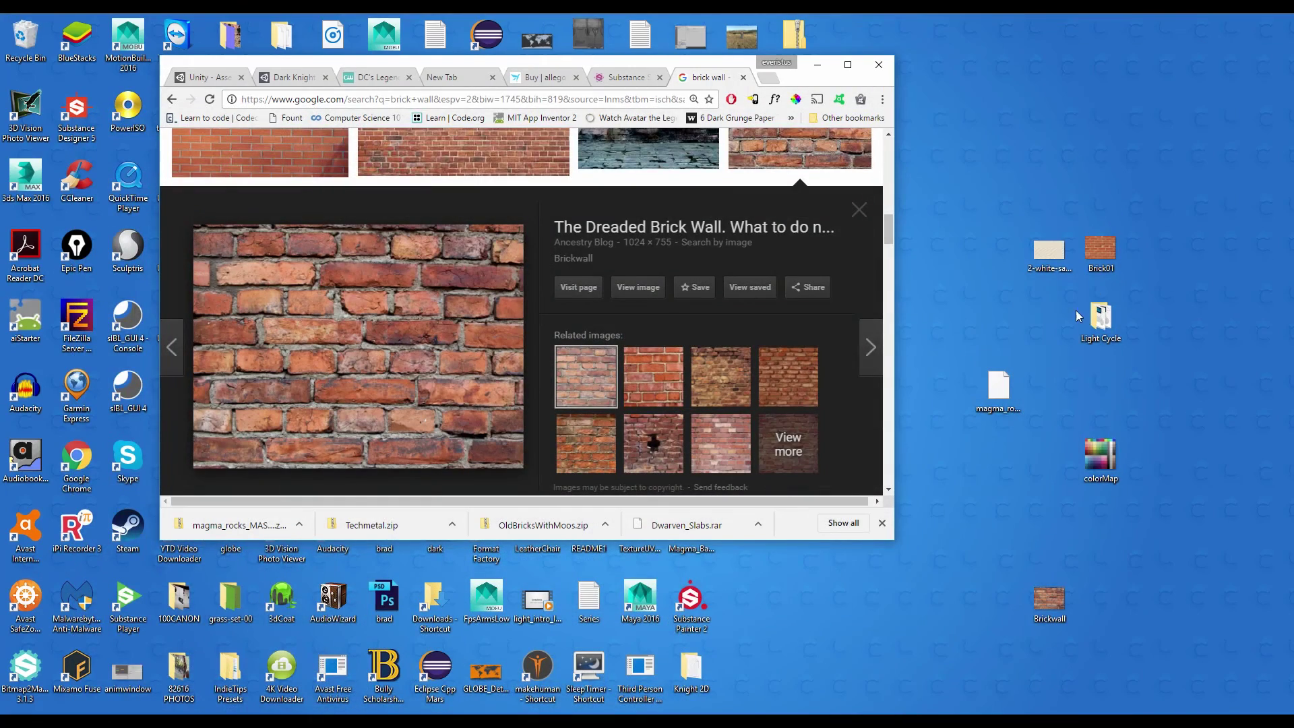
pyautogui.moveTo(1056, 264); pyautogui.dragTo(237, 314)
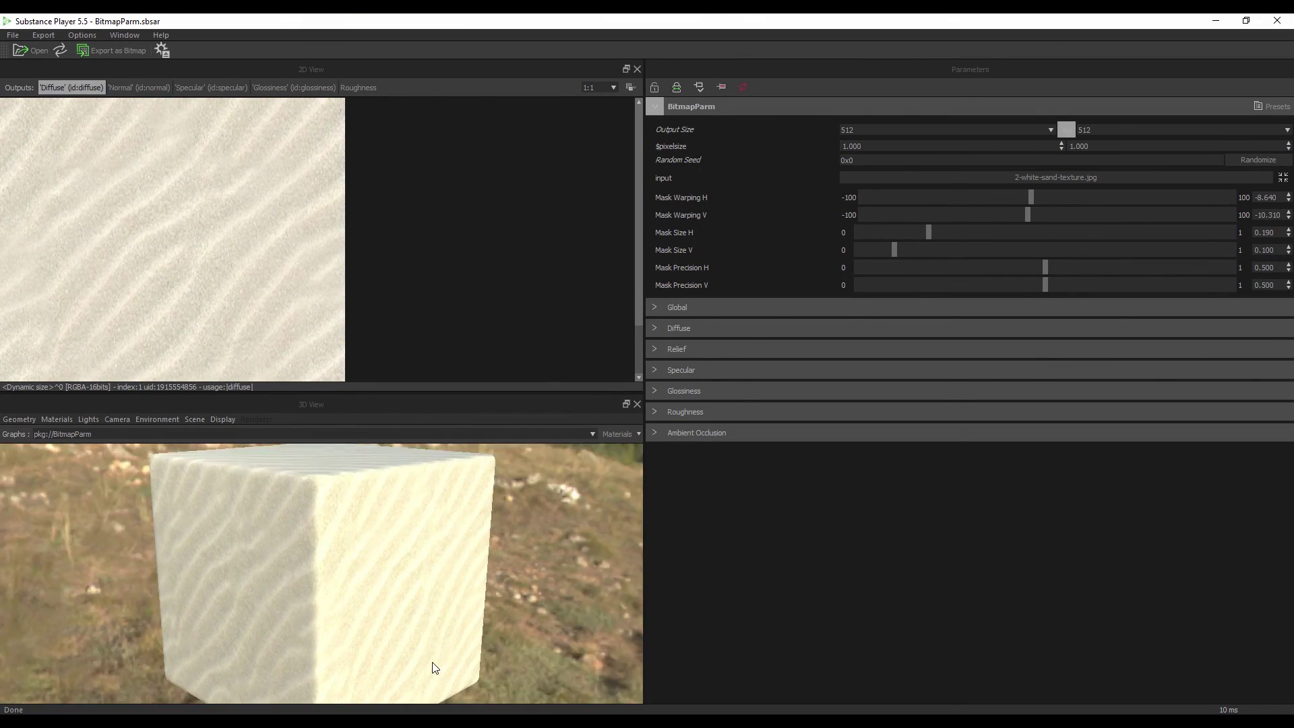
# Step: In the Relief Equalizer, set fine details to about 0.667, medium details to 0.592 and very large details to 0.697
pyautogui.click(658, 348)
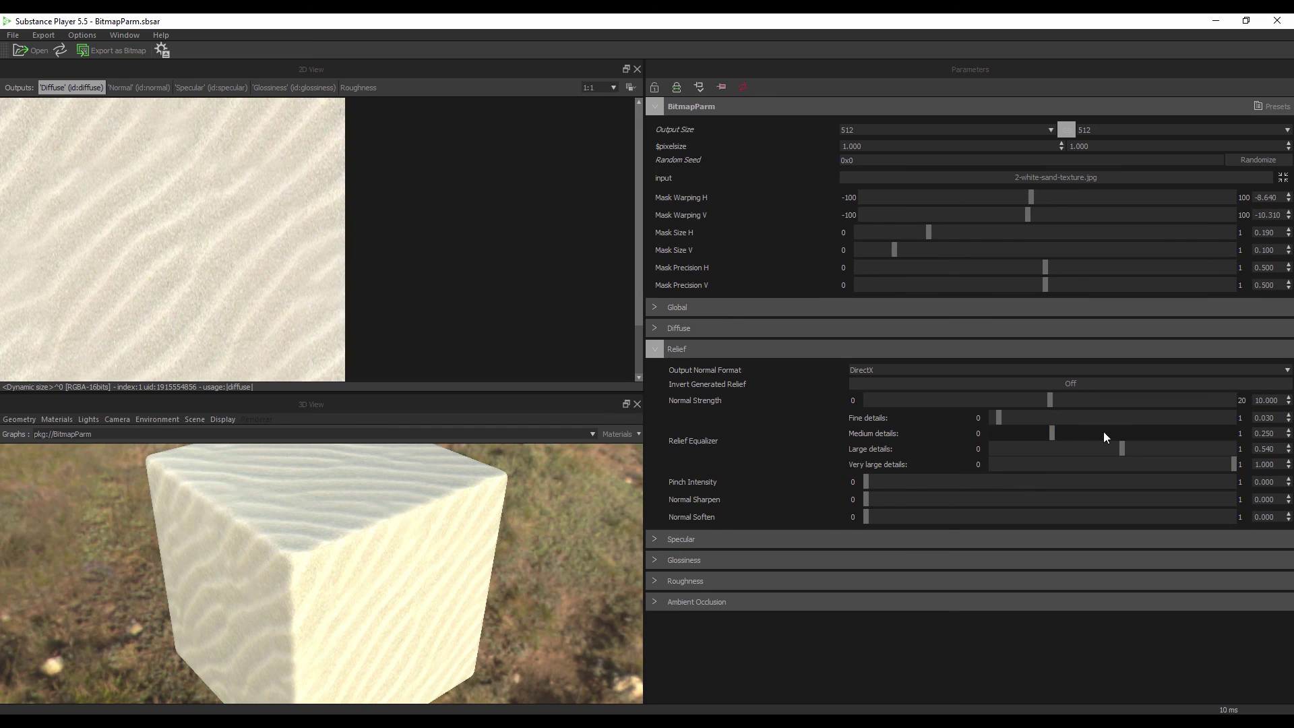
pyautogui.moveTo(1104, 437); pyautogui.dragTo(1152, 418)
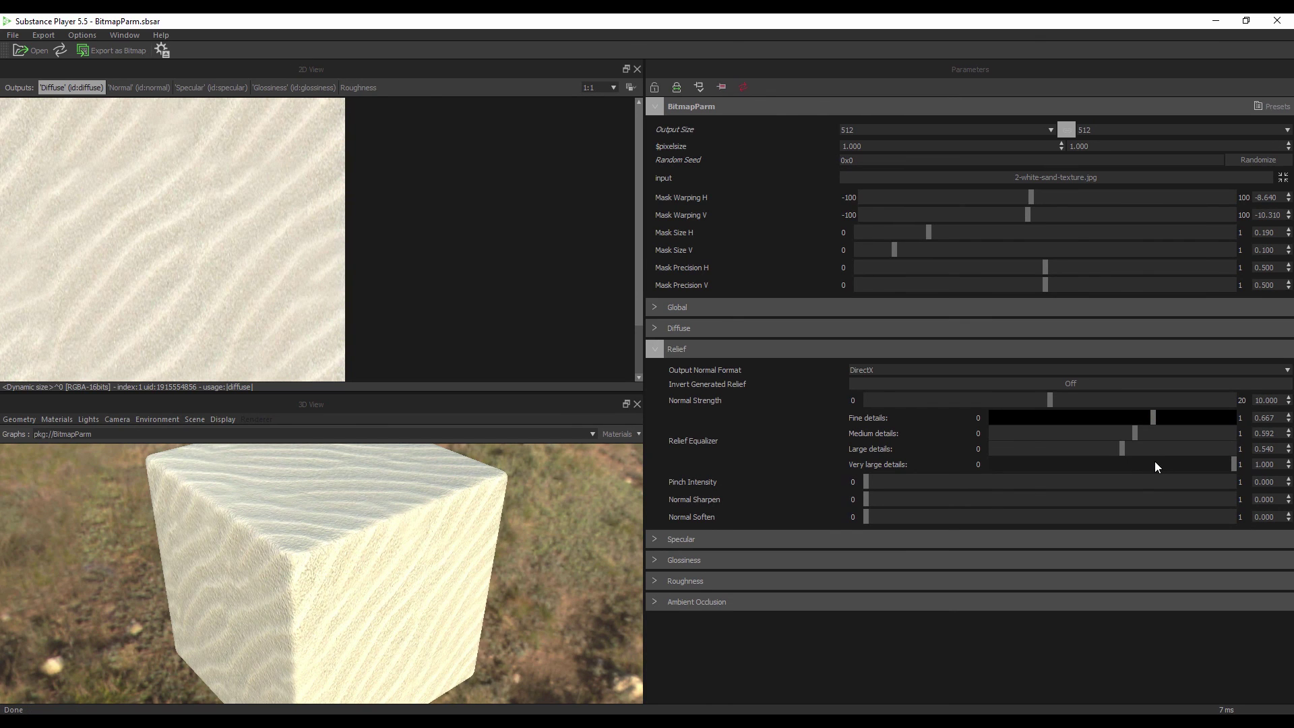
pyautogui.click(1159, 464)
# Step: Show the normal output and set the Relief Equalizer's large details to about 0.761, fine details to 0.902 and medium details to 0.934
pyautogui.click(138, 87)
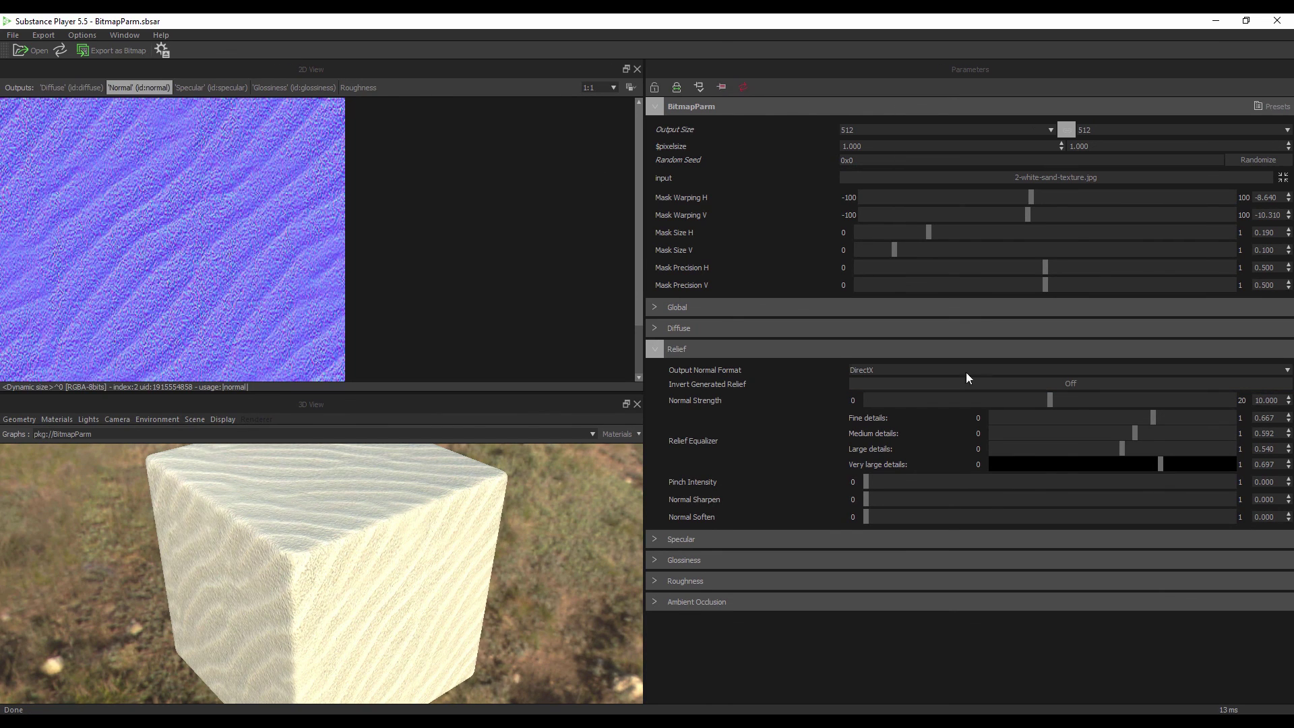
pyautogui.click(1176, 449)
pyautogui.click(1191, 431)
pyautogui.click(1208, 415)
pyautogui.click(1217, 434)
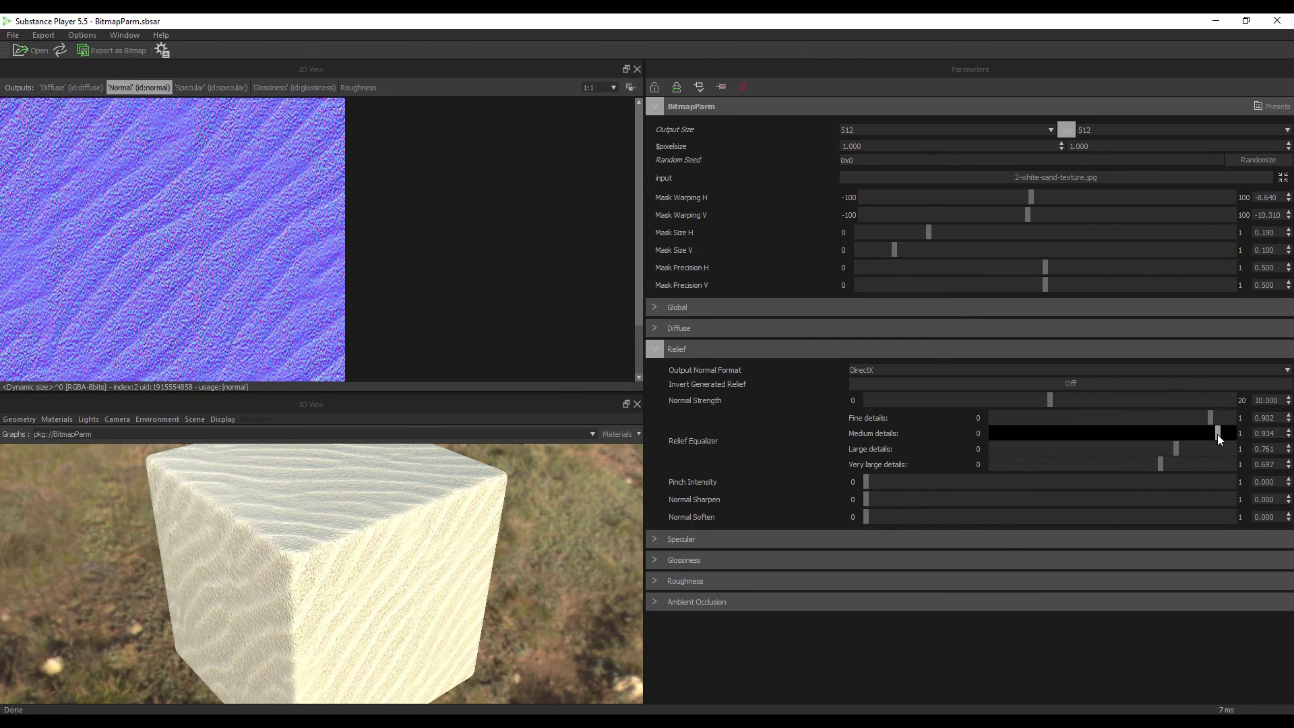
# Step: In the Relief settings, set large details to 0.931, very large details to 1, pinch intensity to 0.479, normal sharpen to 0.427 and normal soften to 0.431
pyautogui.click(1218, 449)
pyautogui.click(1189, 465)
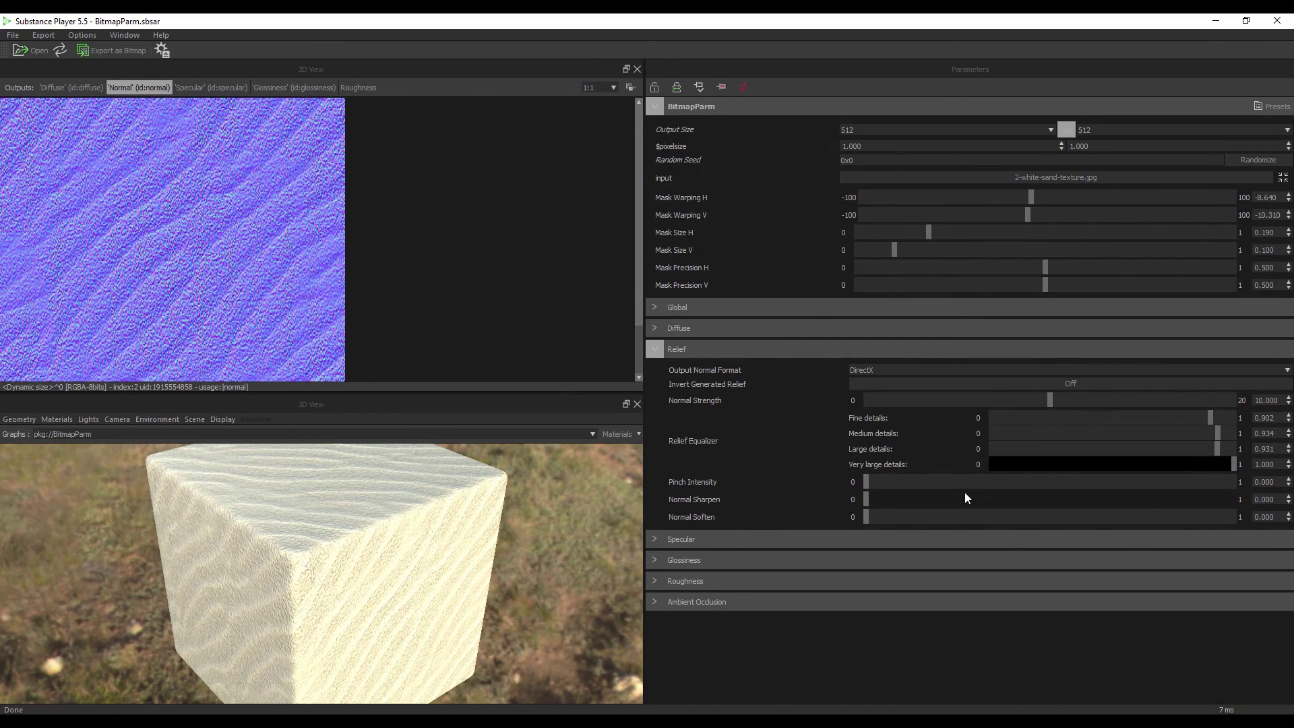
pyautogui.click(1042, 481)
pyautogui.click(1023, 499)
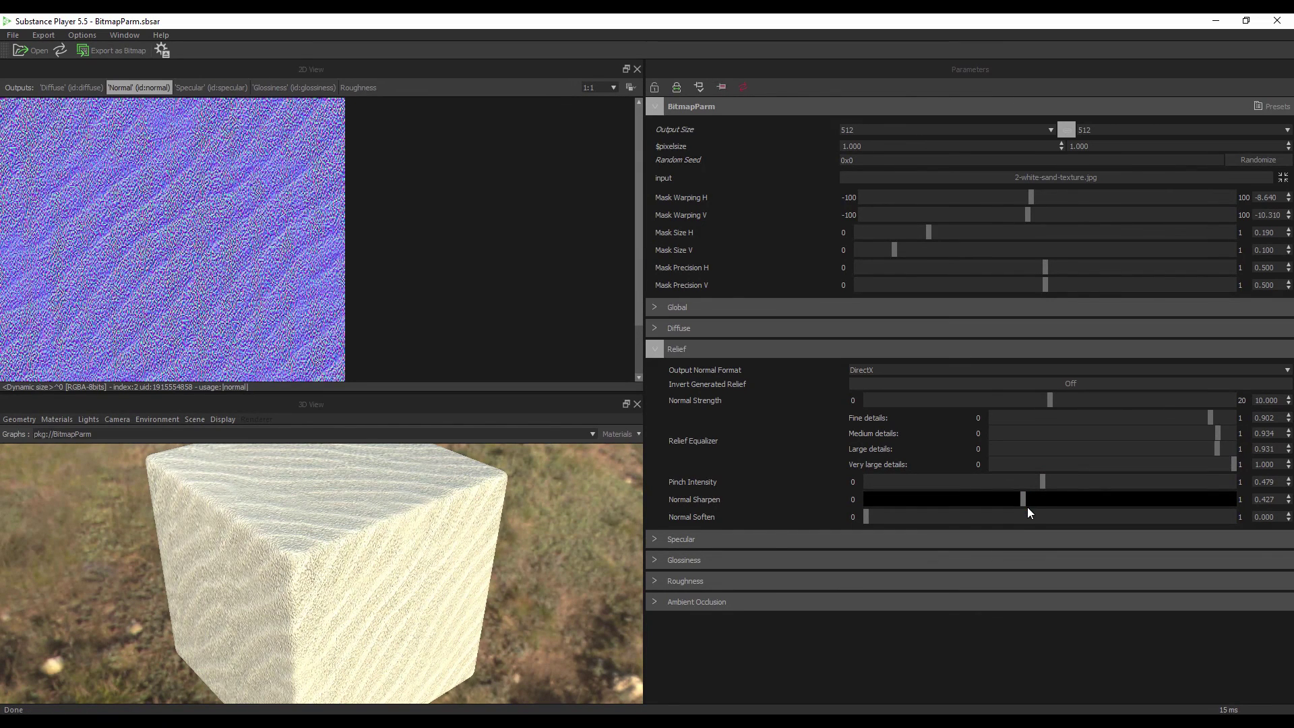
pyautogui.click(1023, 516)
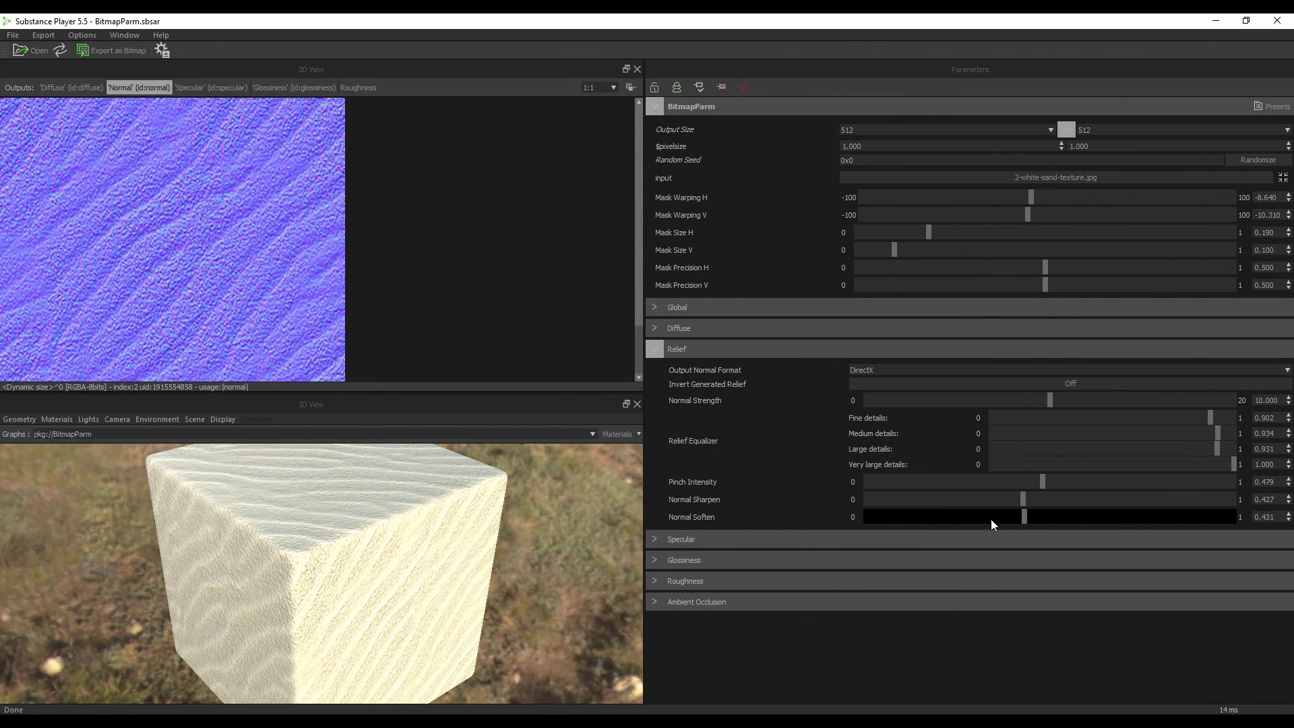
pyautogui.click(654, 345)
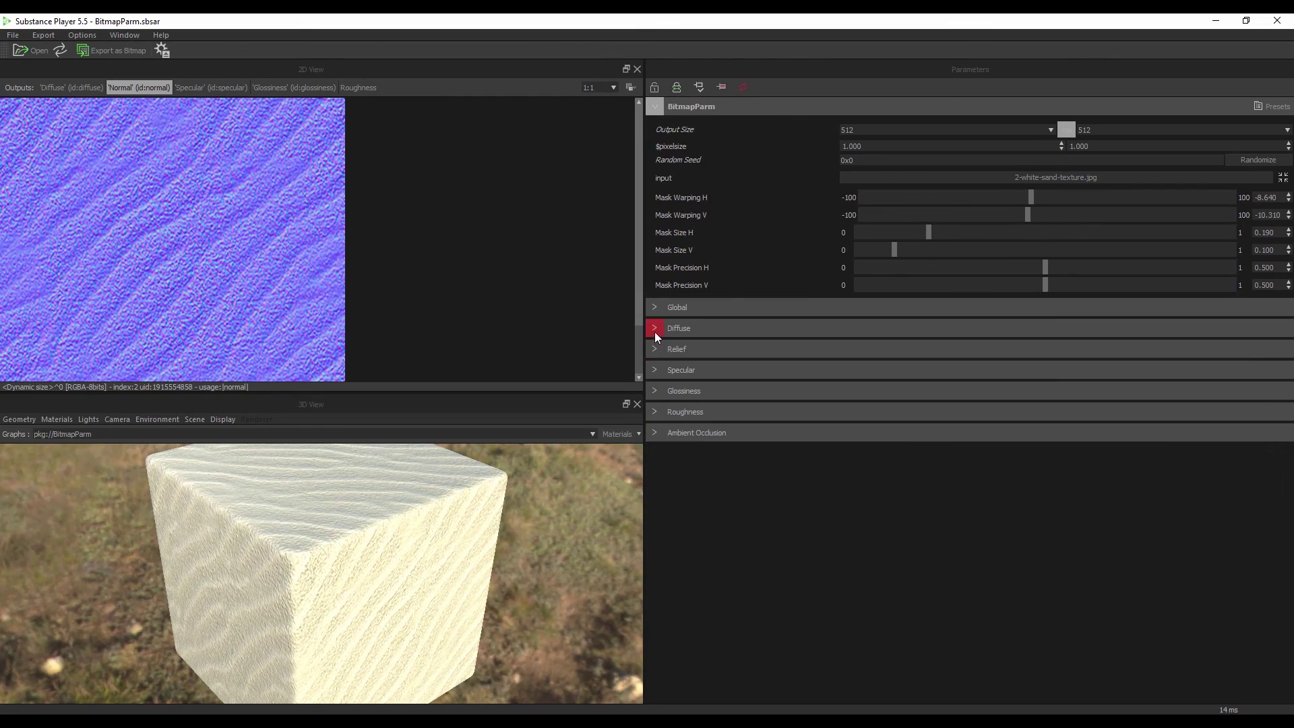
# Step: In the Diffuse settings, set the hue to about 0.515, saturation to 0.555 and brightness to 0.396
pyautogui.click(654, 330)
pyautogui.click(949, 369)
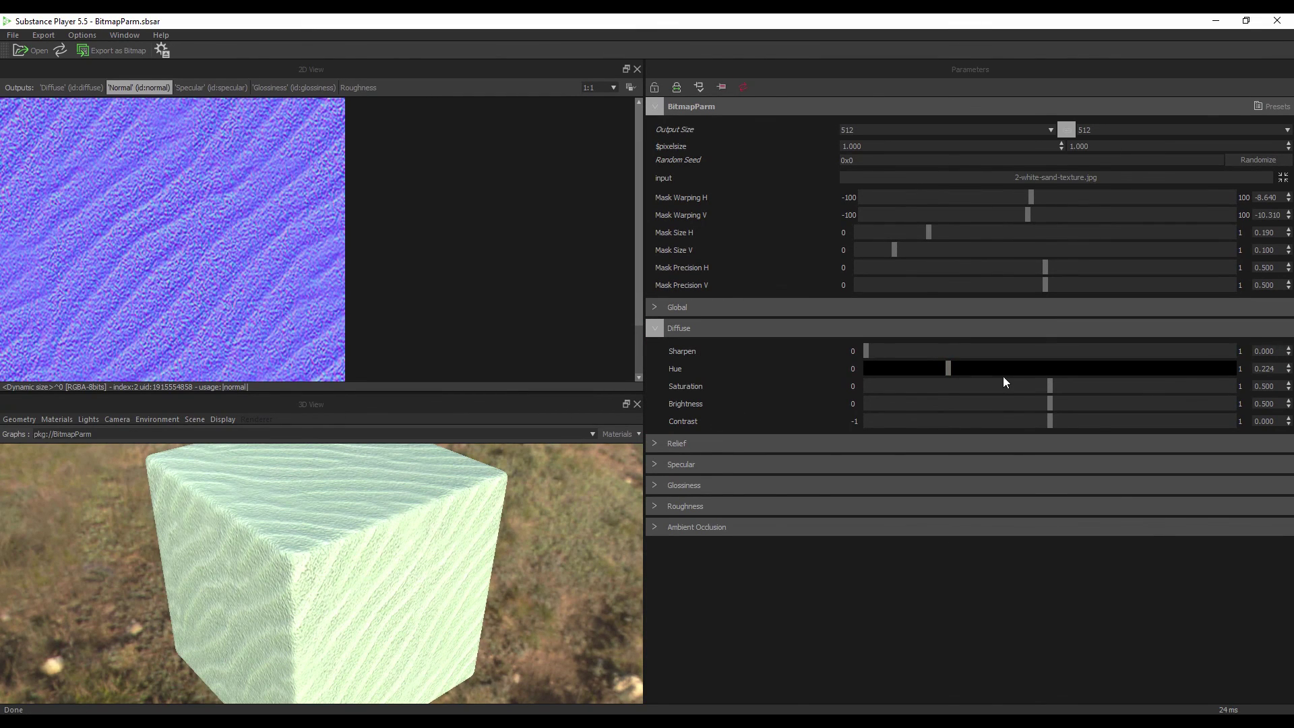
pyautogui.moveTo(1055, 370); pyautogui.dragTo(1146, 370)
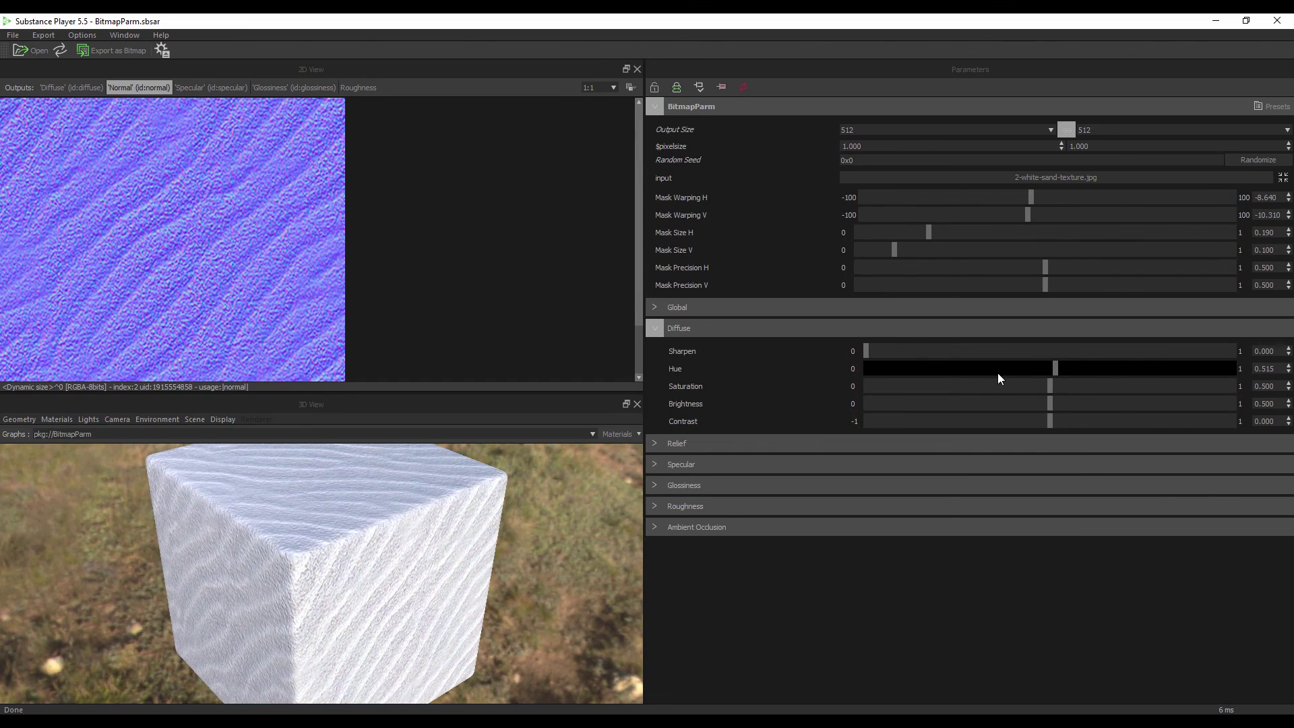
pyautogui.click(961, 387)
pyautogui.click(876, 403)
pyautogui.moveTo(879, 403); pyautogui.dragTo(1011, 403)
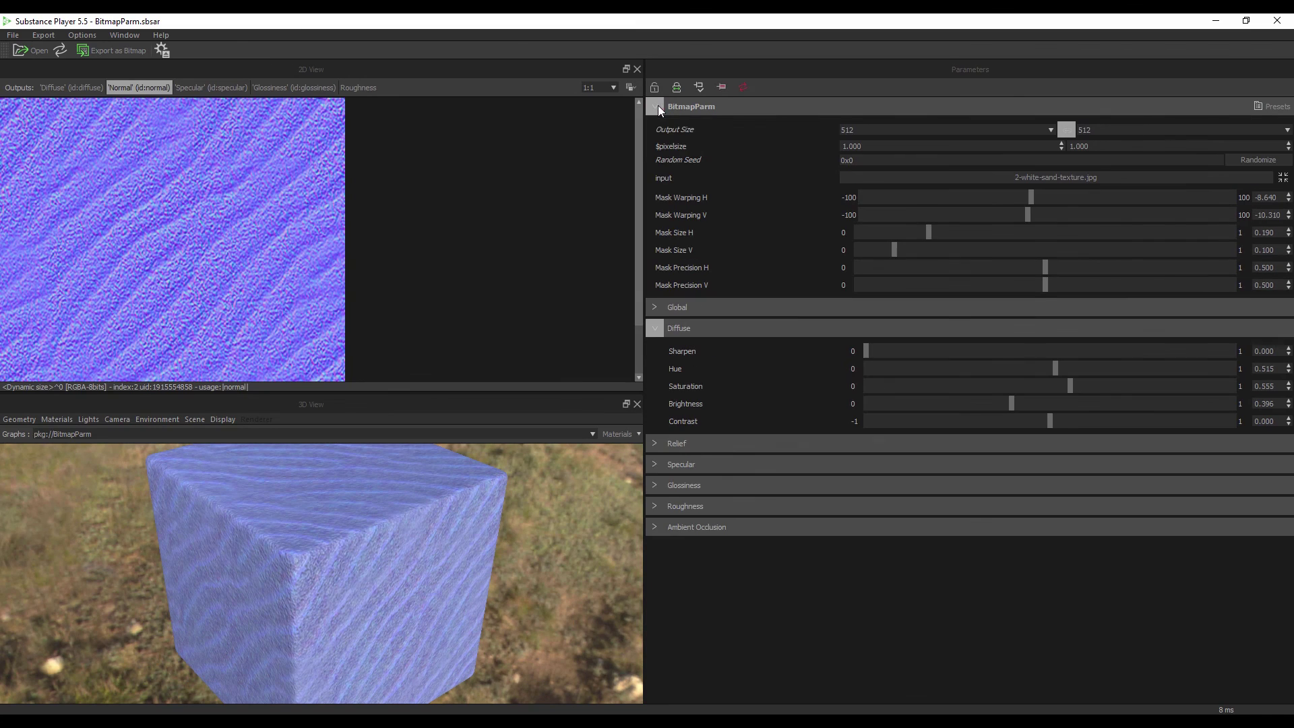
pyautogui.click(653, 330)
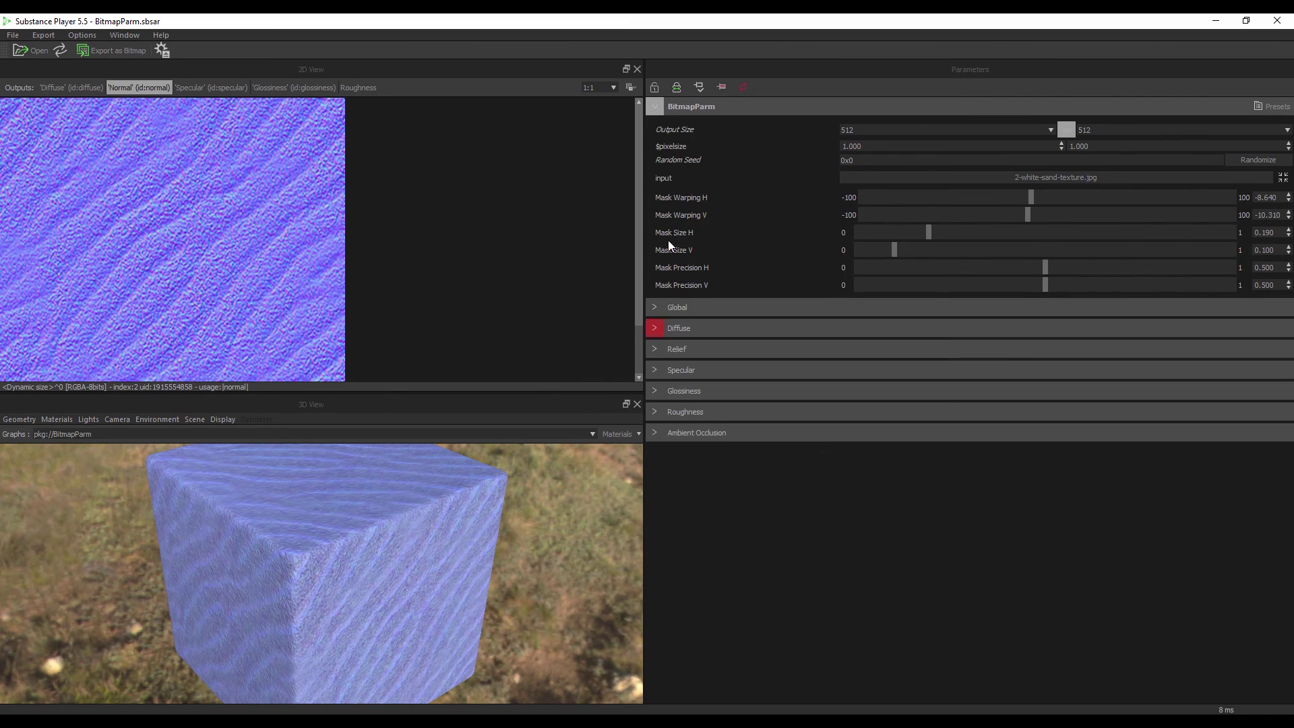
# Step: Expand the Global parameters to access the Depth Balance setting
pyautogui.click(655, 309)
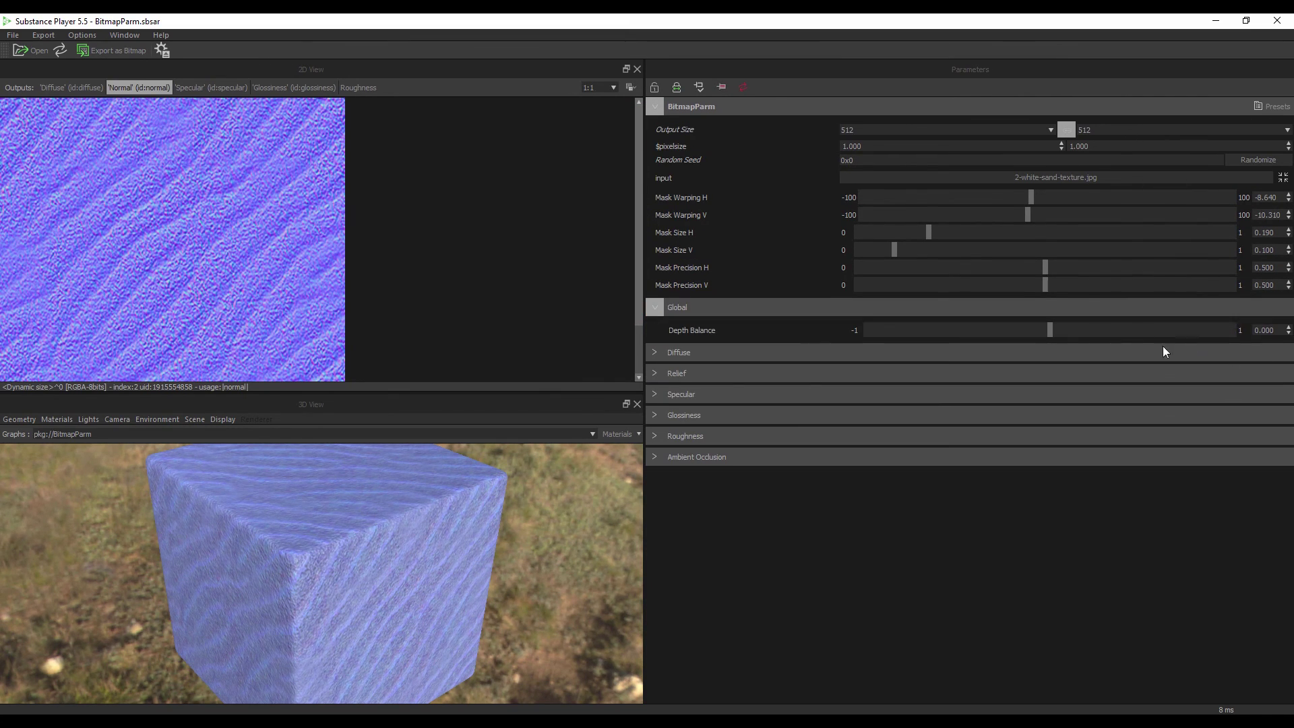